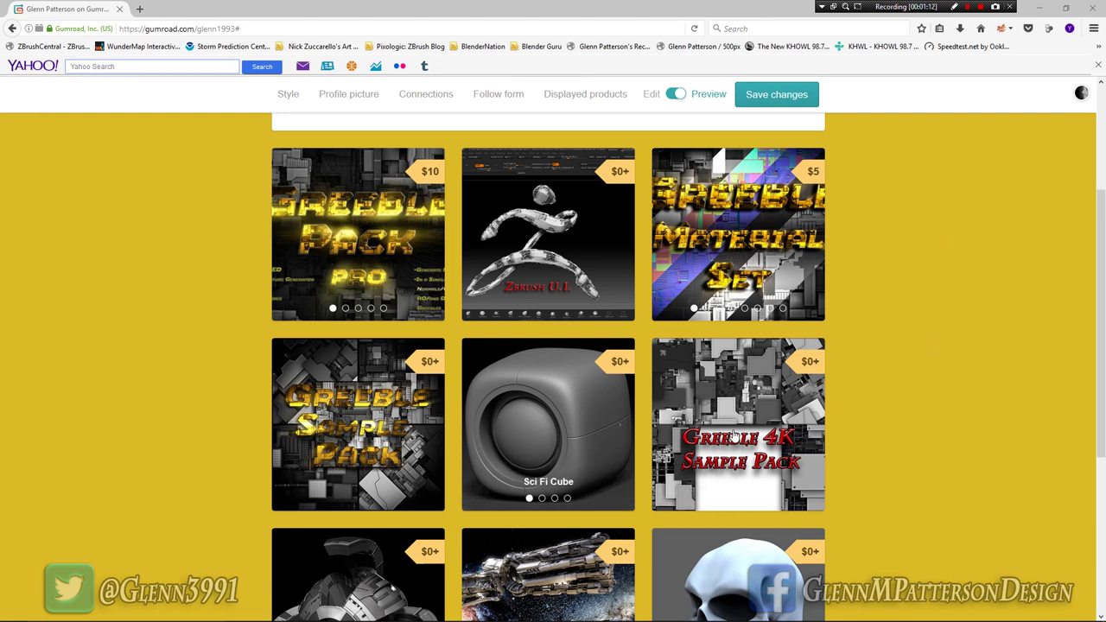
# Step: Open the Sci Fi Cube product preview, look through all of its images, and close the preview
pyautogui.click(570, 446)
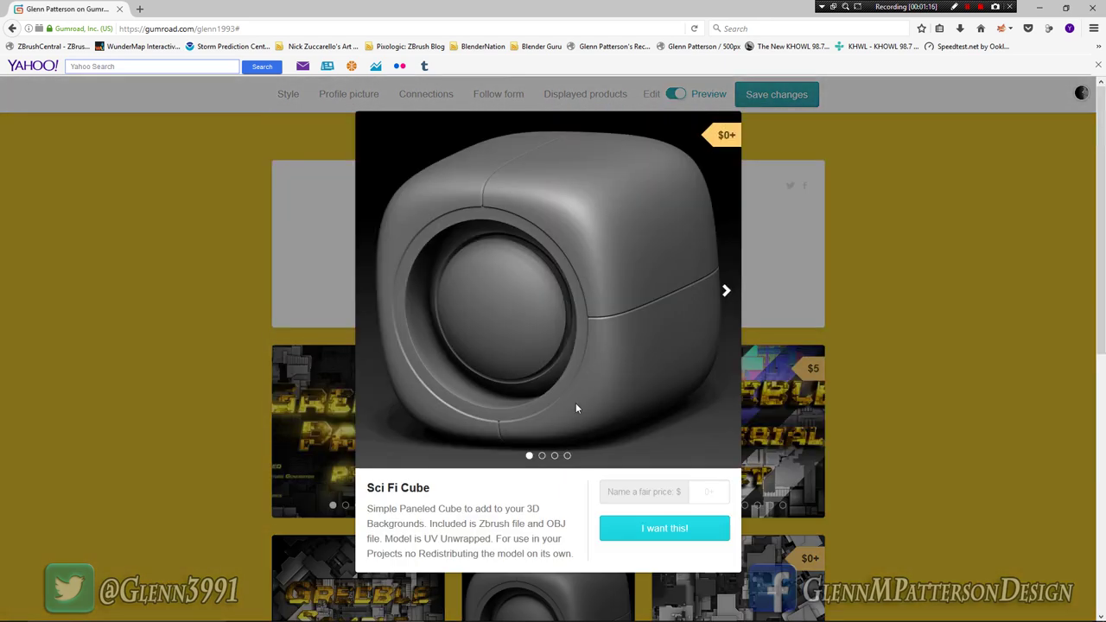
pyautogui.click(725, 292)
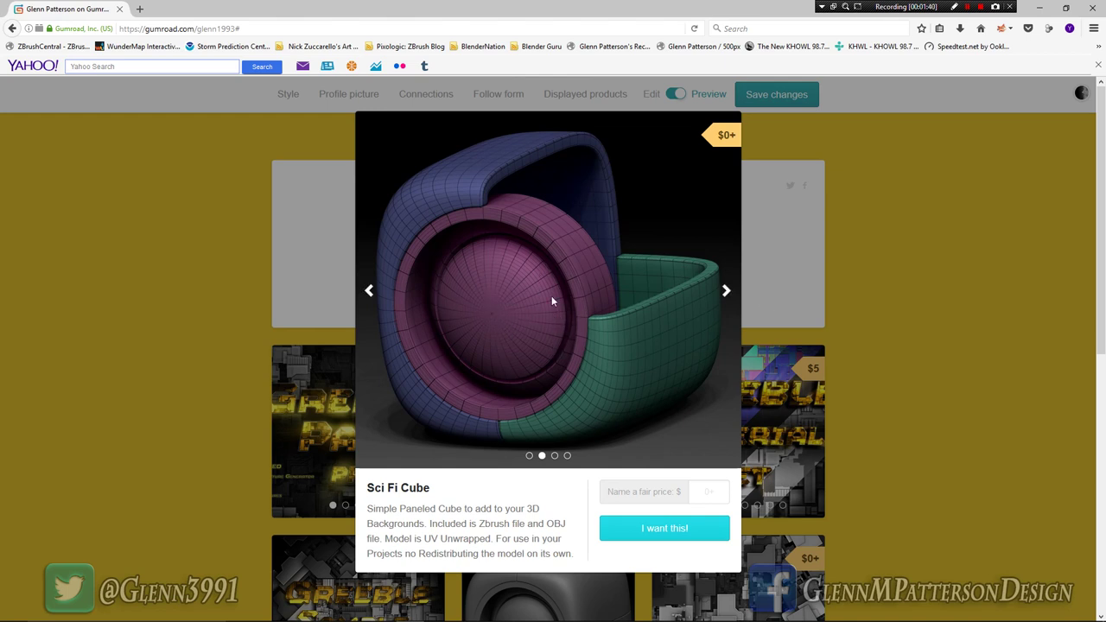
pyautogui.click(726, 291)
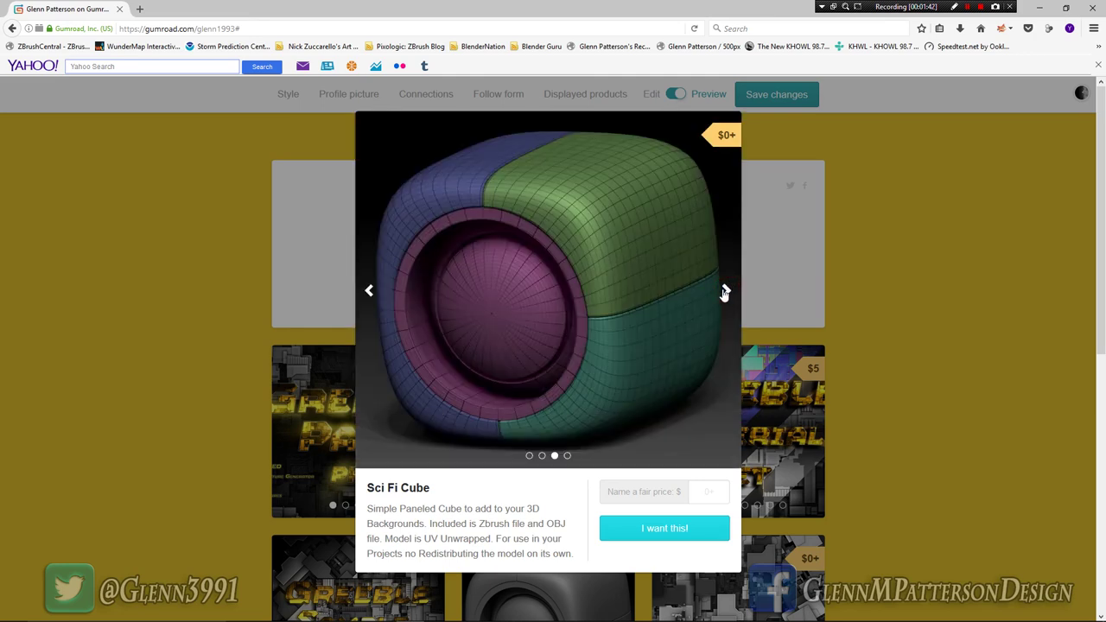
pyautogui.click(726, 293)
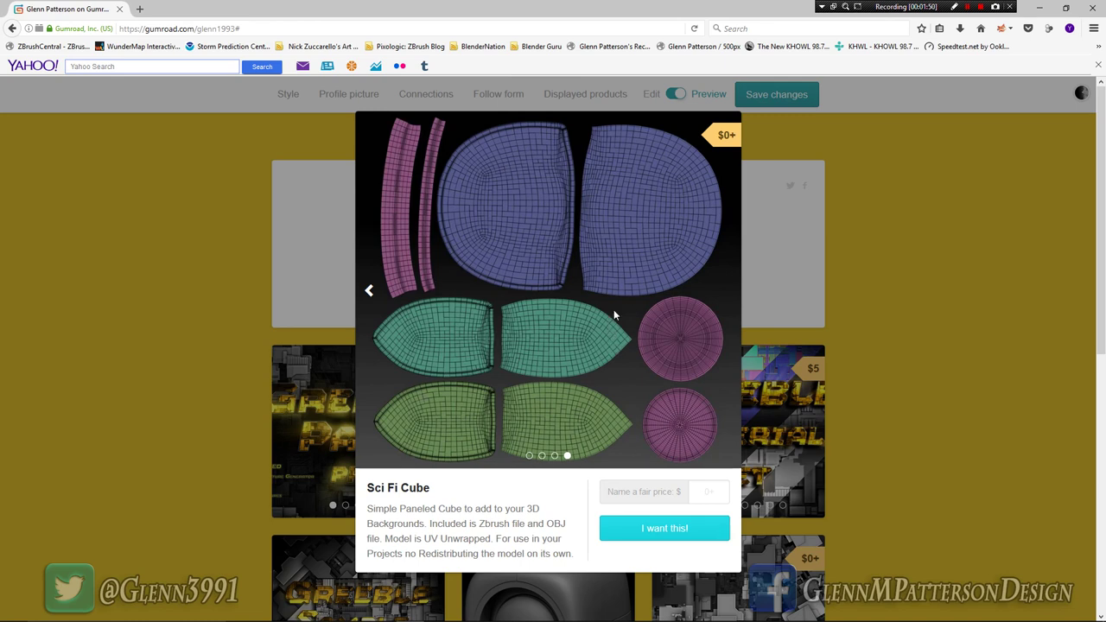
pyautogui.click(921, 301)
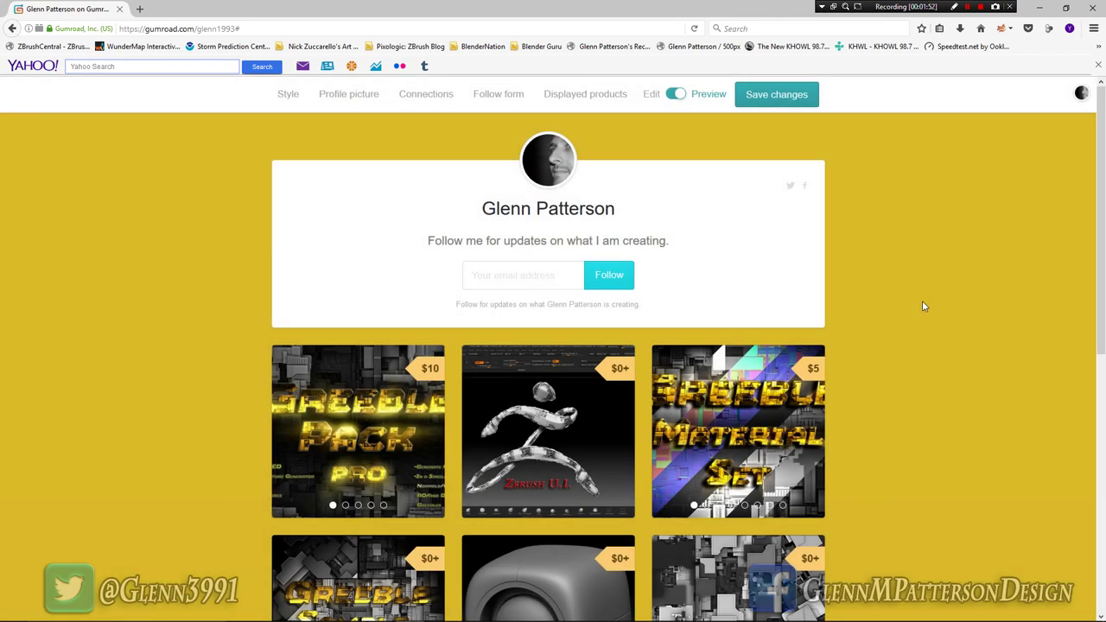
# Step: Browse the product gallery on the store page and find the Sci Fi Cube among the free models
pyautogui.scroll(-1, 929, 298)
pyautogui.scroll(-3, 933, 299)
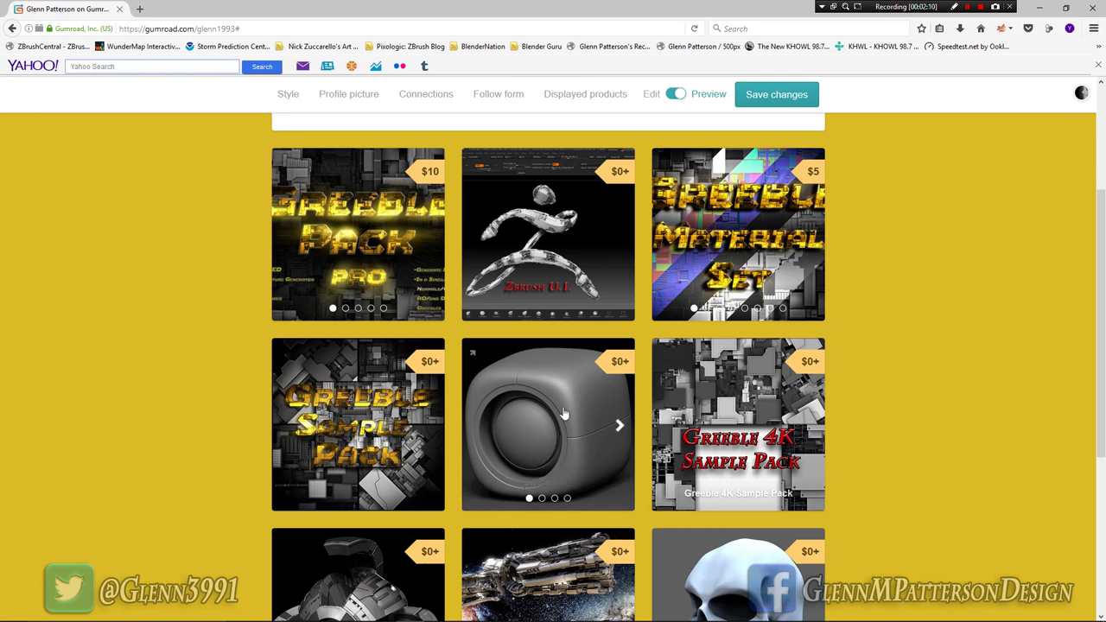
pyautogui.scroll(-4, 924, 342)
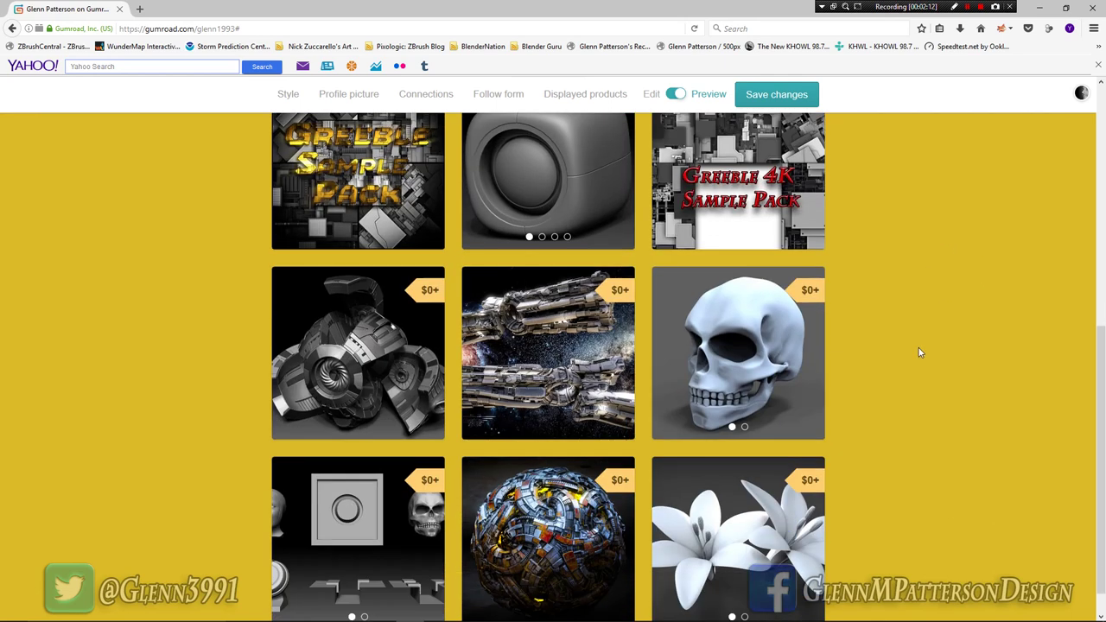
pyautogui.scroll(2, 916, 346)
pyautogui.scroll(3, 915, 355)
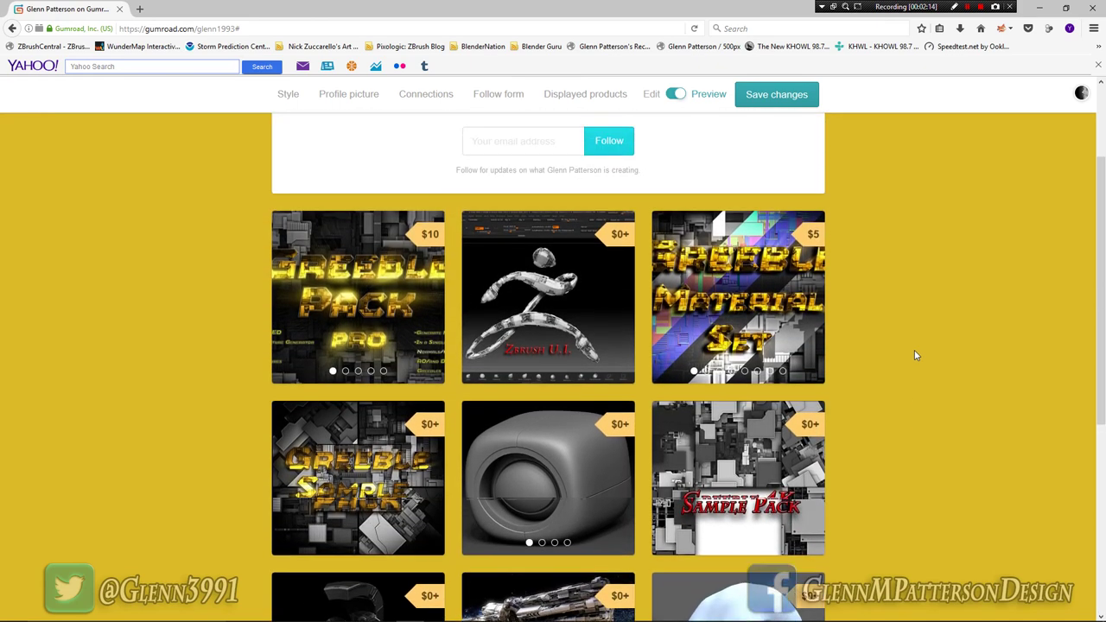
pyautogui.scroll(-1, 916, 355)
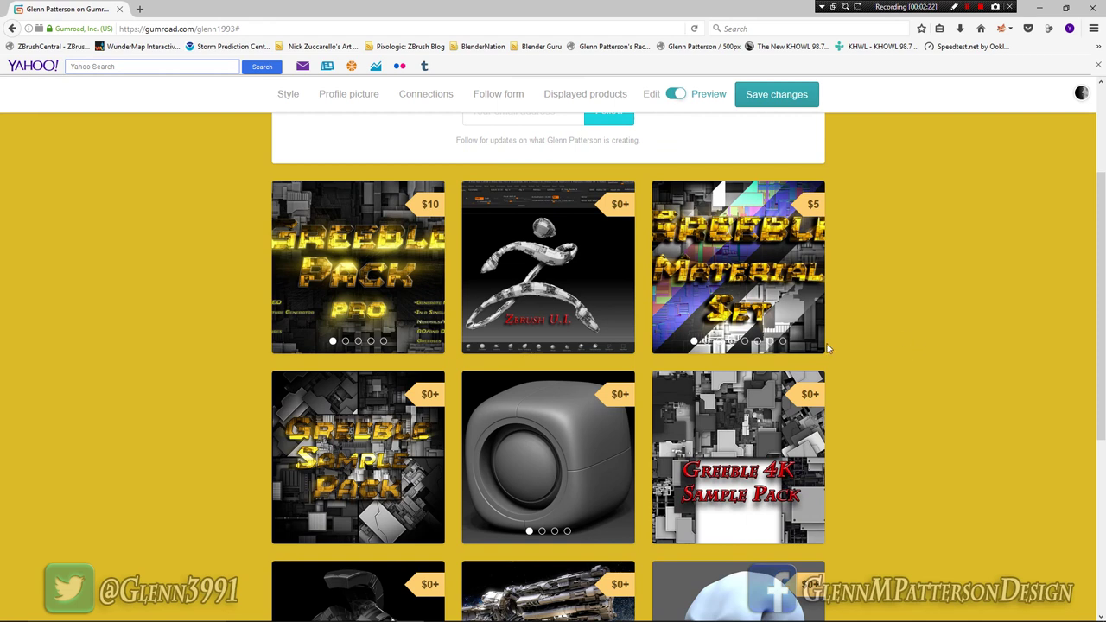
pyautogui.moveTo(570, 456)
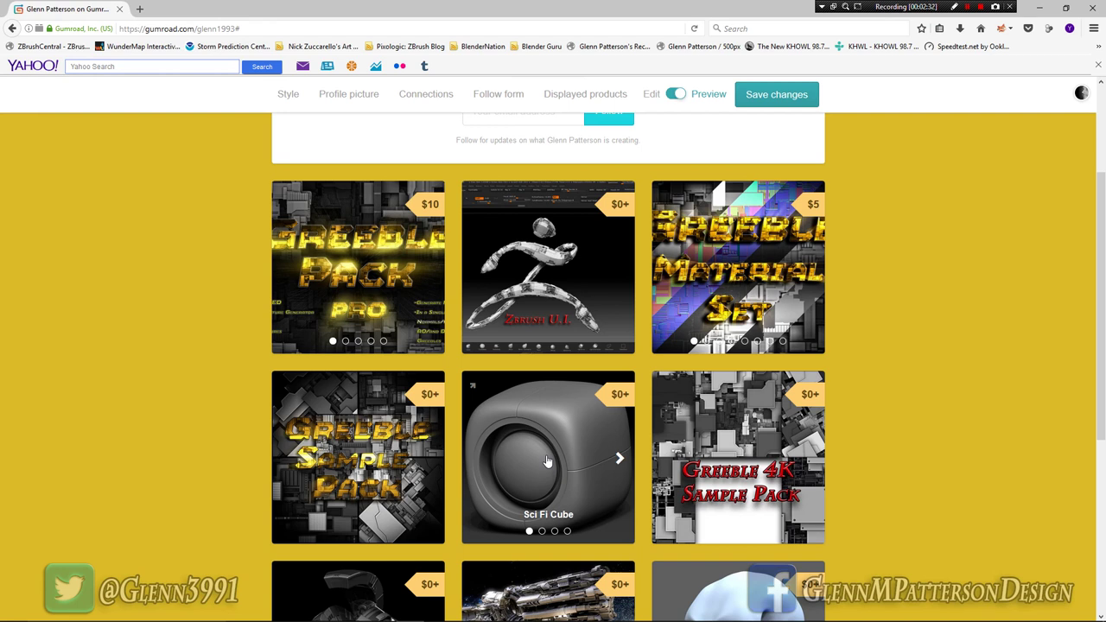
# Step: Switch to ZBrush and load the tool file SCI_FI_CUBE_UV_LOW from the recent files
pyautogui.moveTo(430, 617)
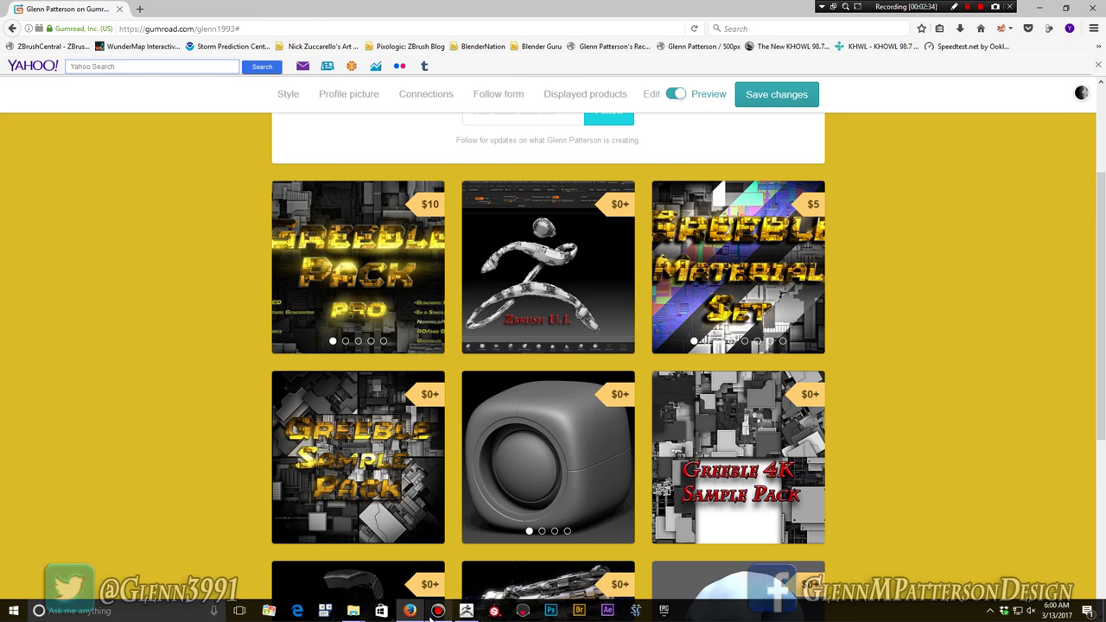
pyautogui.click(466, 611)
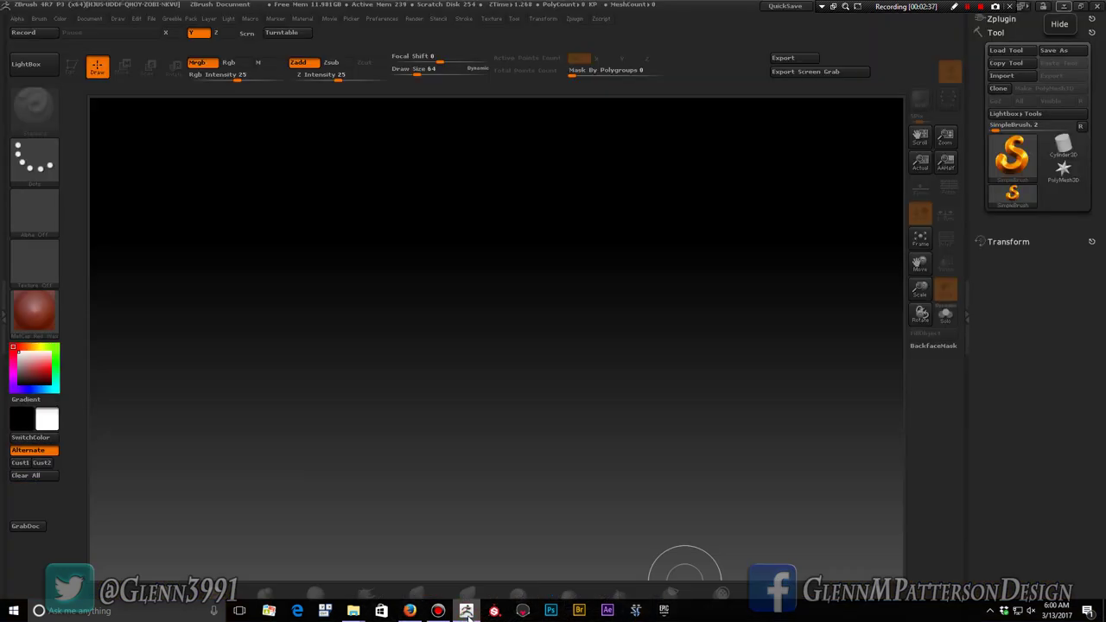
pyautogui.click(1019, 52)
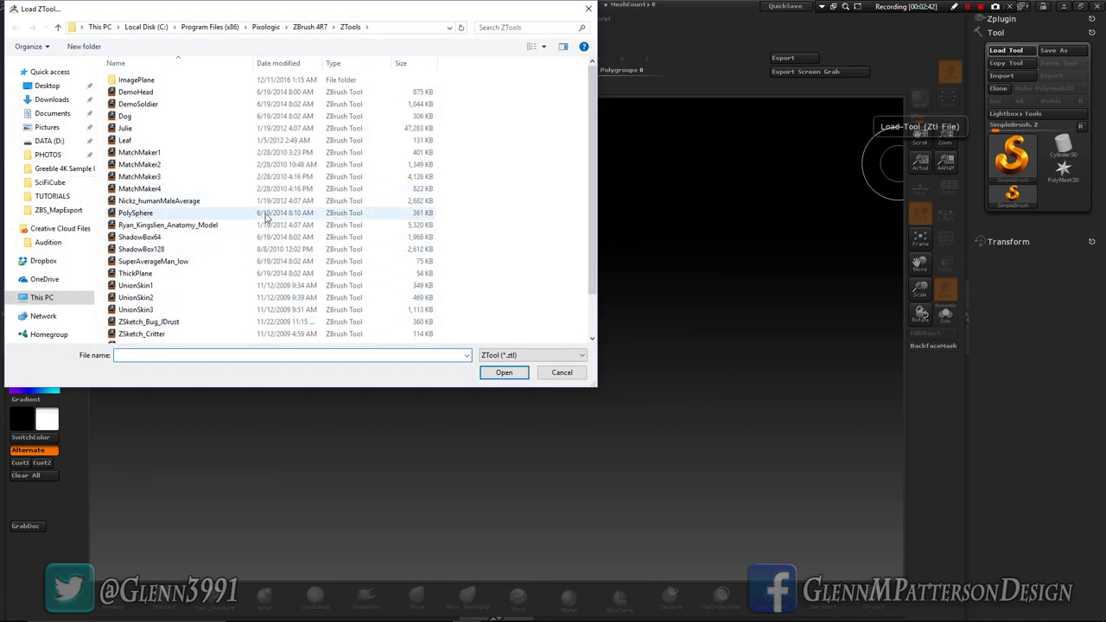
pyautogui.scroll(-2, 266, 216)
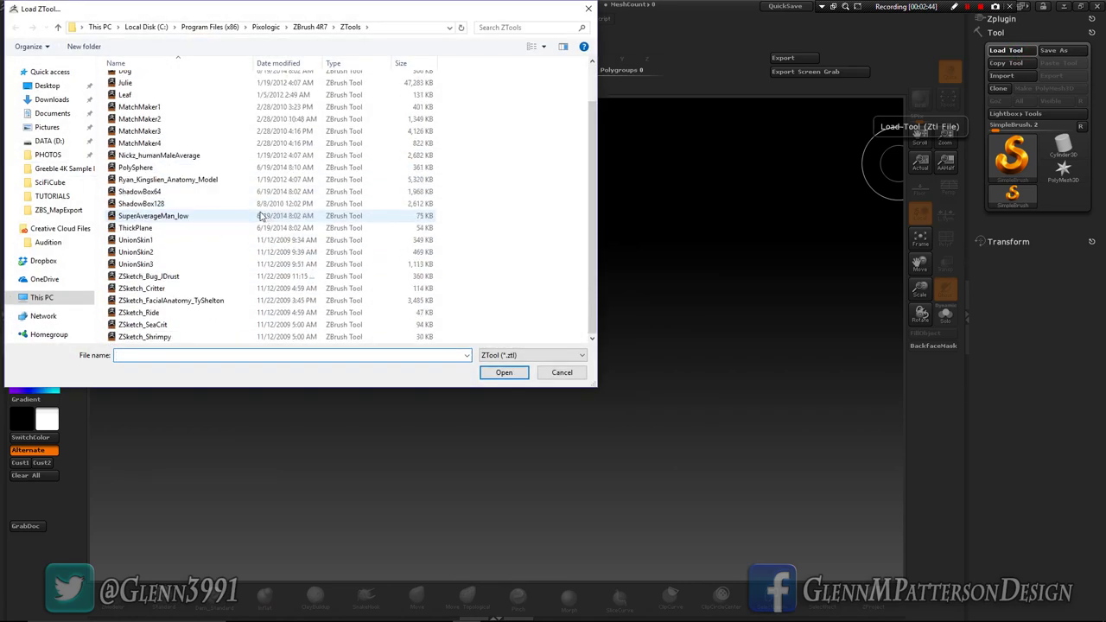
pyautogui.click(50, 183)
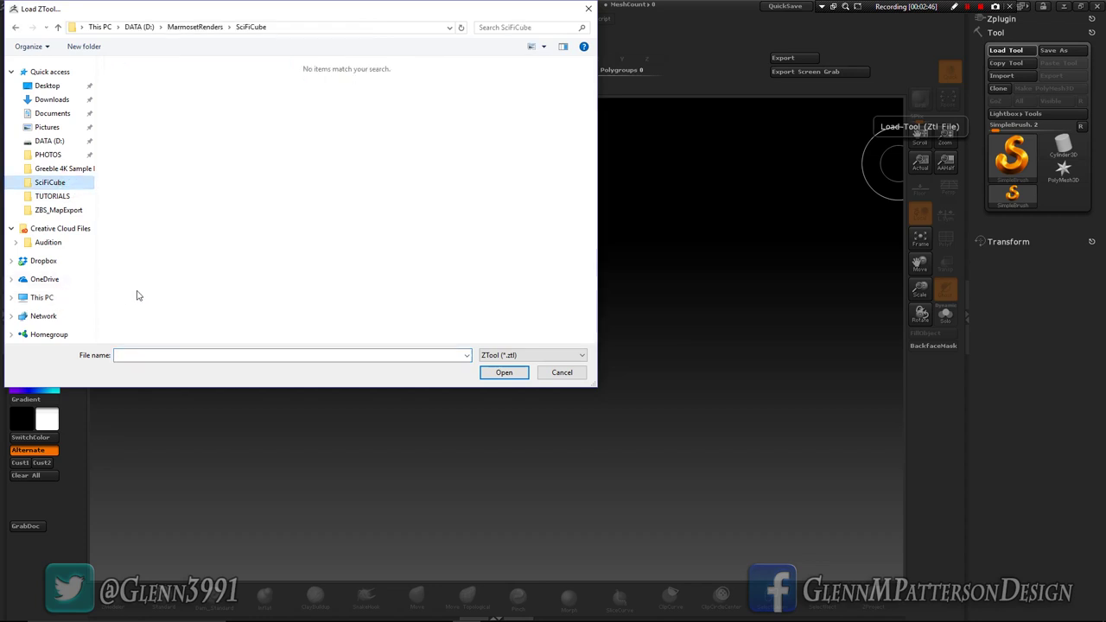
pyautogui.click(195, 27)
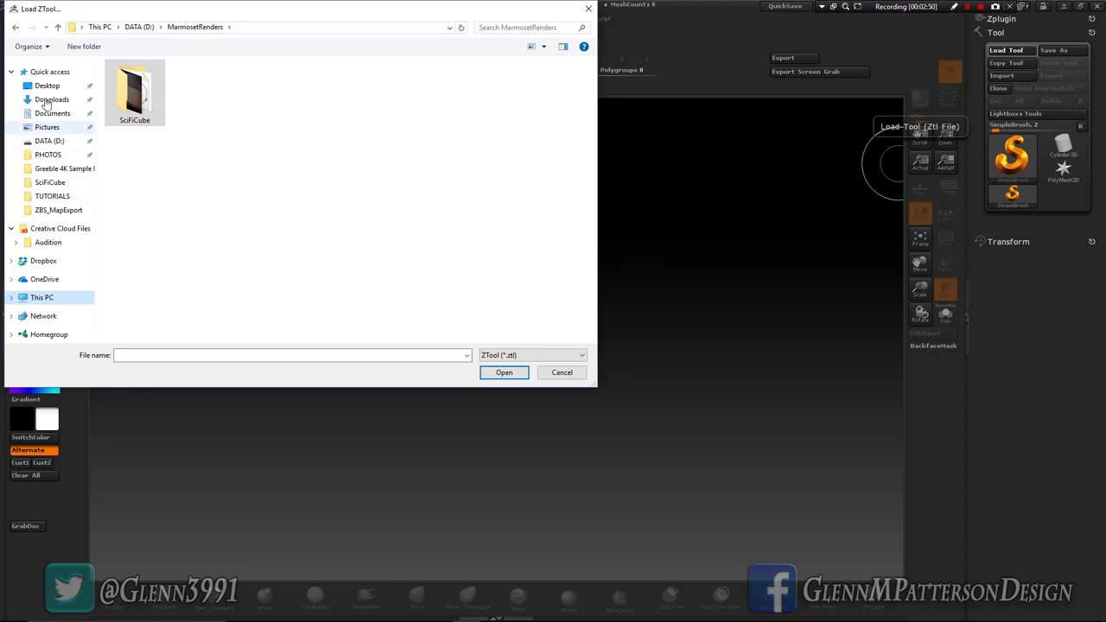
pyautogui.click(50, 72)
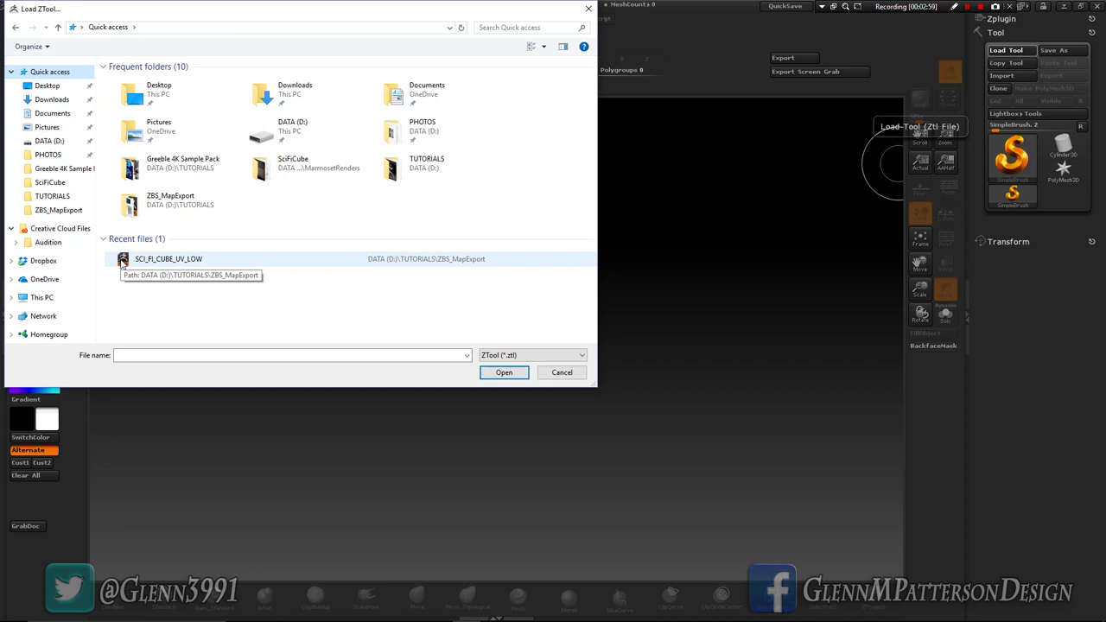
pyautogui.doubleClick(123, 261)
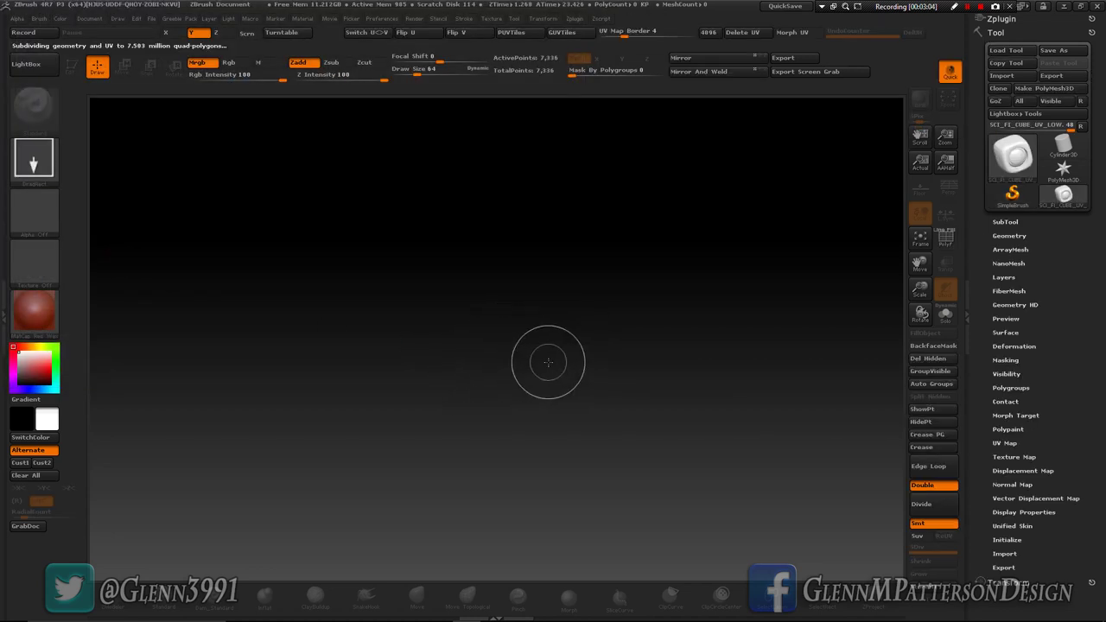
# Step: Place the cube on the canvas in Edit mode and switch its material to MatCap Gray
pyautogui.moveTo(548, 371); pyautogui.dragTo(535, 563)
pyautogui.press('t')
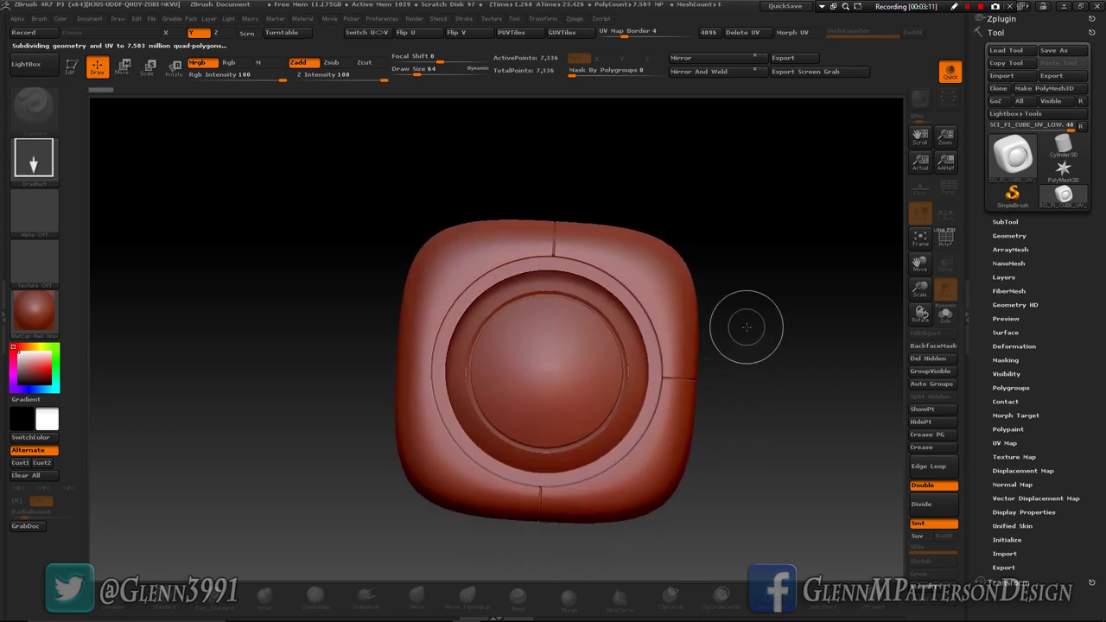
pyautogui.moveTo(778, 378); pyautogui.dragTo(756, 399)
pyautogui.click(40, 311)
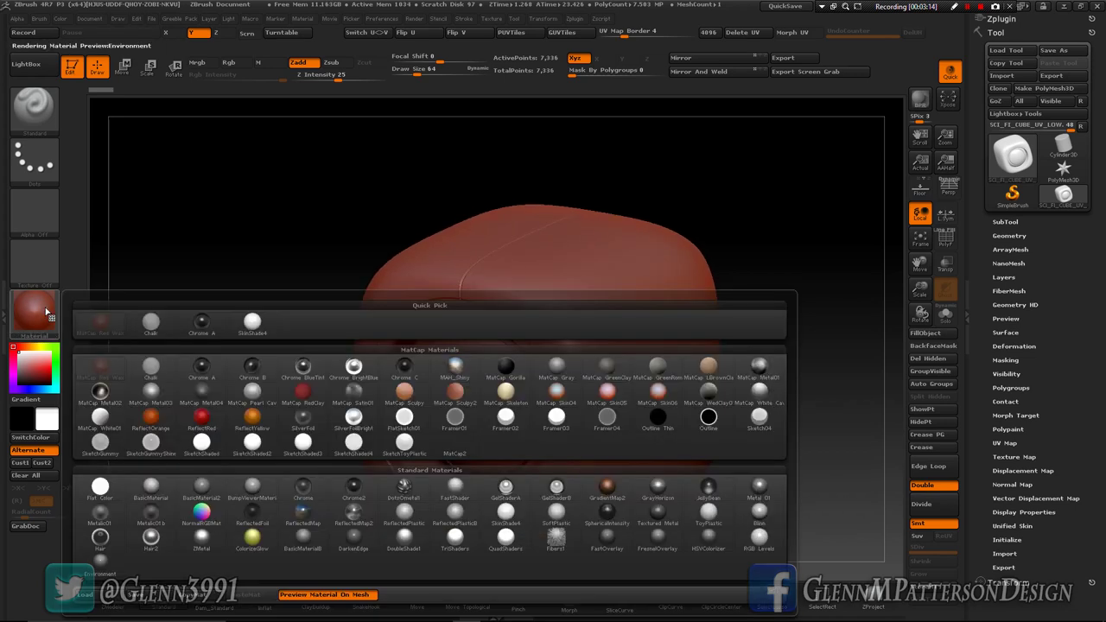
pyautogui.click(555, 366)
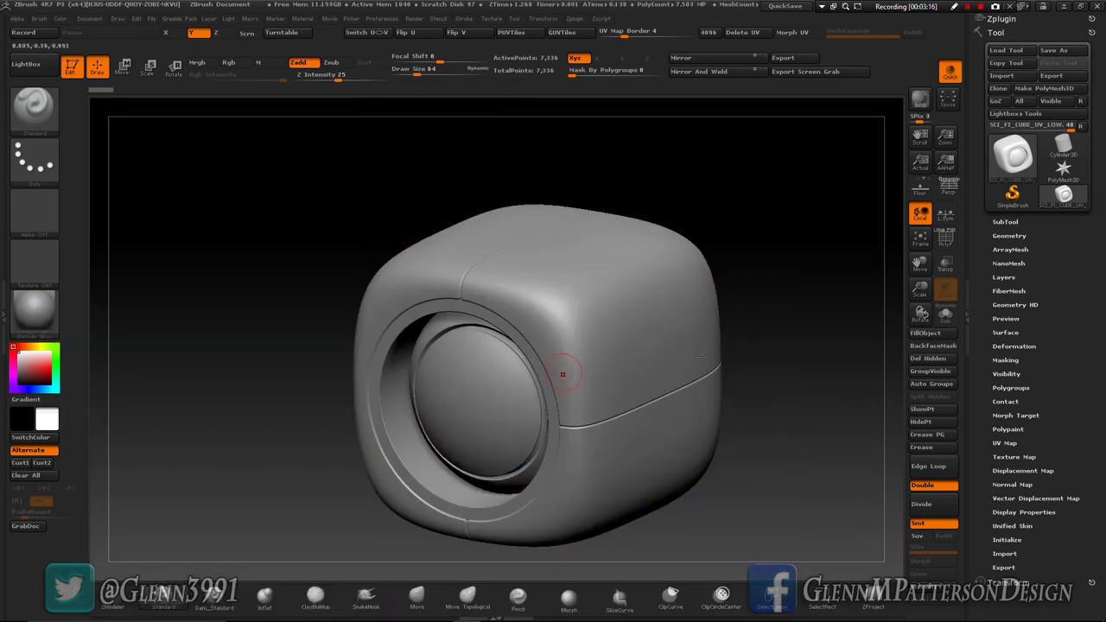
# Step: Turn on PolyFrame, and temporarily hide the cube's green polygroup to inspect the inner panels before showing everything again
pyautogui.moveTo(616, 378); pyautogui.dragTo(575, 380)
pyautogui.click(945, 239)
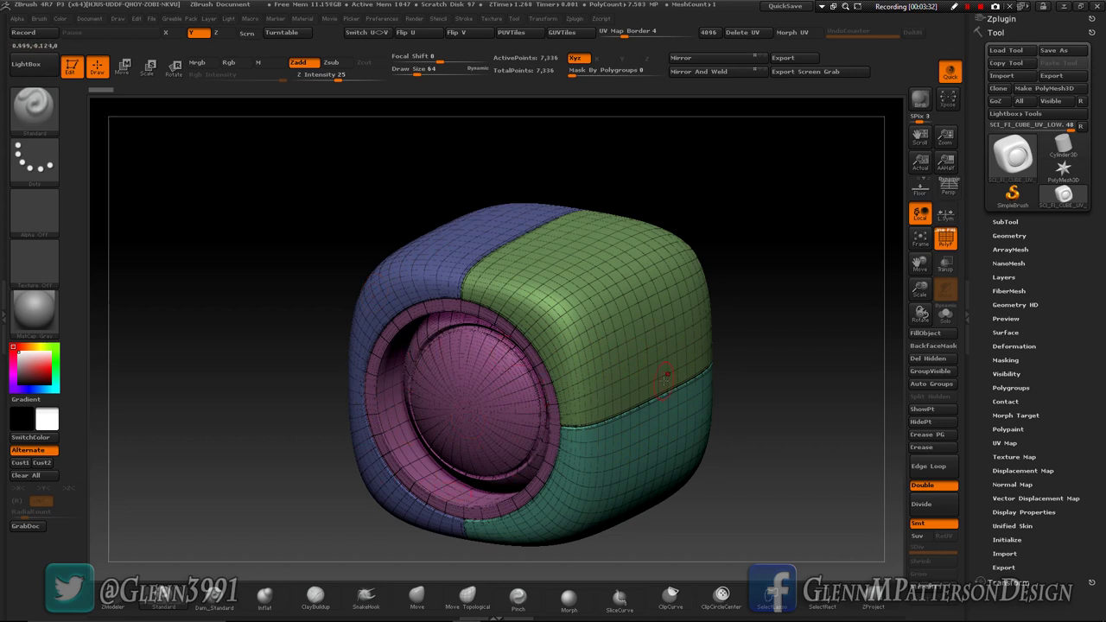
pyautogui.keyDown('ctrl'); pyautogui.keyDown('shift'); pyautogui.click(633, 322); pyautogui.keyUp('shift'); pyautogui.keyUp('ctrl')
pyautogui.keyDown('ctrl'); pyautogui.keyDown('shift'); pyautogui.click(635, 327); pyautogui.keyUp('shift'); pyautogui.keyUp('ctrl')
pyautogui.moveTo(792, 267)
pyautogui.mouseDown()
pyautogui.moveTo(799, 330)
pyautogui.moveTo(807, 286)
pyautogui.moveTo(787, 265)
pyautogui.moveTo(740, 365)
pyautogui.mouseUp()
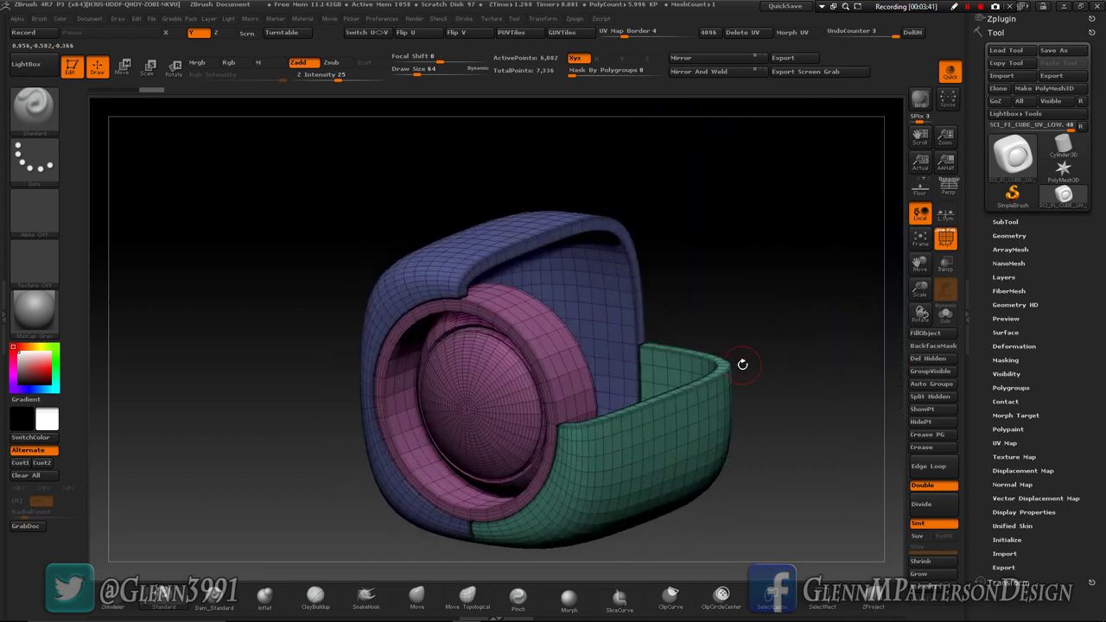
pyautogui.hotkey('ctrl', 'shift')
pyautogui.keyDown('ctrl'); pyautogui.keyDown('shift'); pyautogui.click(794, 281); pyautogui.keyUp('shift'); pyautogui.keyUp('ctrl')
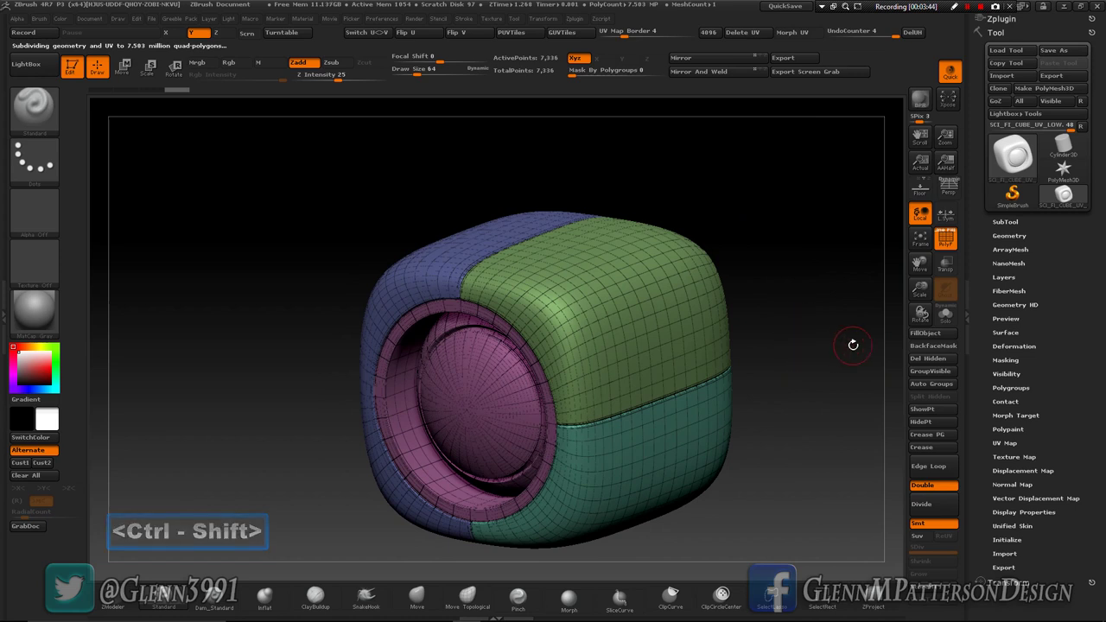
# Step: Split the cube into separate subtools by polygroup with Groups Split, accepting the non-undoable operation with Always OK
pyautogui.click(1002, 221)
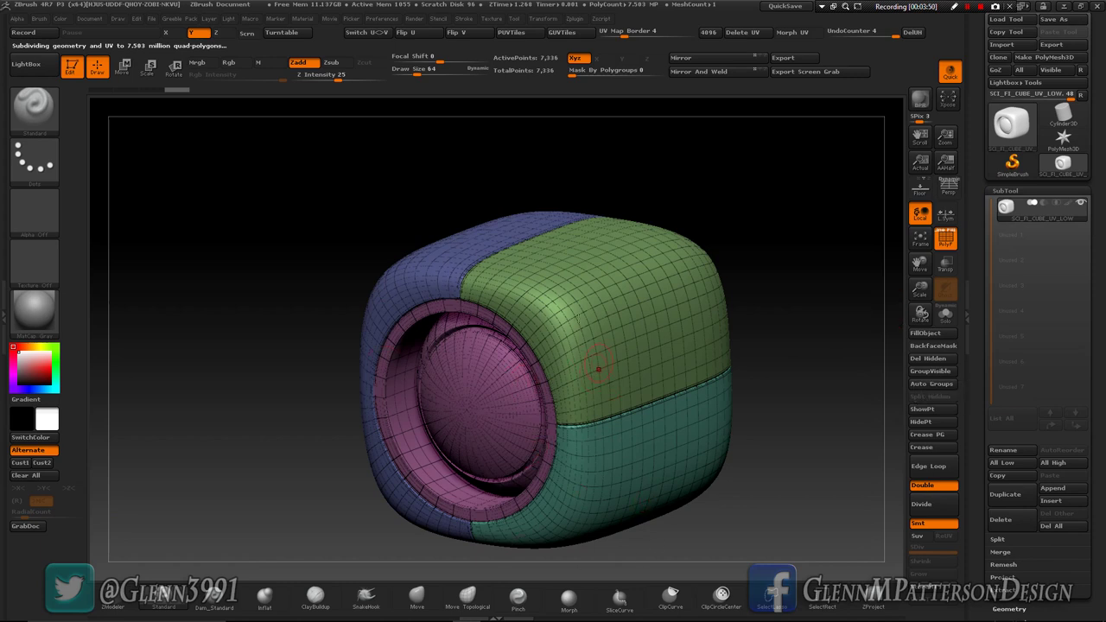
pyautogui.moveTo(1097, 507); pyautogui.dragTo(1093, 450)
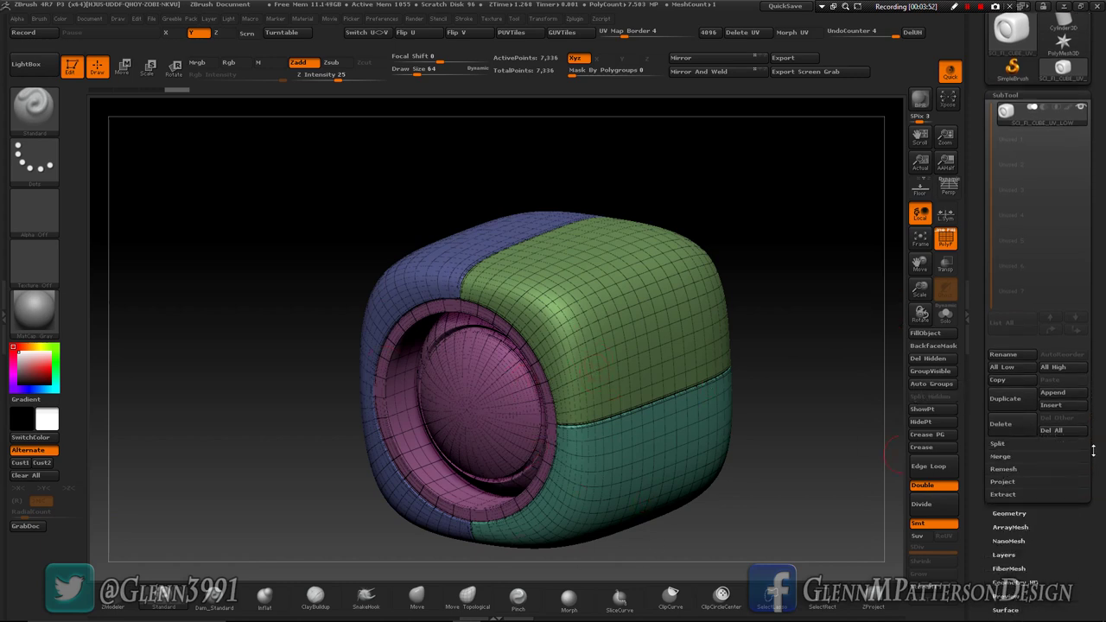
pyautogui.click(997, 442)
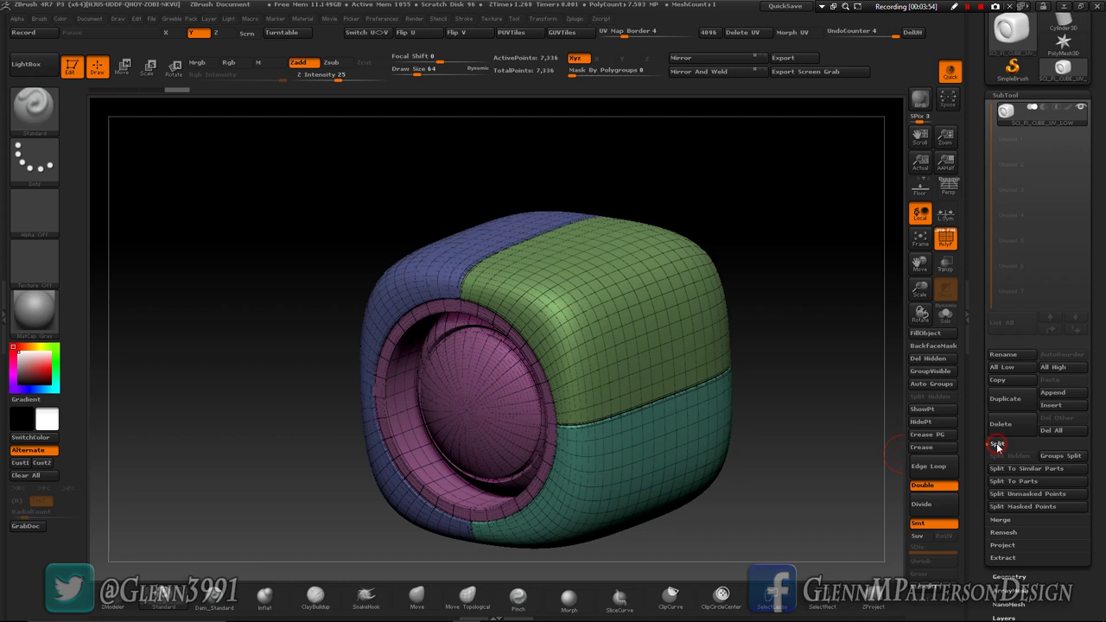
pyautogui.click(1062, 457)
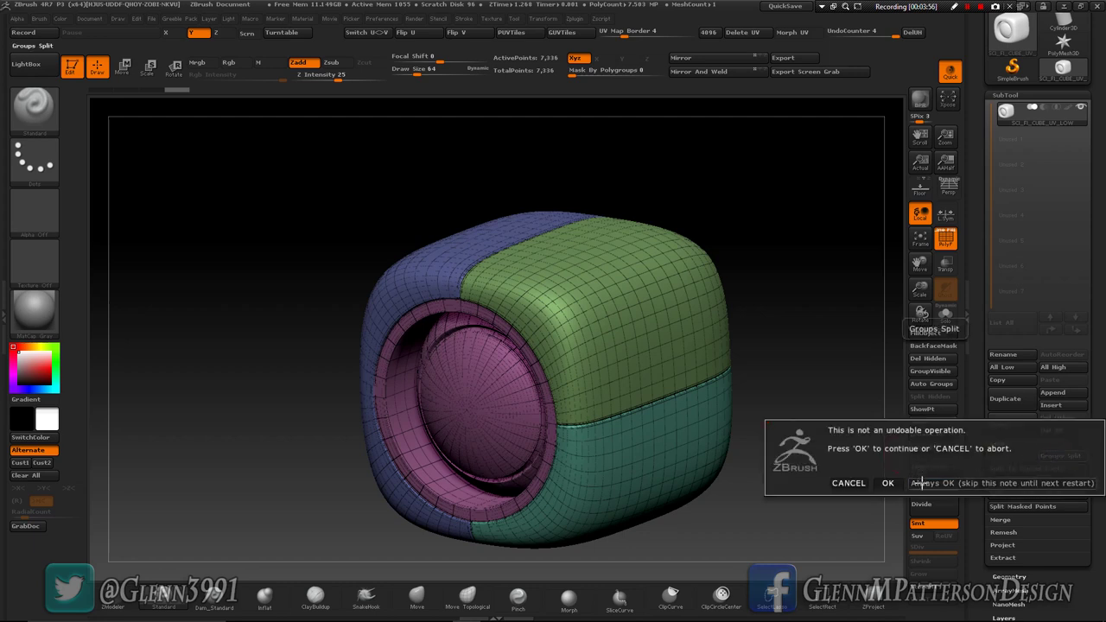
pyautogui.click(926, 484)
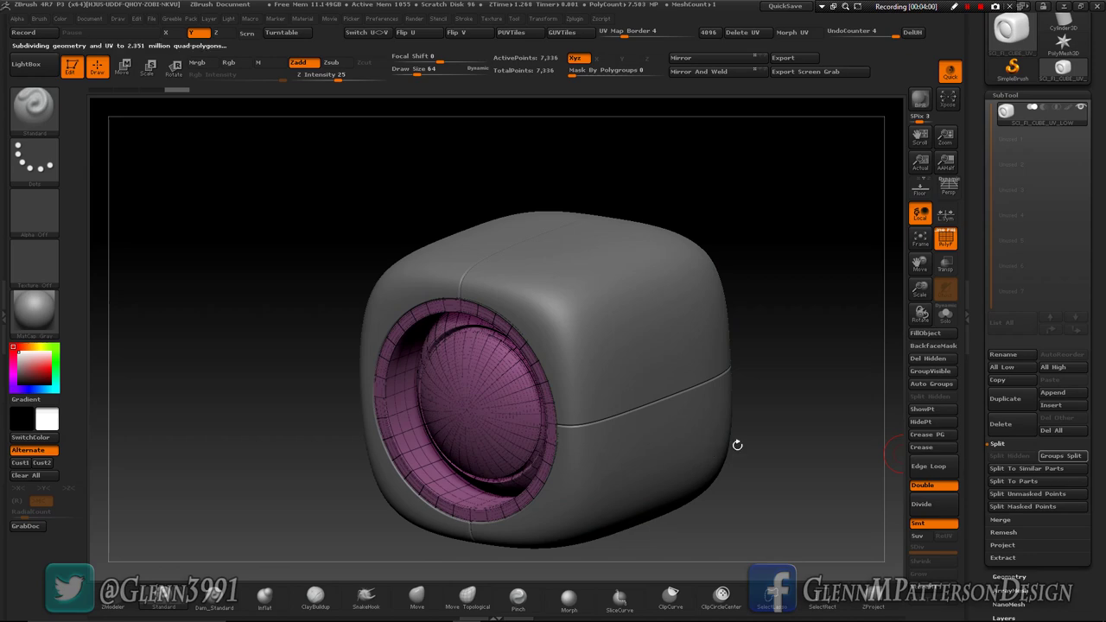
pyautogui.moveTo(780, 505)
pyautogui.mouseDown()
pyautogui.moveTo(821, 501)
pyautogui.moveTo(830, 484)
pyautogui.moveTo(781, 516)
pyautogui.mouseUp()
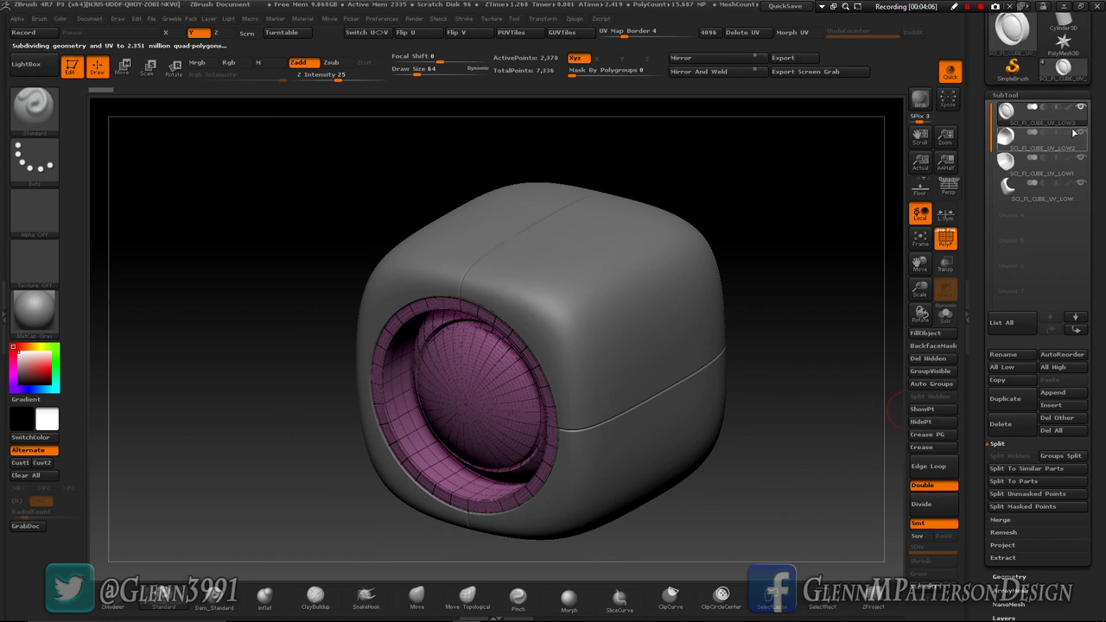
pyautogui.moveTo(1057, 140)
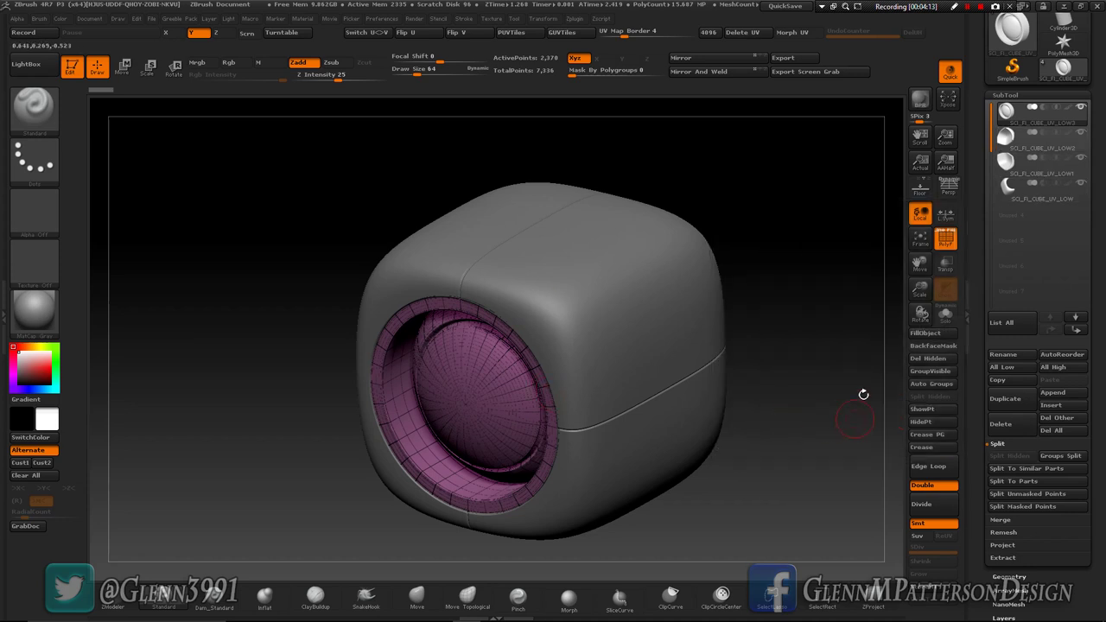
# Step: Isolate the round inner panel subtool in Solo mode and create its UV map with GUVTiles
pyautogui.moveTo(1102, 255); pyautogui.dragTo(1102, 147)
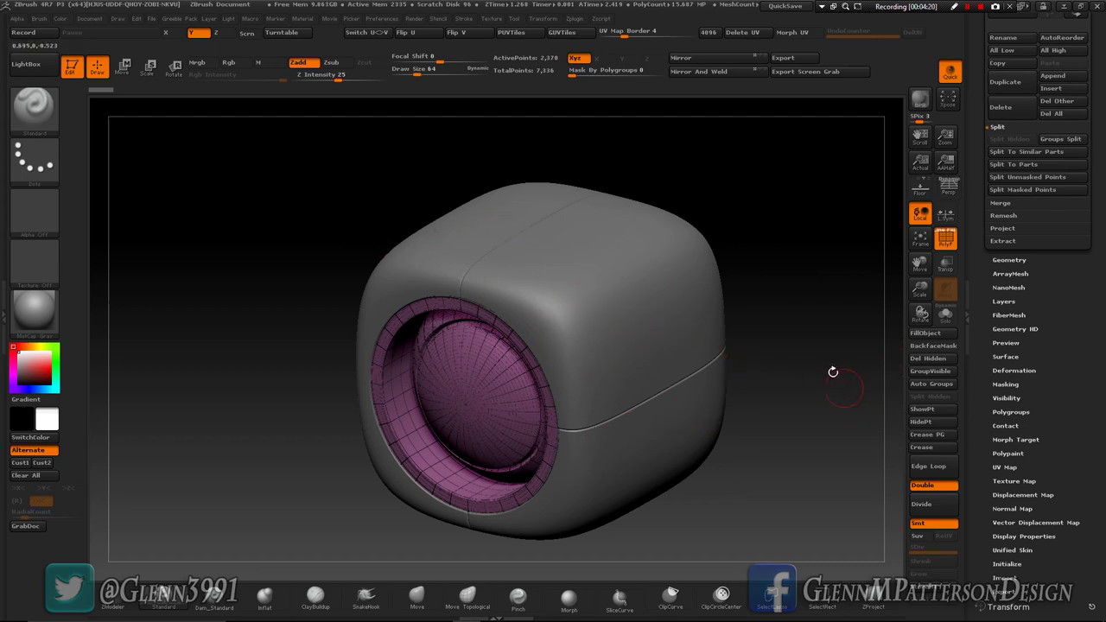
pyautogui.click(945, 315)
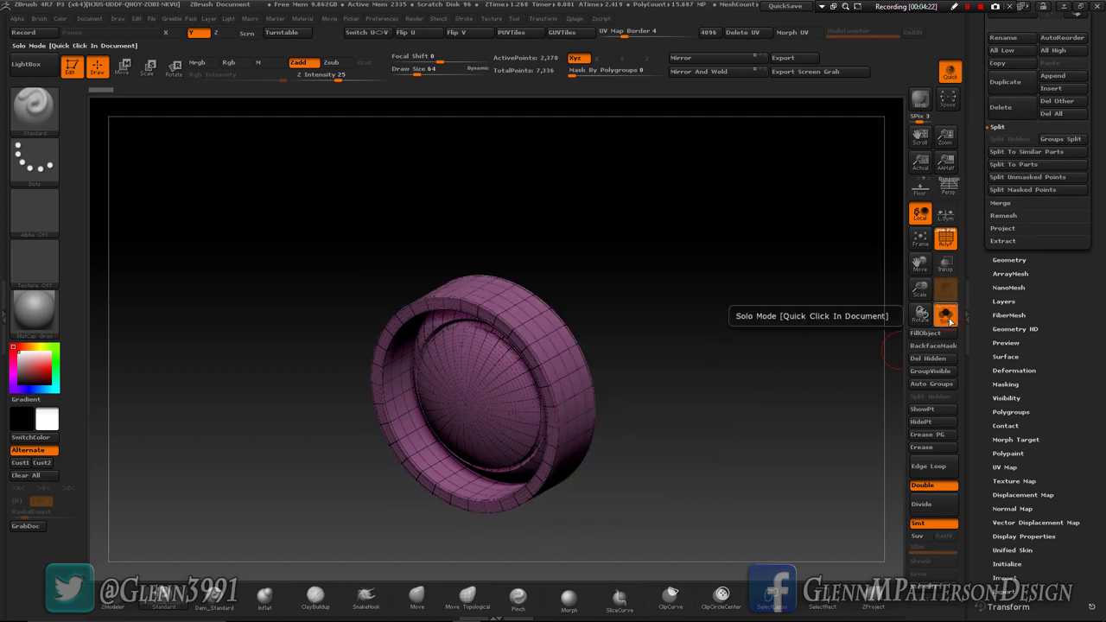
pyautogui.click(1005, 356)
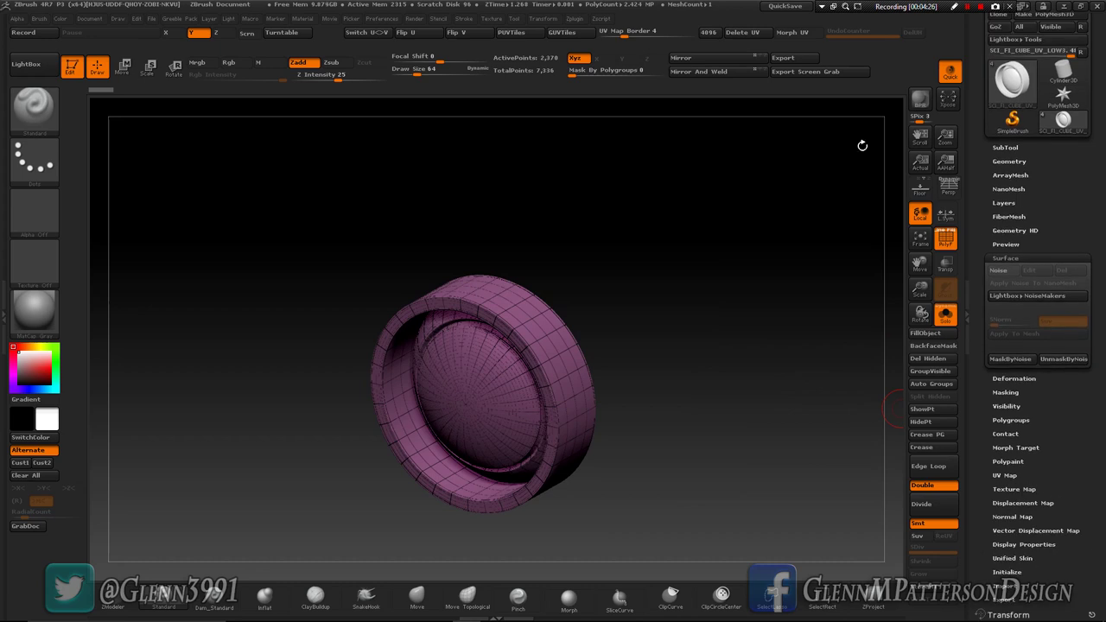
pyautogui.click(1007, 475)
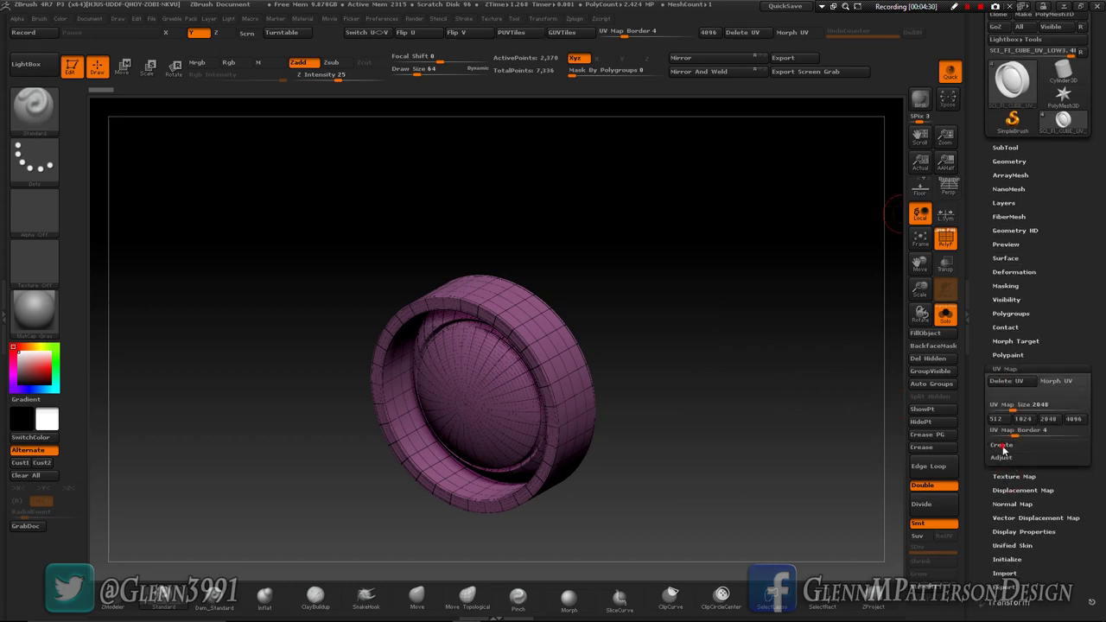
pyautogui.click(1003, 445)
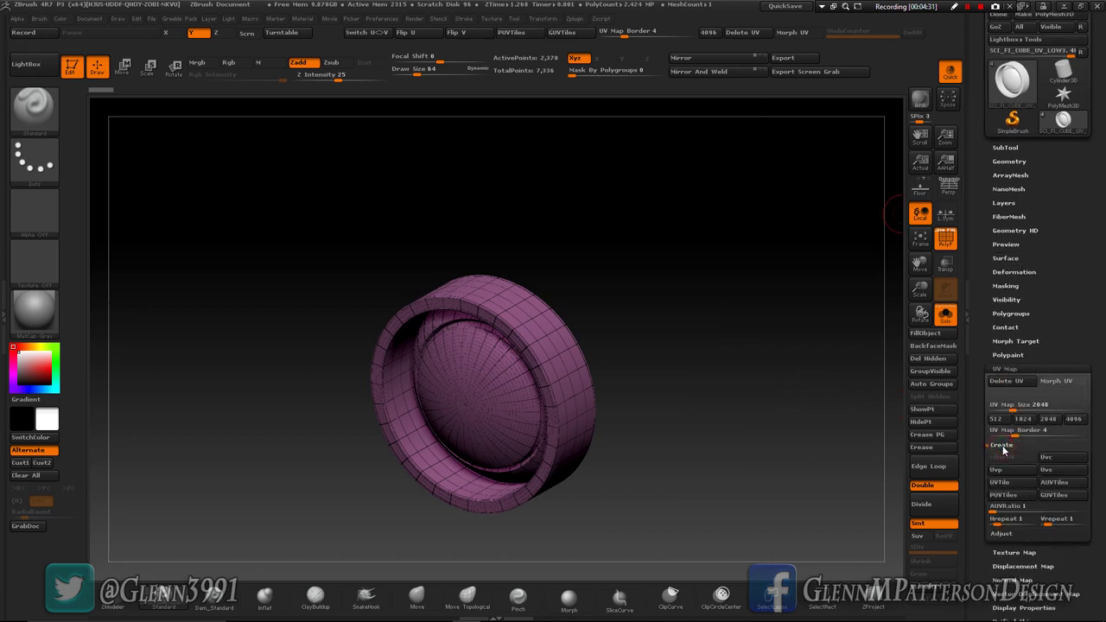
pyautogui.click(1049, 495)
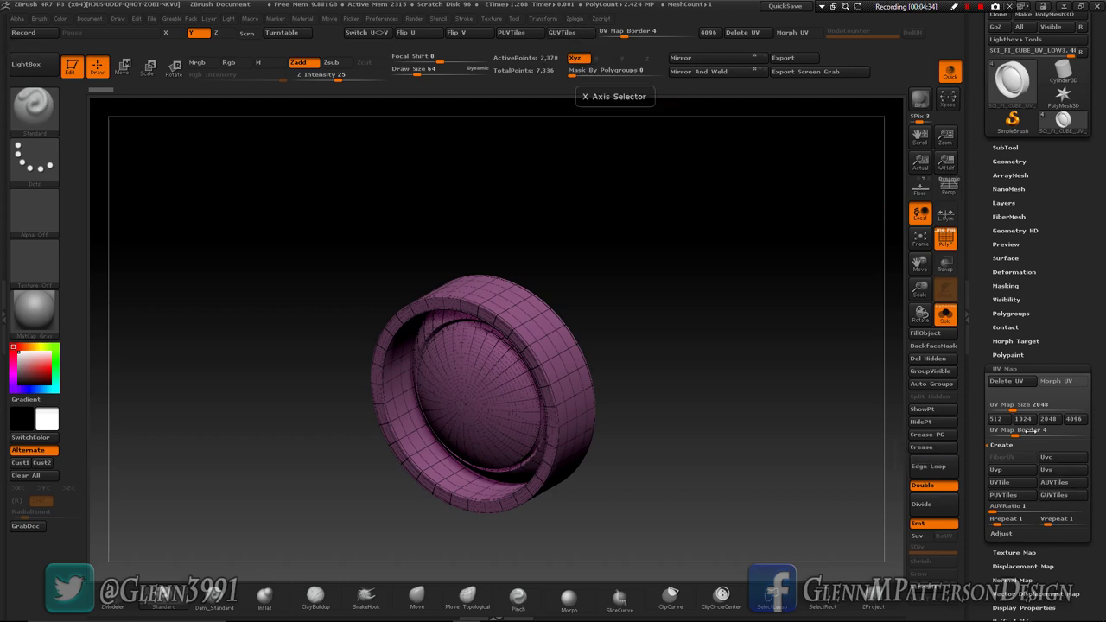
pyautogui.click(1059, 498)
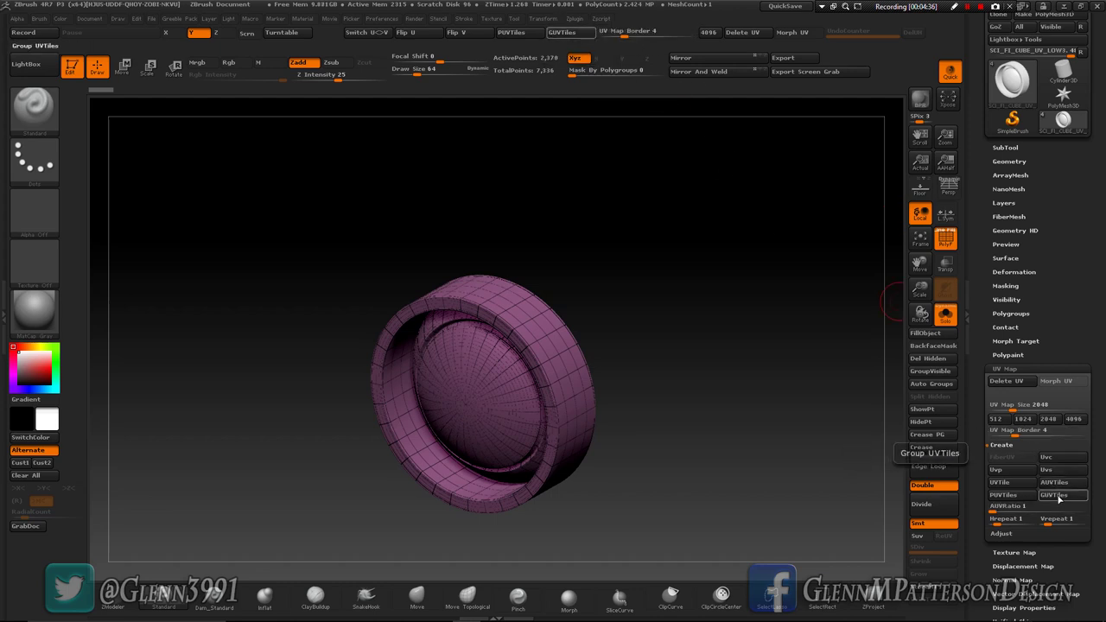
pyautogui.click(1059, 498)
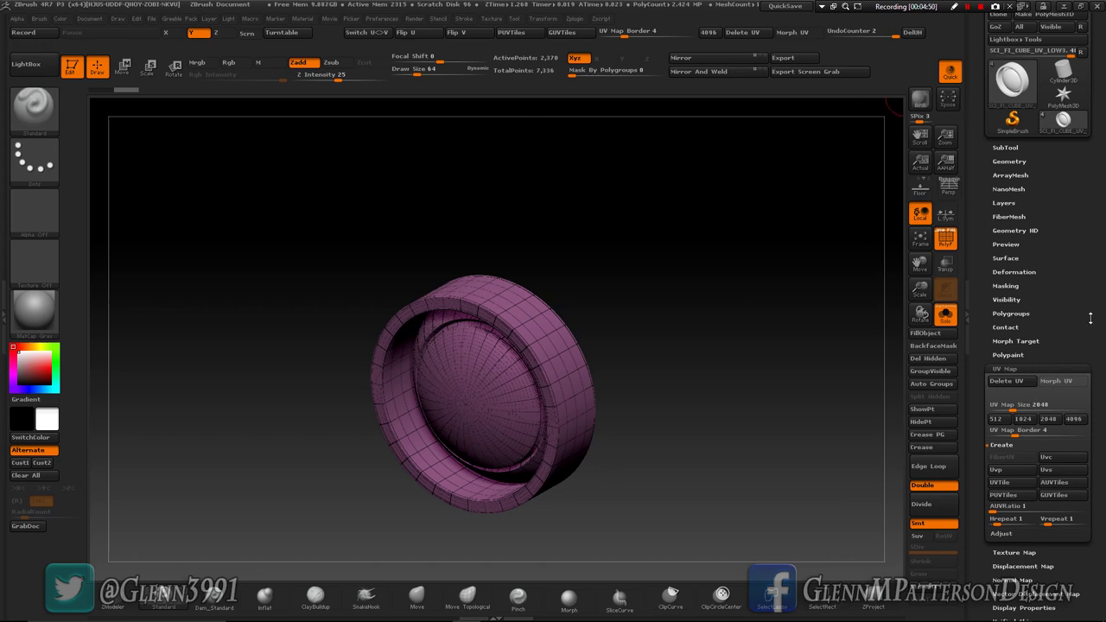
pyautogui.moveTo(1090, 315)
pyautogui.mouseDown()
pyautogui.moveTo(1090, 342)
pyautogui.moveTo(1090, 255)
pyautogui.moveTo(1103, 321)
pyautogui.mouseUp()
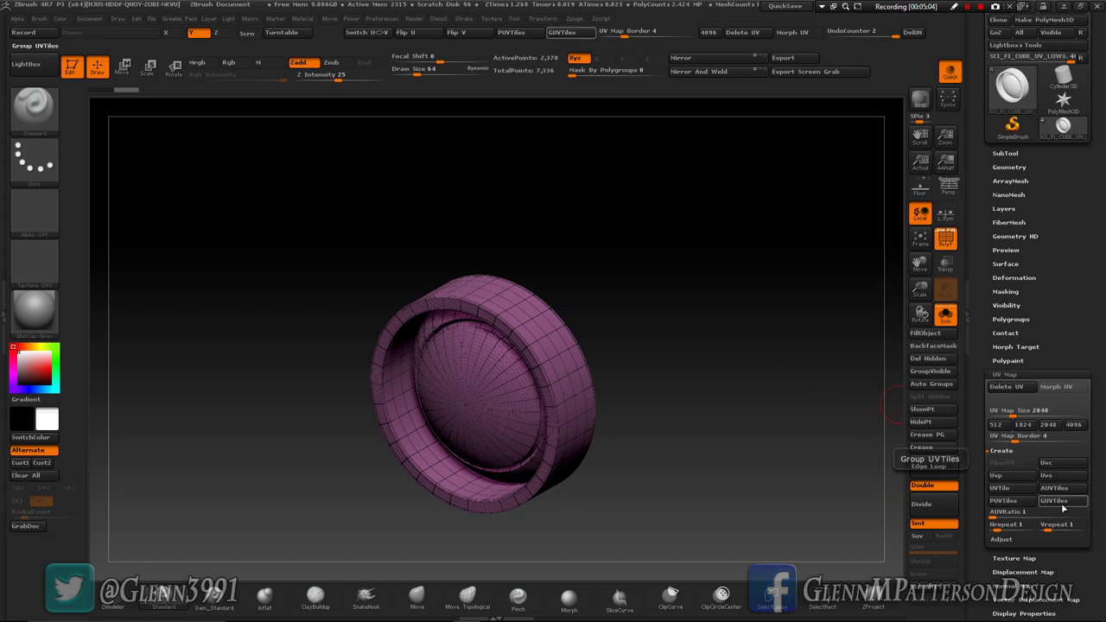
# Step: Open NoiseMaker for the isolated panel, set the noise to UV projection and flip the noise curve horizontally
pyautogui.click(1006, 263)
pyautogui.click(1018, 276)
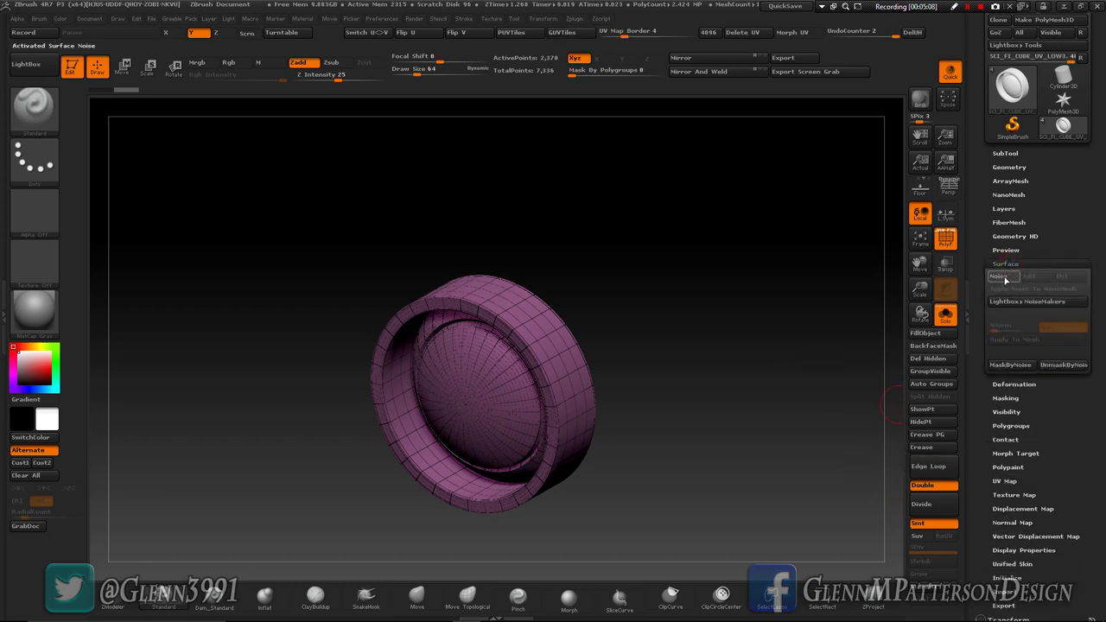
pyautogui.click(916, 237)
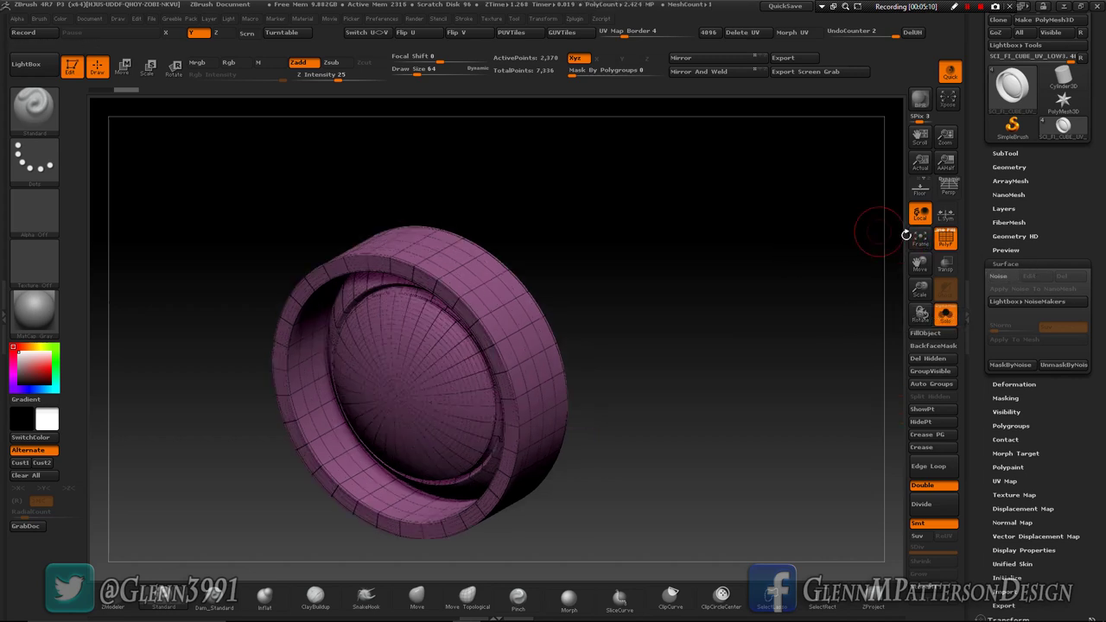
pyautogui.click(1007, 280)
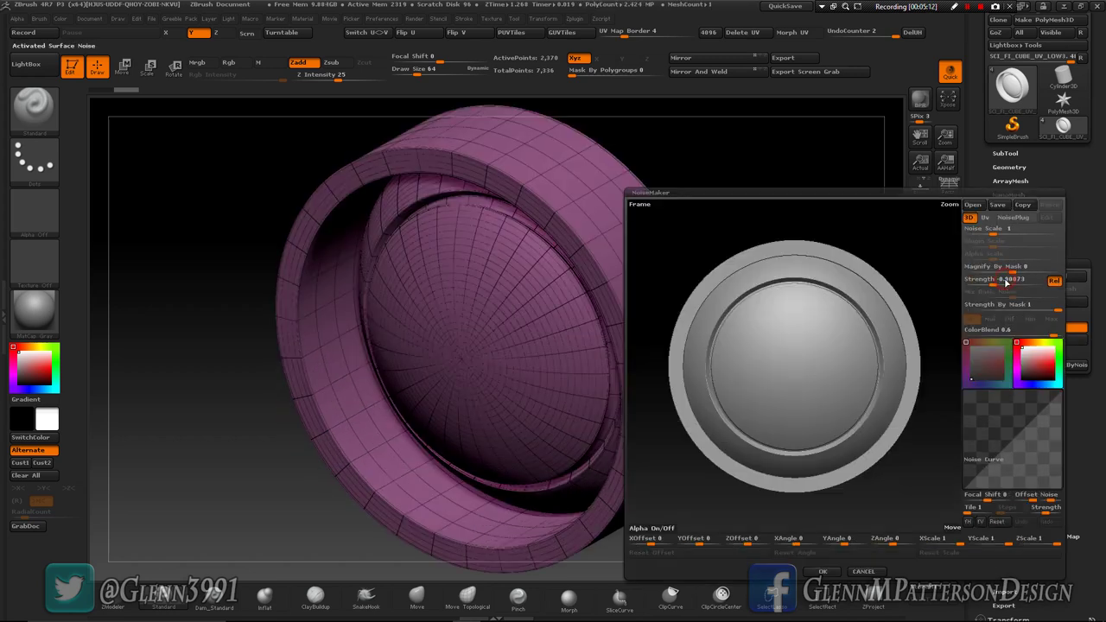
pyautogui.moveTo(908, 481); pyautogui.dragTo(900, 488)
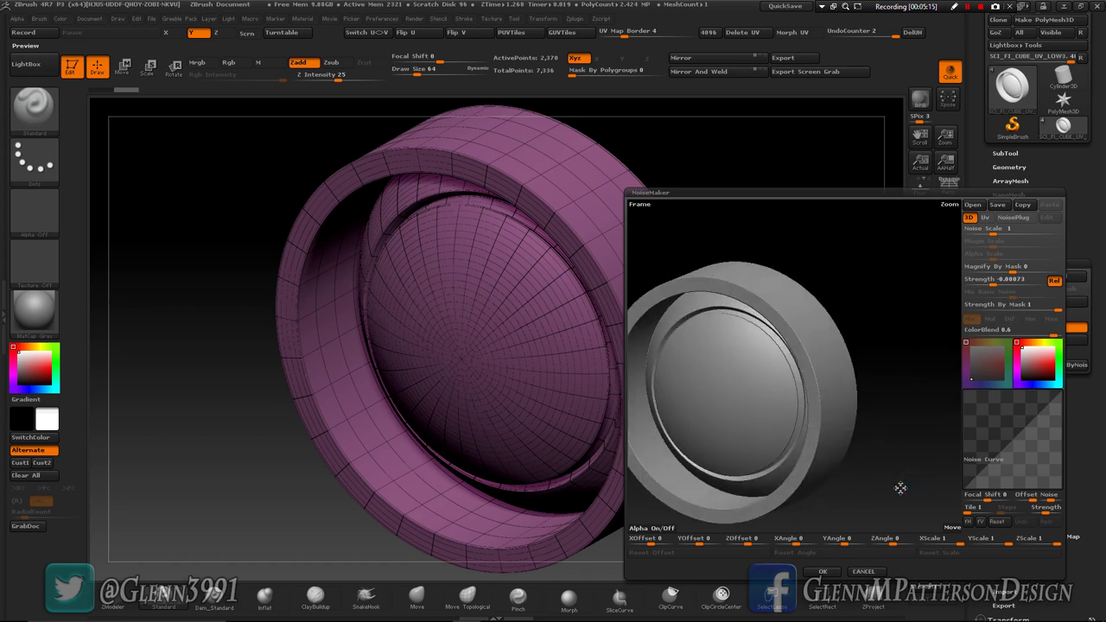
pyautogui.click(986, 219)
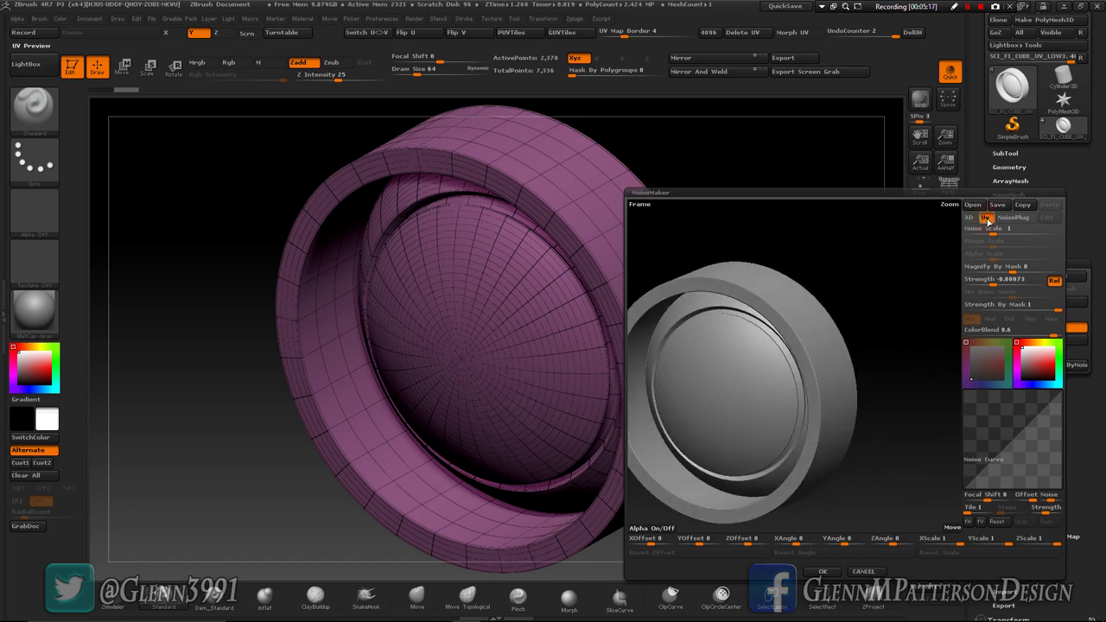
pyautogui.click(969, 522)
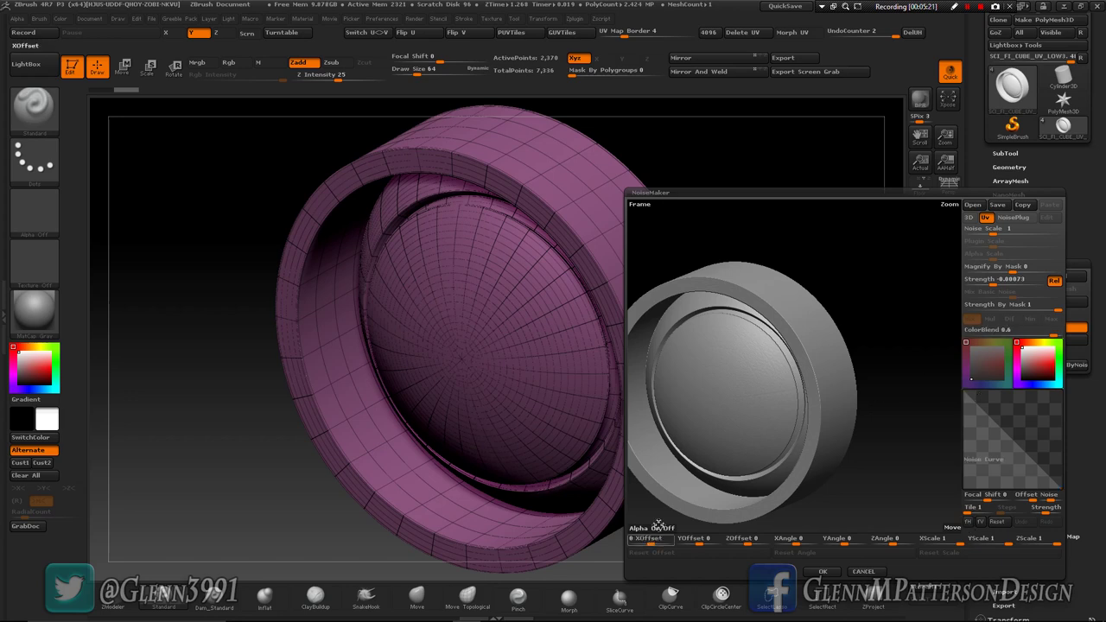
# Step: Load the Depth image from the Greeble 4K Sample Pack's 02 JPEG folder as the noise alpha
pyautogui.click(658, 529)
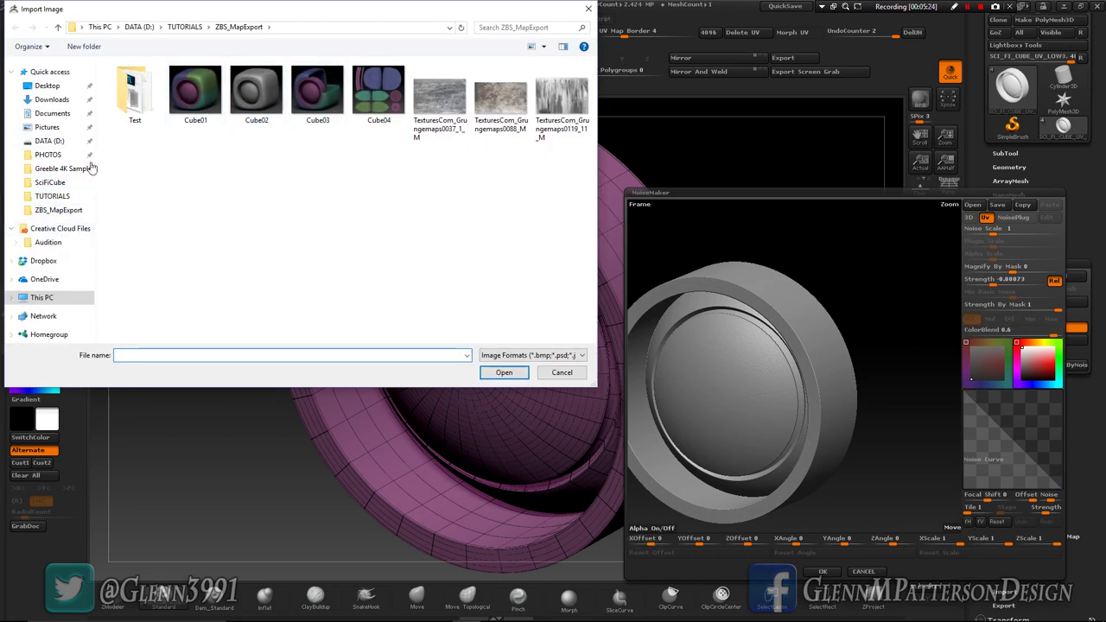
pyautogui.click(54, 170)
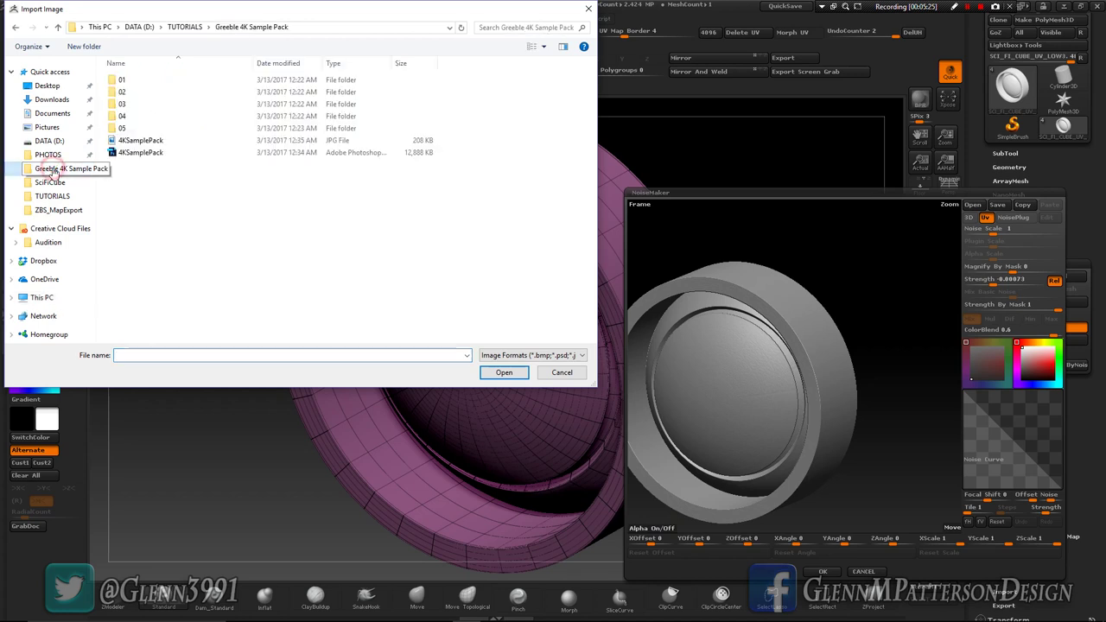
pyautogui.doubleClick(111, 93)
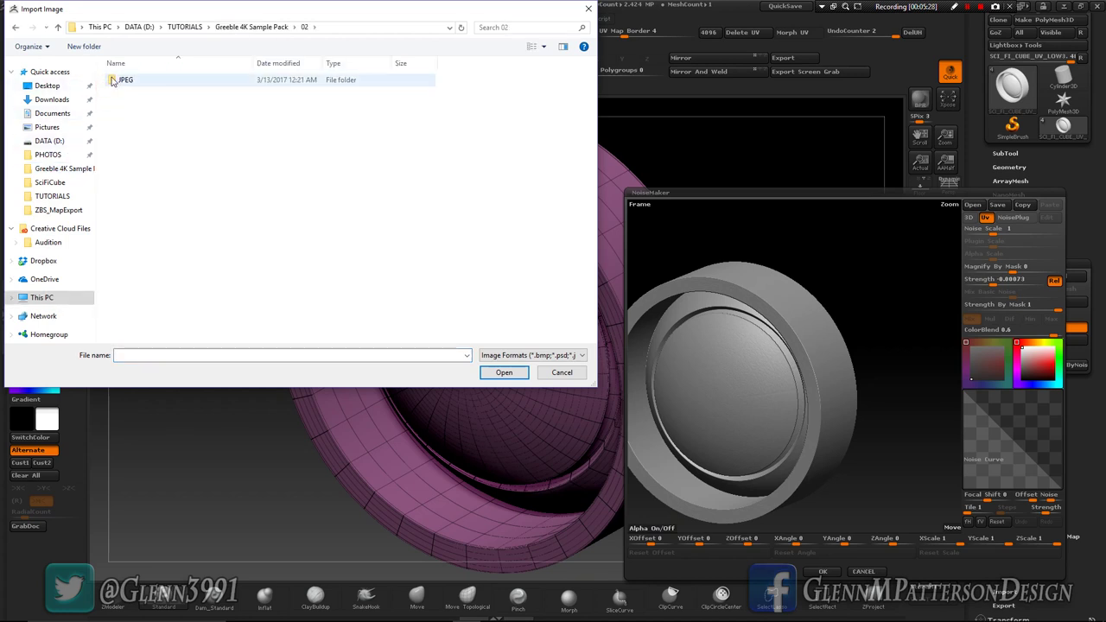
pyautogui.doubleClick(112, 79)
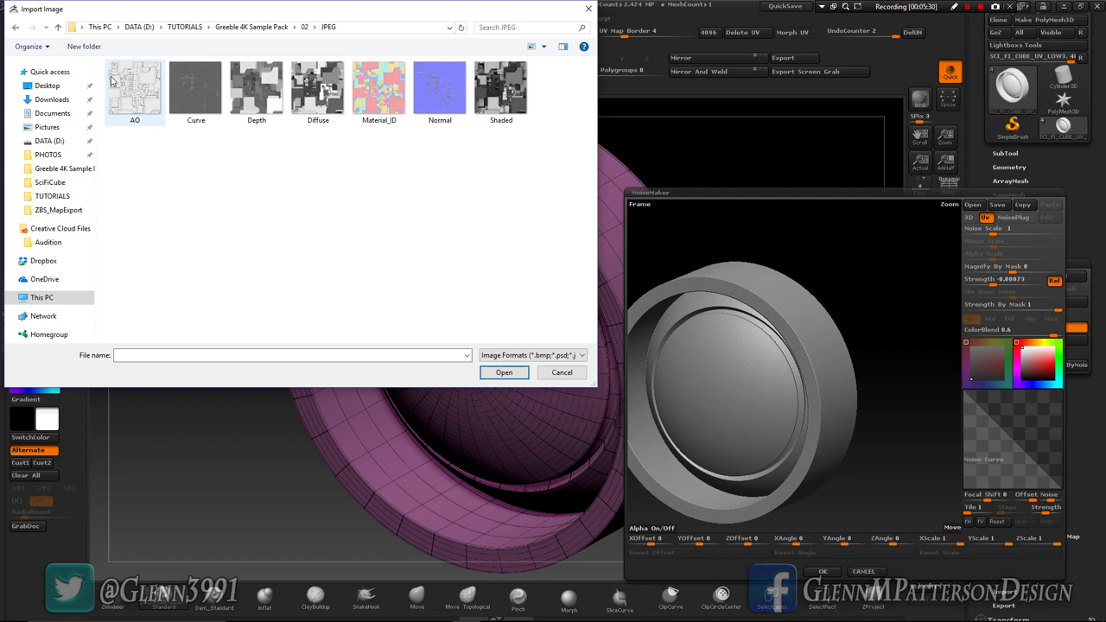
pyautogui.doubleClick(256, 95)
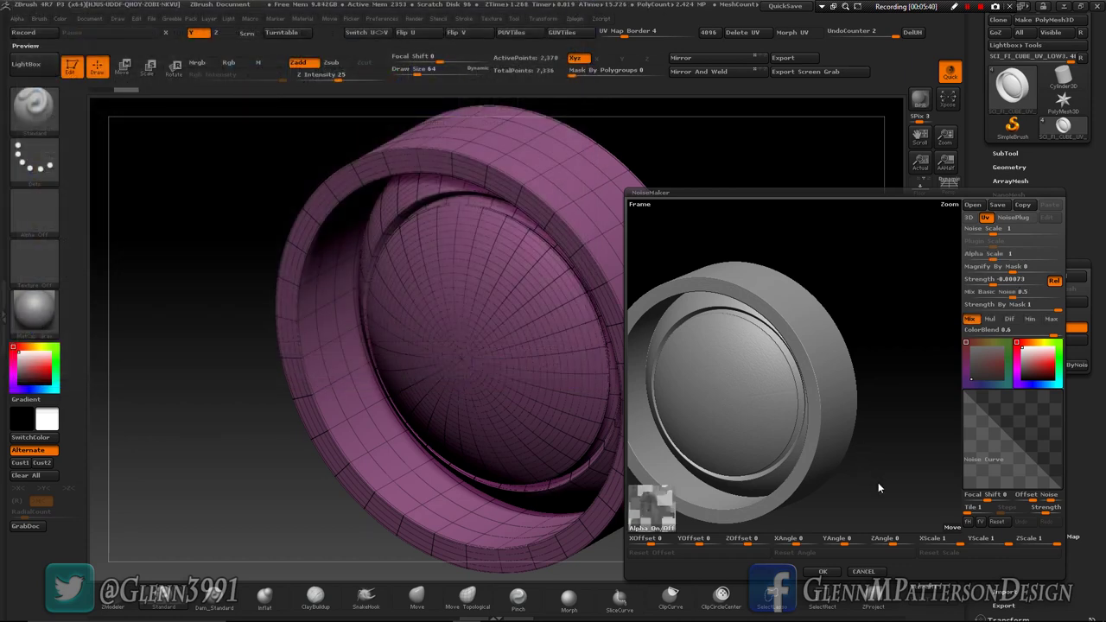
# Step: Set Mix Basic Noise to 0 and raise the noise Strength to about 0.17
pyautogui.click(993, 279)
pyautogui.write('0.5')
pyautogui.press('Return')
pyautogui.click(1005, 285)
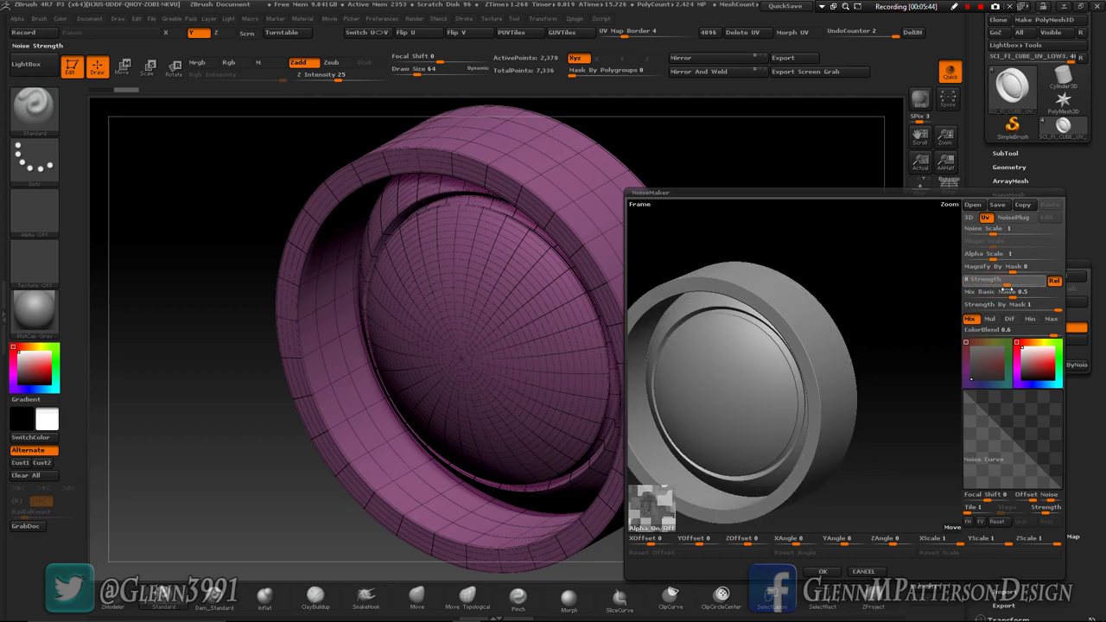
pyautogui.moveTo(1007, 290); pyautogui.dragTo(948, 291)
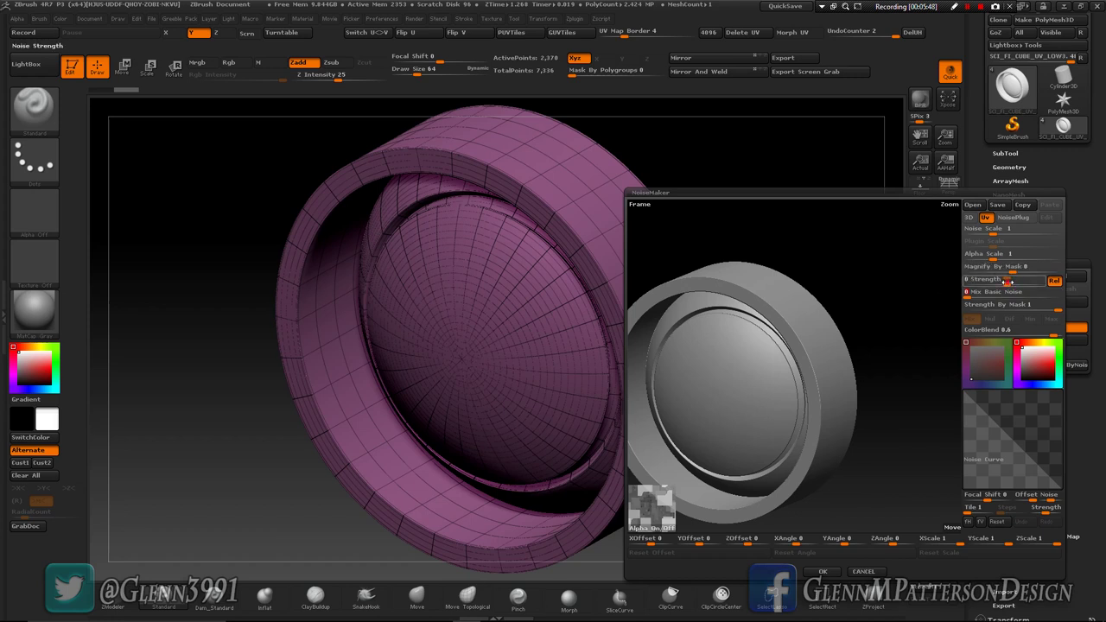
pyautogui.moveTo(1006, 281); pyautogui.dragTo(1034, 284)
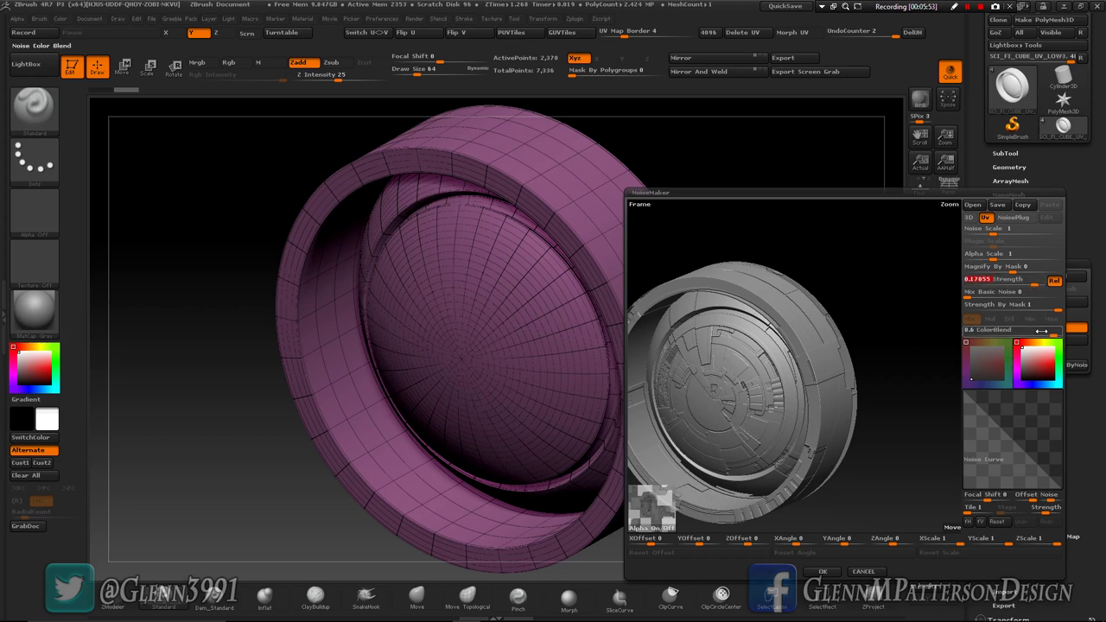
# Step: Set the noise ColorBlend to -1 and the Alpha Scale to about 1.03, checking the preview from several angles
pyautogui.moveTo(1052, 332); pyautogui.dragTo(945, 336)
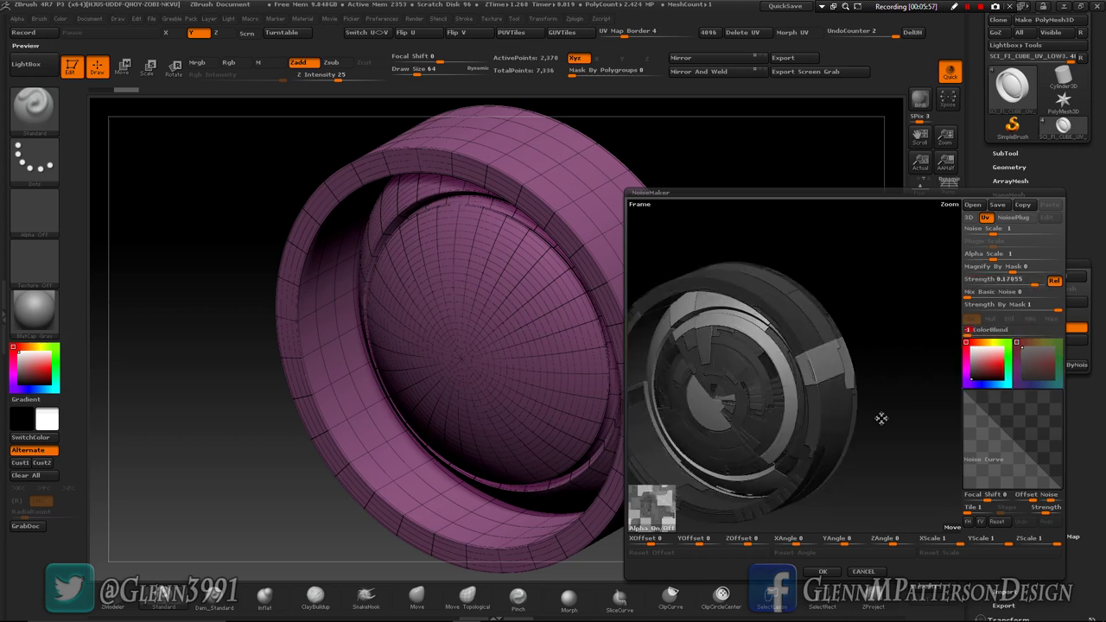
pyautogui.moveTo(876, 474)
pyautogui.mouseDown()
pyautogui.moveTo(901, 468)
pyautogui.moveTo(877, 477)
pyautogui.moveTo(883, 463)
pyautogui.moveTo(888, 472)
pyautogui.mouseUp()
pyautogui.click(998, 253)
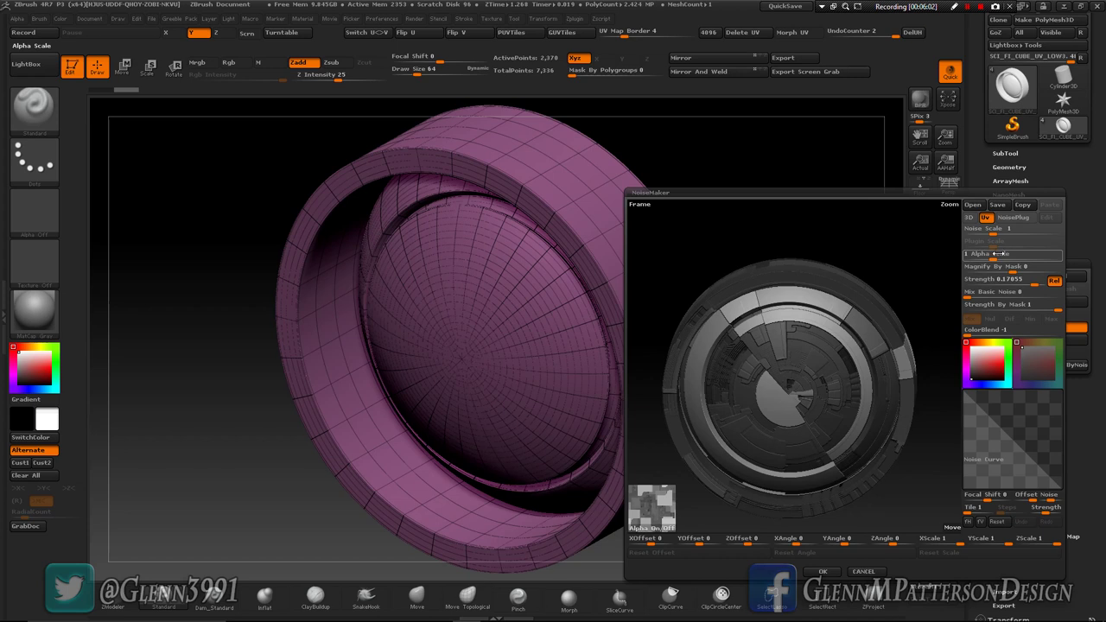
pyautogui.moveTo(998, 253); pyautogui.dragTo(967, 278)
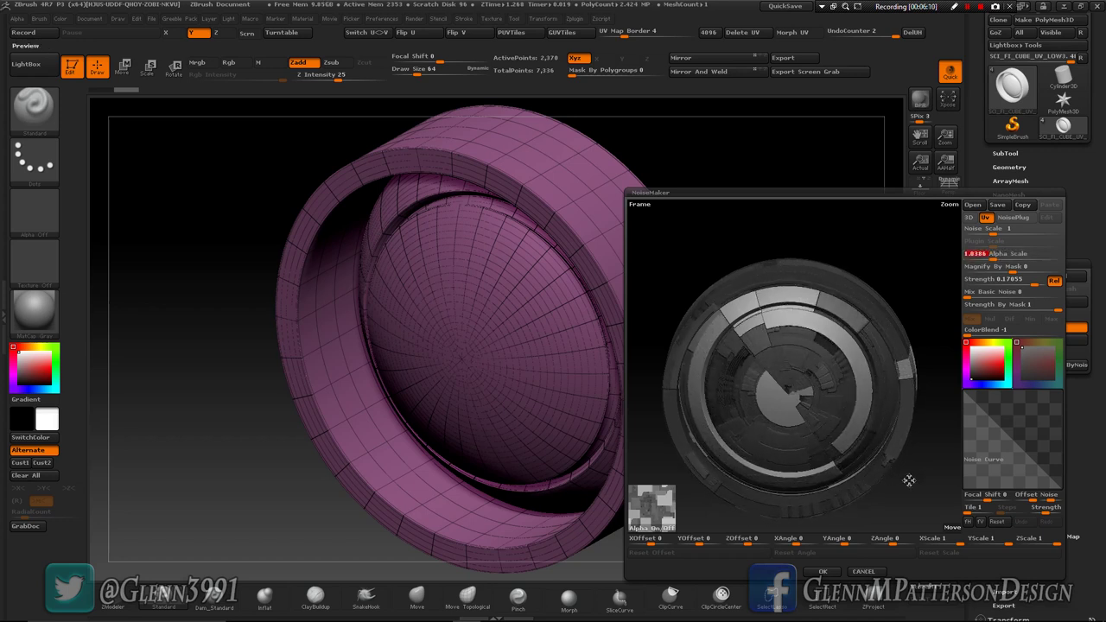
pyautogui.moveTo(909, 480); pyautogui.dragTo(903, 484)
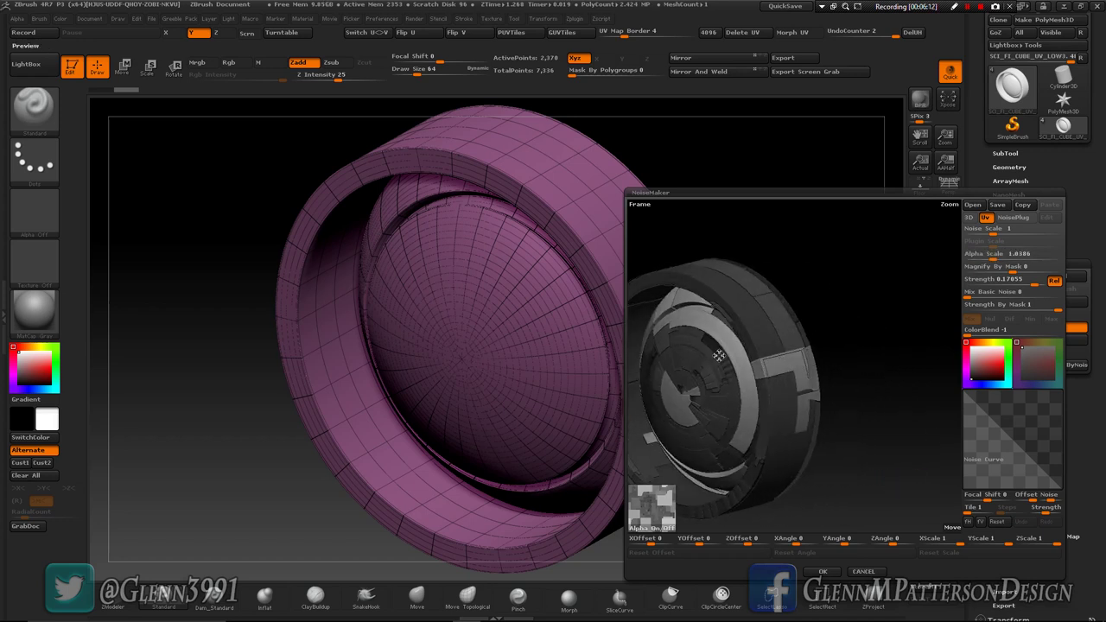
# Step: Copy the noise settings, accept the noise on the panel, and inspect it with PolyFrame turned off
pyautogui.click(1024, 206)
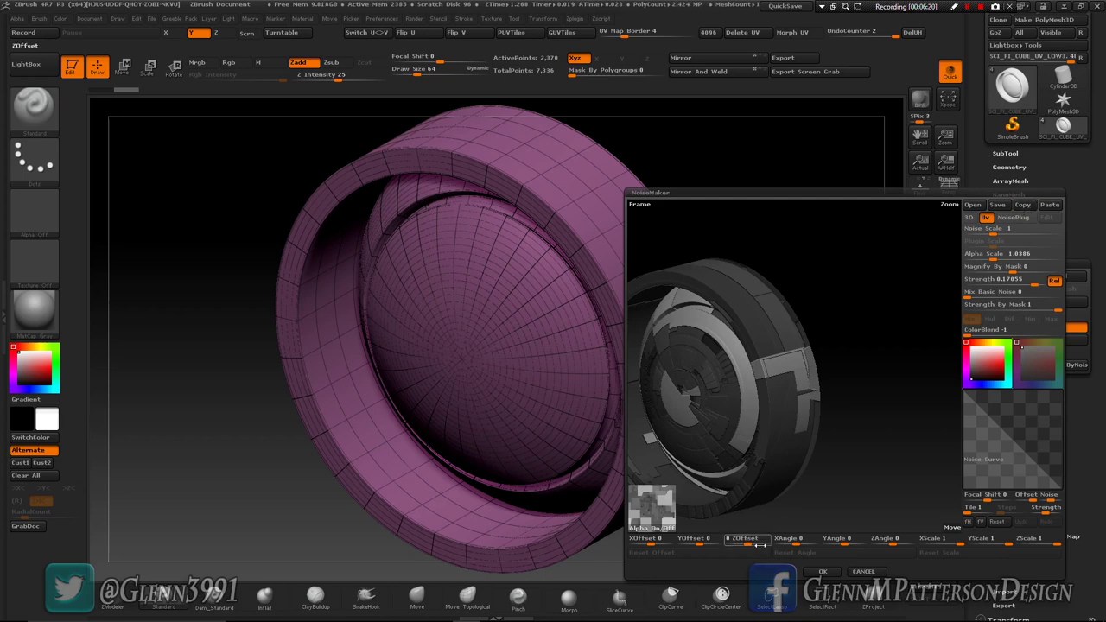
pyautogui.click(823, 571)
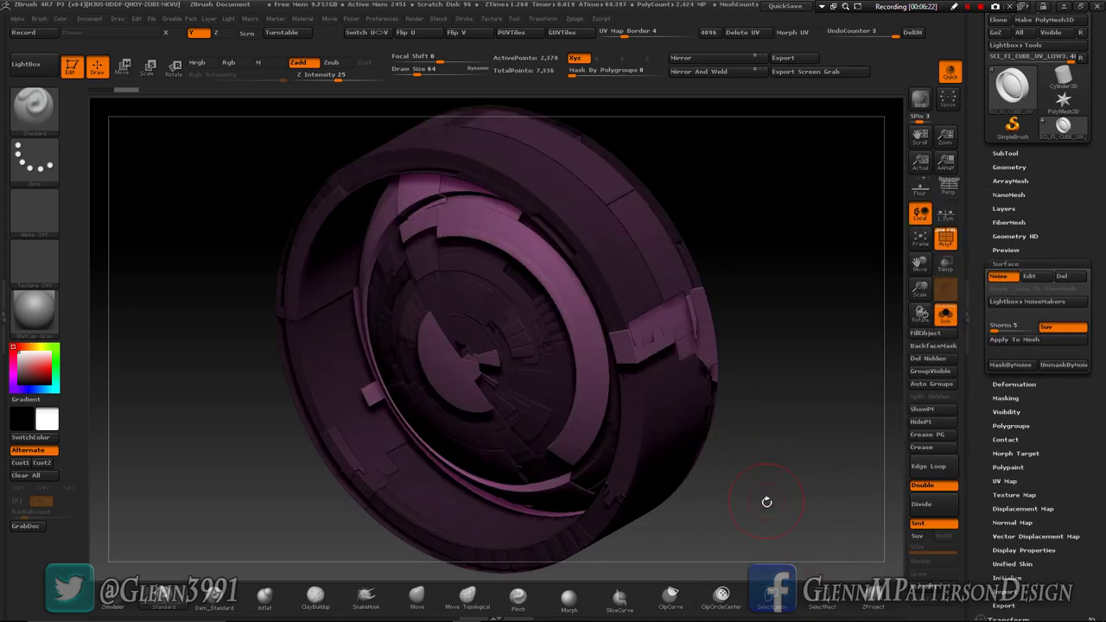
pyautogui.click(943, 242)
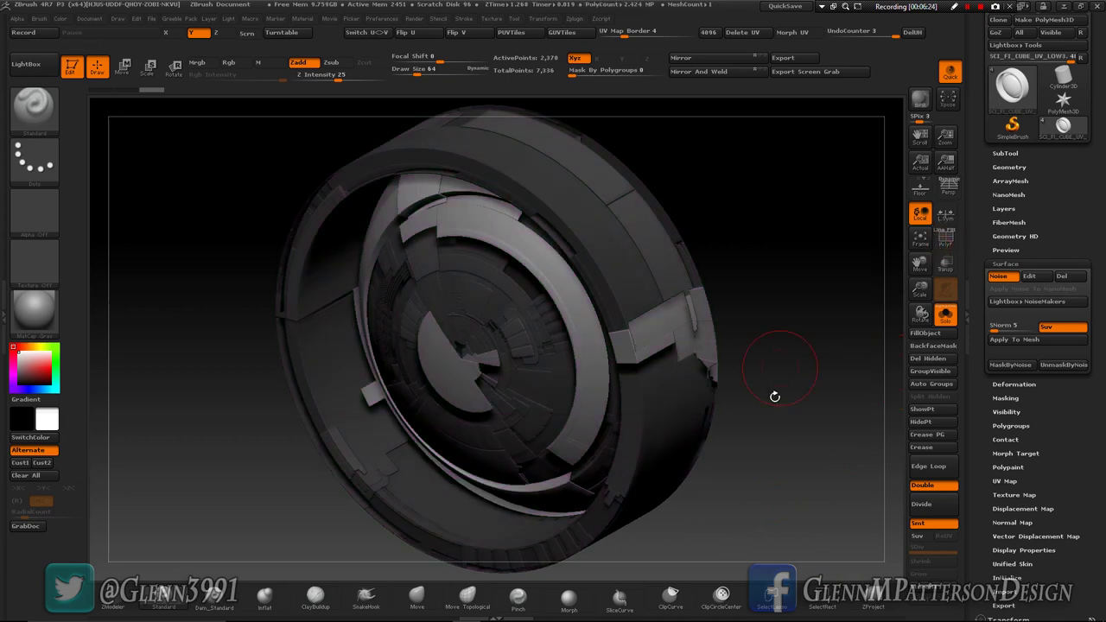
pyautogui.moveTo(771, 431); pyautogui.dragTo(635, 408)
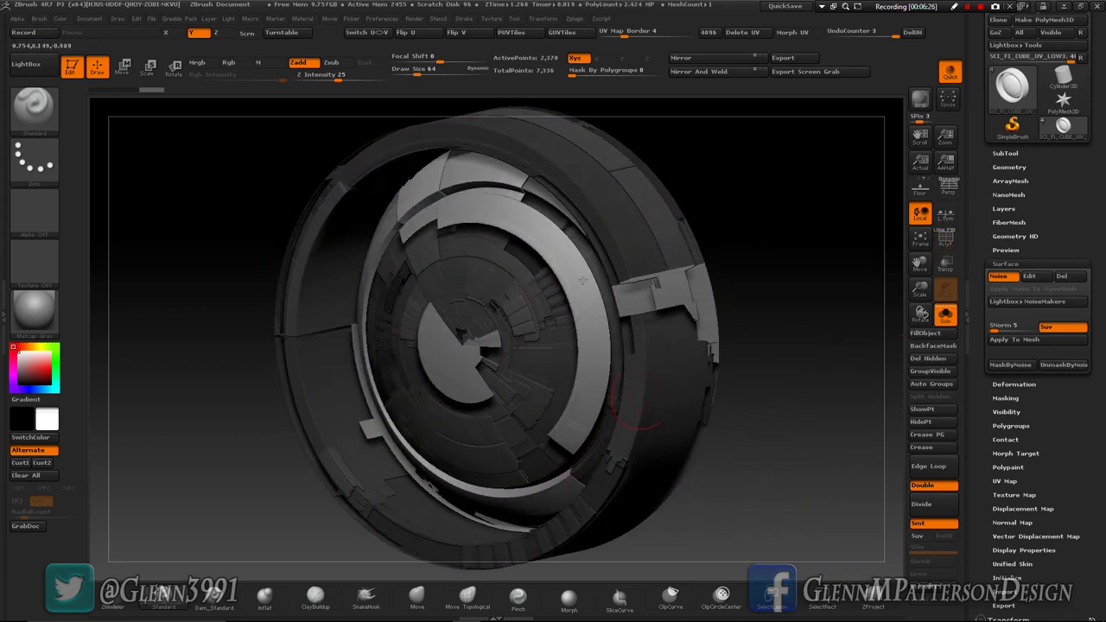
pyautogui.click(920, 237)
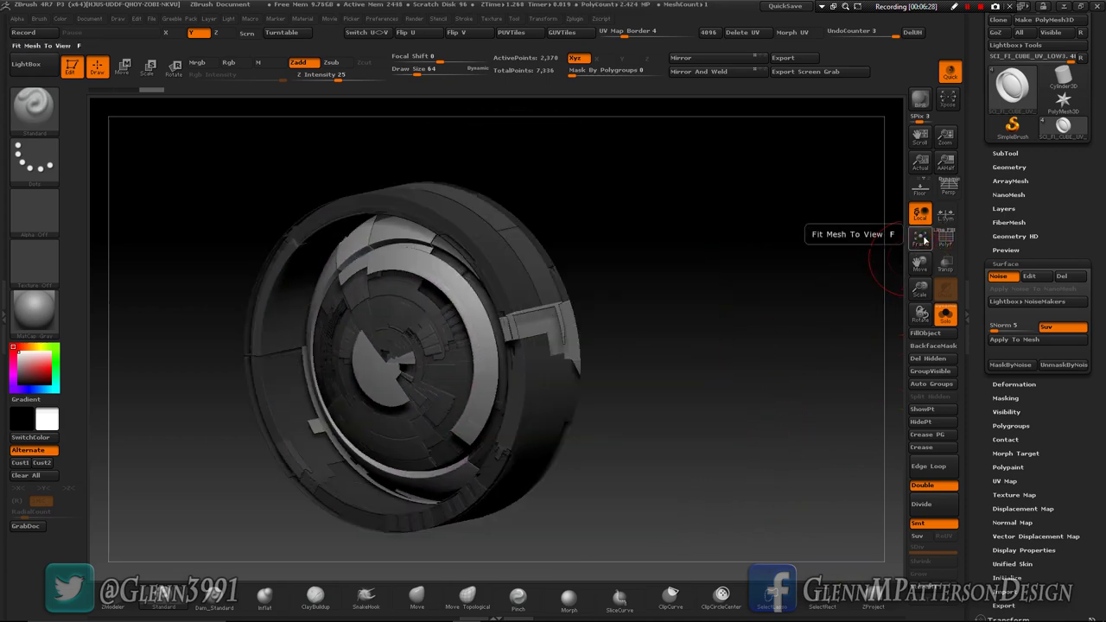
pyautogui.moveTo(387, 395); pyautogui.dragTo(513, 352)
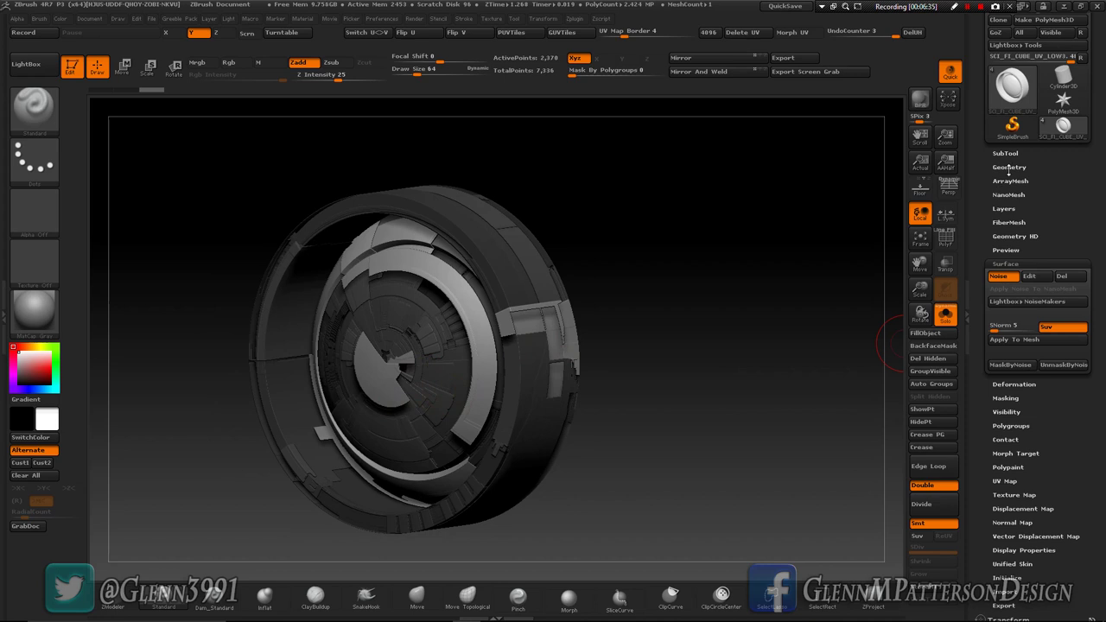
# Step: Turn on polypaint for the ring subtool and render a BPR preview of its noise detail
pyautogui.click(1004, 153)
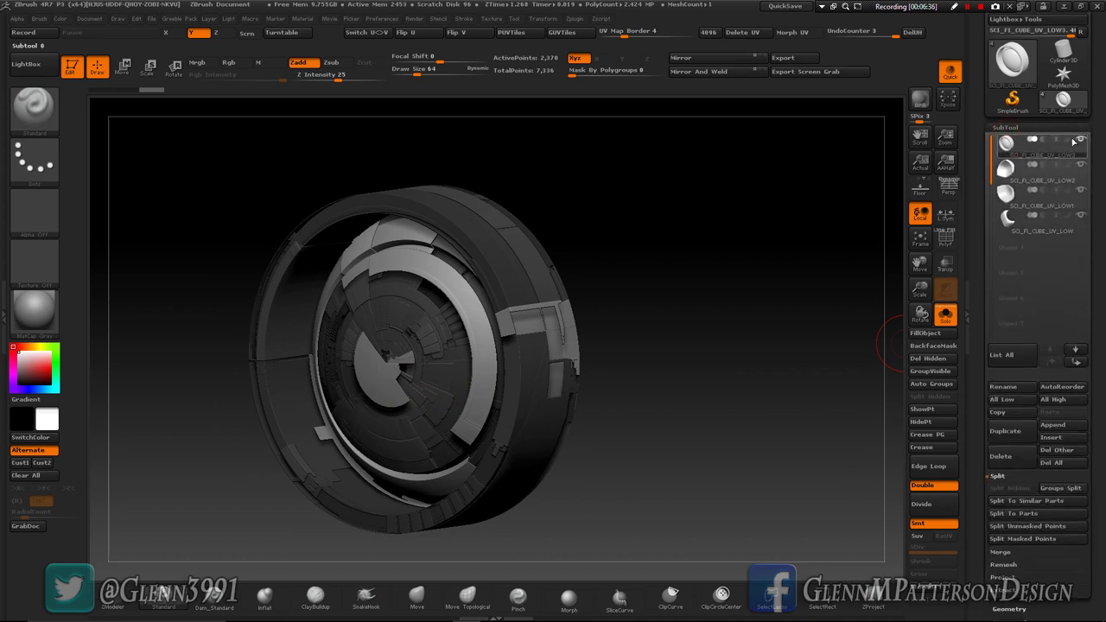
pyautogui.moveTo(1071, 140)
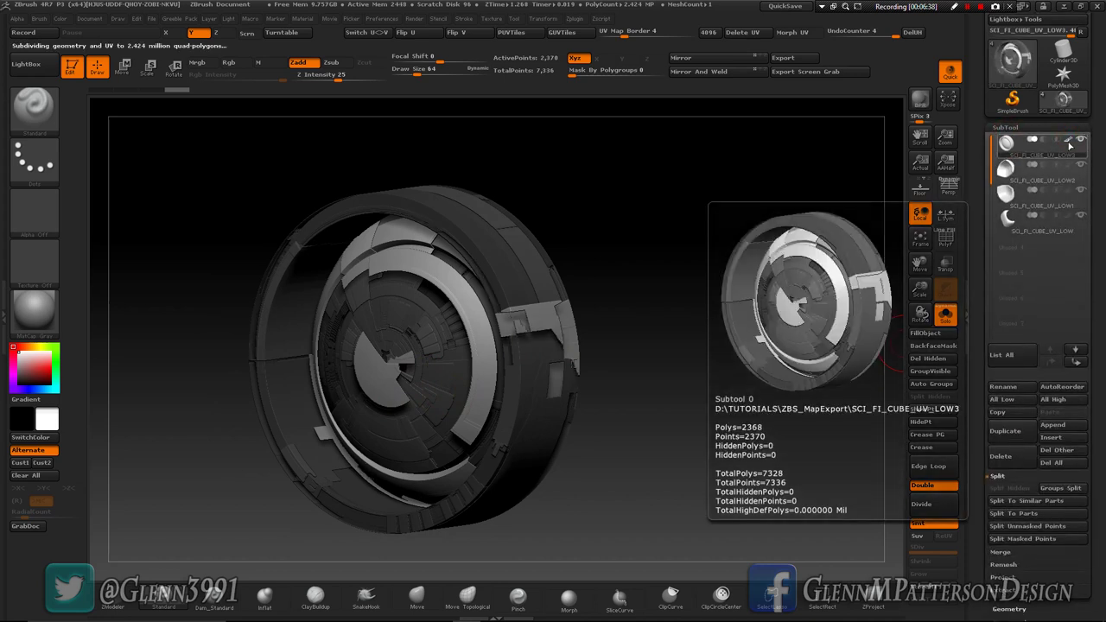
pyautogui.moveTo(741, 400)
pyautogui.mouseDown()
pyautogui.moveTo(691, 406)
pyautogui.moveTo(736, 421)
pyautogui.mouseUp()
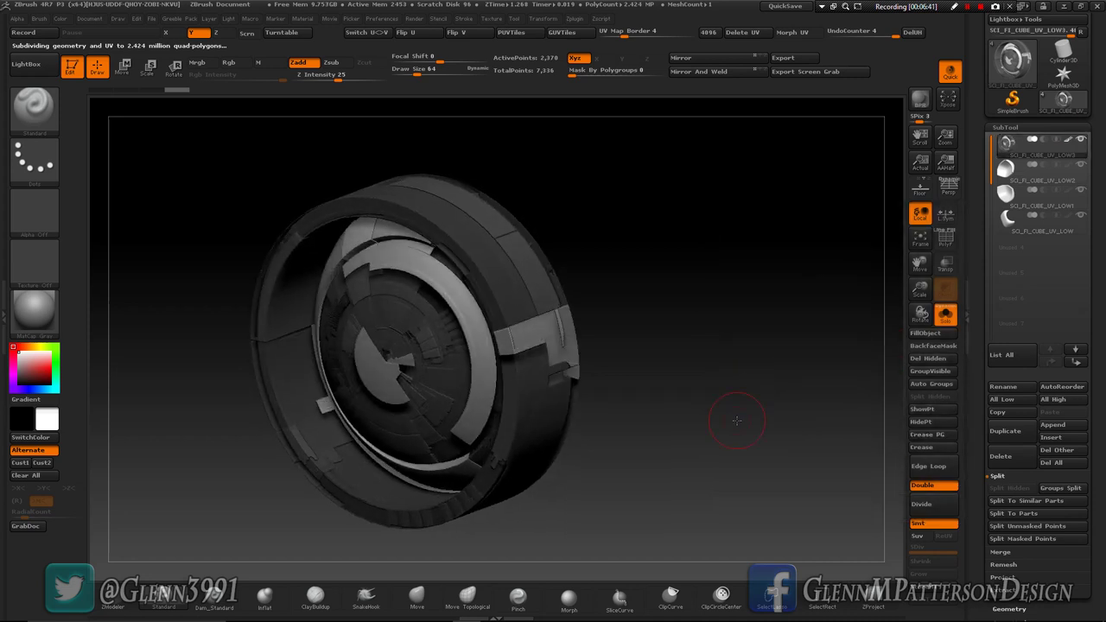
pyautogui.click(922, 100)
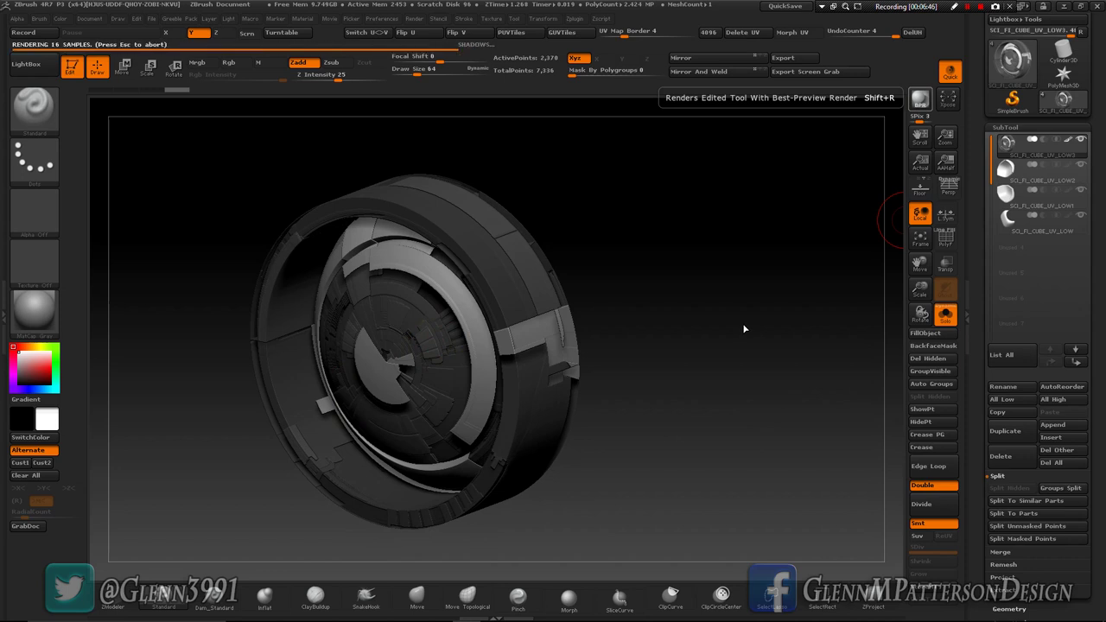
pyautogui.moveTo(743, 329); pyautogui.dragTo(743, 323)
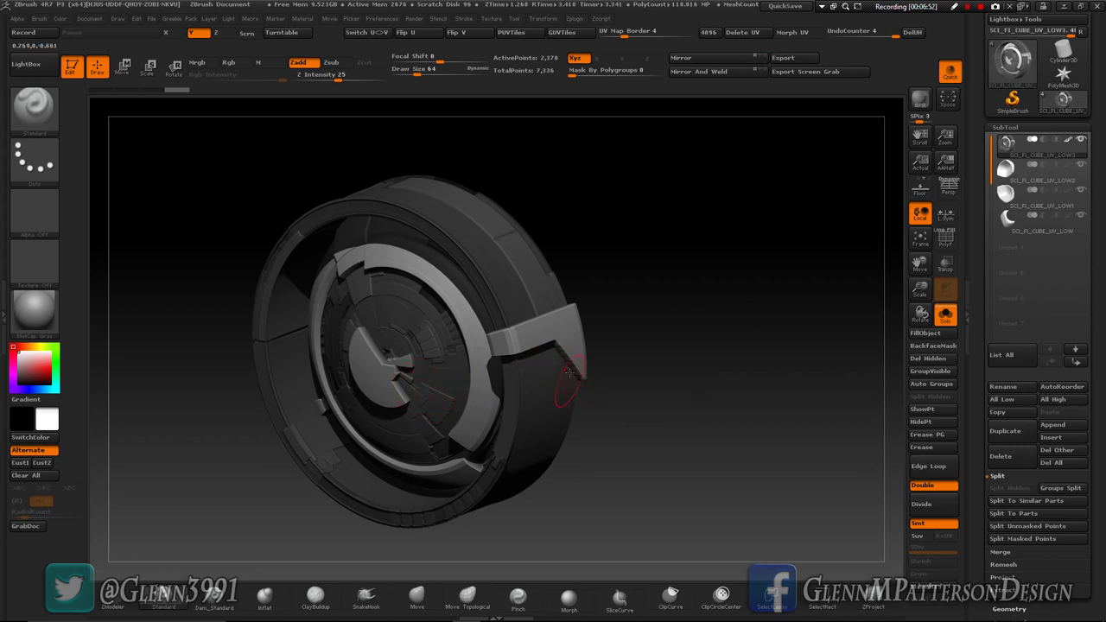
# Step: Check the ring's Dynamic Subdiv settings, divide the mesh once, and delete the lower subdivision level
pyautogui.scroll(-5, 1101, 449)
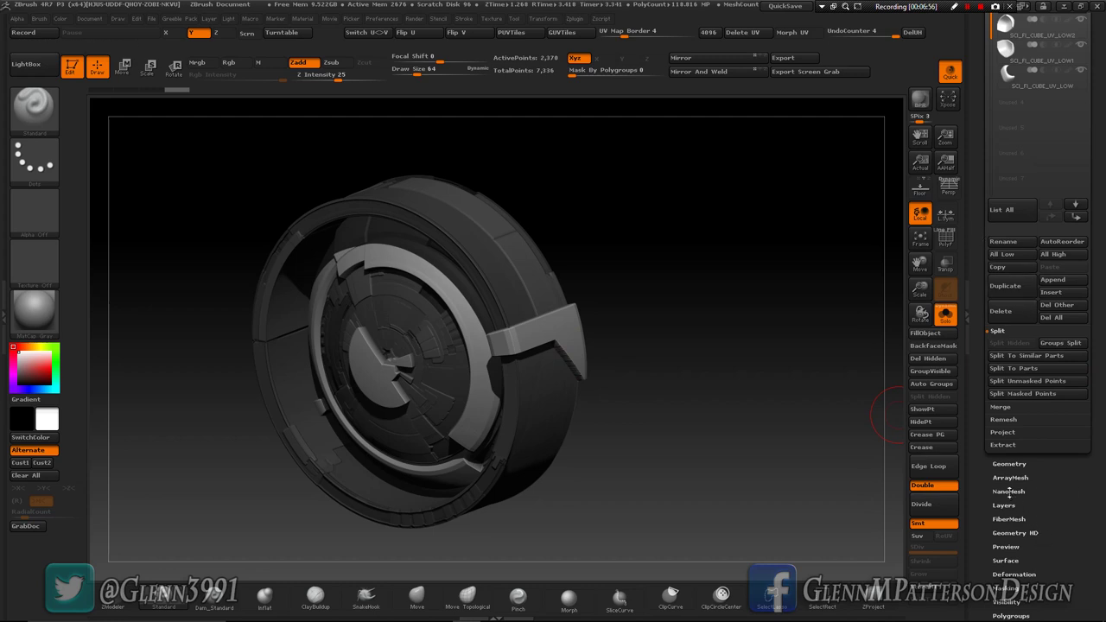
pyautogui.click(1007, 464)
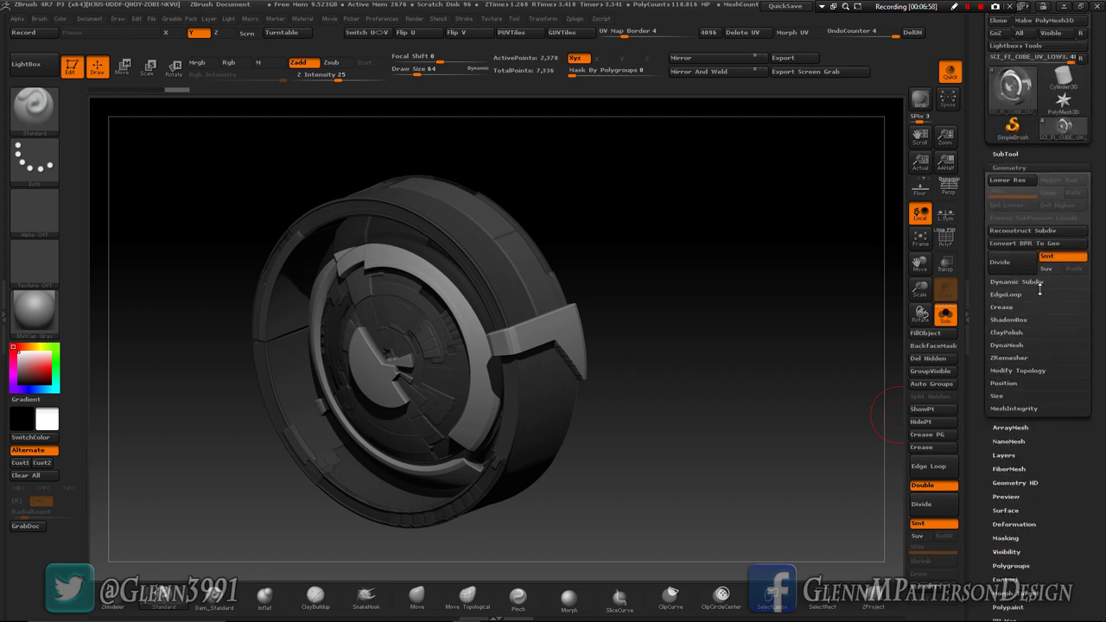
pyautogui.click(1015, 283)
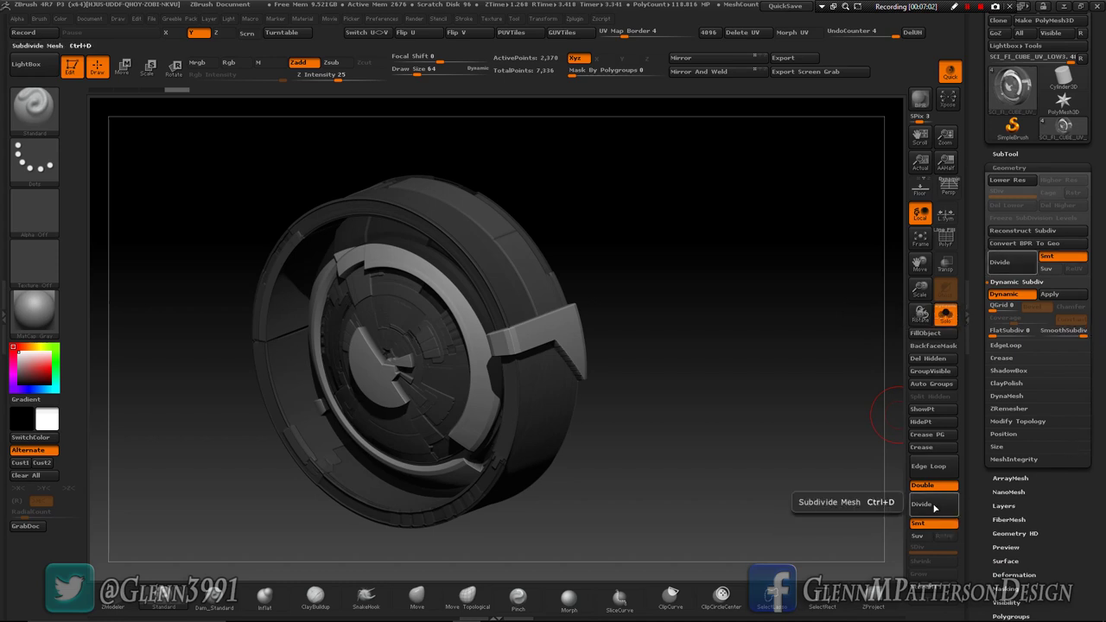
pyautogui.click(933, 507)
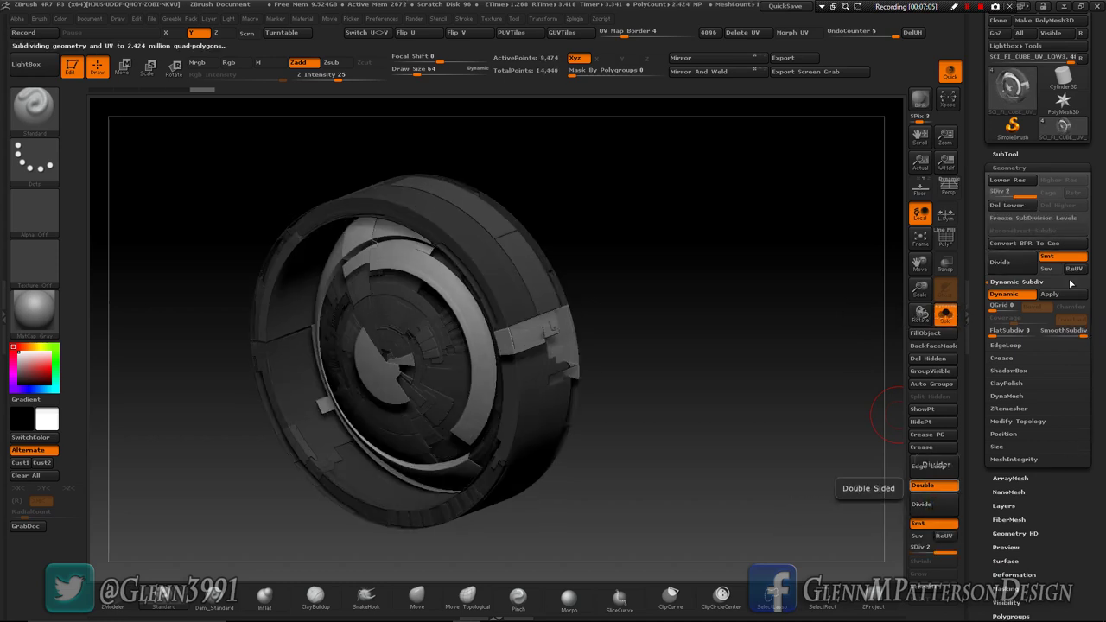
pyautogui.click(1006, 205)
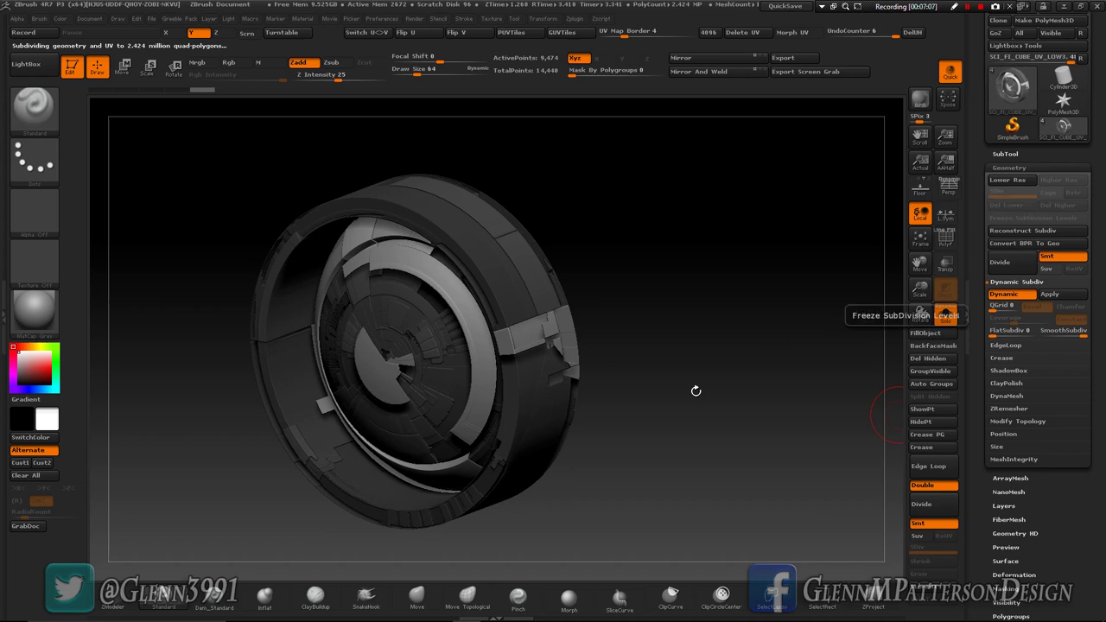
# Step: Render a BPR preview of the subdivided ring and inspect its noise detail with the mesh framed
pyautogui.moveTo(639, 445); pyautogui.dragTo(868, 138)
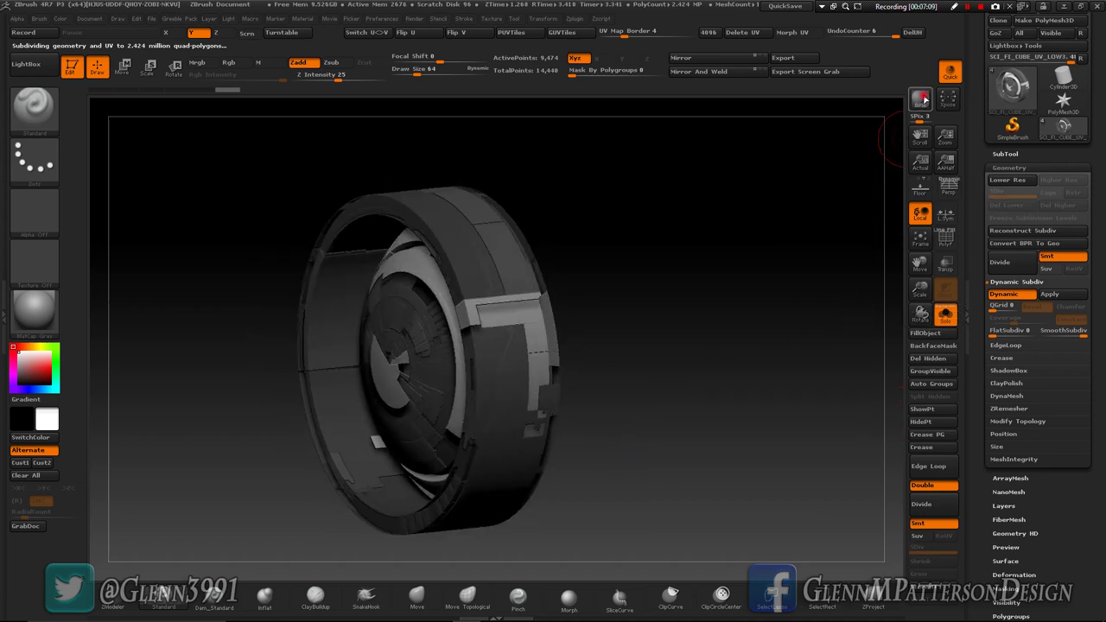
pyautogui.click(922, 101)
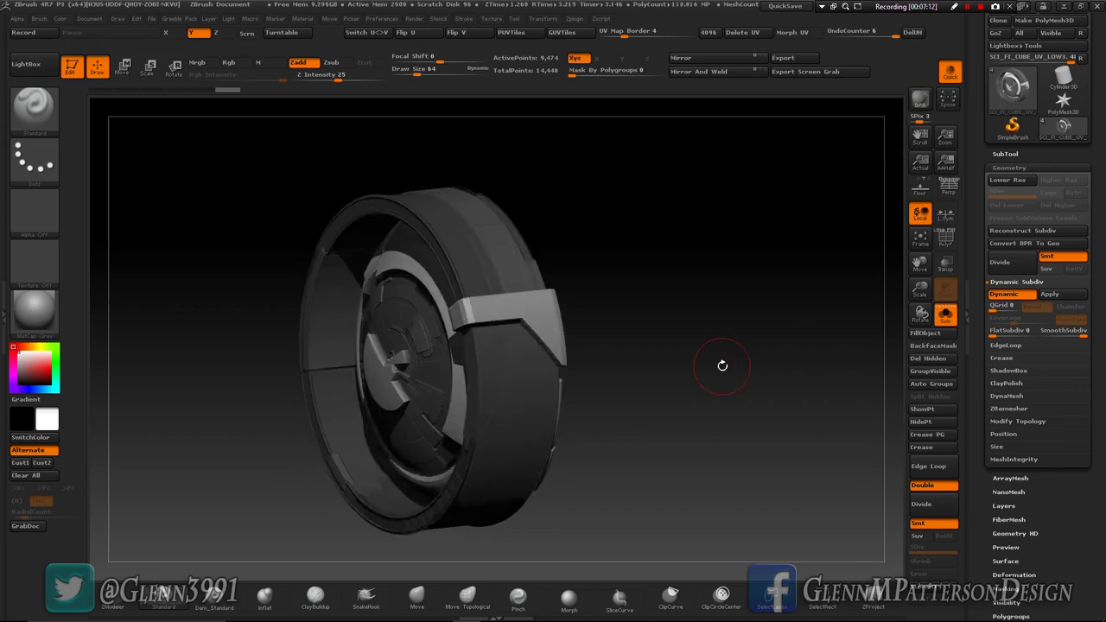
pyautogui.moveTo(524, 357)
pyautogui.mouseDown()
pyautogui.moveTo(596, 363)
pyautogui.moveTo(521, 363)
pyautogui.mouseUp()
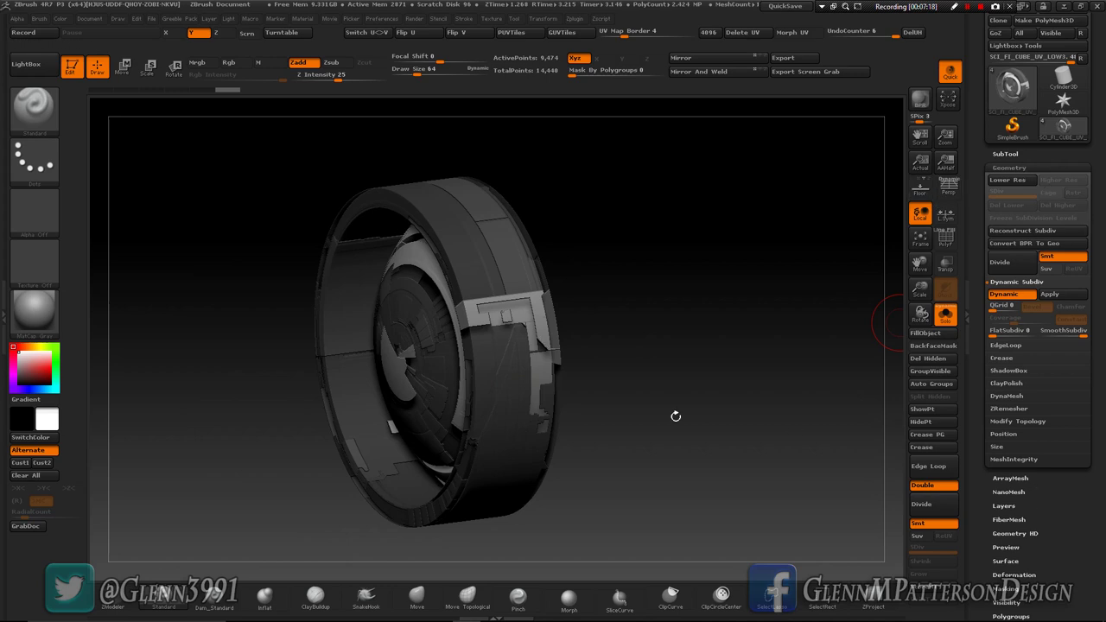
pyautogui.moveTo(515, 394); pyautogui.dragTo(553, 396)
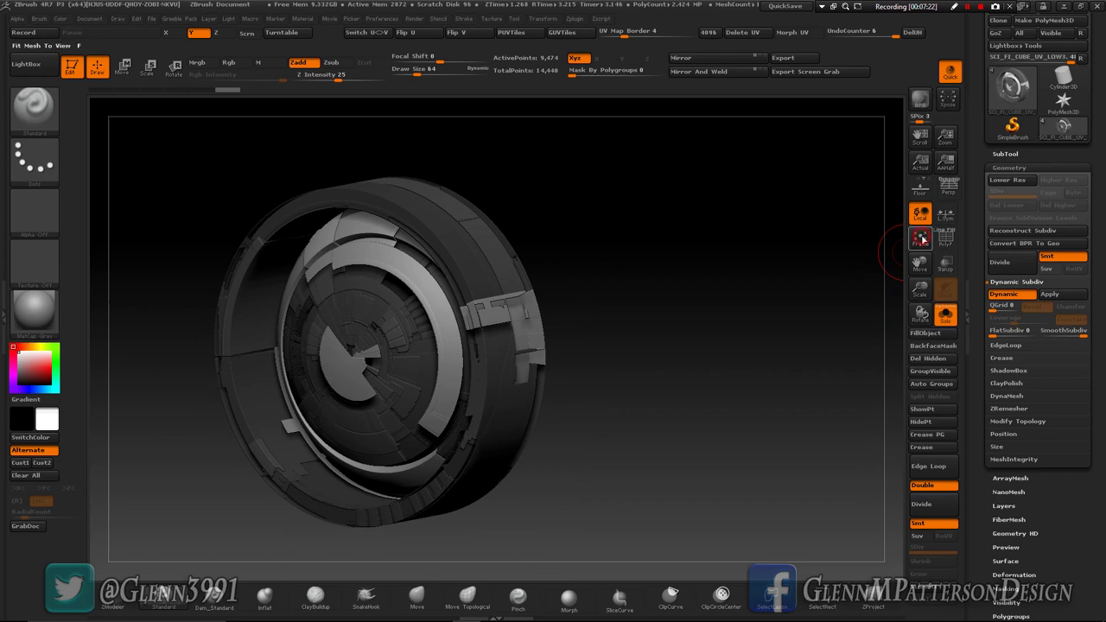
pyautogui.click(921, 239)
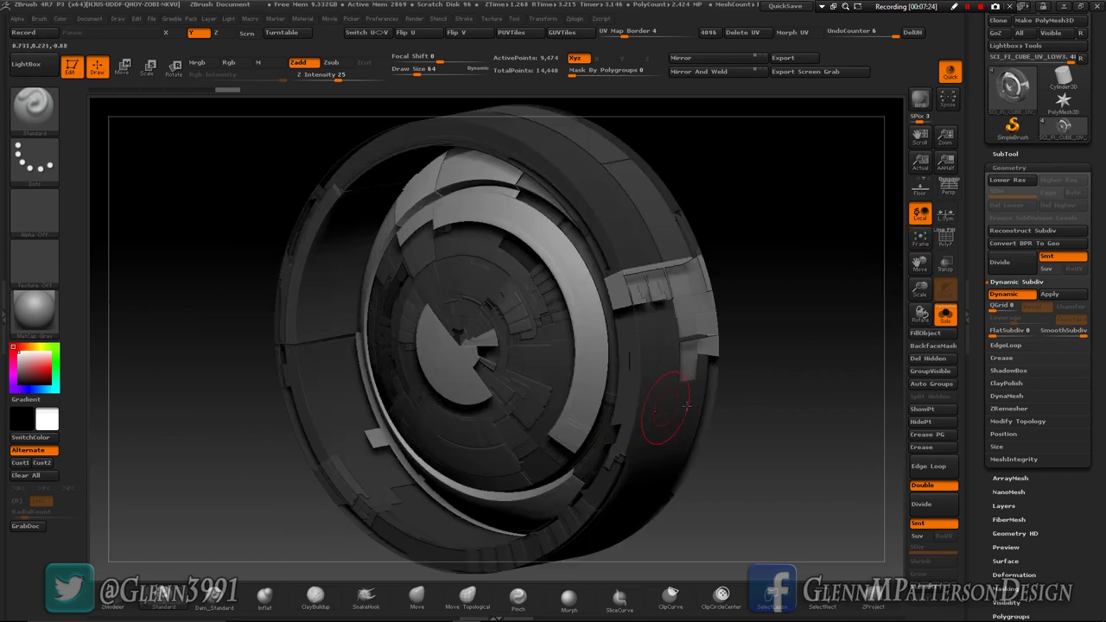
# Step: Mirror and weld the ring across the X axis, and mirror and weld it again with the Y axis enabled
pyautogui.moveTo(671, 420)
pyautogui.mouseDown()
pyautogui.moveTo(689, 395)
pyautogui.moveTo(697, 458)
pyautogui.moveTo(706, 392)
pyautogui.mouseUp()
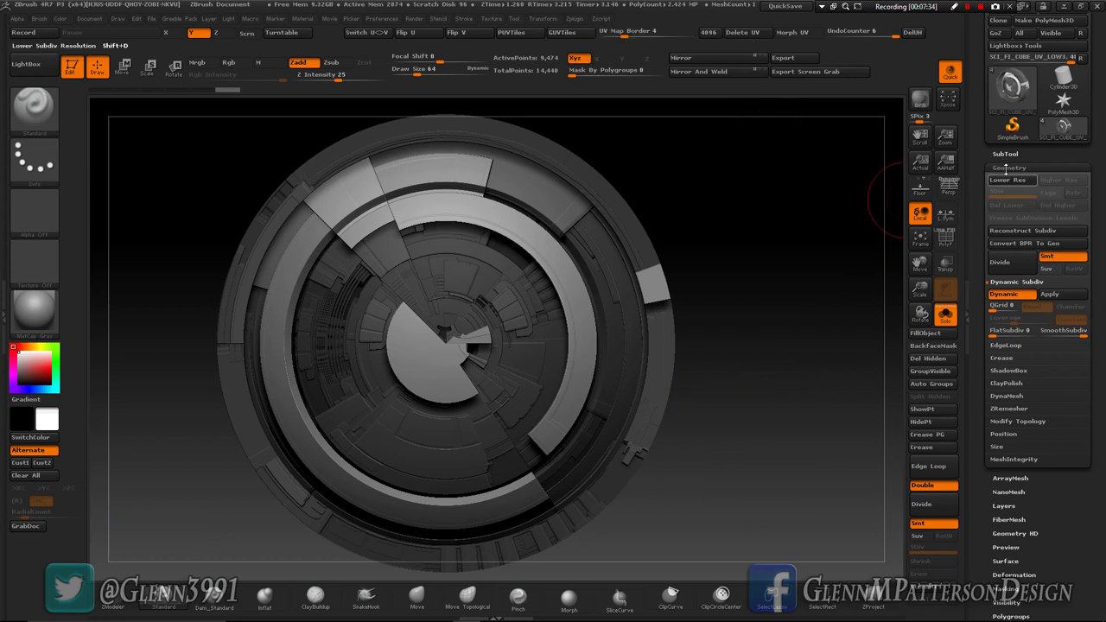
pyautogui.click(1018, 421)
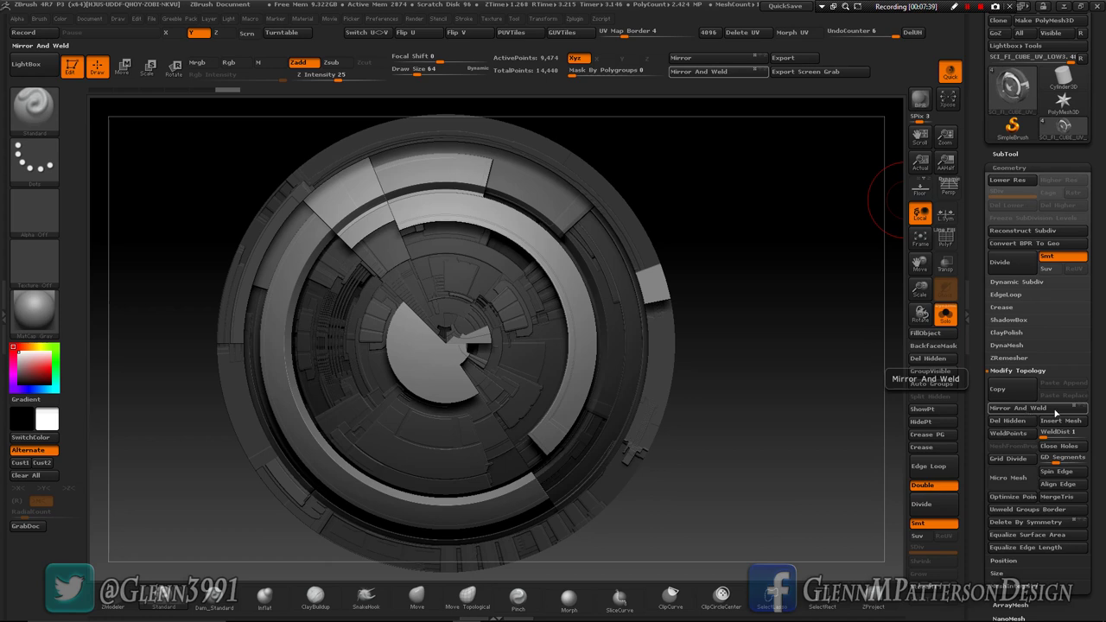
pyautogui.click(1022, 410)
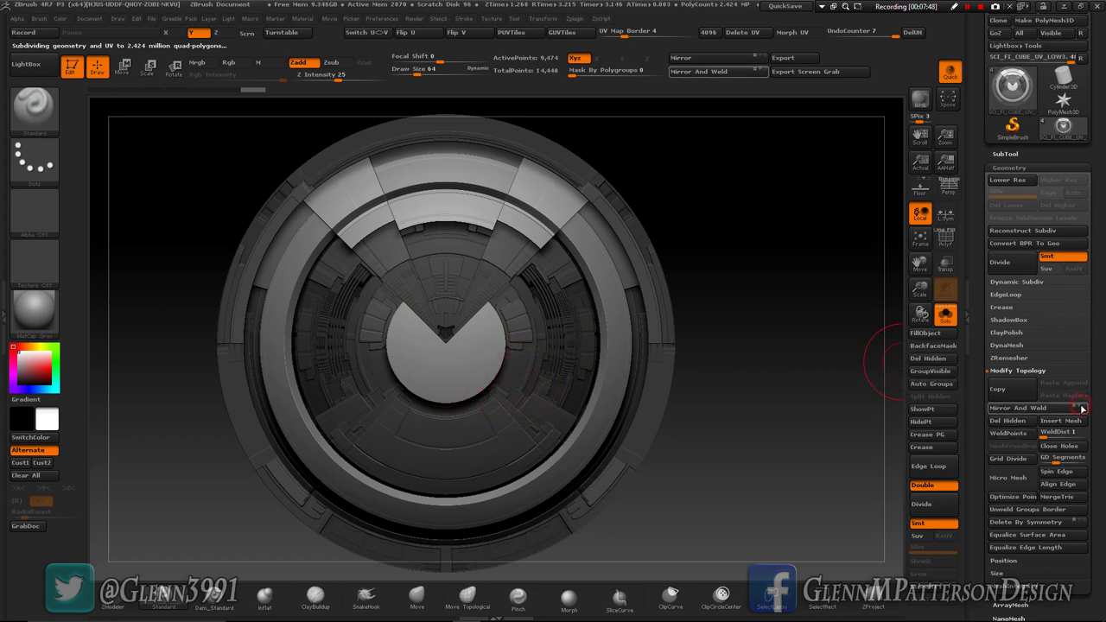
pyautogui.click(1028, 409)
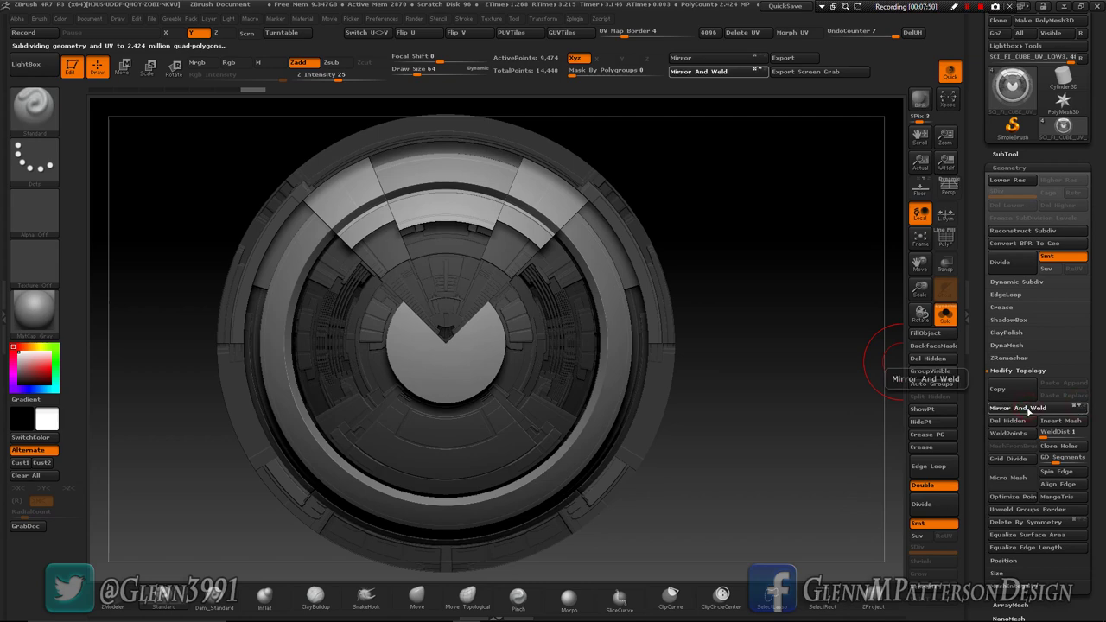
pyautogui.moveTo(529, 420); pyautogui.dragTo(588, 427)
# Step: Open the ring's surface noise for editing and fit the whole ring in the NoiseMaker preview
pyautogui.moveTo(1102, 423); pyautogui.dragTo(1104, 319)
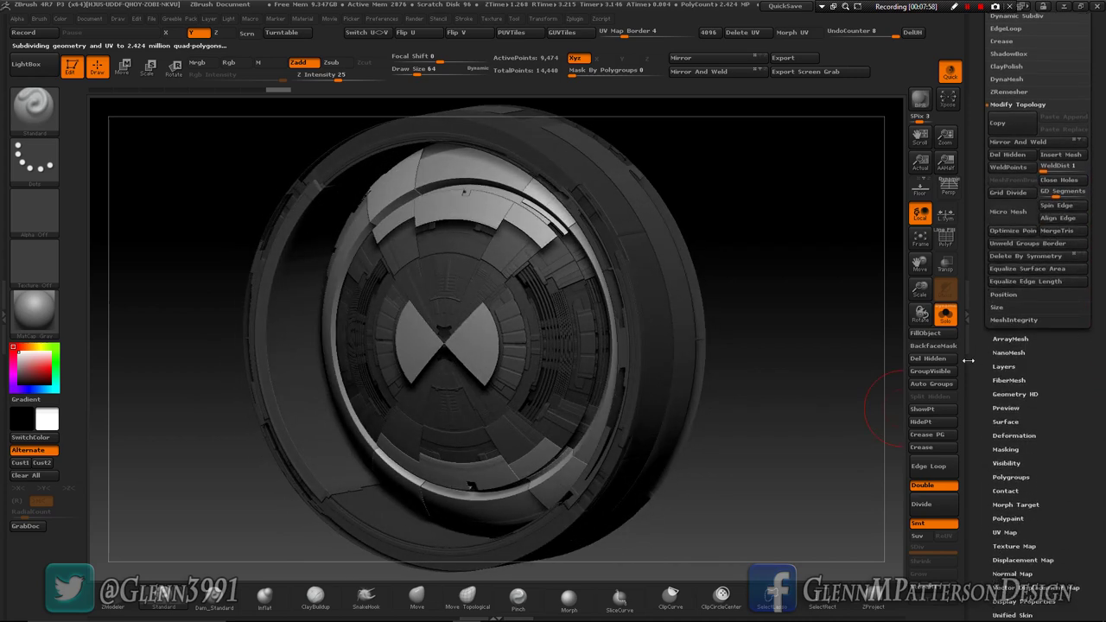
pyautogui.click(1005, 422)
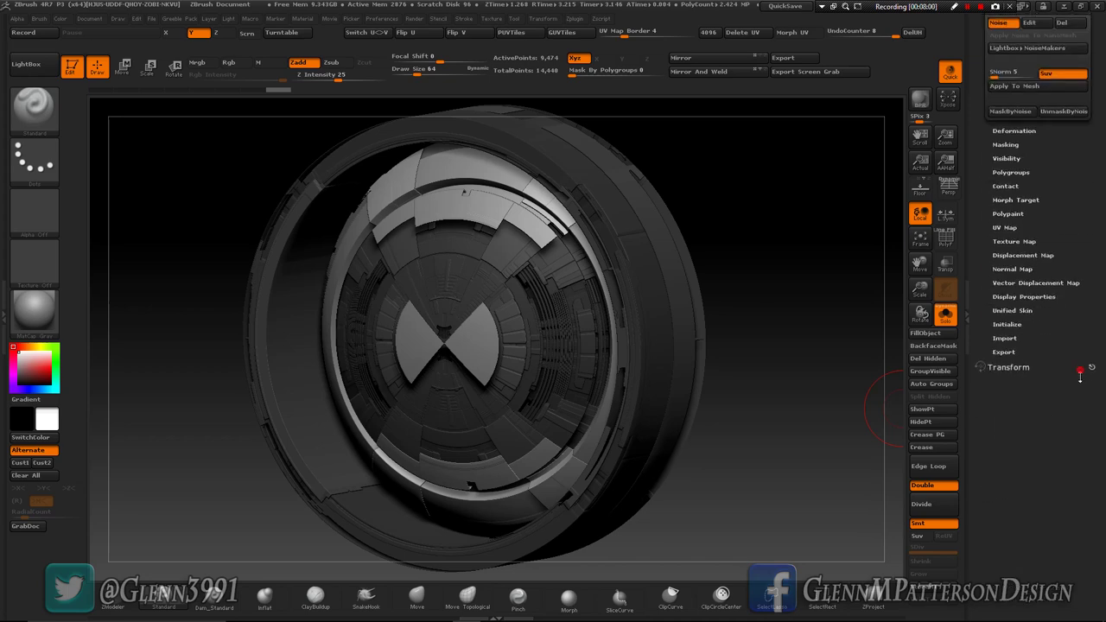
pyautogui.click(1041, 262)
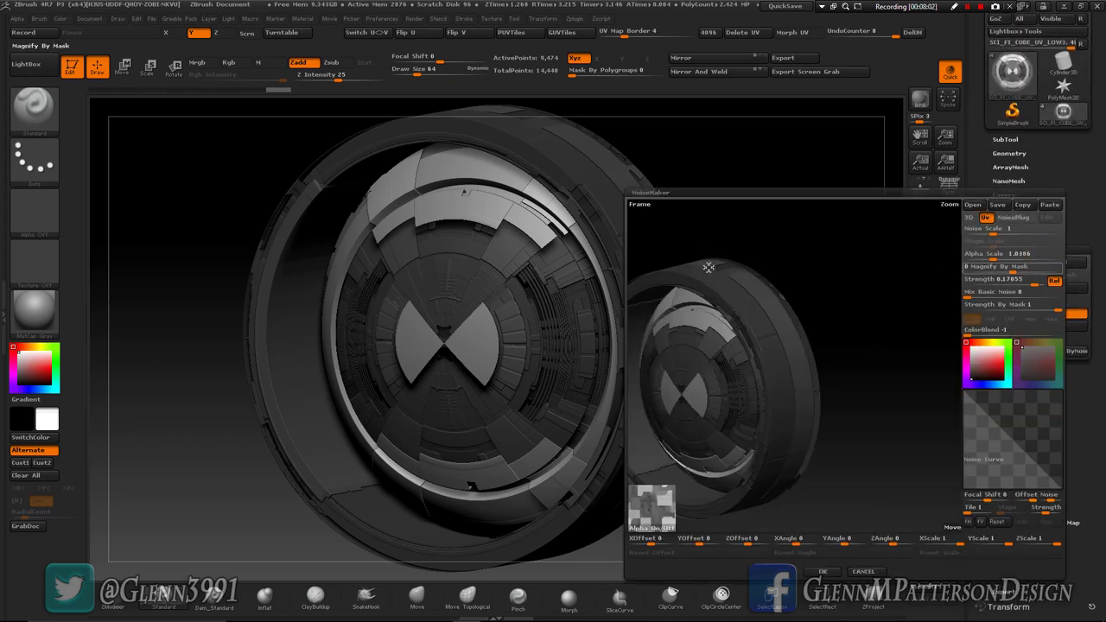
pyautogui.moveTo(765, 403); pyautogui.dragTo(874, 284)
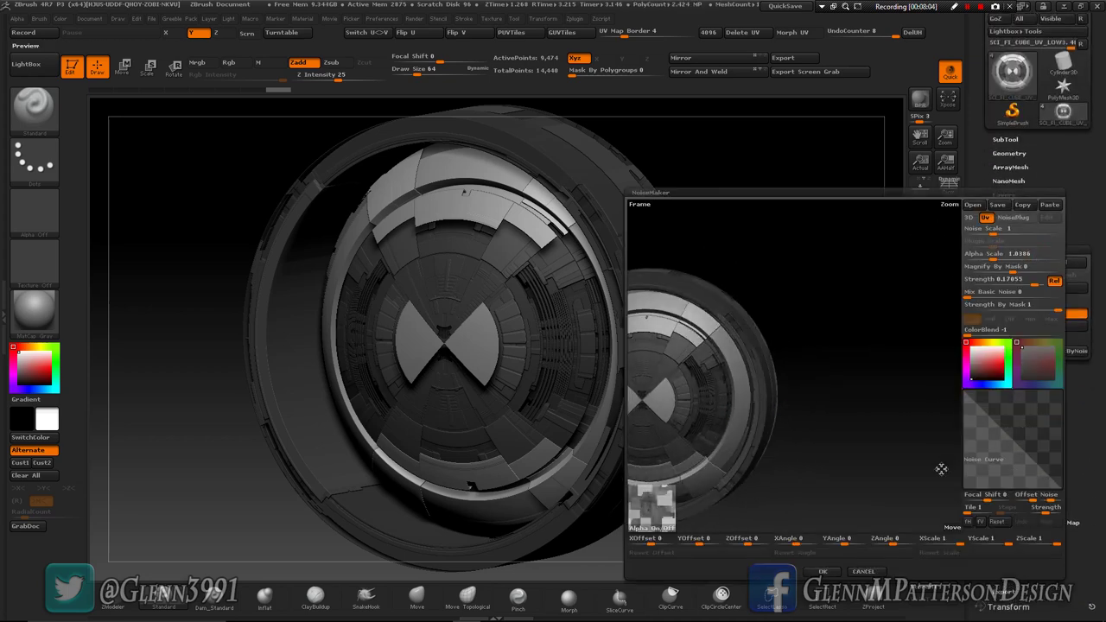
pyautogui.moveTo(949, 528); pyautogui.dragTo(1020, 524)
pyautogui.moveTo(949, 205); pyautogui.dragTo(953, 187)
pyautogui.moveTo(923, 288); pyautogui.dragTo(918, 291)
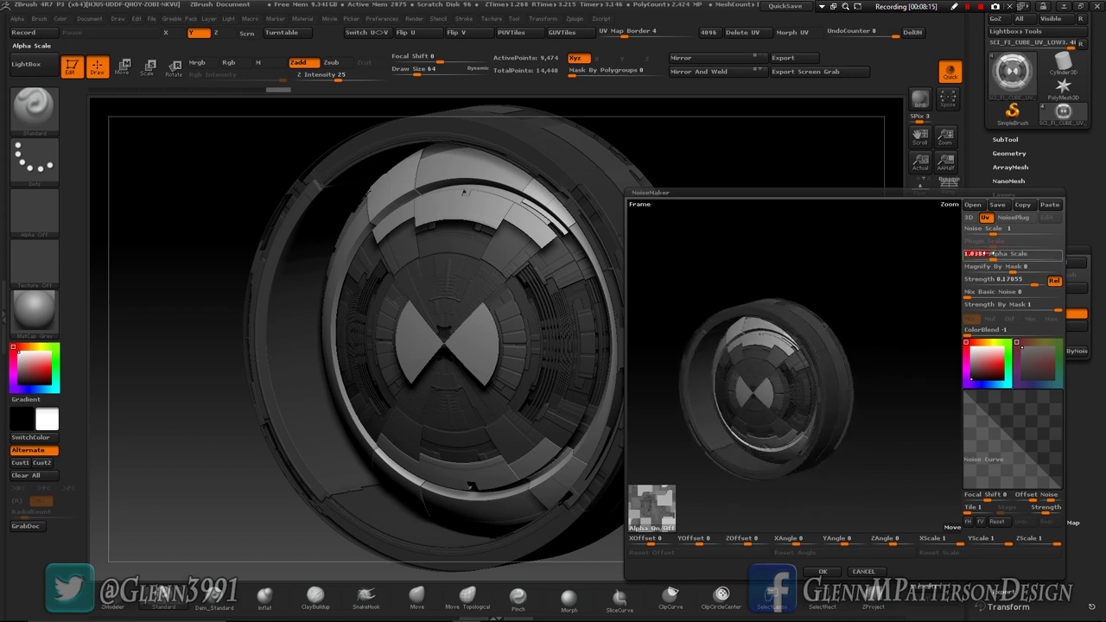
# Step: Try noise Alpha Scale values up to about 1.98, settle on about 0.96, and accept the noise
pyautogui.moveTo(991, 253); pyautogui.dragTo(995, 253)
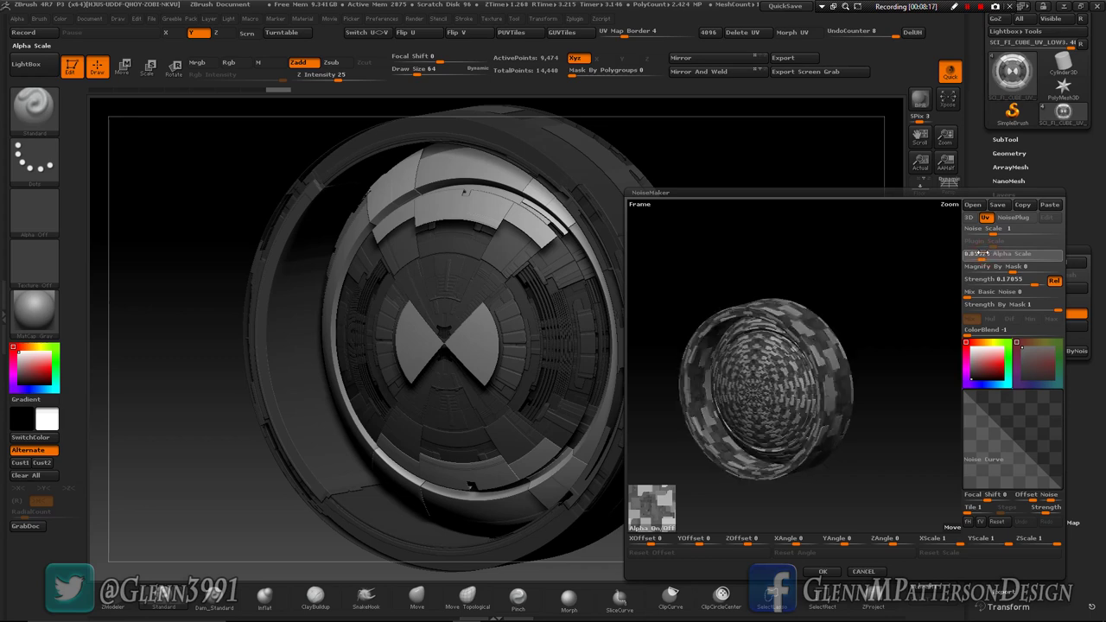
pyautogui.click(996, 253)
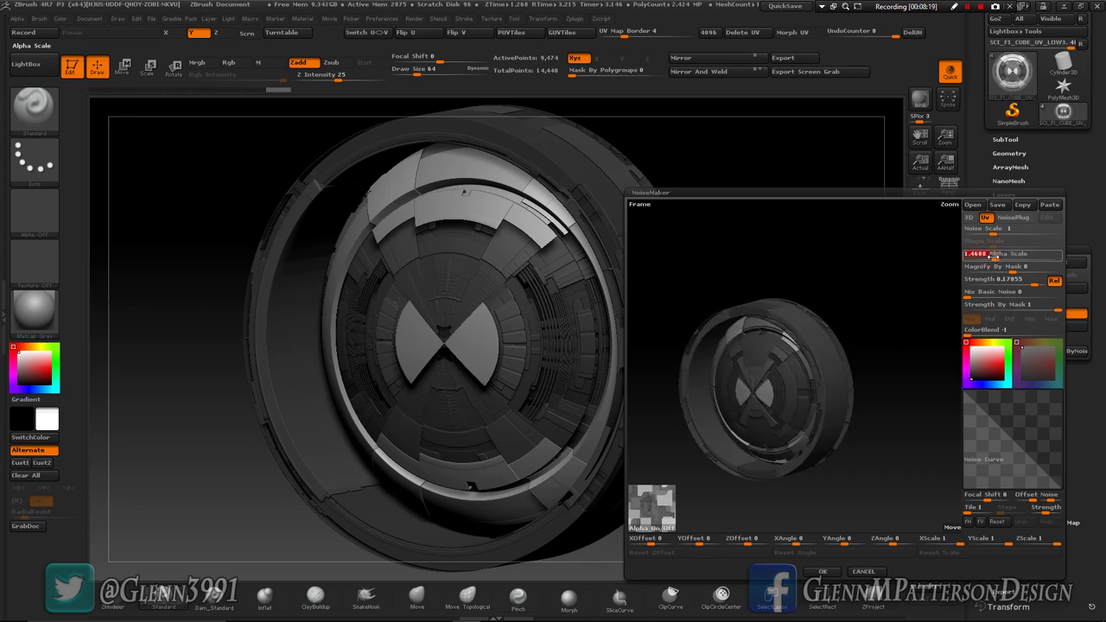
pyautogui.press('Return')
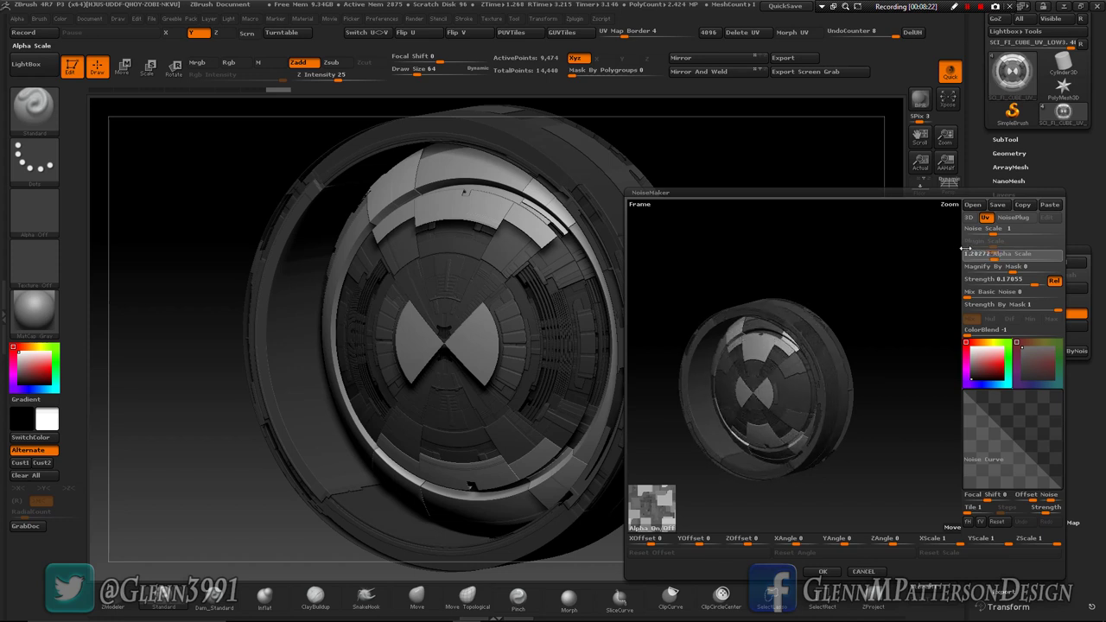
pyautogui.moveTo(965, 249); pyautogui.dragTo(901, 233)
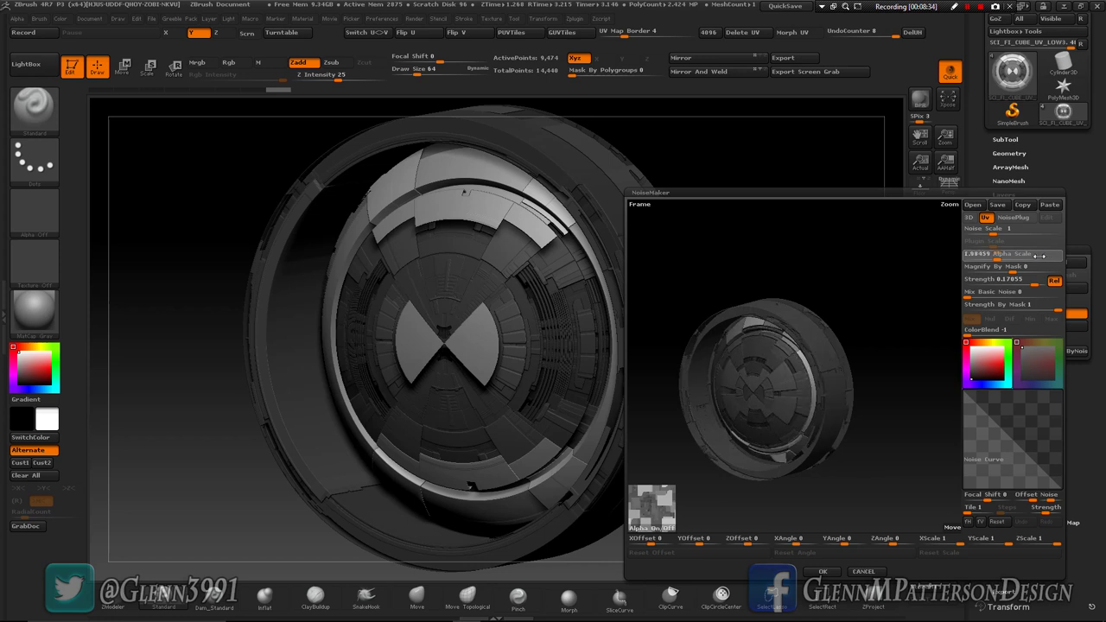
pyautogui.write('1.98459')
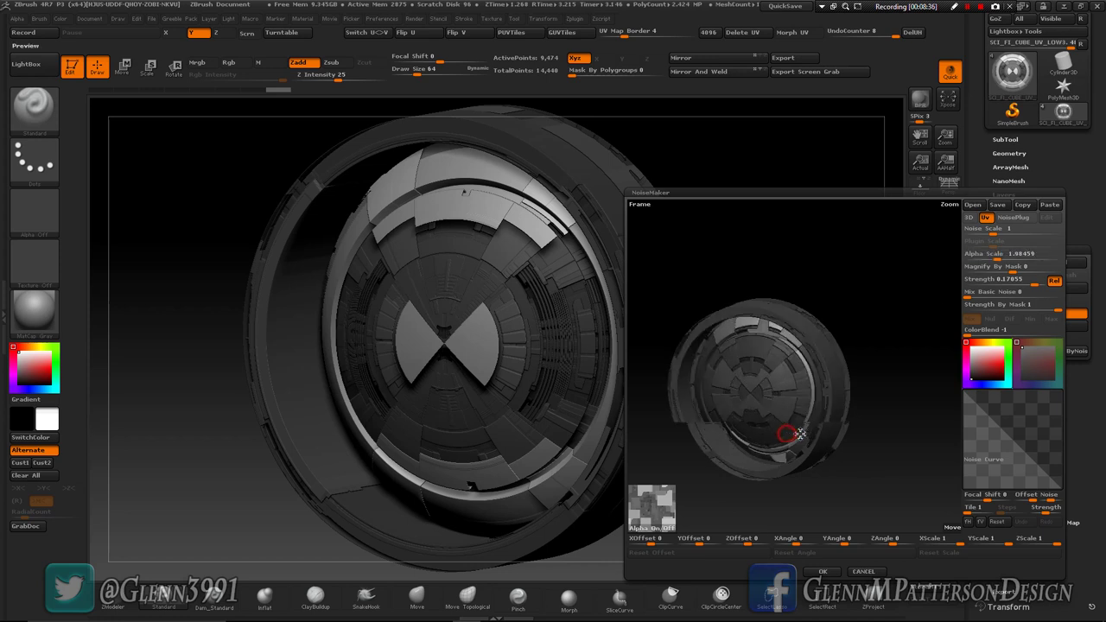
pyautogui.click(1006, 254)
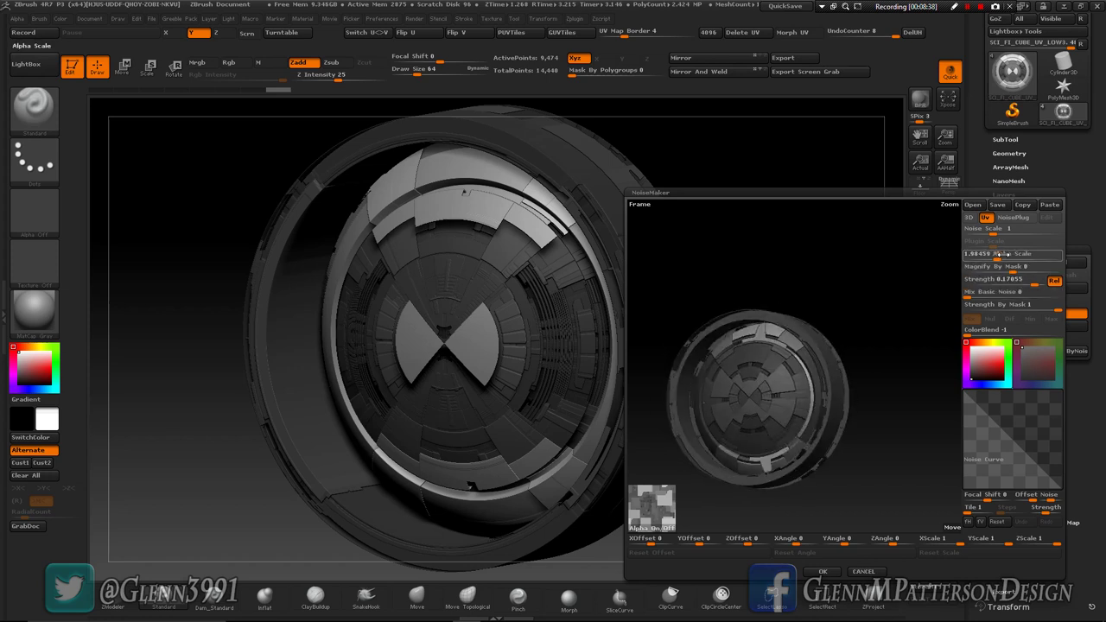
pyautogui.press('Return')
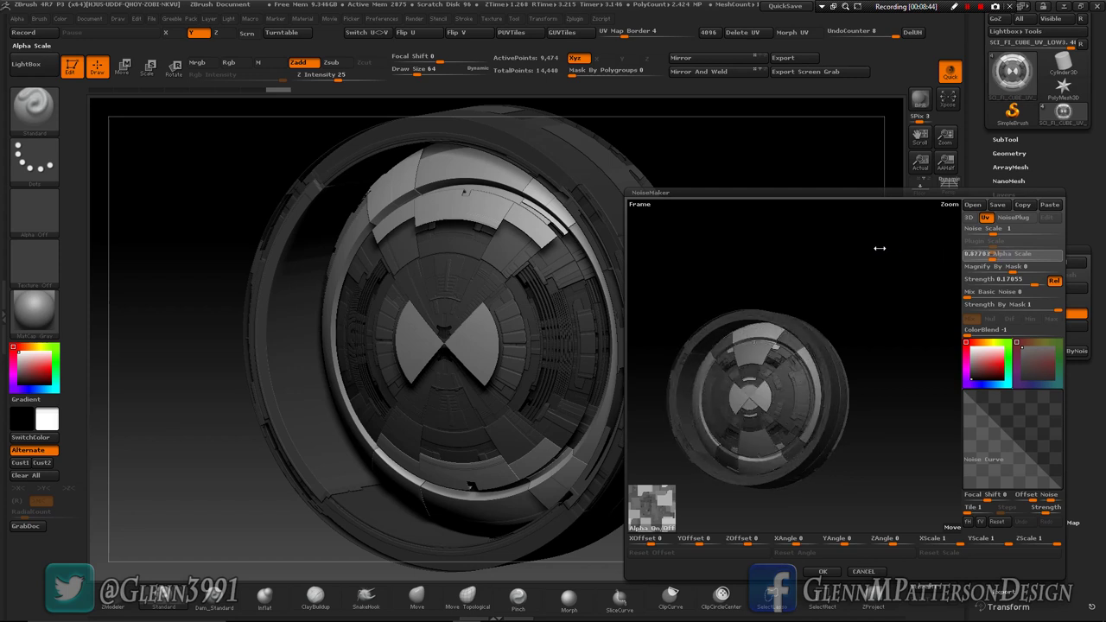
pyautogui.moveTo(866, 248); pyautogui.dragTo(894, 259)
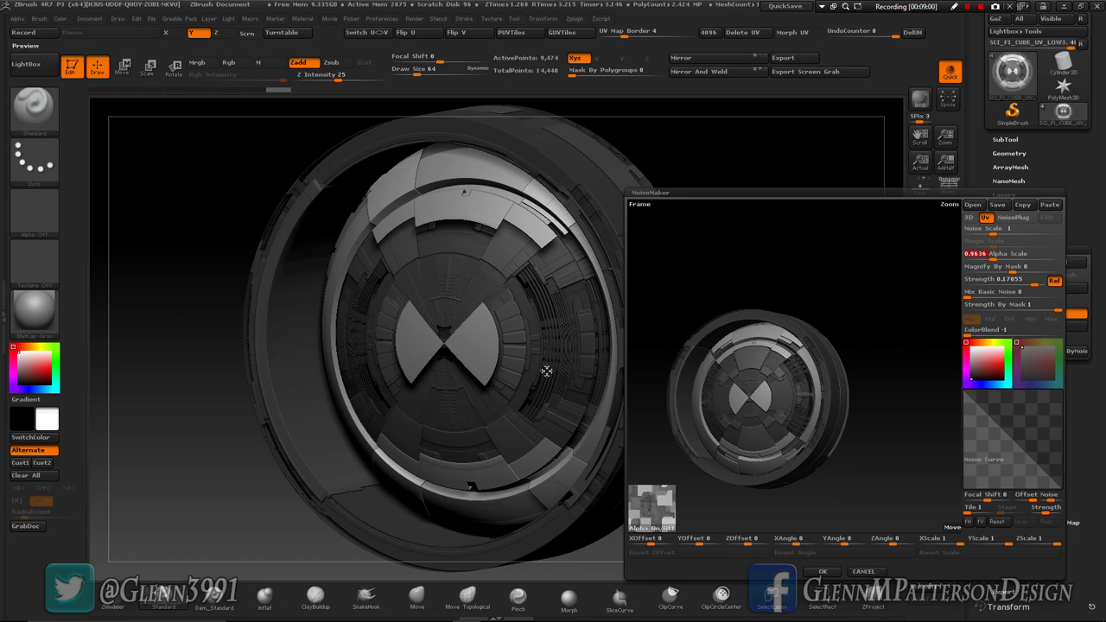
pyautogui.click(822, 571)
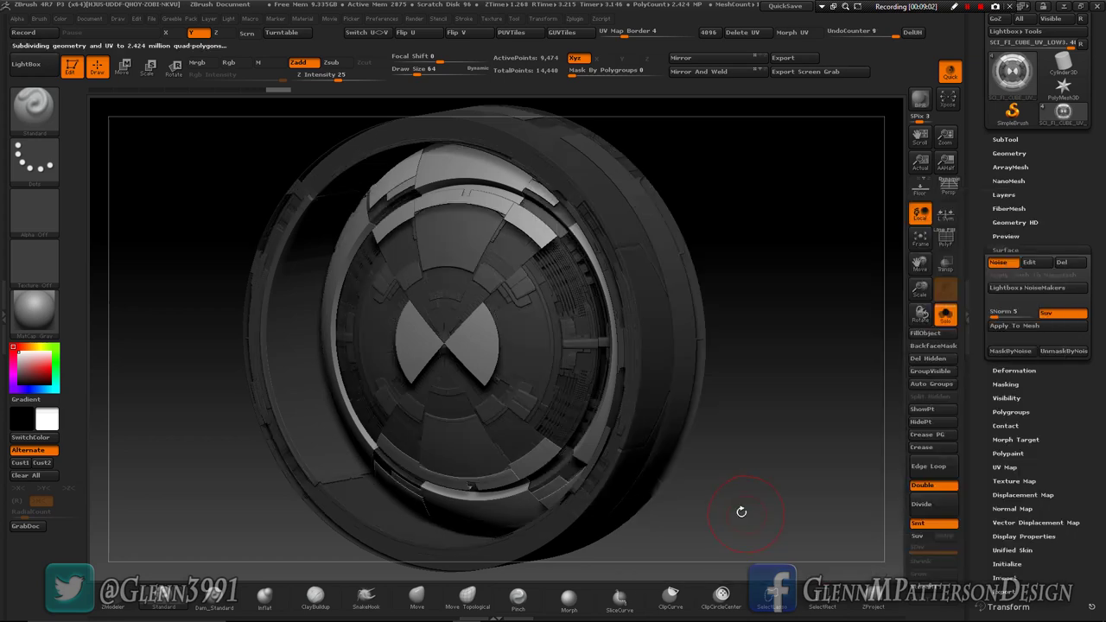
# Step: Render a BPR preview of the mirrored ring's updated noise from its opposite side
pyautogui.moveTo(547, 428); pyautogui.dragTo(881, 250)
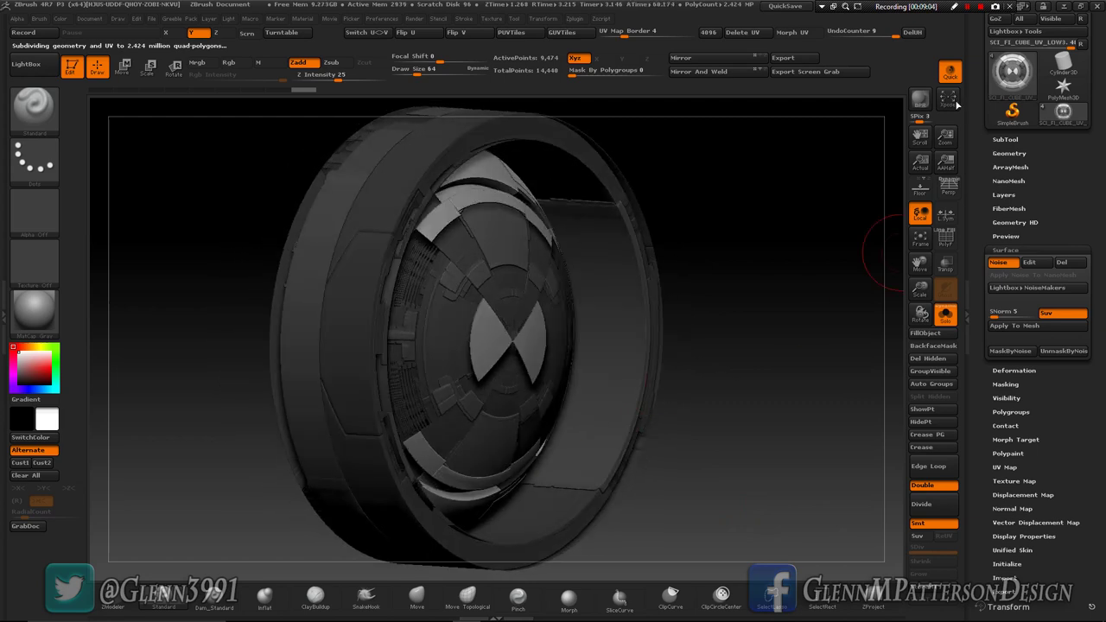
pyautogui.click(919, 101)
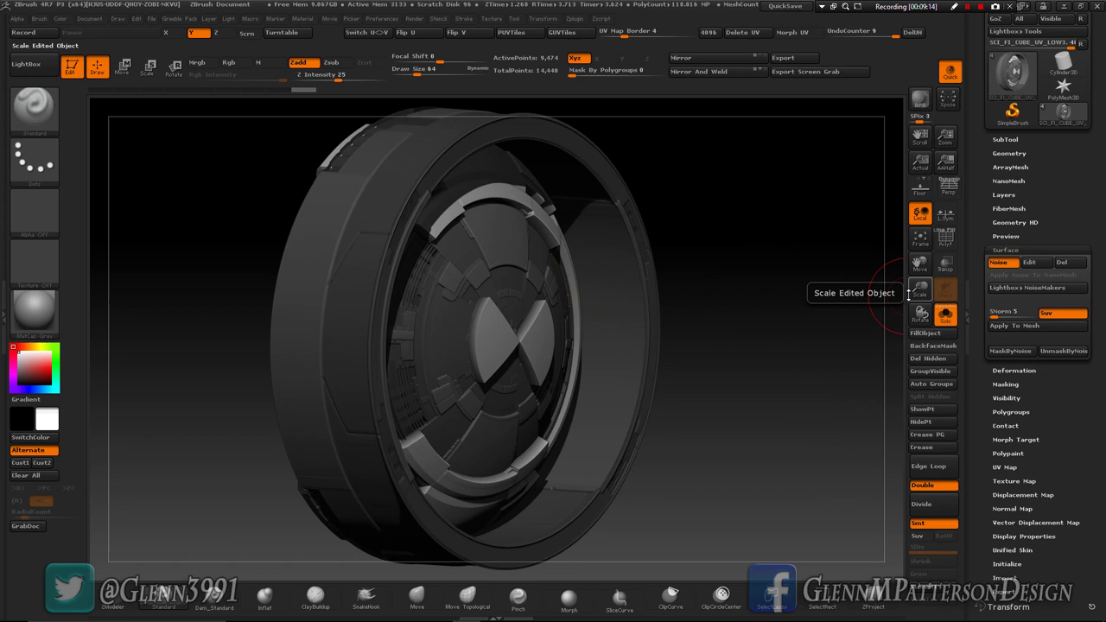
# Step: Switch to the cube's upper shell subtool and generate GUVTiles UVs for it
pyautogui.hotkey('ctrl', 'd')
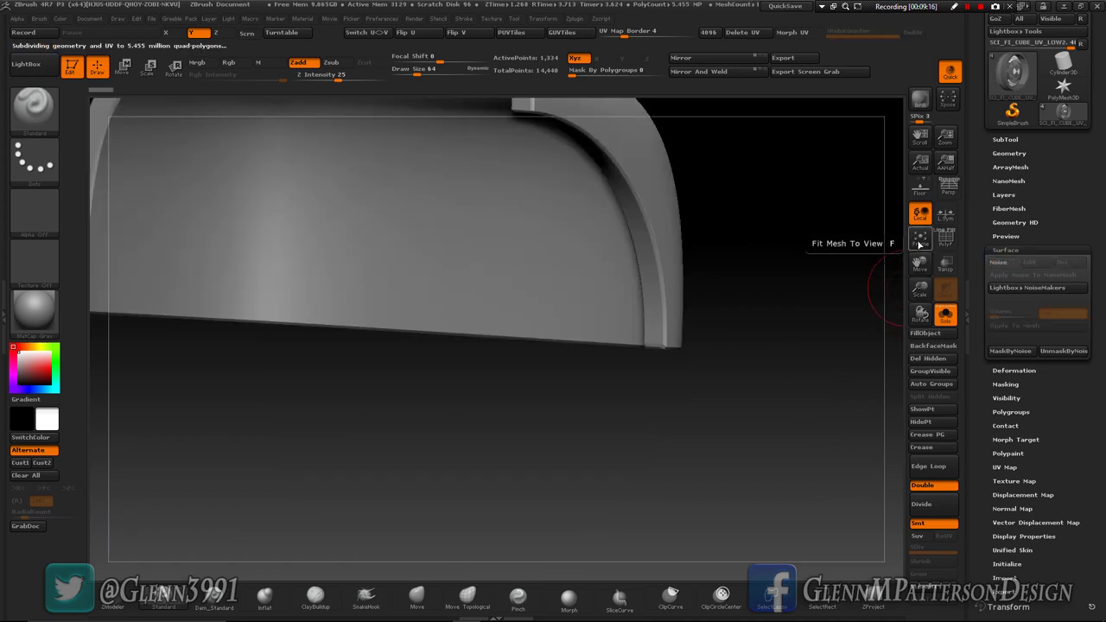
pyautogui.click(920, 242)
pyautogui.moveTo(702, 452); pyautogui.dragTo(717, 432)
pyautogui.click(1005, 140)
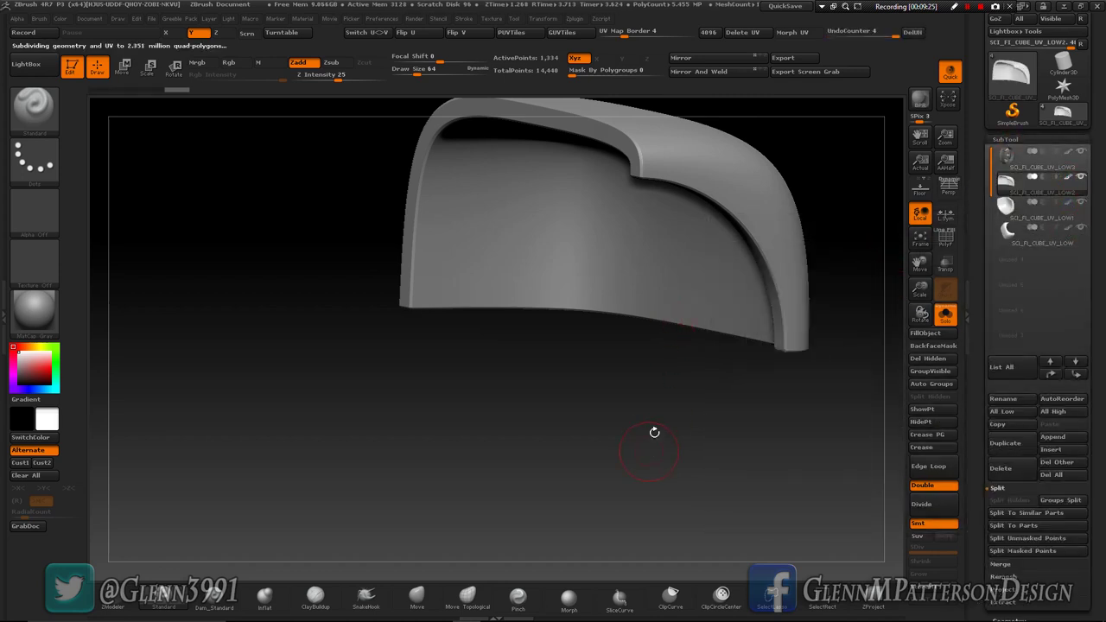
pyautogui.moveTo(677, 417); pyautogui.dragTo(889, 227)
pyautogui.click(920, 246)
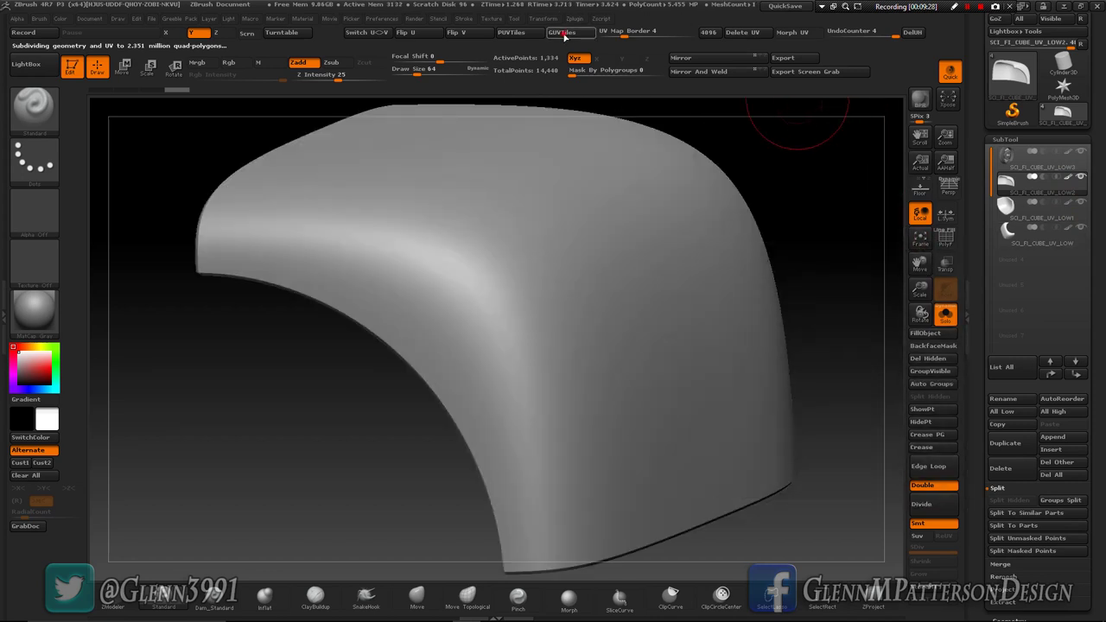
pyautogui.click(563, 33)
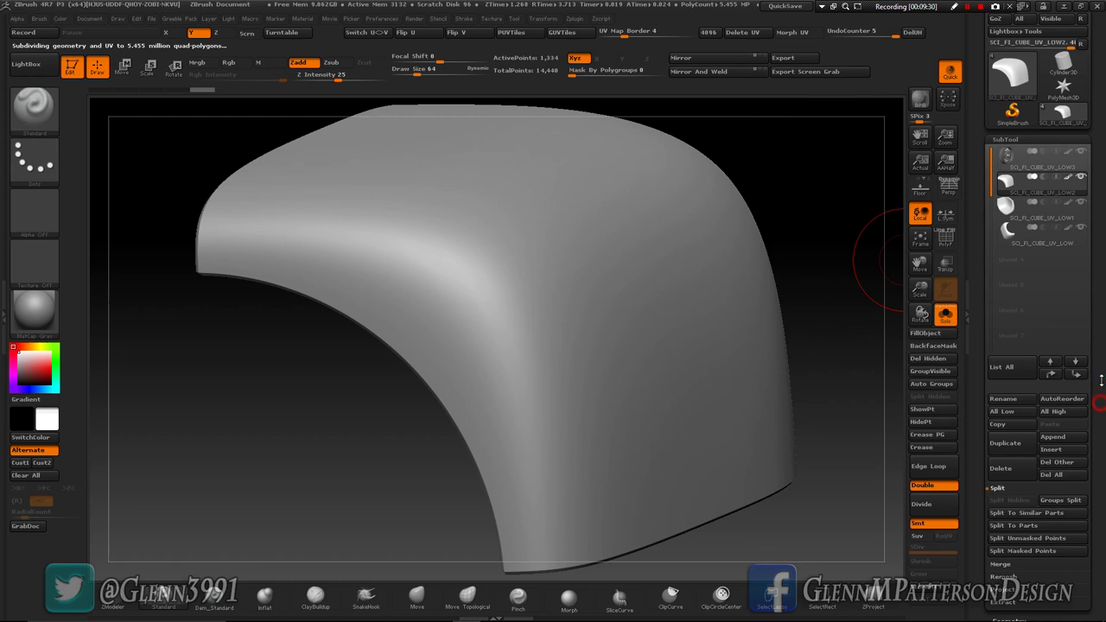
# Step: Add surface noise to the upper shell and paste the copied greeble noise settings into it
pyautogui.scroll(-5, 1100, 380)
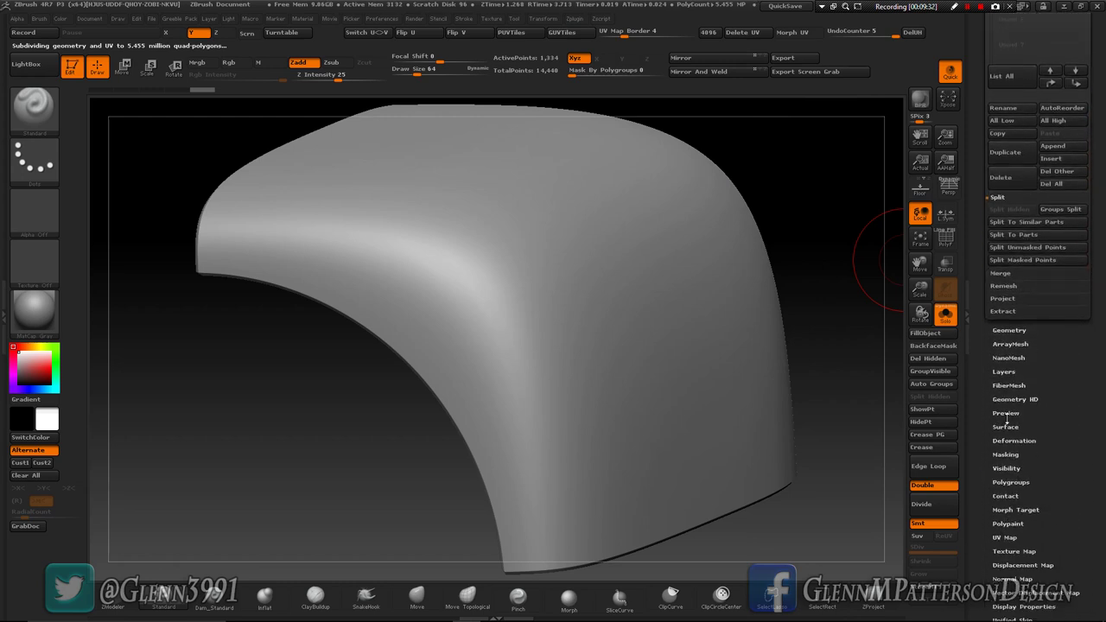
pyautogui.click(1005, 426)
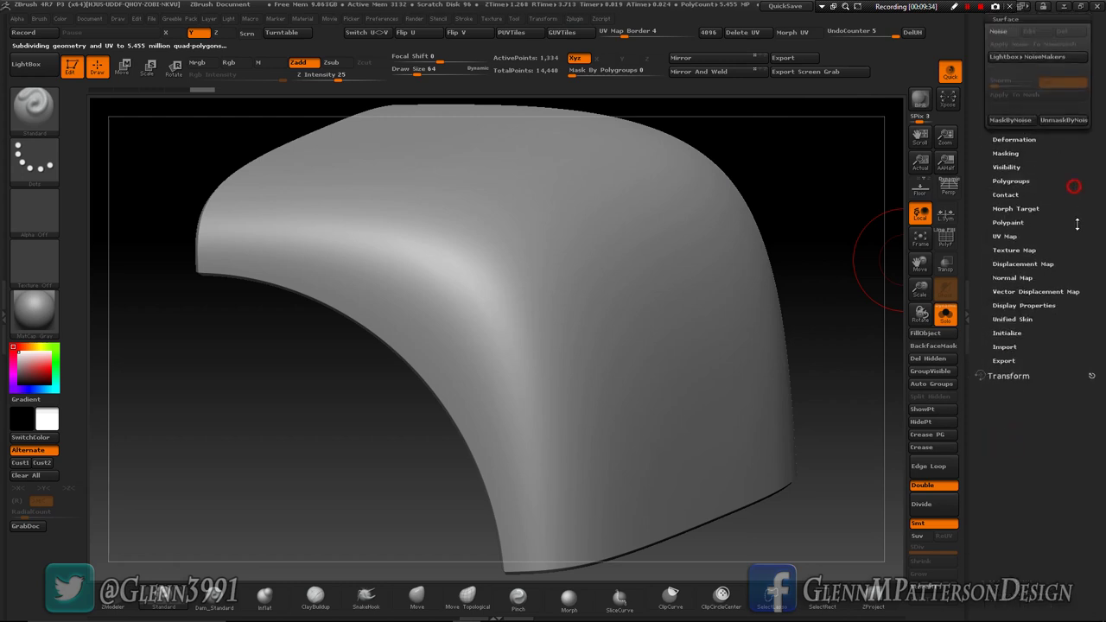
pyautogui.click(1001, 146)
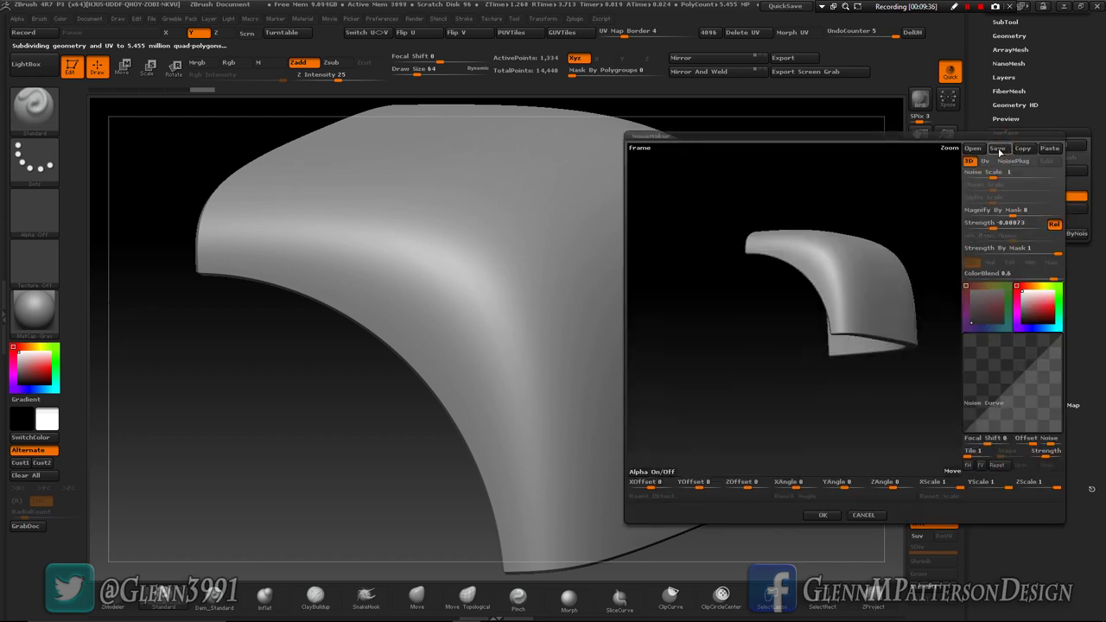
pyautogui.click(1053, 150)
pyautogui.moveTo(910, 380)
pyautogui.mouseDown()
pyautogui.moveTo(890, 399)
pyautogui.moveTo(896, 377)
pyautogui.moveTo(901, 385)
pyautogui.mouseUp()
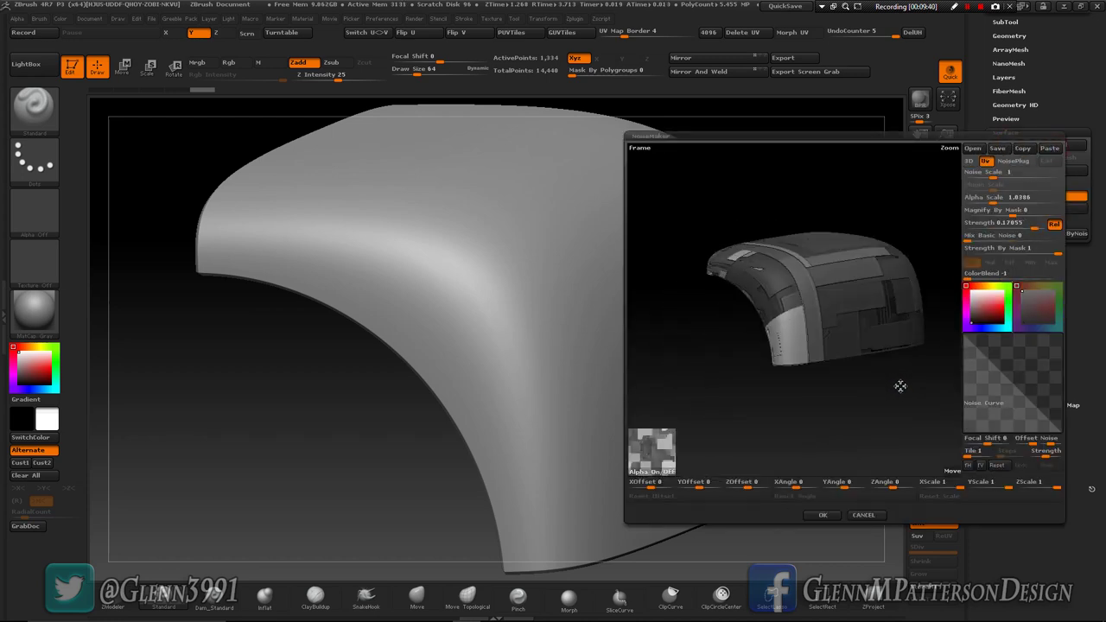
# Step: Set the upper shell's noise Alpha Scale to about 1.08 and accept the noise
pyautogui.click(1009, 197)
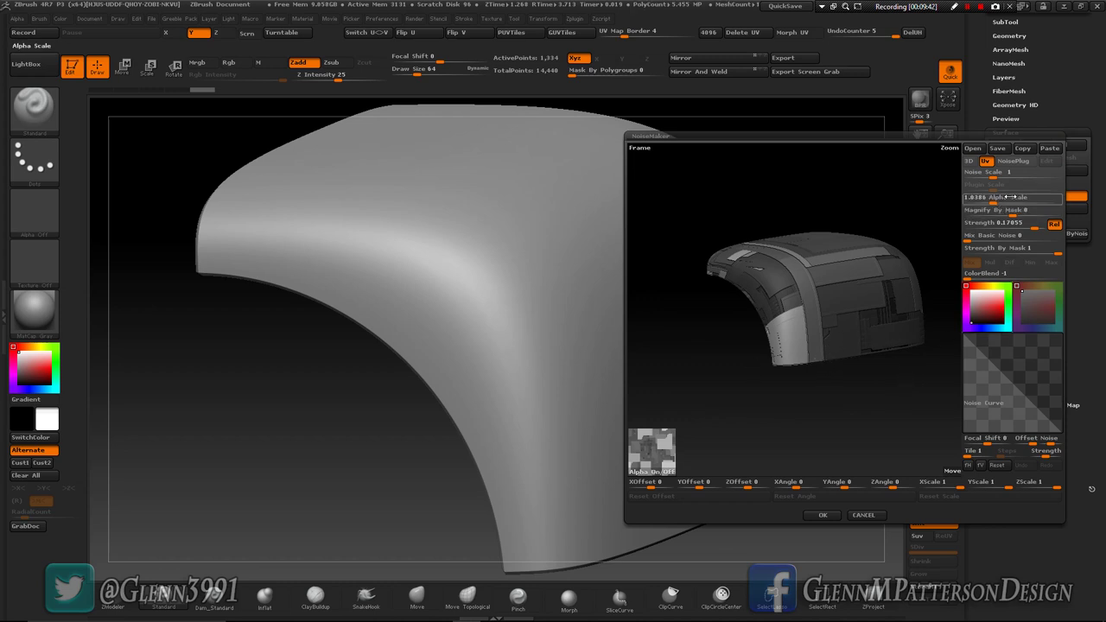
pyautogui.moveTo(995, 197)
pyautogui.mouseDown()
pyautogui.moveTo(966, 197)
pyautogui.moveTo(998, 200)
pyautogui.mouseUp()
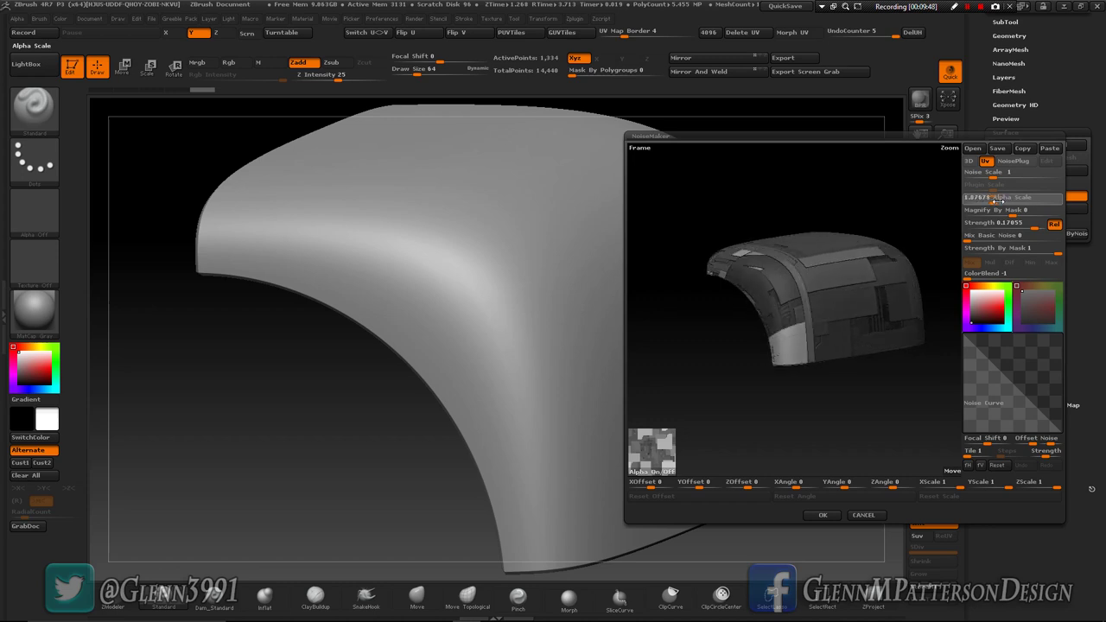
pyautogui.click(822, 515)
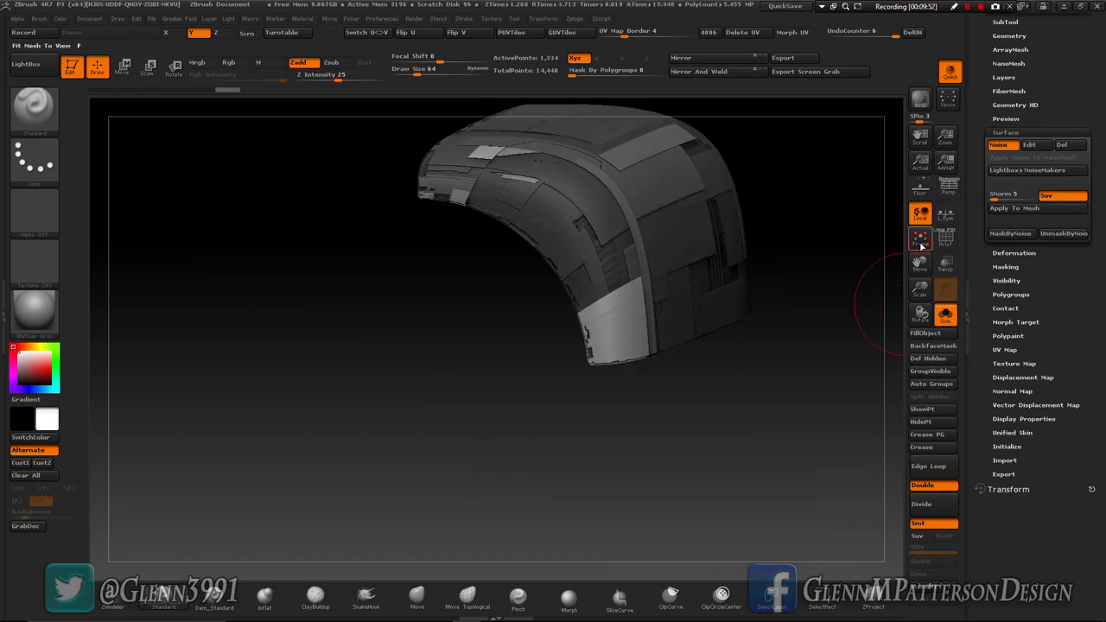
# Step: Render a BPR preview of the upper shell's noise detail and inspect the shell from another angle
pyautogui.keyDown('alt'); pyautogui.moveTo(825, 515); pyautogui.dragTo(852, 245); pyautogui.keyUp('alt')
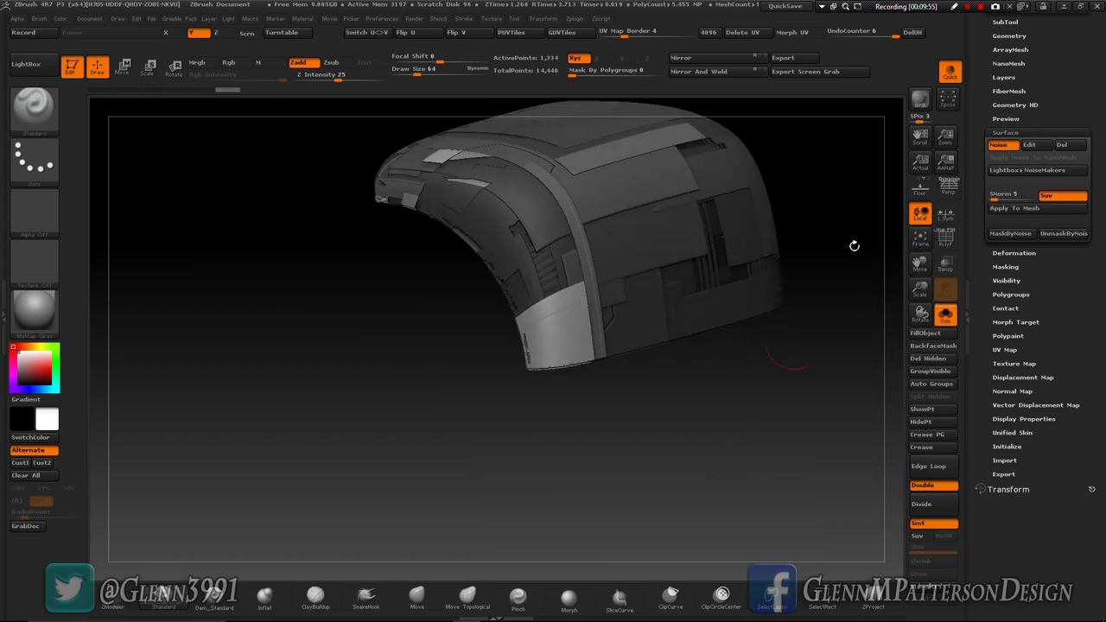
pyautogui.click(920, 102)
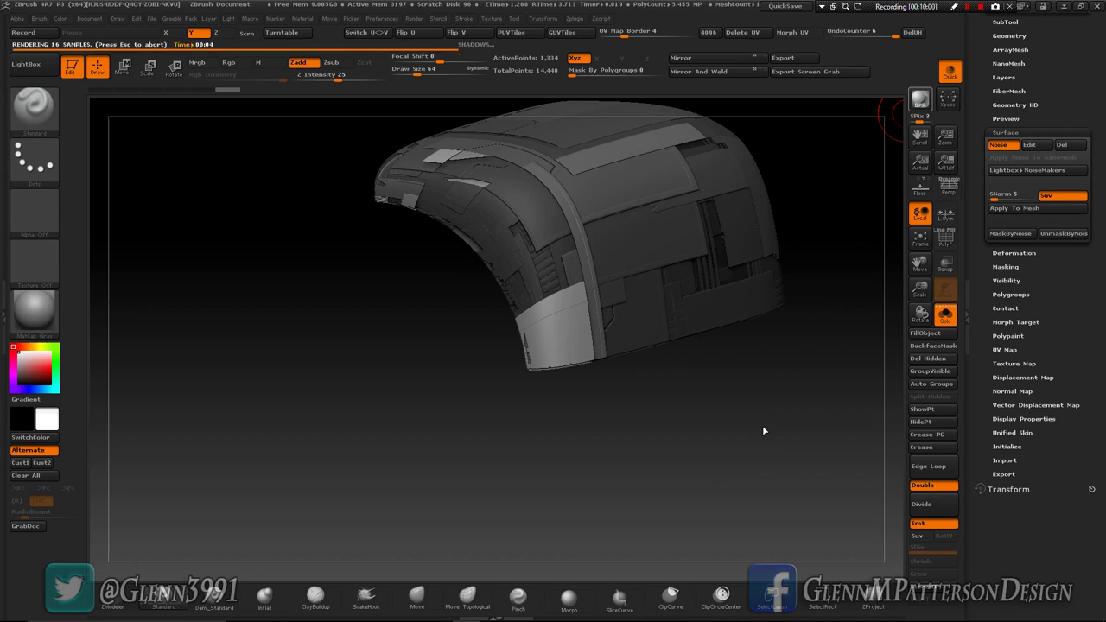
pyautogui.moveTo(762, 425); pyautogui.dragTo(763, 425)
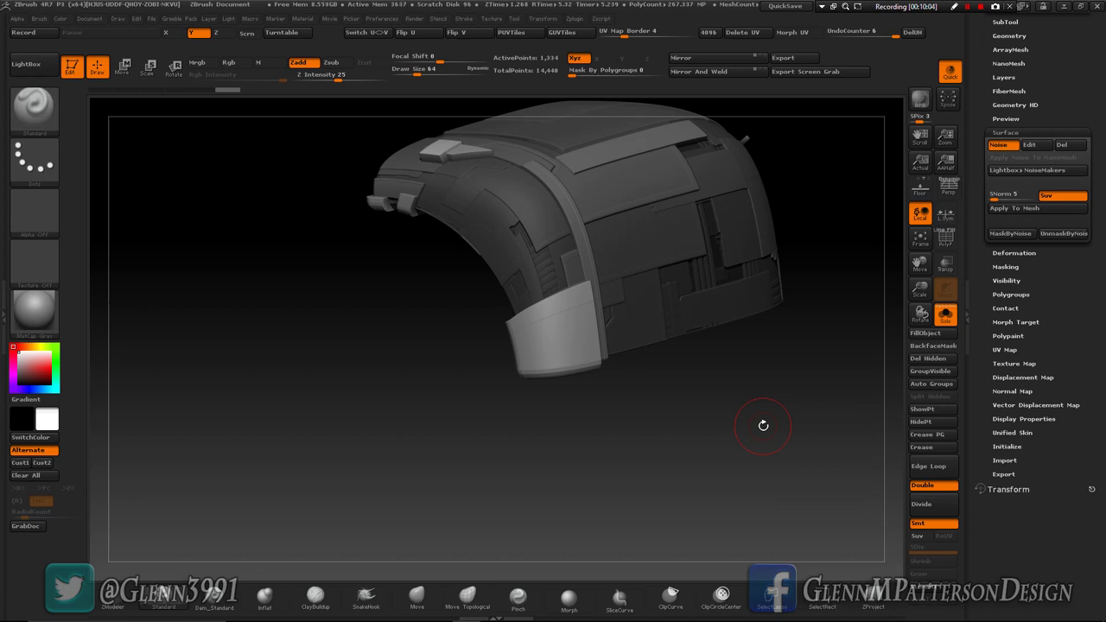
pyautogui.moveTo(717, 290); pyautogui.dragTo(682, 320)
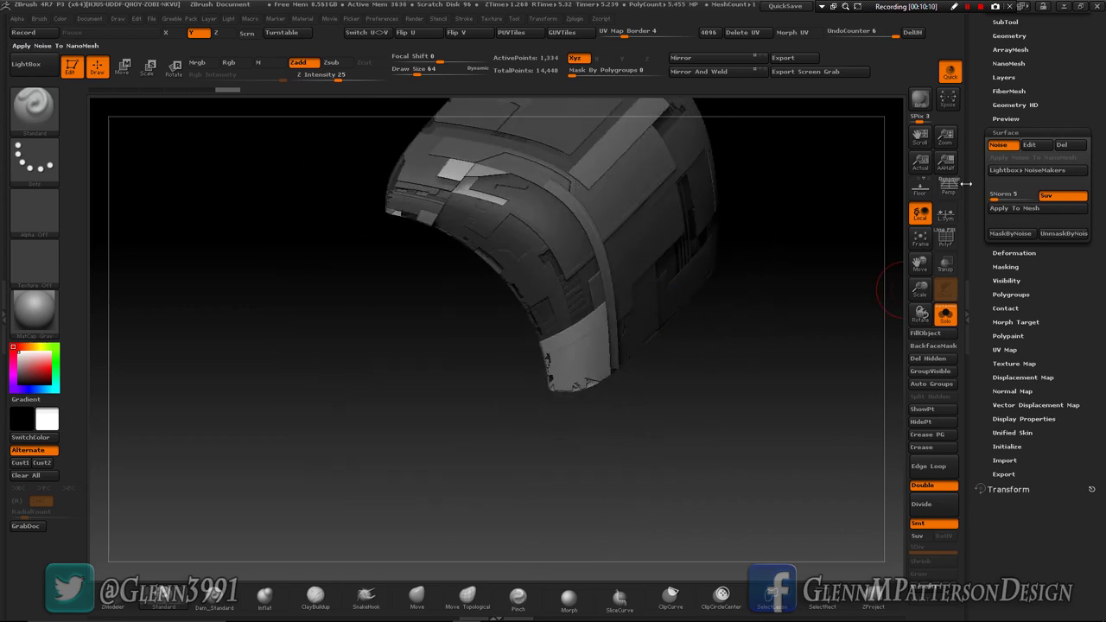
# Step: Switch to the lower shell subtool and apply the copied noise settings as its surface noise
pyautogui.press('Down')
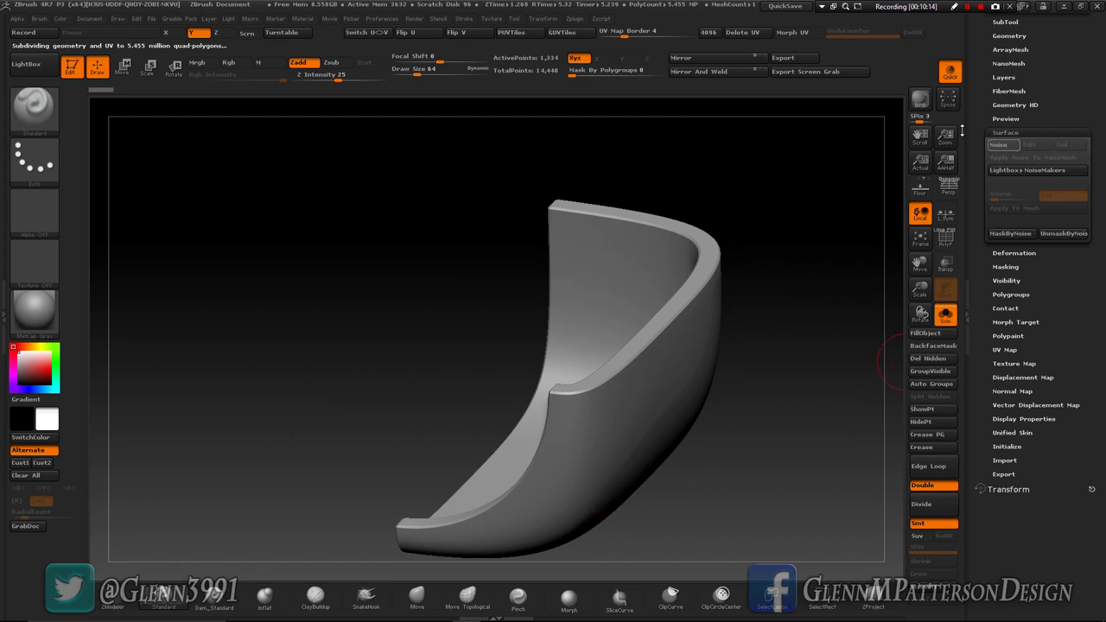
pyautogui.click(1007, 149)
pyautogui.click(1049, 152)
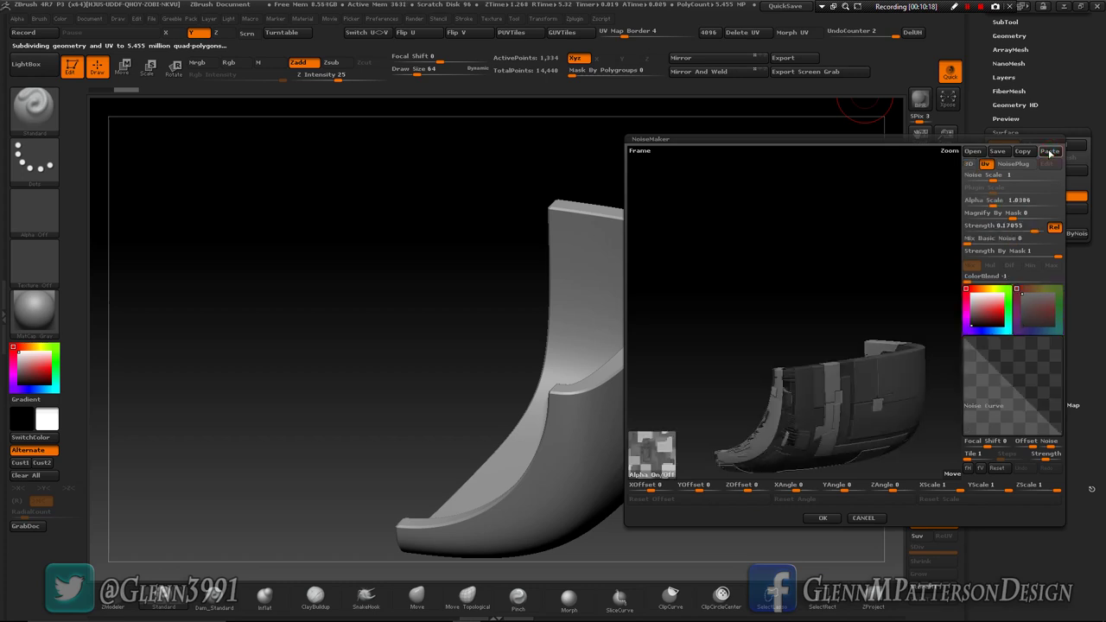
pyautogui.click(820, 518)
# Step: Render a BPR preview of the lower shell's noise detail from its outer side
pyautogui.moveTo(830, 371); pyautogui.dragTo(852, 321)
pyautogui.click(920, 99)
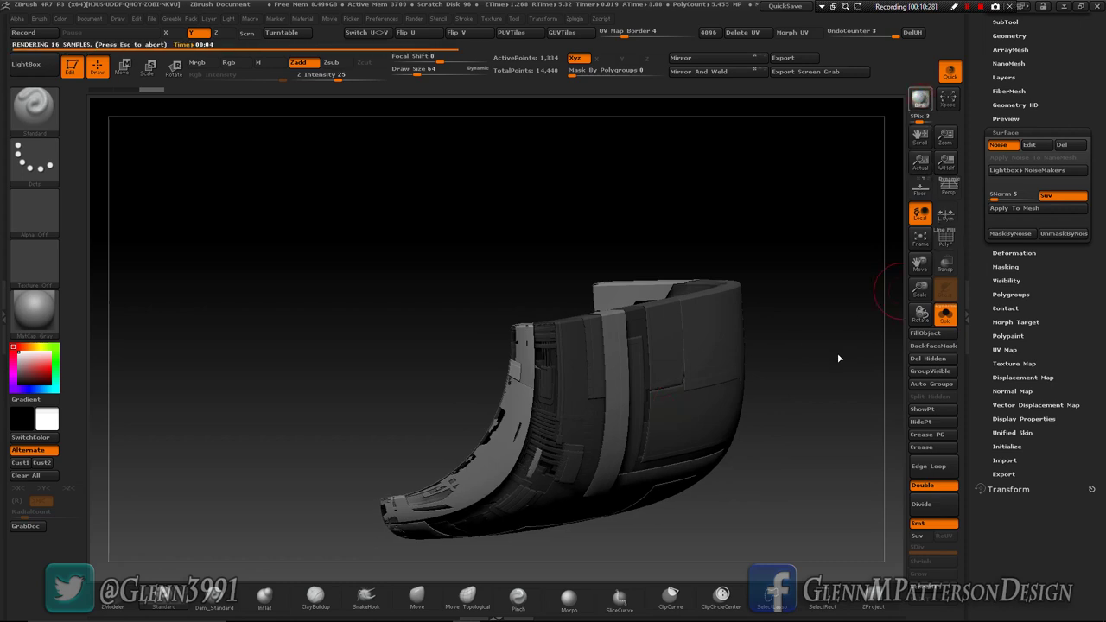
pyautogui.moveTo(839, 351); pyautogui.dragTo(838, 353)
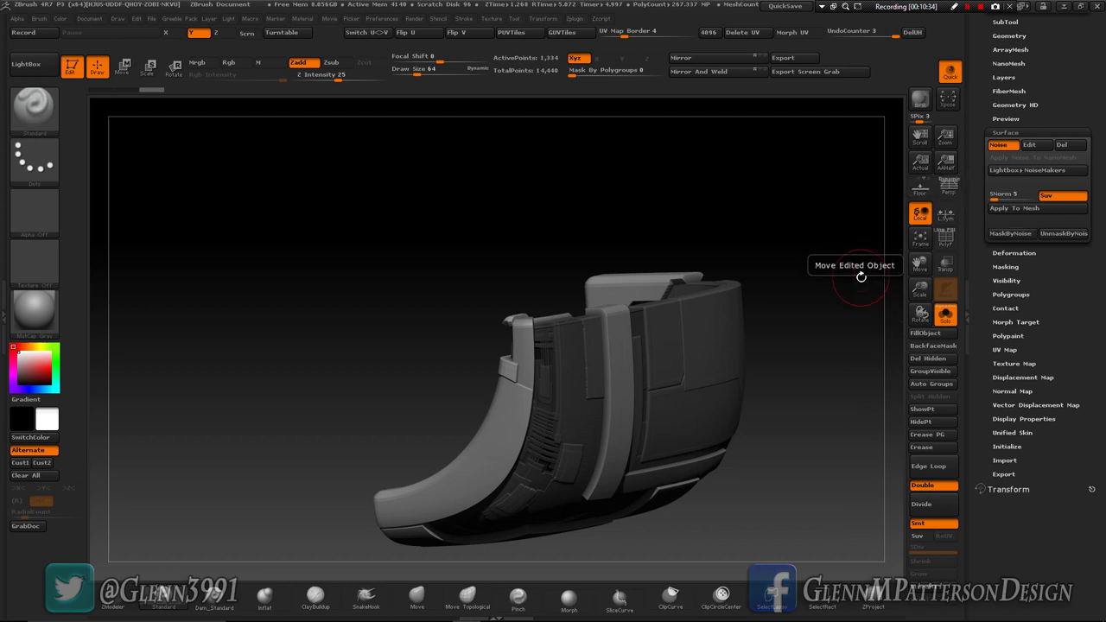
# Step: Switch to the C-shaped side shell, paste the copied noise settings as its surface noise, and accept it with a Strength of 0.1
pyautogui.press('Down')
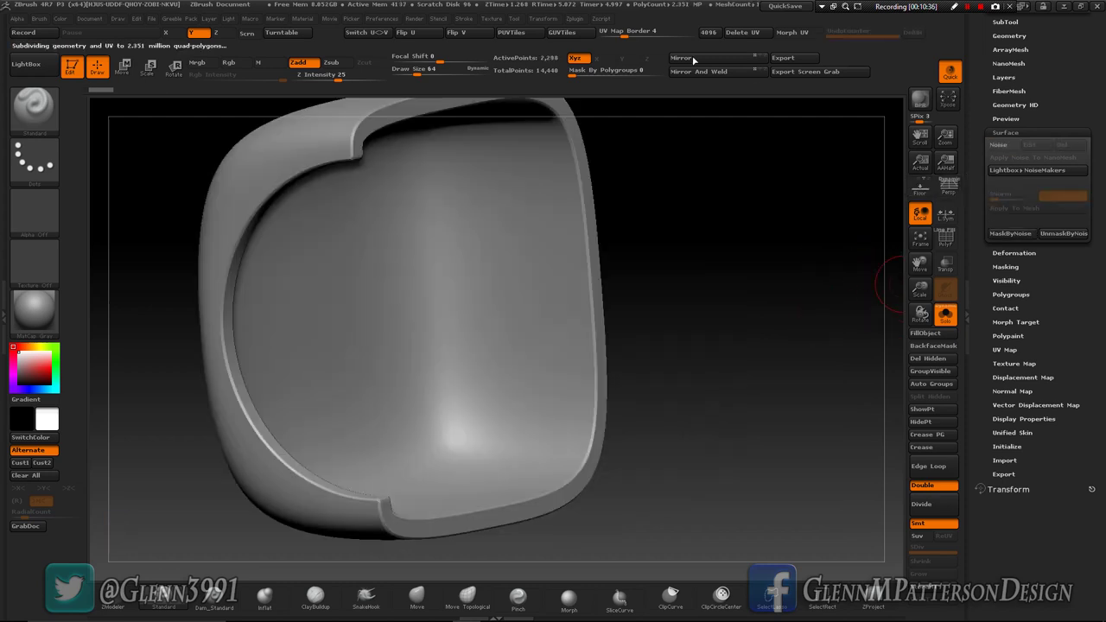
pyautogui.click(998, 144)
pyautogui.click(1049, 150)
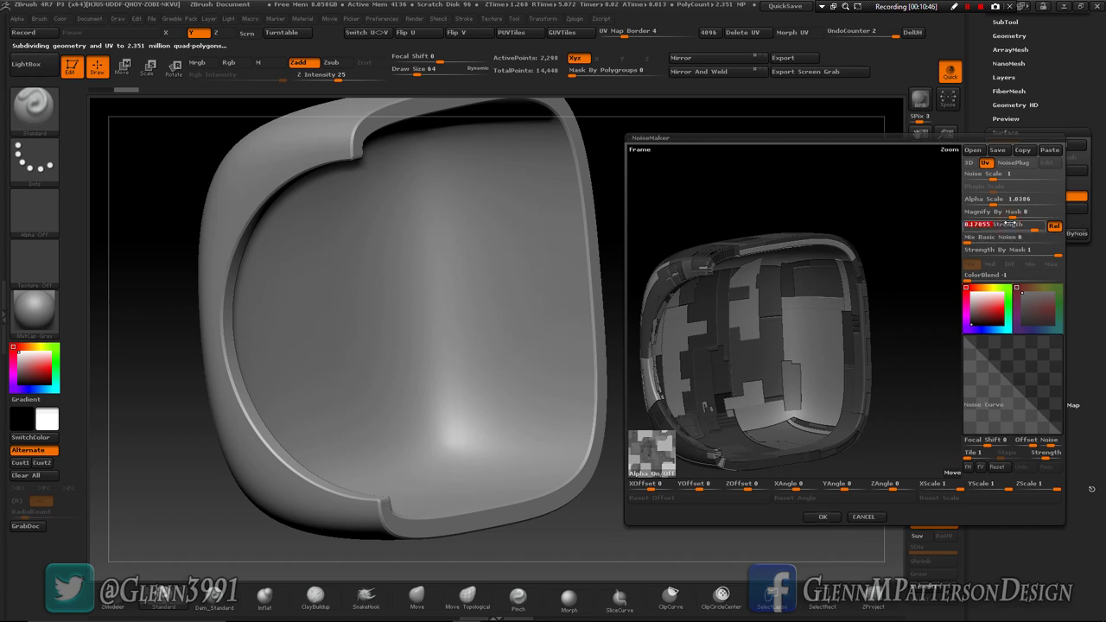
pyautogui.write('.1')
pyautogui.press('Return')
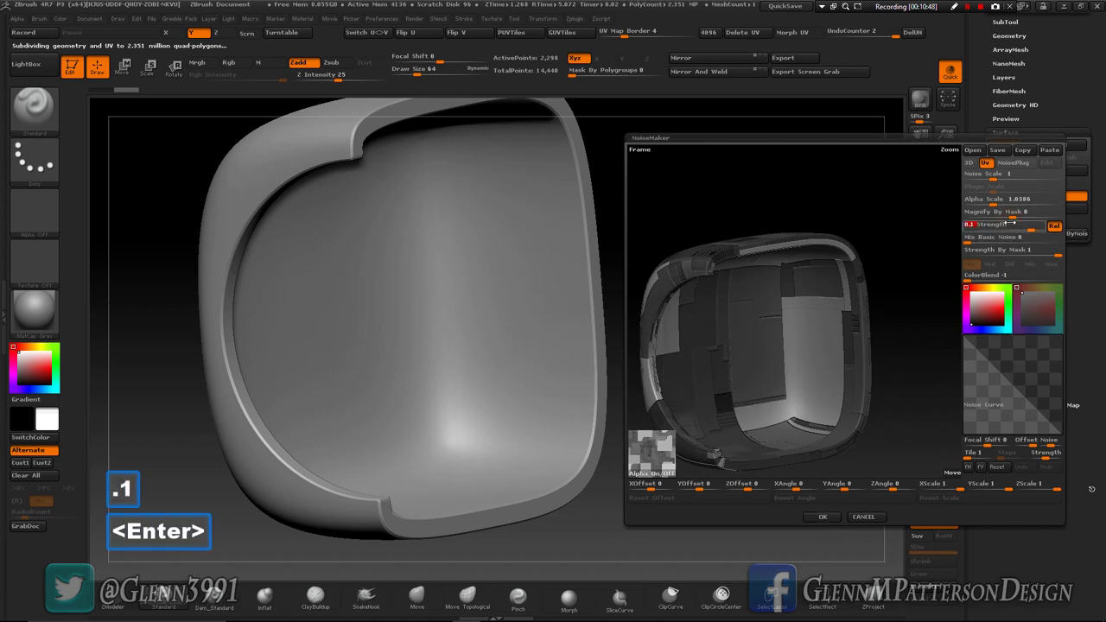
pyautogui.click(823, 516)
# Step: Render a BPR preview of the side shell's noise detail from its outer face
pyautogui.moveTo(487, 410); pyautogui.dragTo(530, 410)
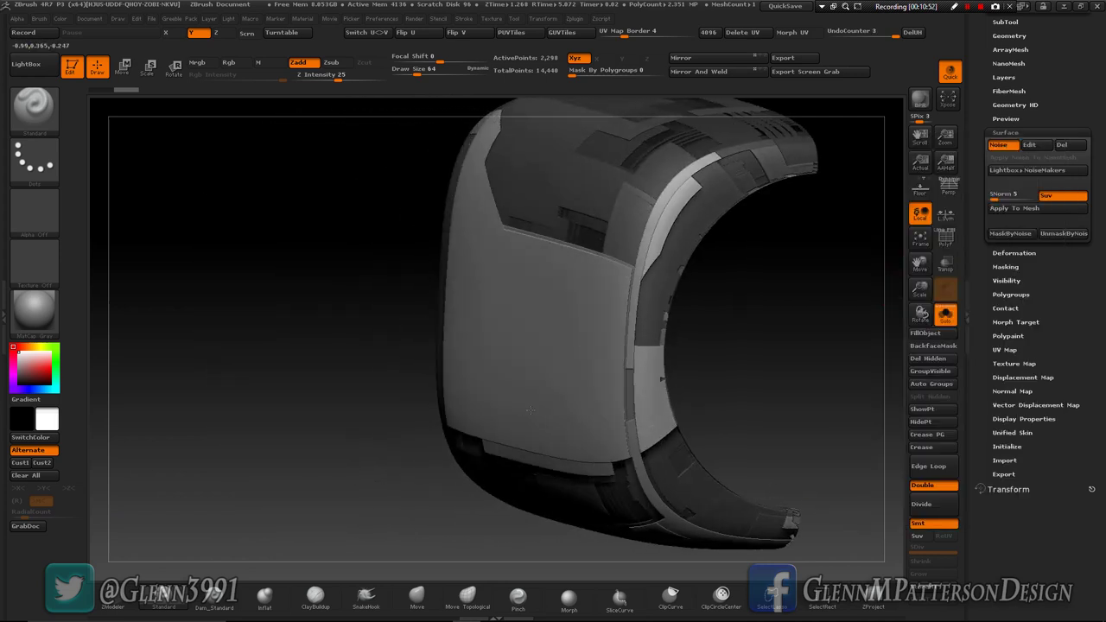
pyautogui.click(920, 100)
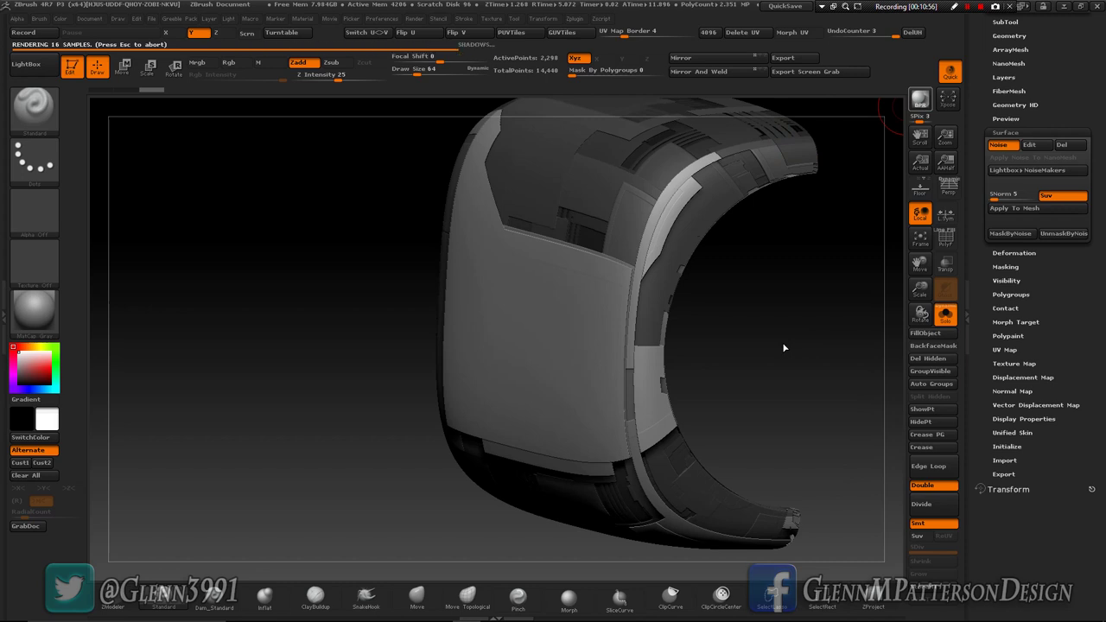
pyautogui.moveTo(781, 342); pyautogui.dragTo(783, 342)
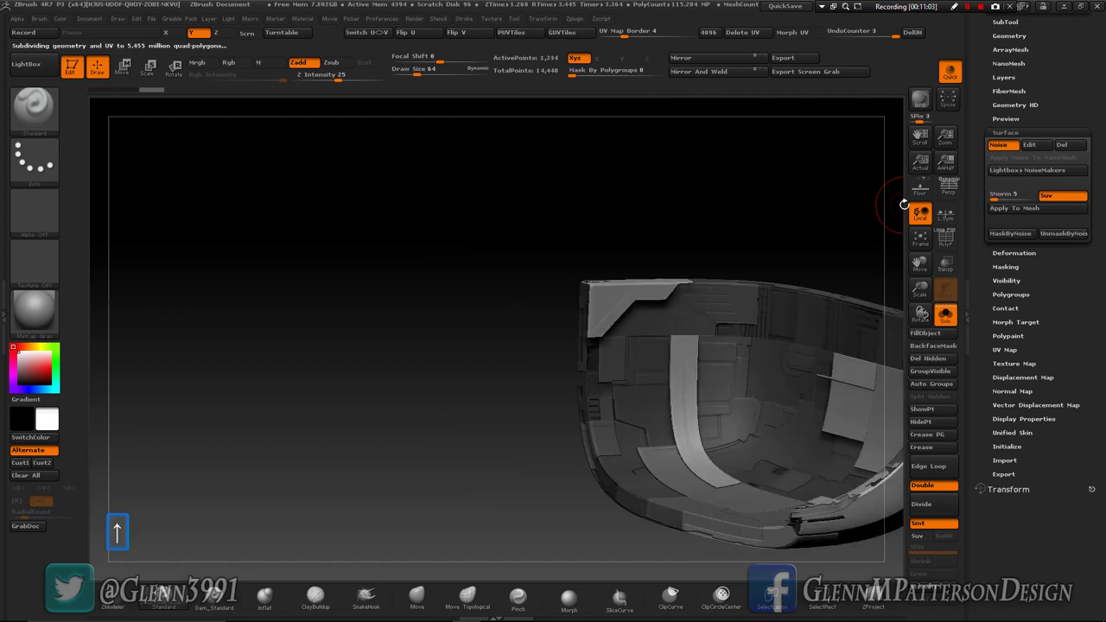
# Step: Edit the lower shell's surface noise, set its Strength to 0.1, and accept the change
pyautogui.click(1042, 148)
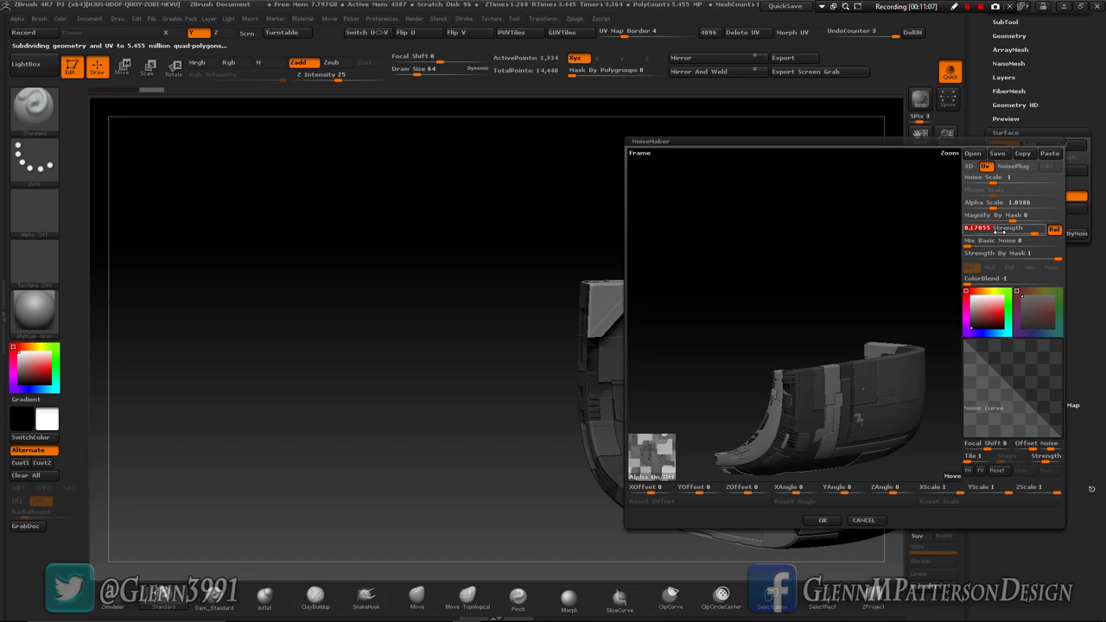
pyautogui.write('.1')
pyautogui.press('Return')
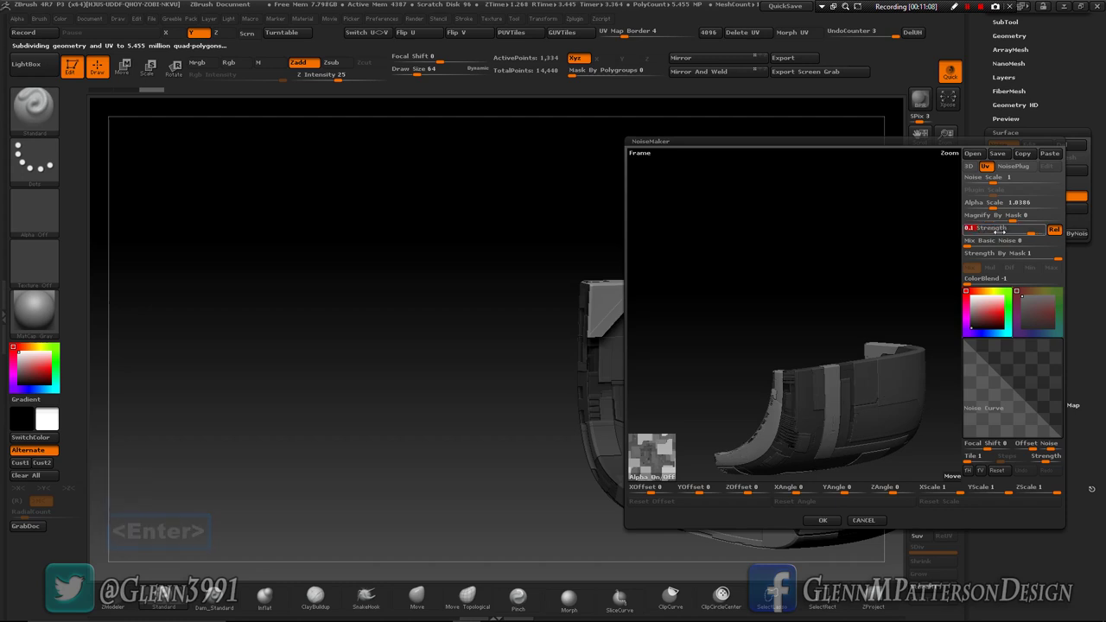
pyautogui.click(821, 520)
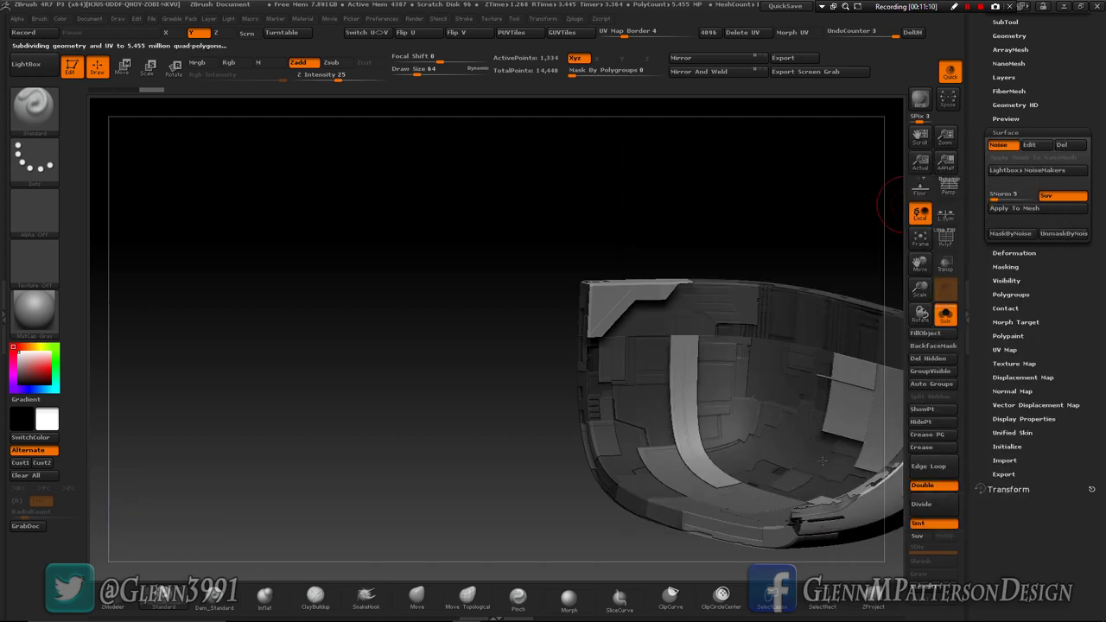
# Step: Switch to the upper shell, set its surface noise Strength to 0.1, and accept the change
pyautogui.keyDown('shift'); pyautogui.moveTo(899, 274); pyautogui.dragTo(902, 279); pyautogui.keyUp('shift')
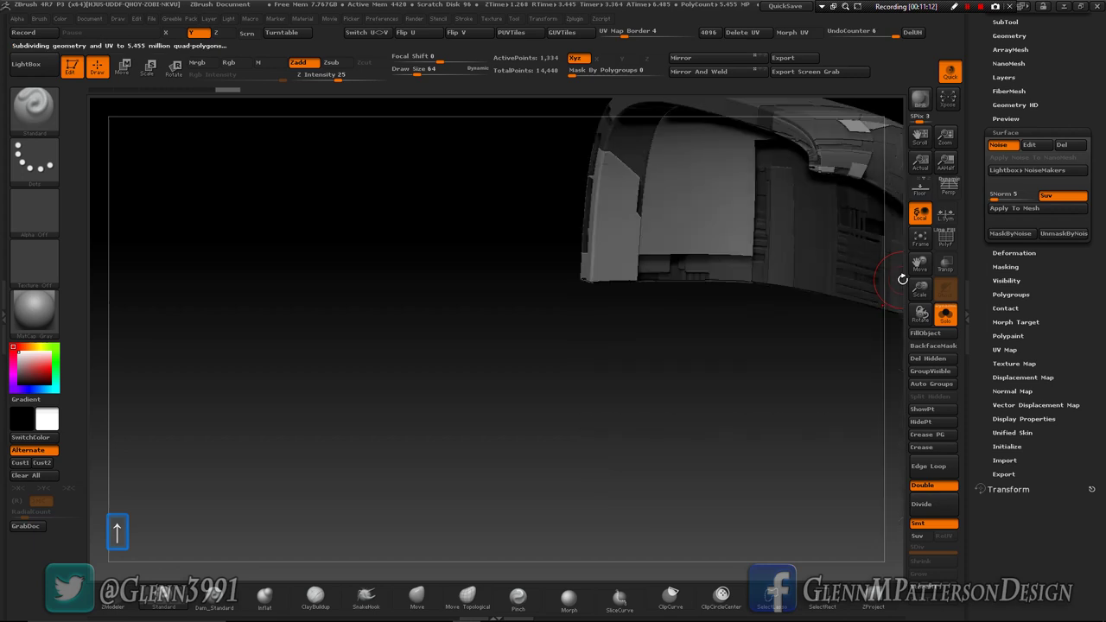
pyautogui.click(1029, 145)
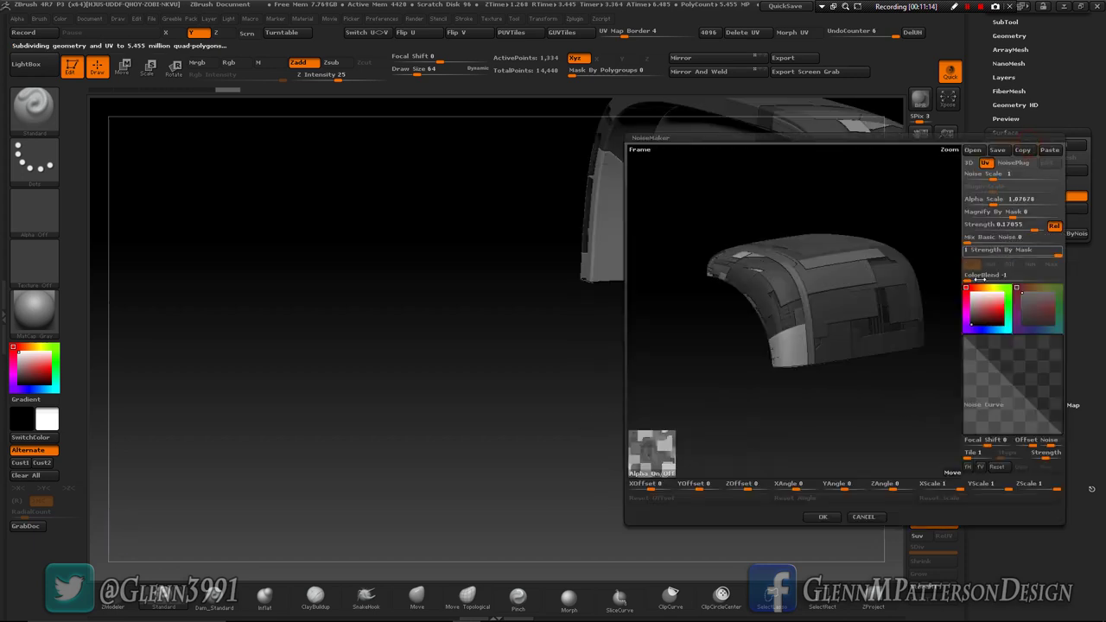
pyautogui.click(985, 224)
pyautogui.write('.1 Strength')
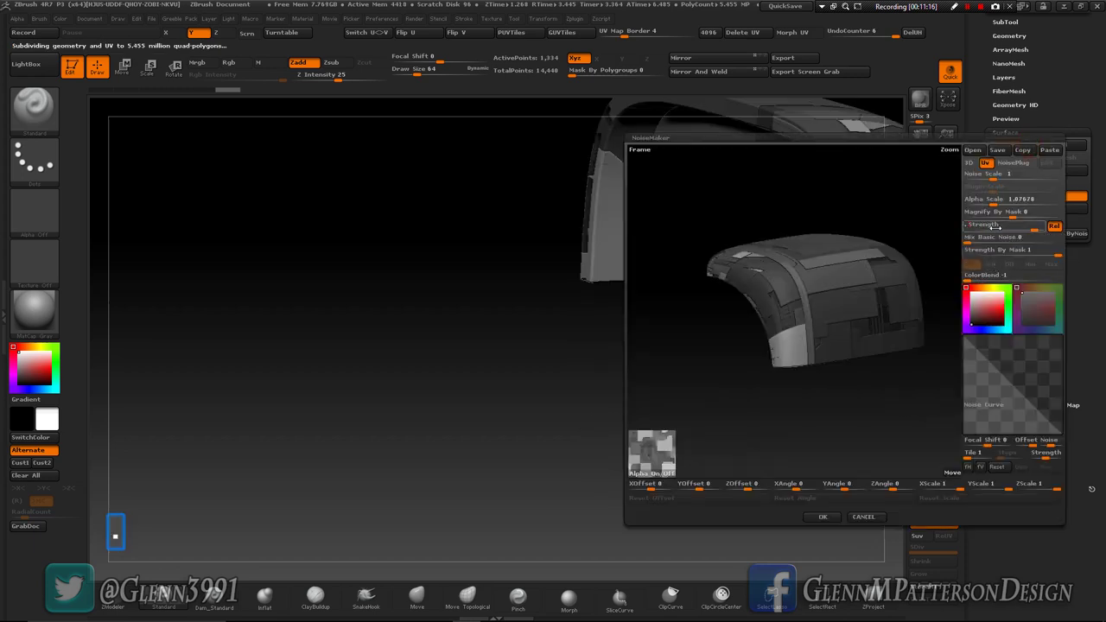
pyautogui.press('Return')
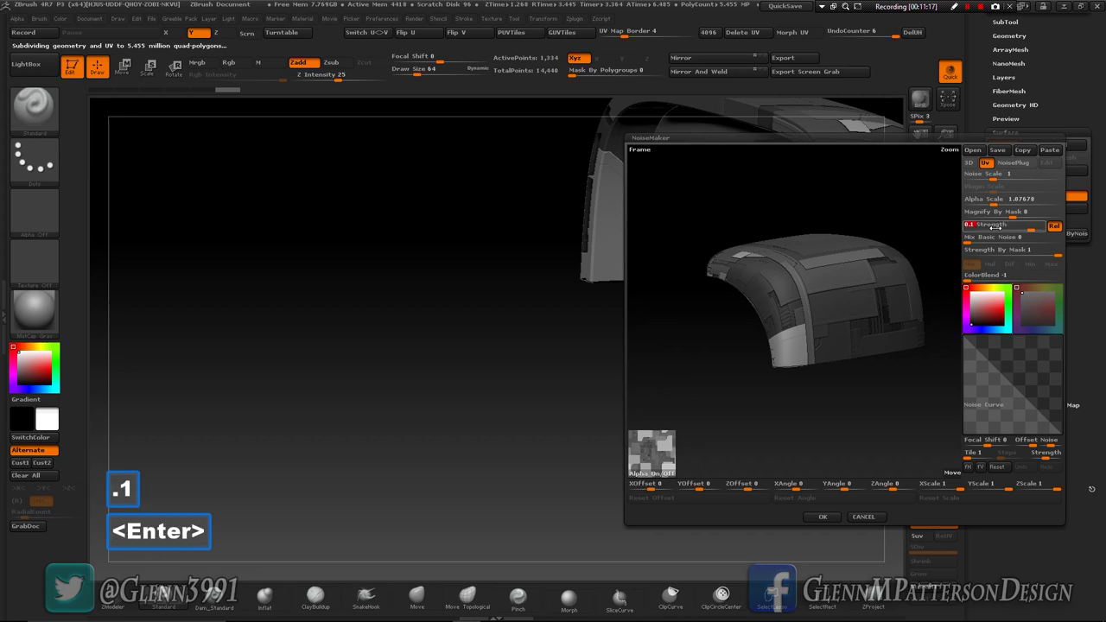
pyautogui.click(823, 516)
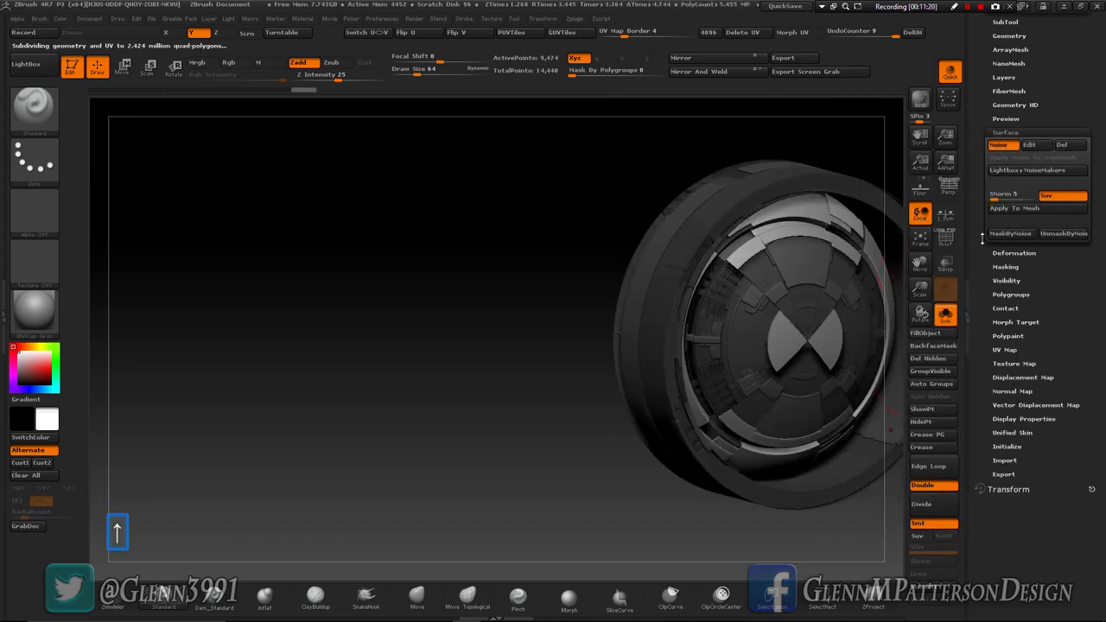
# Step: Edit the surface noise of the central core and its surrounding ring, set its Strength to 0.1, and accept the change
pyautogui.click(1034, 145)
pyautogui.click(977, 230)
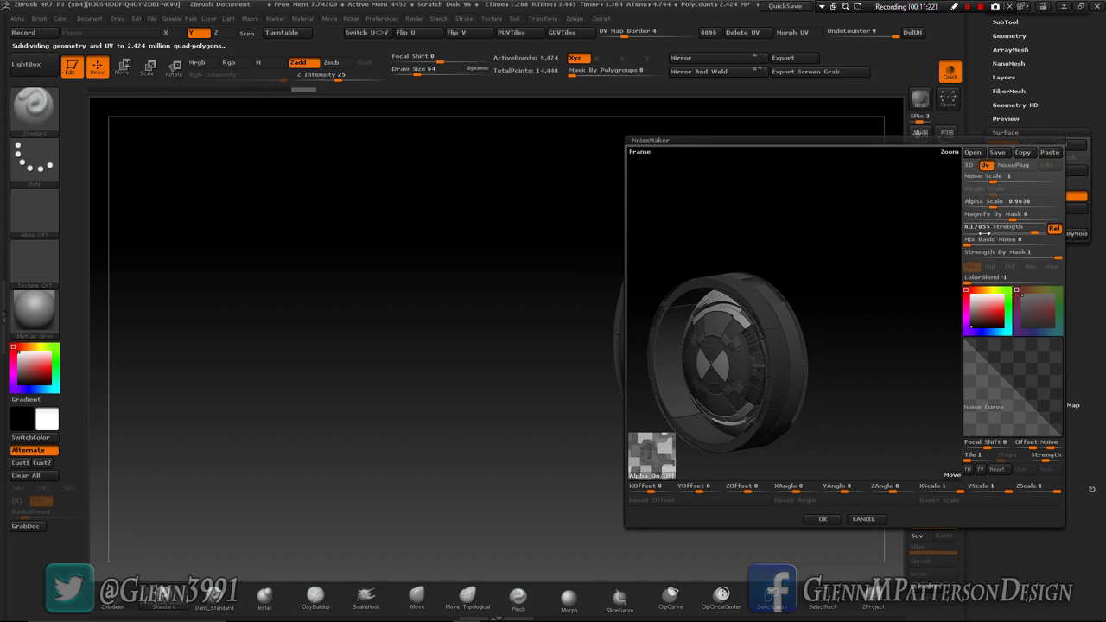
pyautogui.write('.1')
pyautogui.press('Return')
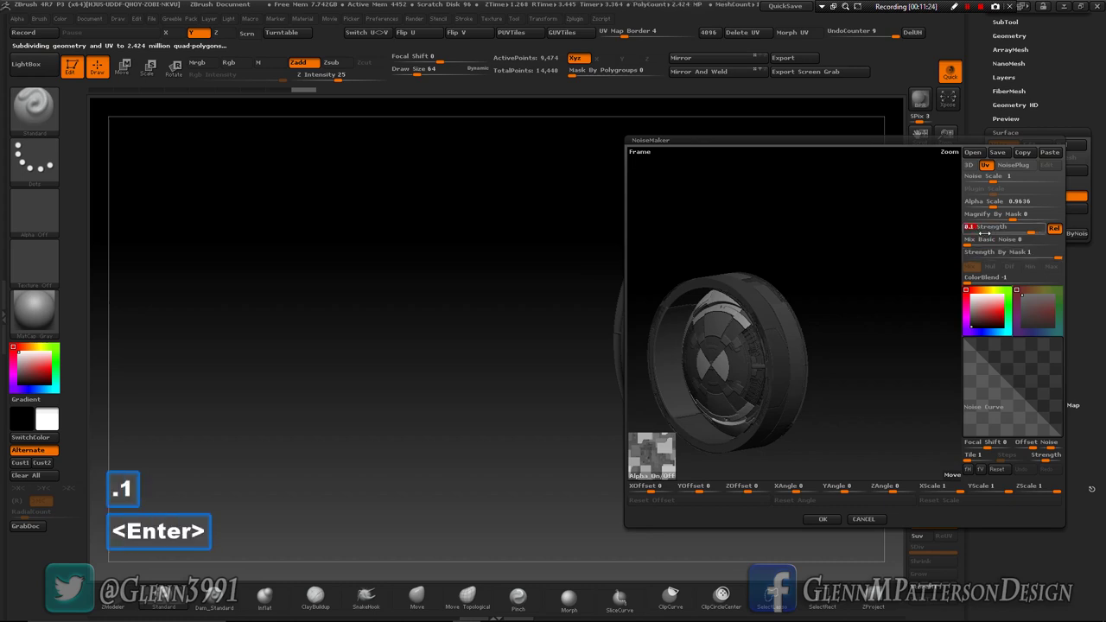
pyautogui.click(822, 518)
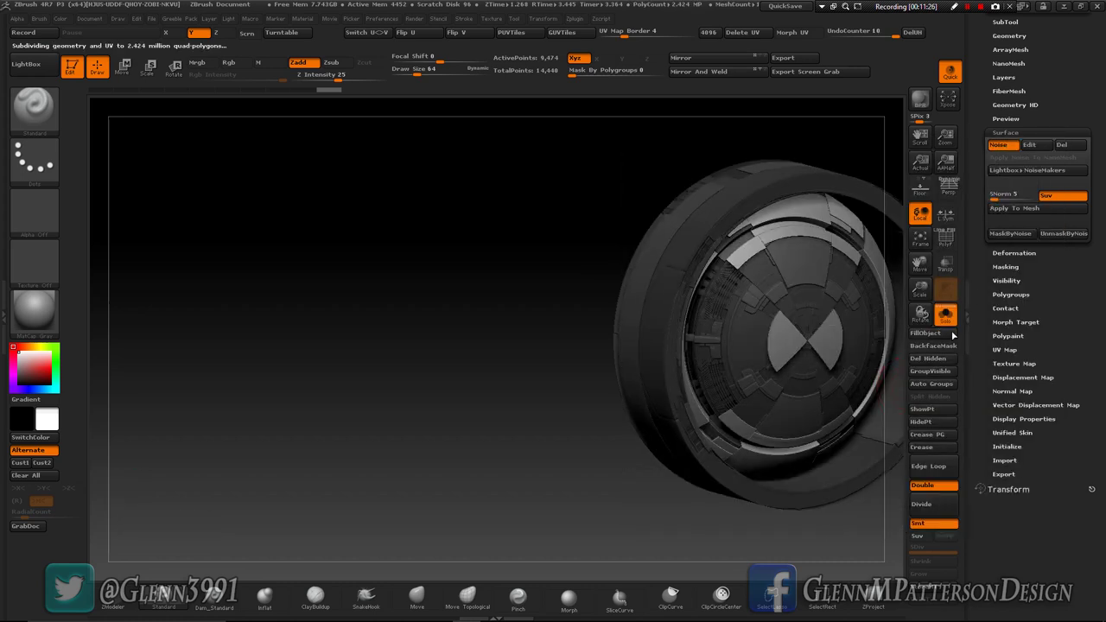
# Step: Show all subtools together, frame the whole cube, and render a BPR preview of its combined noise detail
pyautogui.click(948, 318)
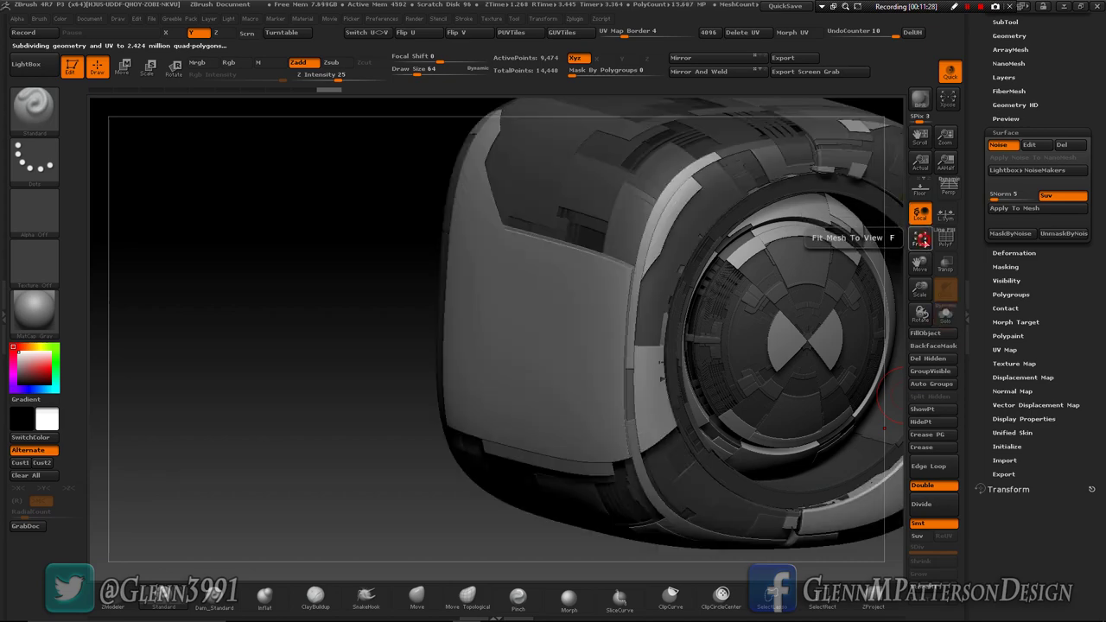
pyautogui.click(921, 240)
pyautogui.click(921, 239)
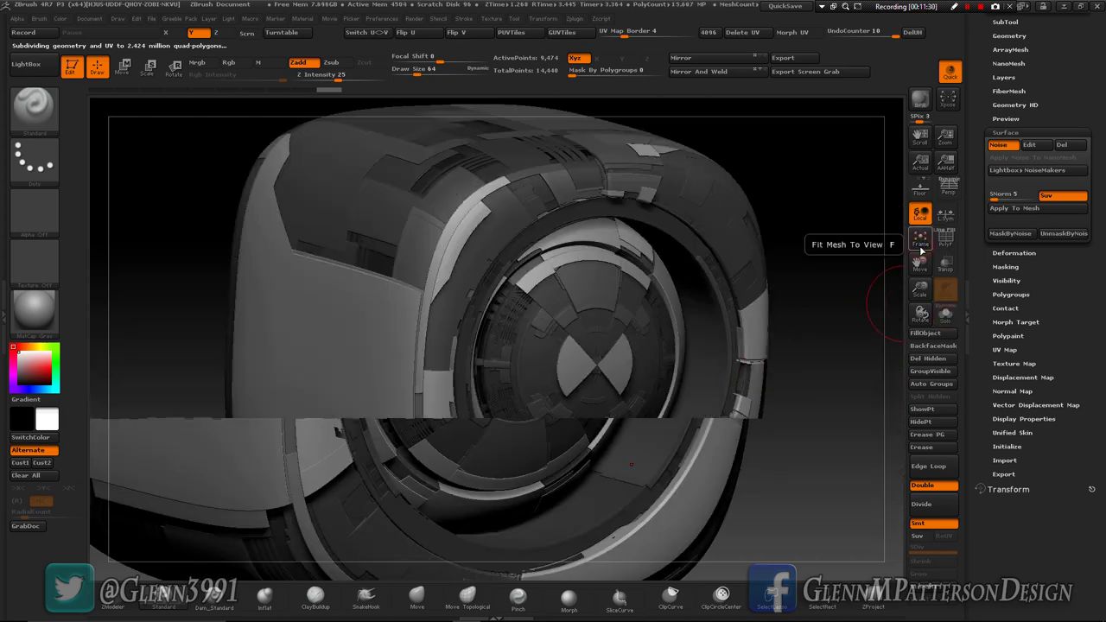
pyautogui.moveTo(667, 404); pyautogui.dragTo(667, 388)
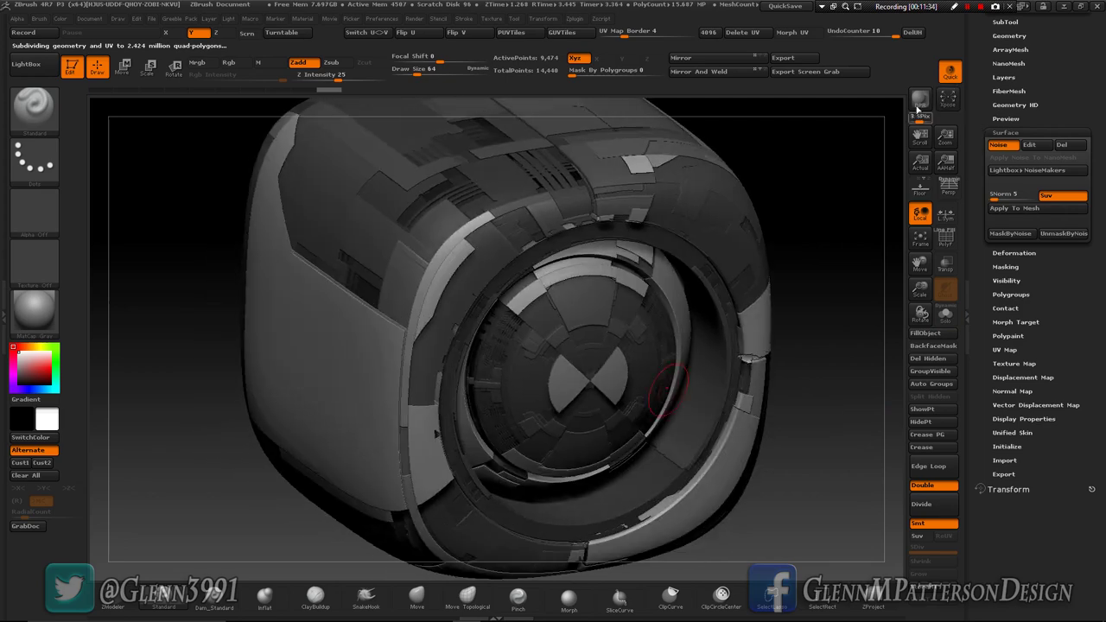
pyautogui.click(920, 99)
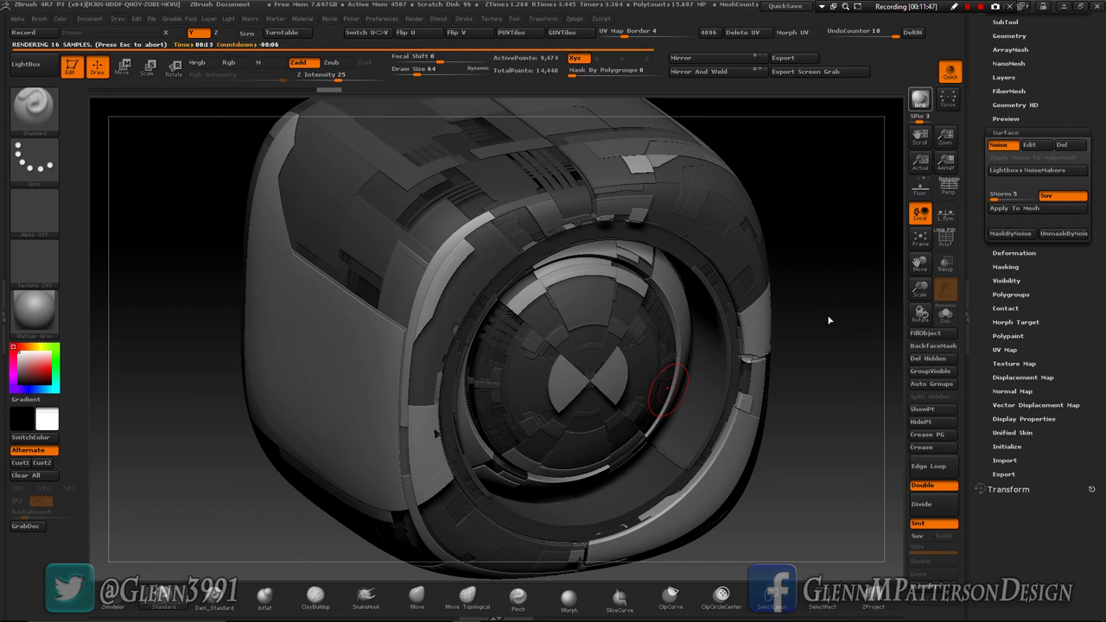
pyautogui.press('Escape')
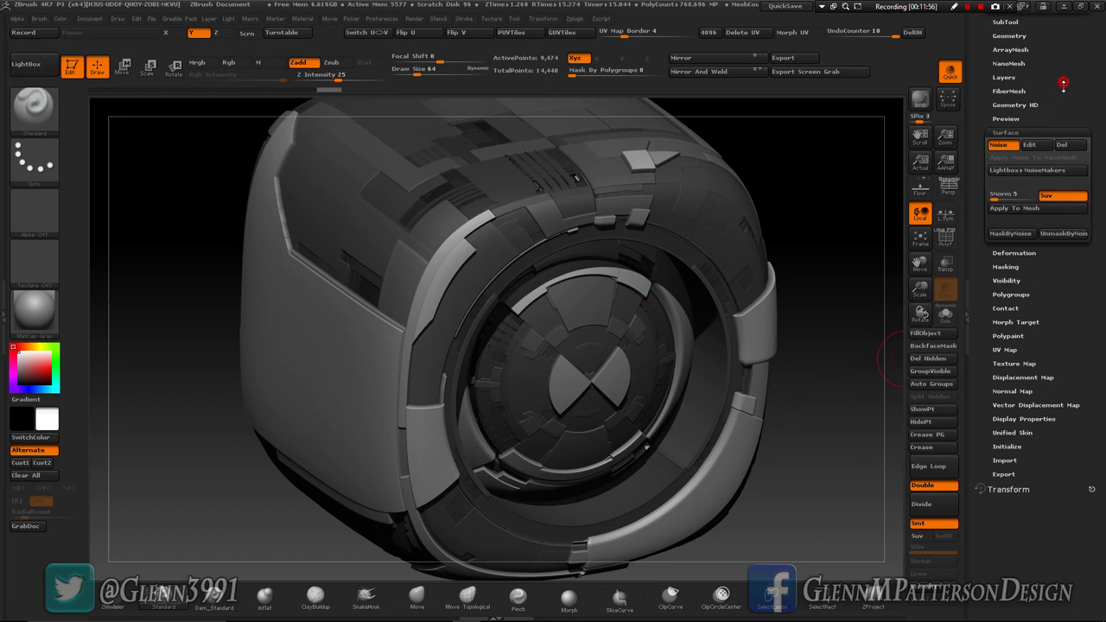
# Step: Load the plain, undetailed Sci Fi Cube tool from disk and switch back to the detailed cube
pyautogui.moveTo(1063, 83); pyautogui.dragTo(1015, 220)
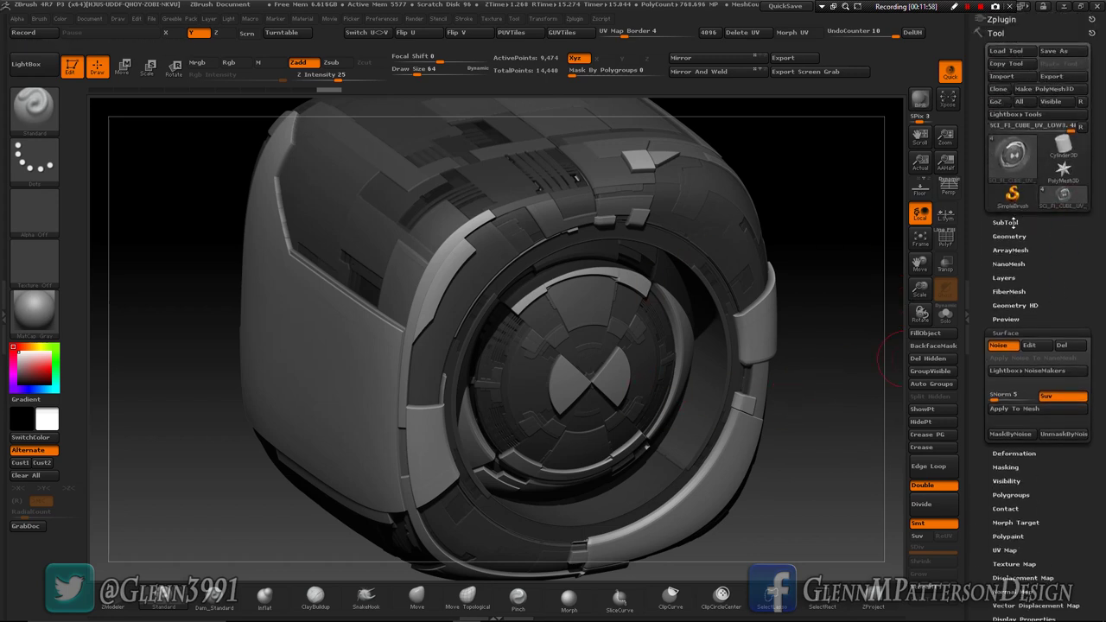
pyautogui.click(1007, 51)
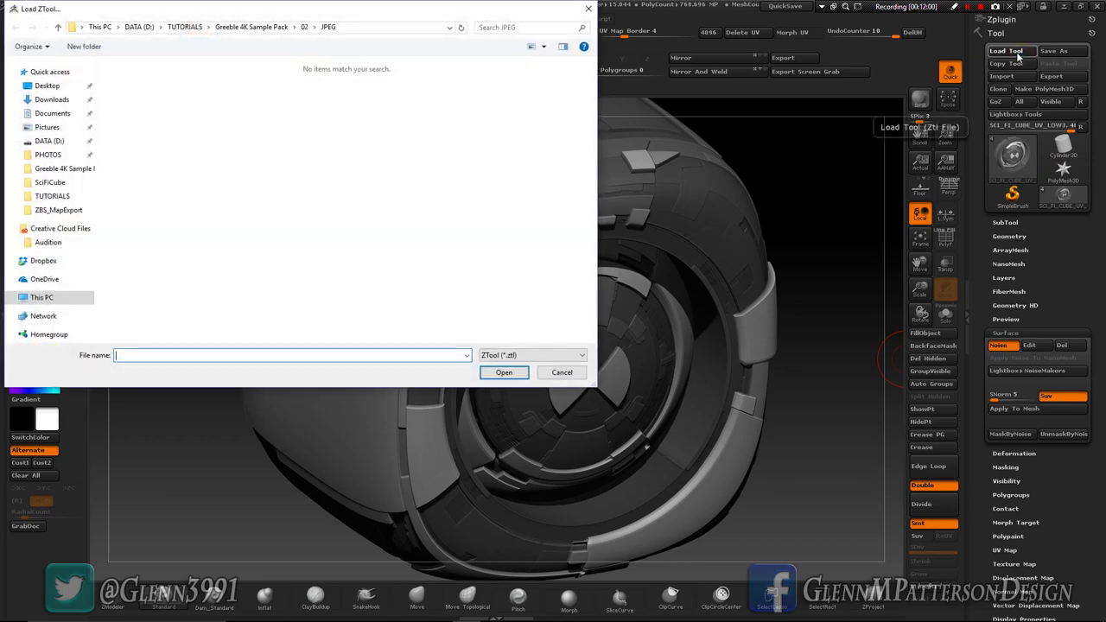
pyautogui.click(43, 72)
pyautogui.doubleClick(158, 258)
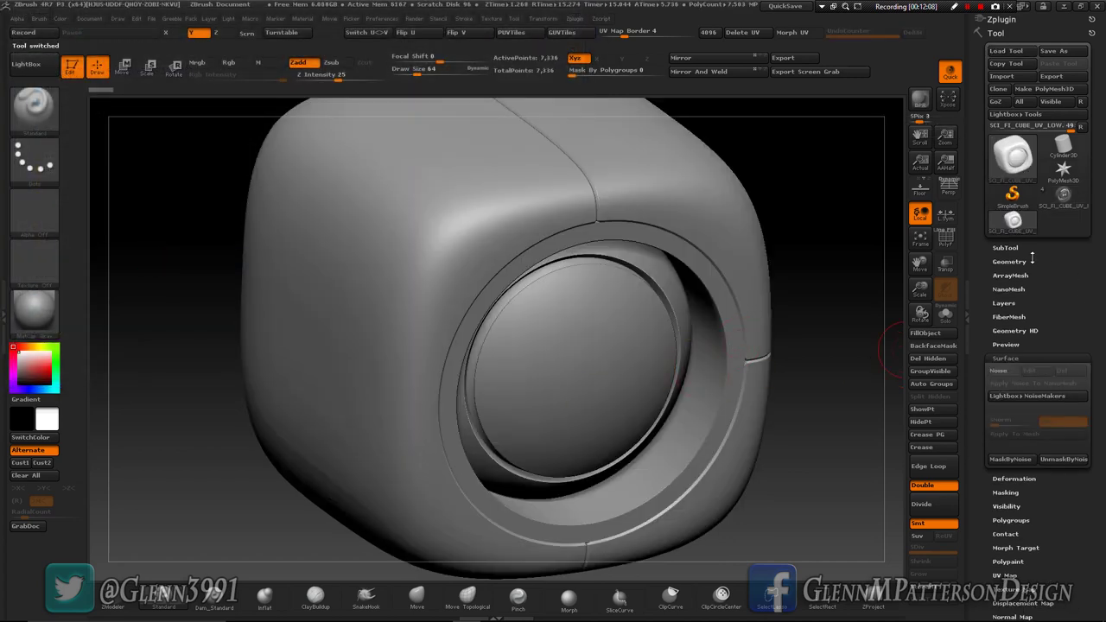
pyautogui.click(1062, 193)
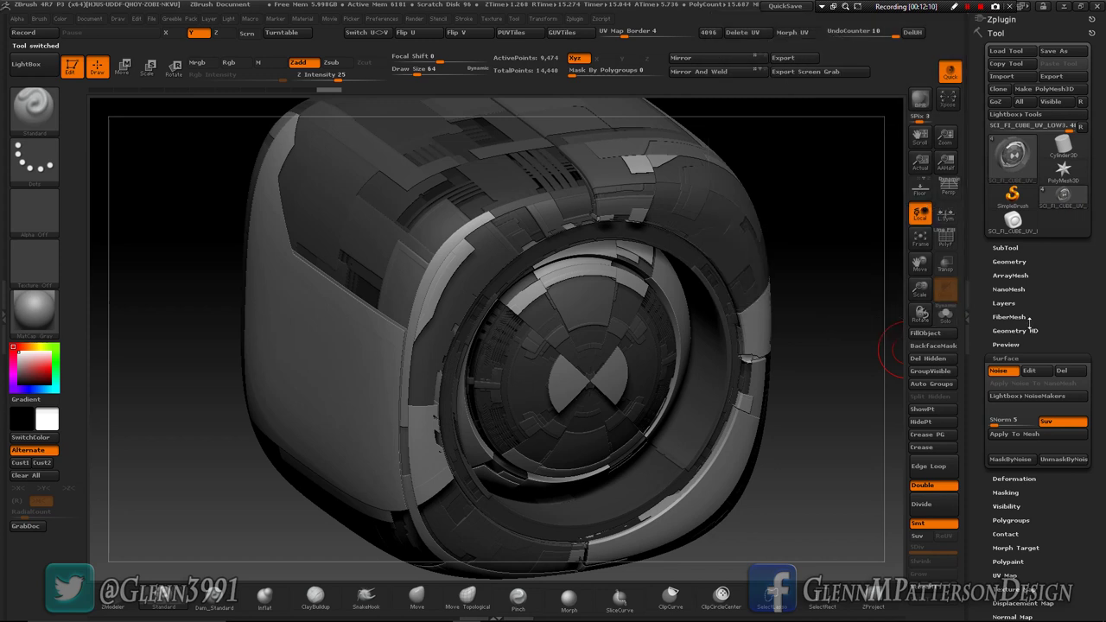
# Step: Append the plain cube as a subtool of the detailed cube and hide the appended piece
pyautogui.click(1005, 248)
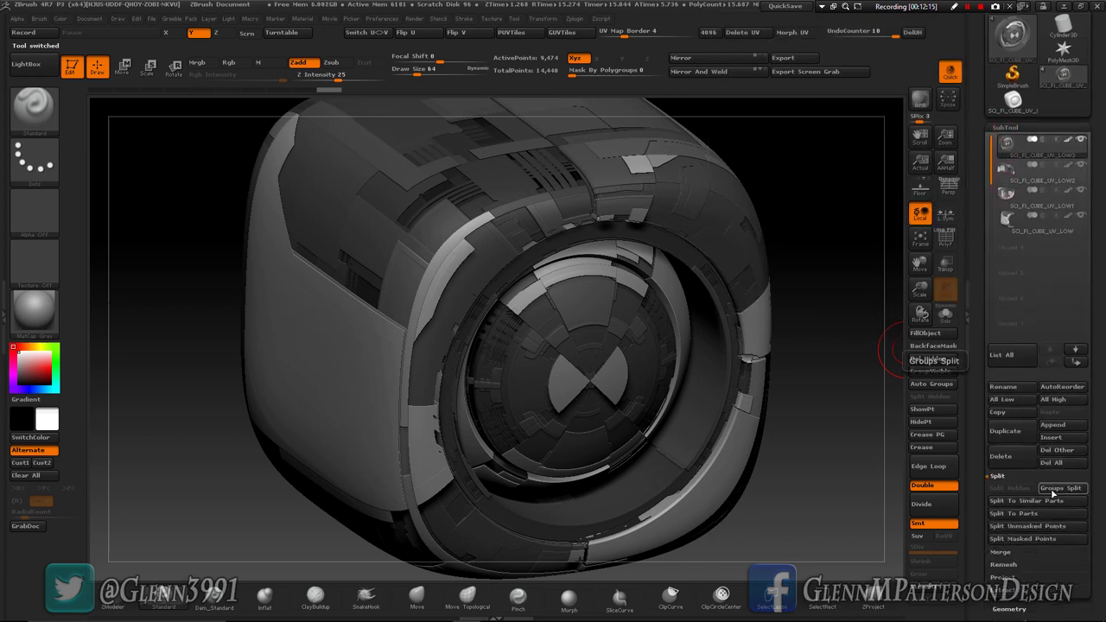
pyautogui.click(1052, 424)
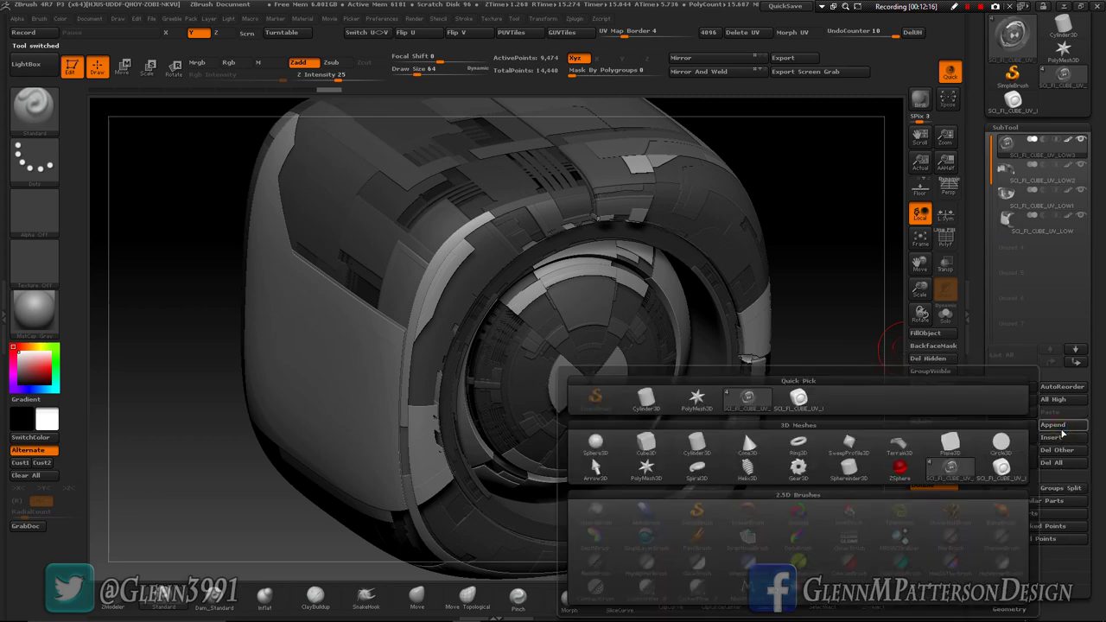
pyautogui.click(798, 400)
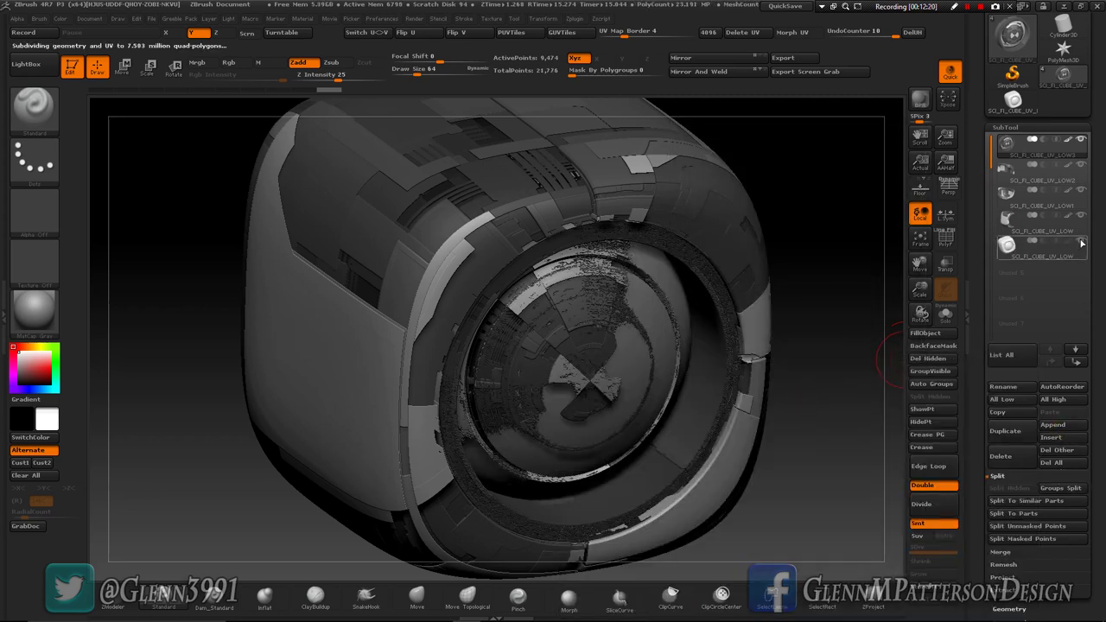
pyautogui.click(1080, 244)
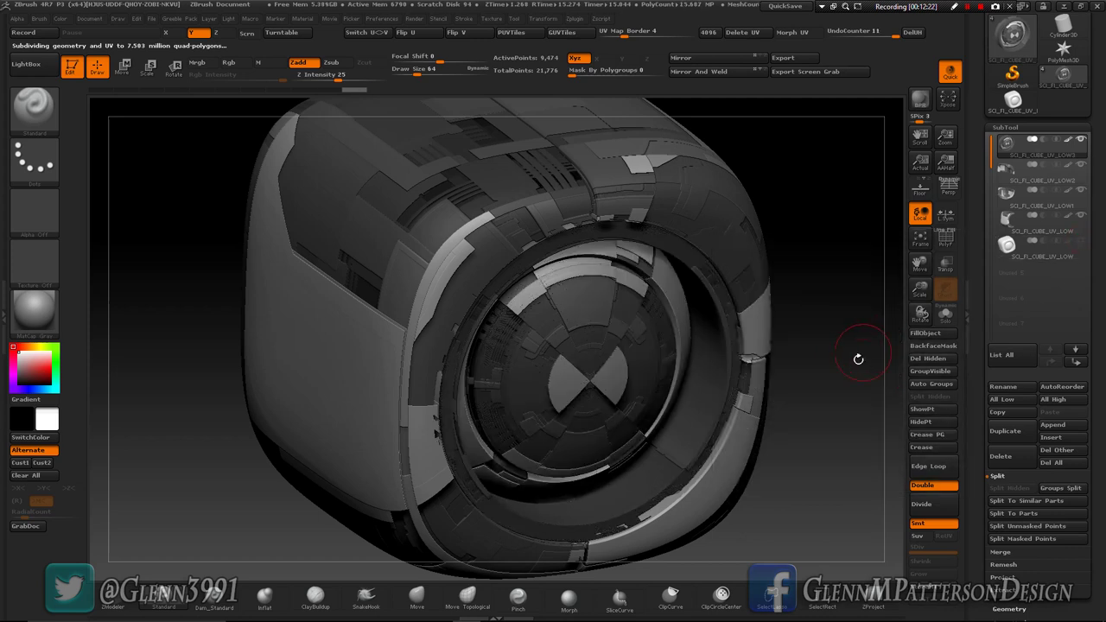
# Step: Isolate the appended plain cube subtool and apply its Dynamic Subdiv as real subdivision levels
pyautogui.click(945, 316)
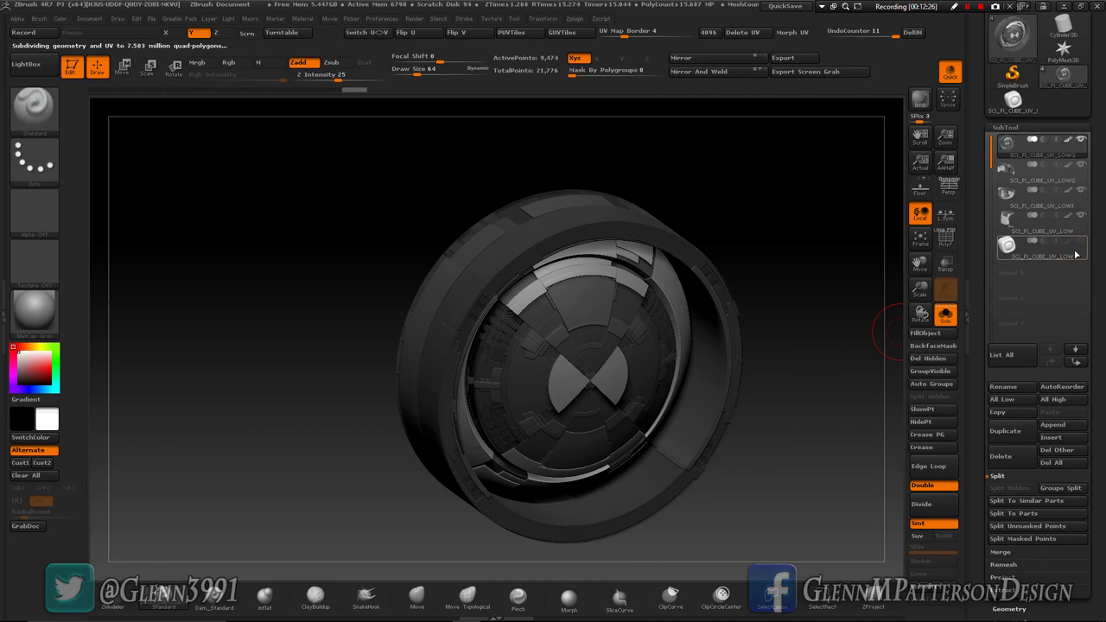
pyautogui.click(1076, 254)
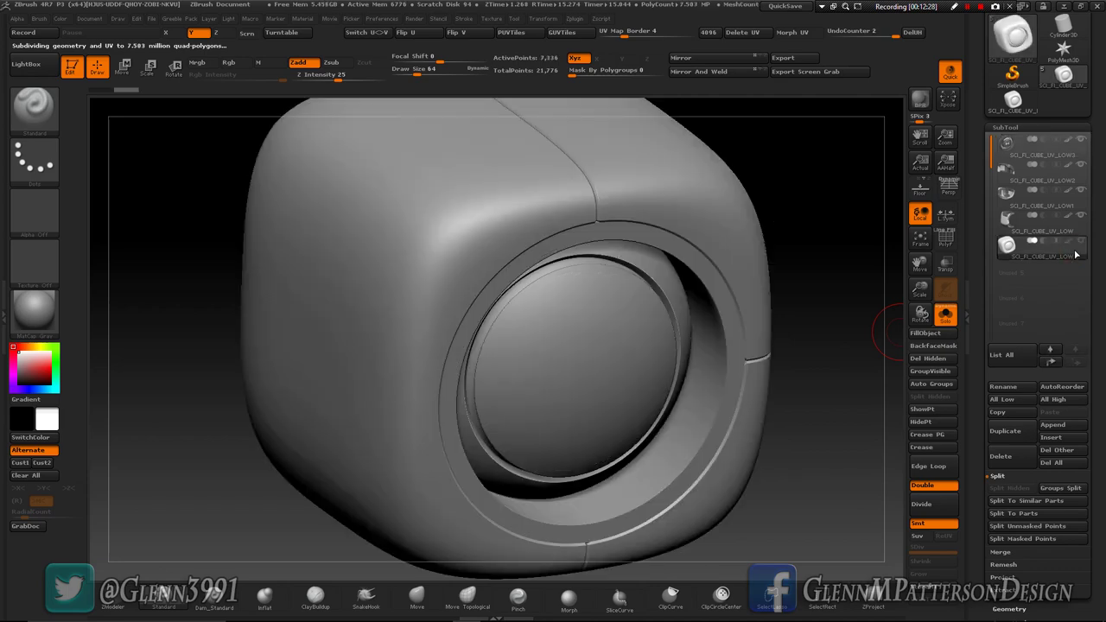
pyautogui.moveTo(633, 415)
pyautogui.mouseDown(button='right')
pyautogui.moveTo(734, 415)
pyautogui.moveTo(630, 409)
pyautogui.mouseUp(button='right')
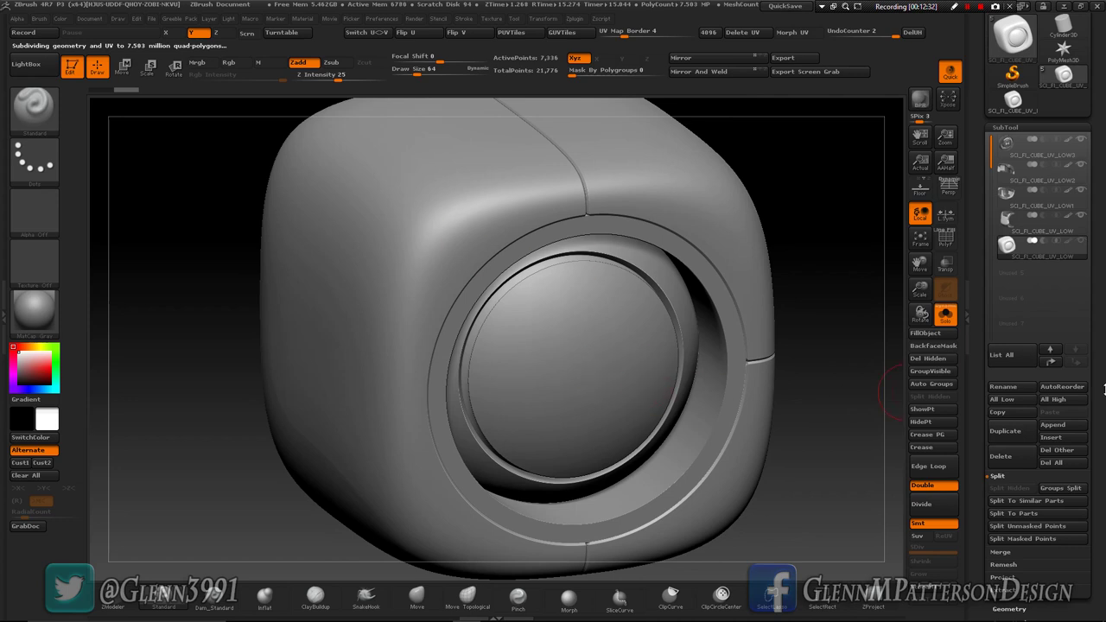
pyautogui.scroll(-5, 1056, 425)
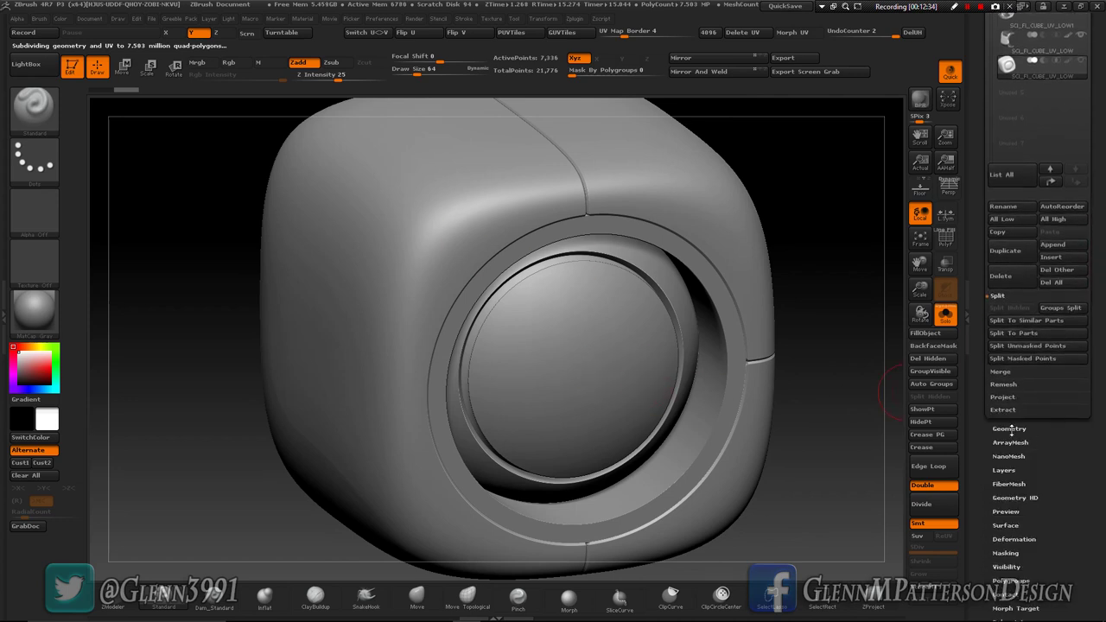
pyautogui.click(1009, 428)
pyautogui.scroll(4, 1103, 383)
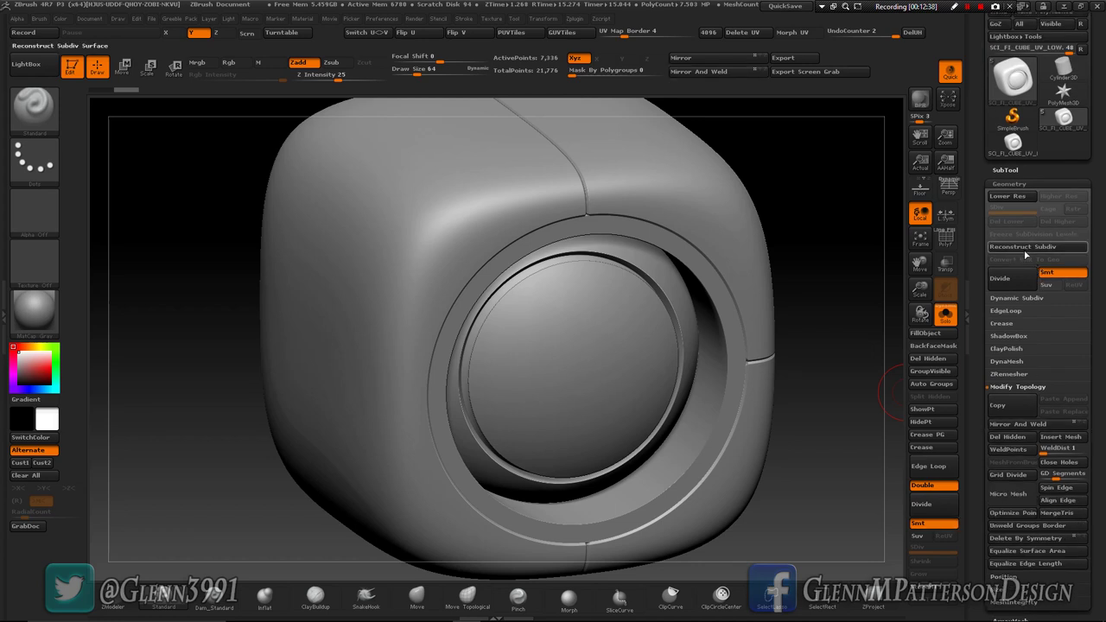
pyautogui.click(994, 298)
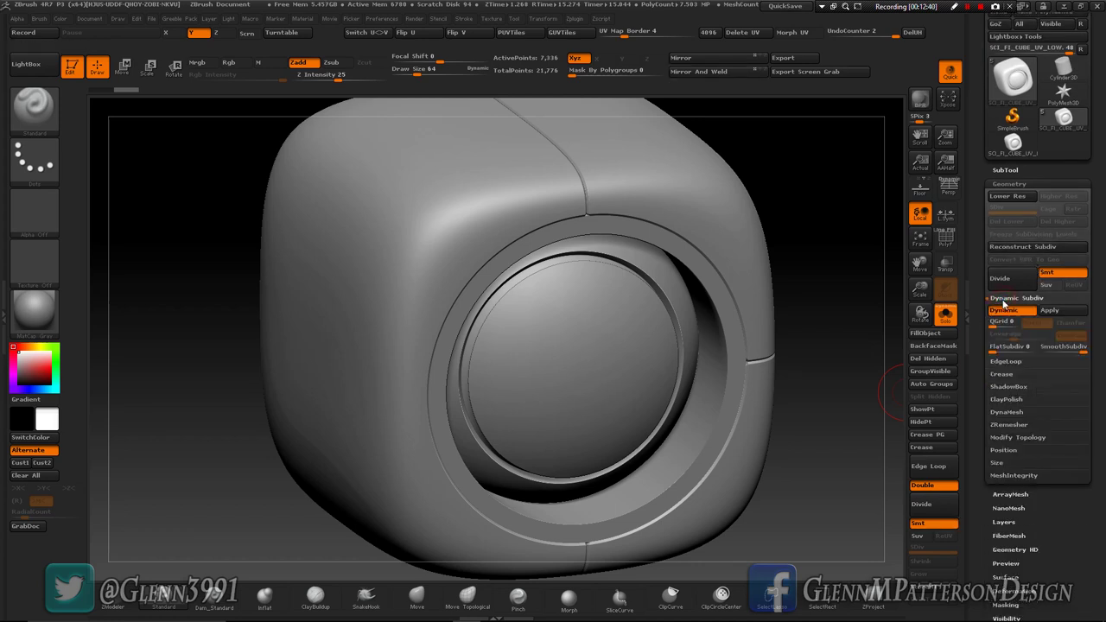
pyautogui.click(1065, 315)
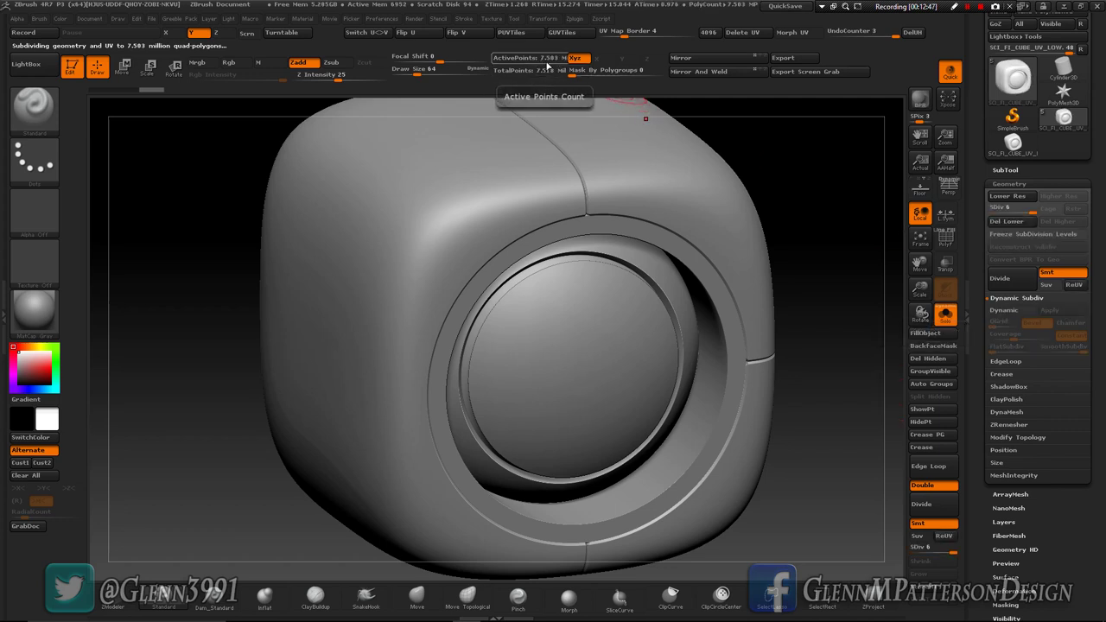
# Step: Try dividing the plain cube once more to SDiv 7, and undo the extra subdivision
pyautogui.moveTo(603, 355)
pyautogui.mouseDown()
pyautogui.moveTo(557, 354)
pyautogui.moveTo(585, 353)
pyautogui.moveTo(598, 367)
pyautogui.mouseUp()
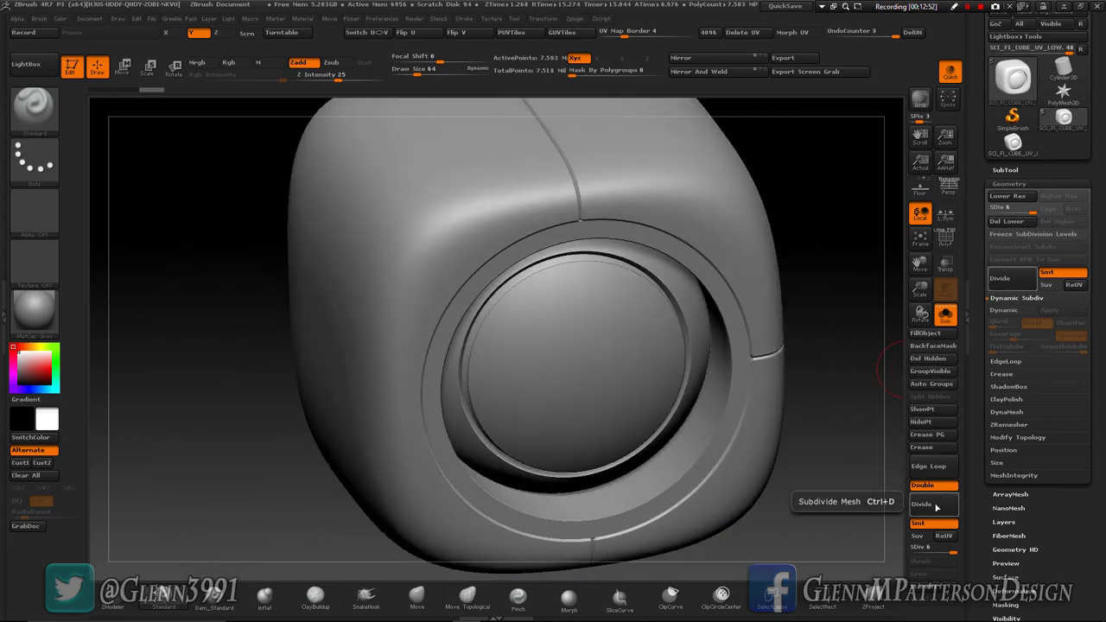
pyautogui.click(935, 507)
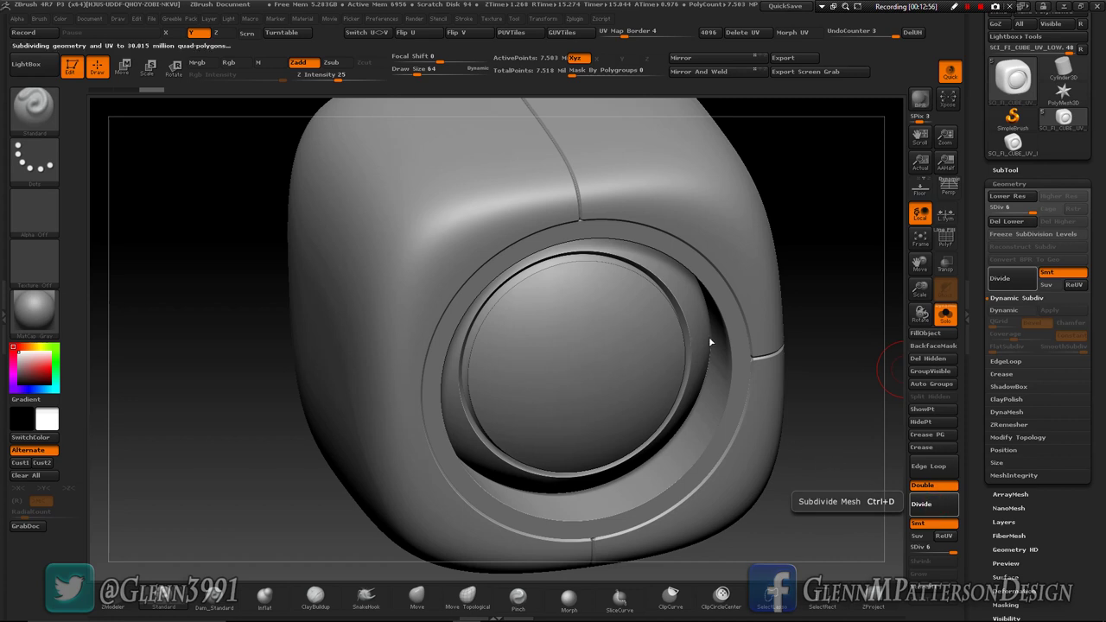
pyautogui.press('ctrl')
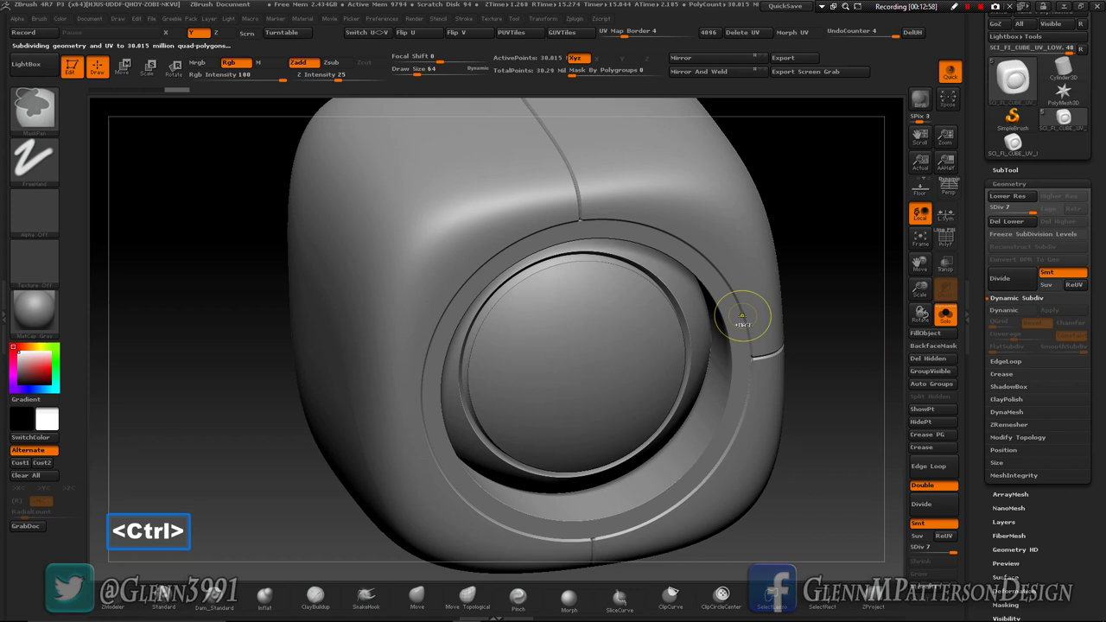
pyautogui.hotkey('ctrl', 'z')
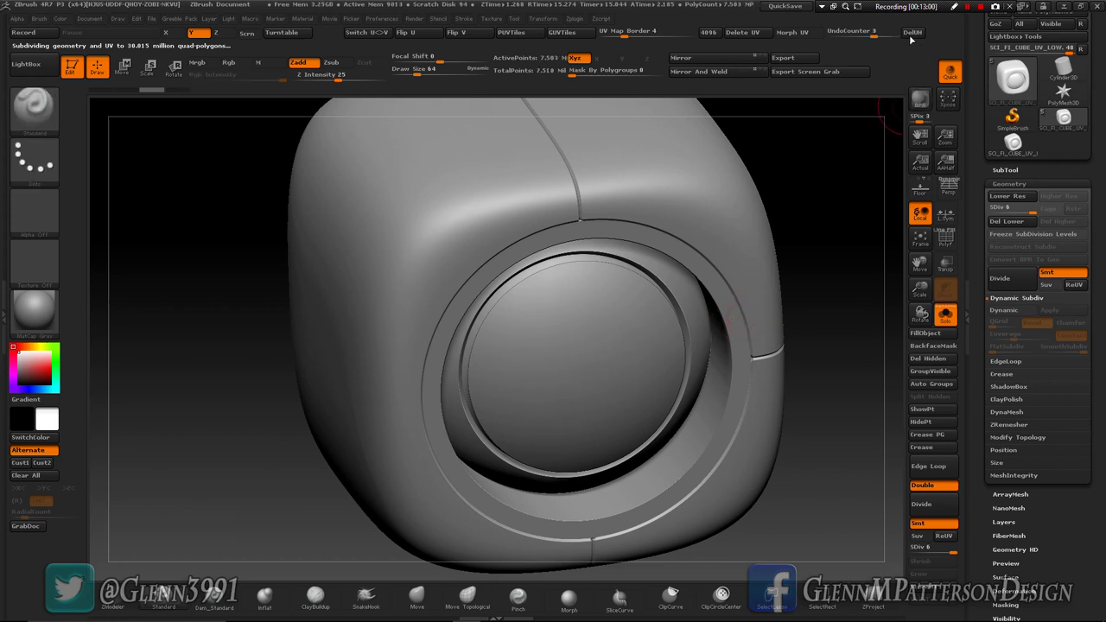
# Step: Switch to the C-shaped side shell and delete its undo history
pyautogui.moveTo(753, 341); pyautogui.dragTo(762, 361)
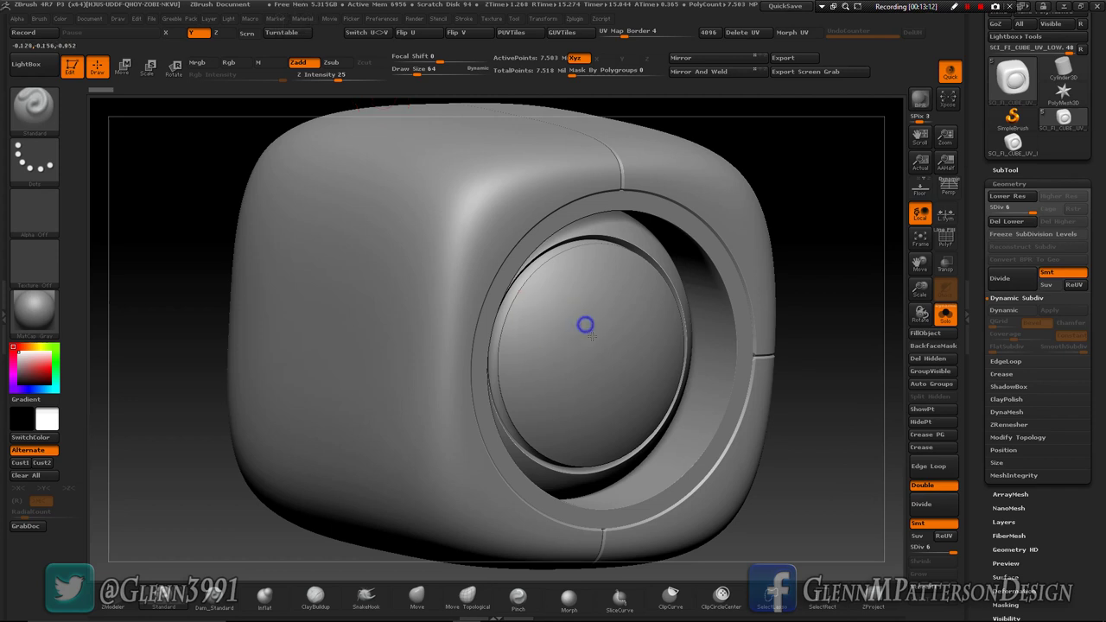
pyautogui.moveTo(584, 323); pyautogui.dragTo(589, 341, button='right')
pyautogui.click(920, 238)
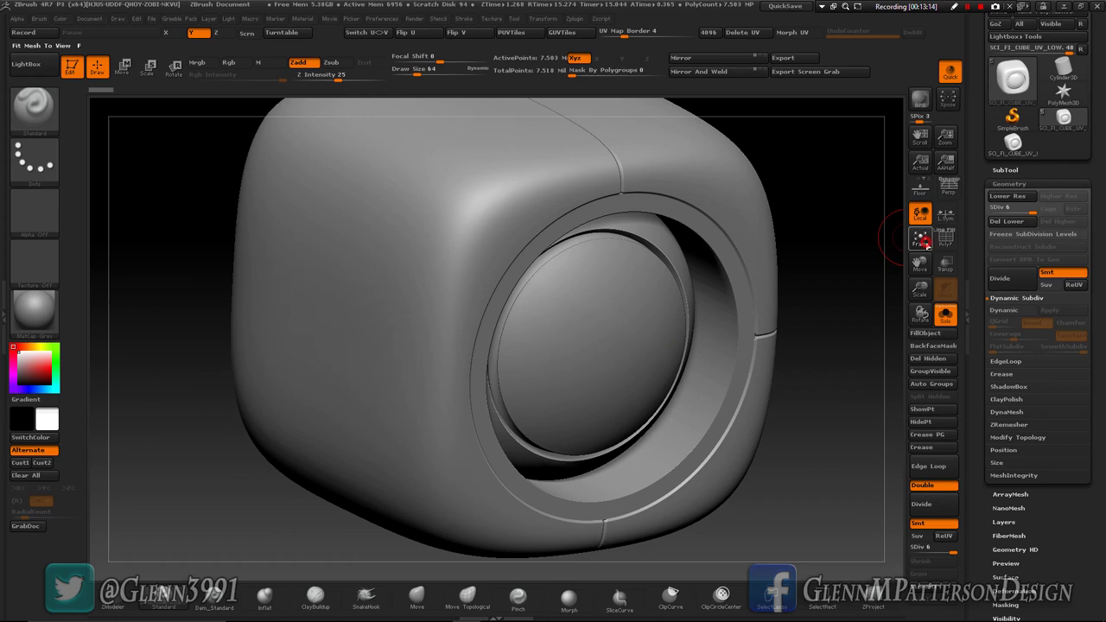
pyautogui.click(920, 238)
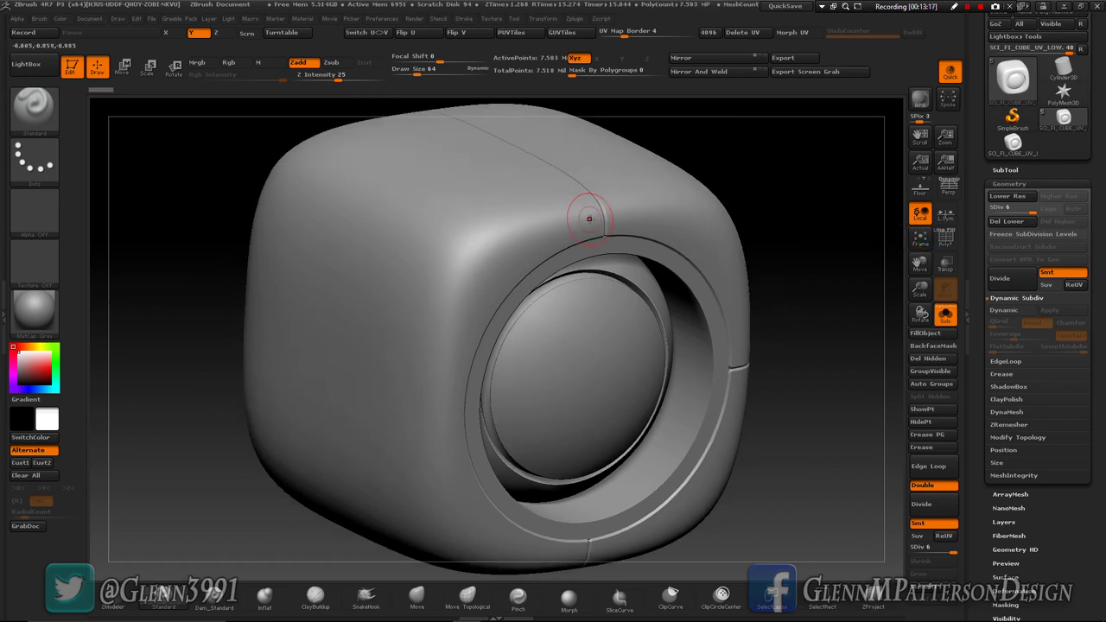
pyautogui.hotkey('shift', 'd')
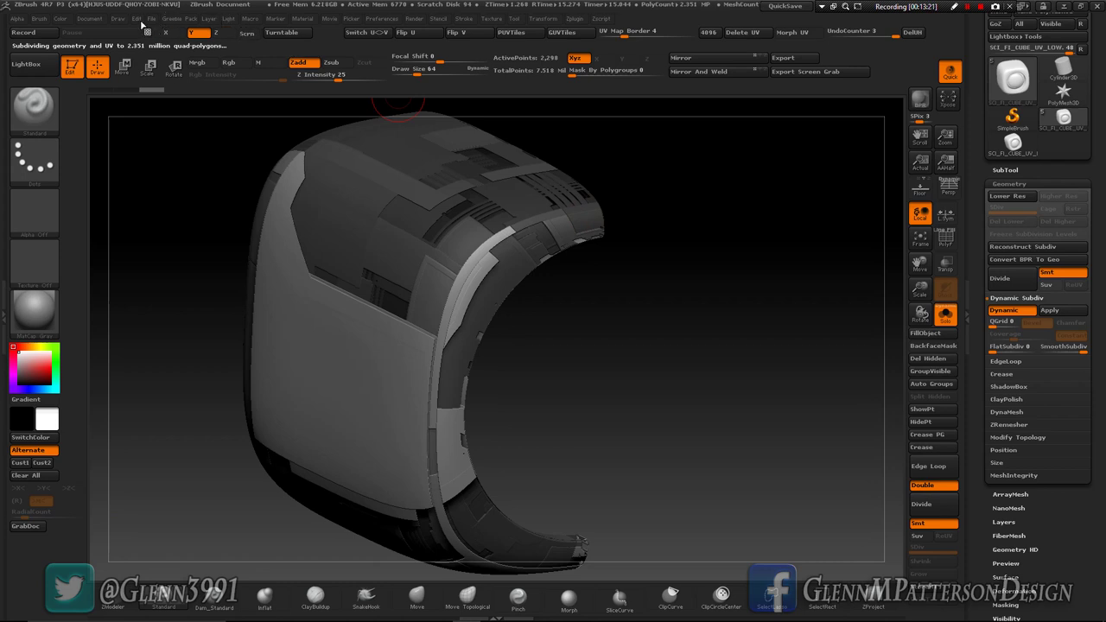
pyautogui.click(138, 19)
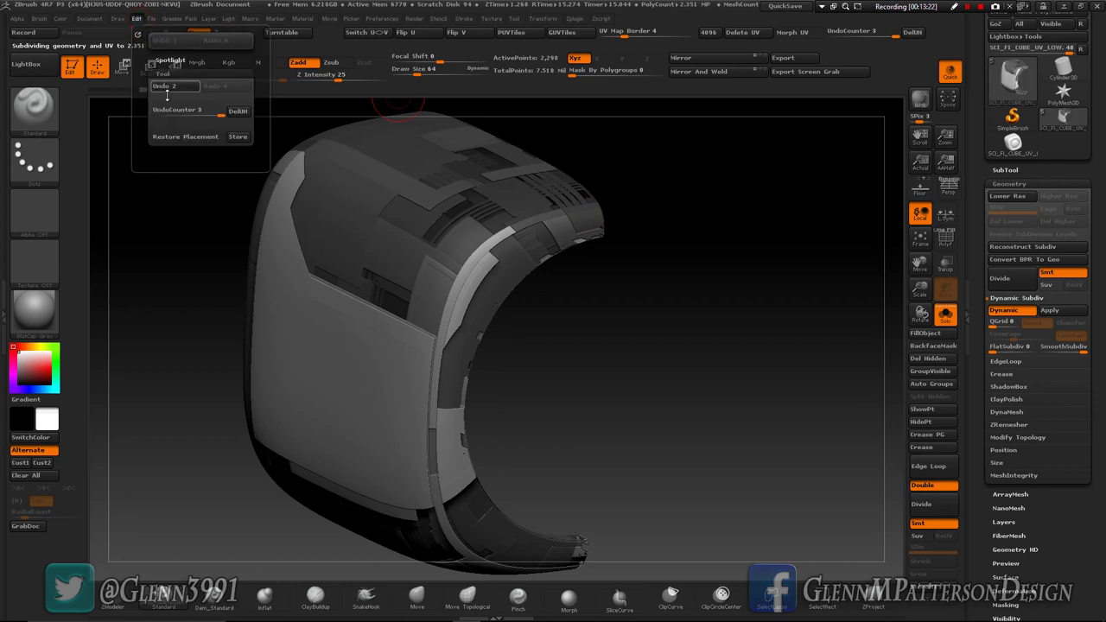
pyautogui.click(240, 114)
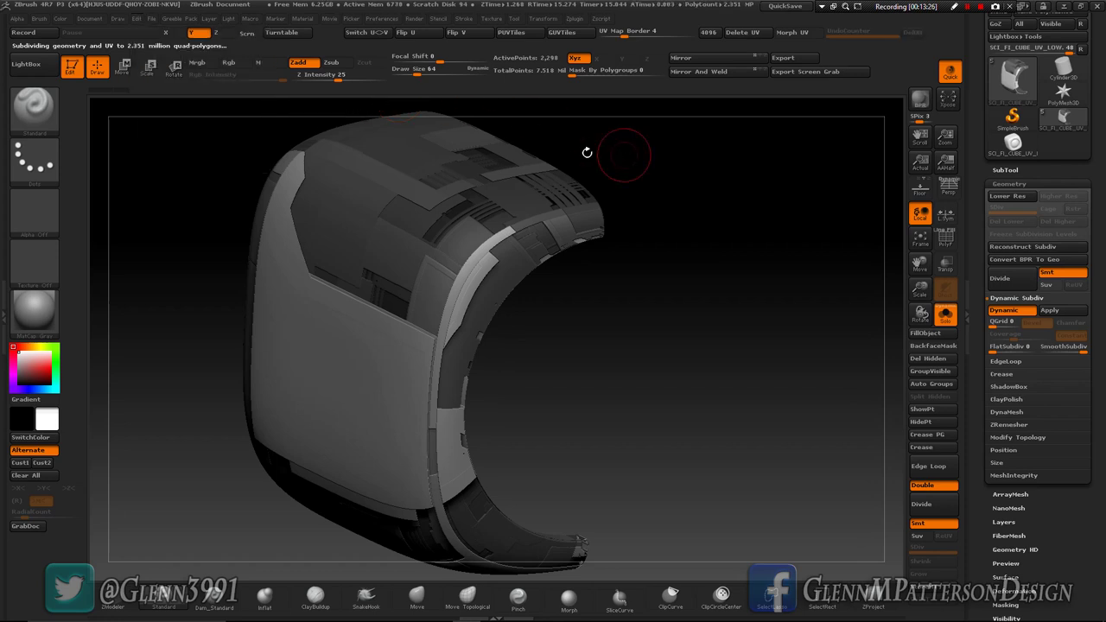
# Step: Switch to the lower shell subtool and delete its undo history
pyautogui.keyDown('alt'); pyautogui.click(549, 184); pyautogui.keyUp('alt')
pyautogui.hotkey('ctrl', 'd')
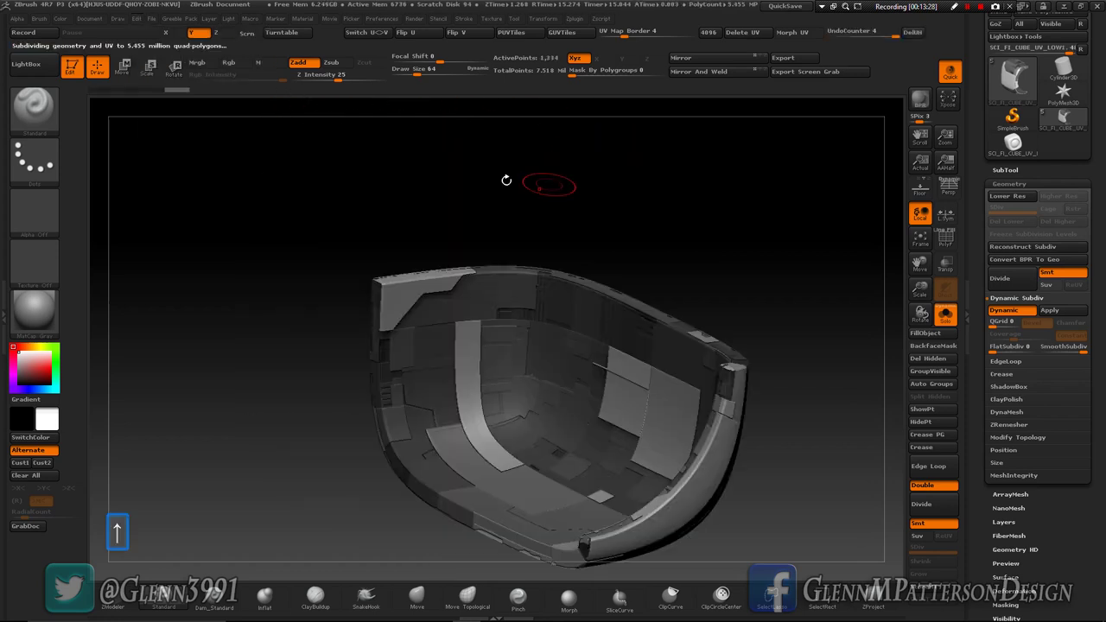
pyautogui.click(136, 18)
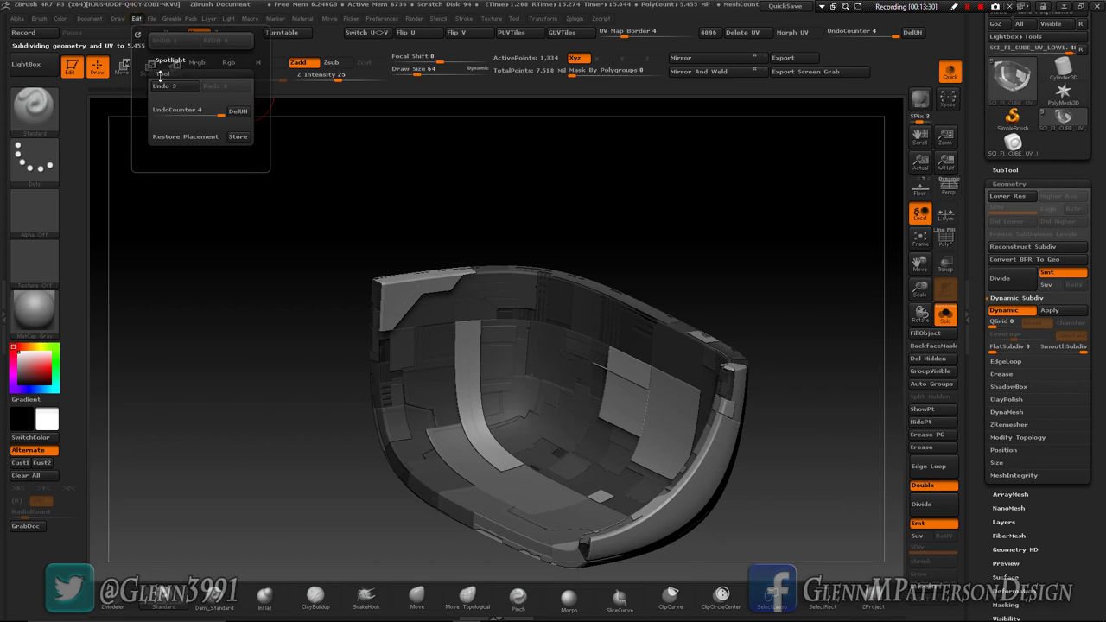
pyautogui.click(234, 113)
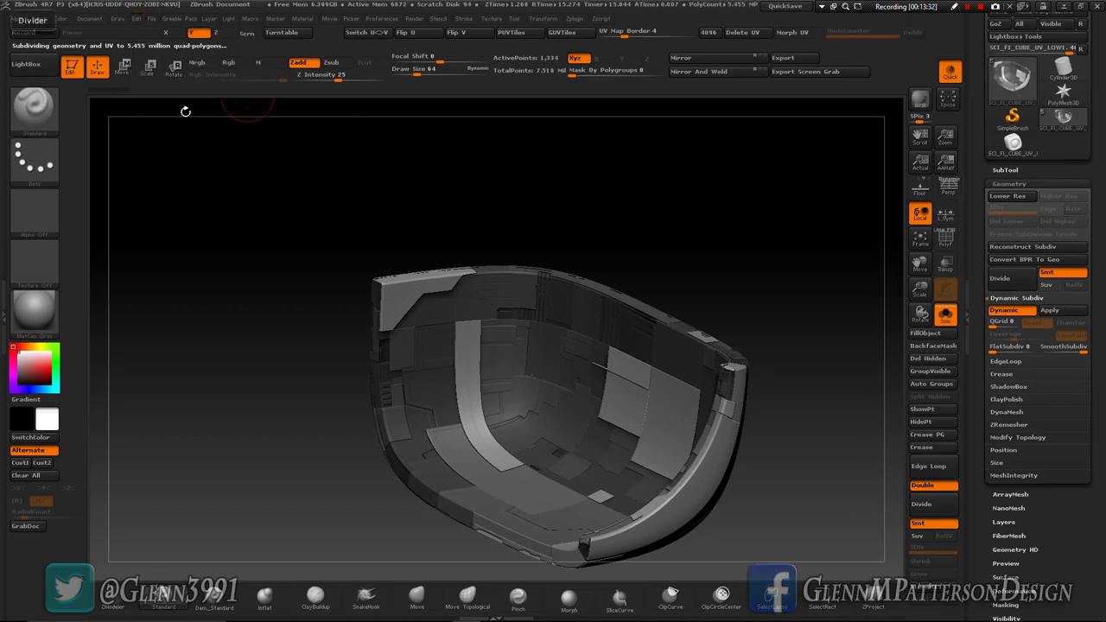
# Step: Switch to the upper shell subtool and delete its undo history
pyautogui.moveTo(248, 149); pyautogui.dragTo(239, 136)
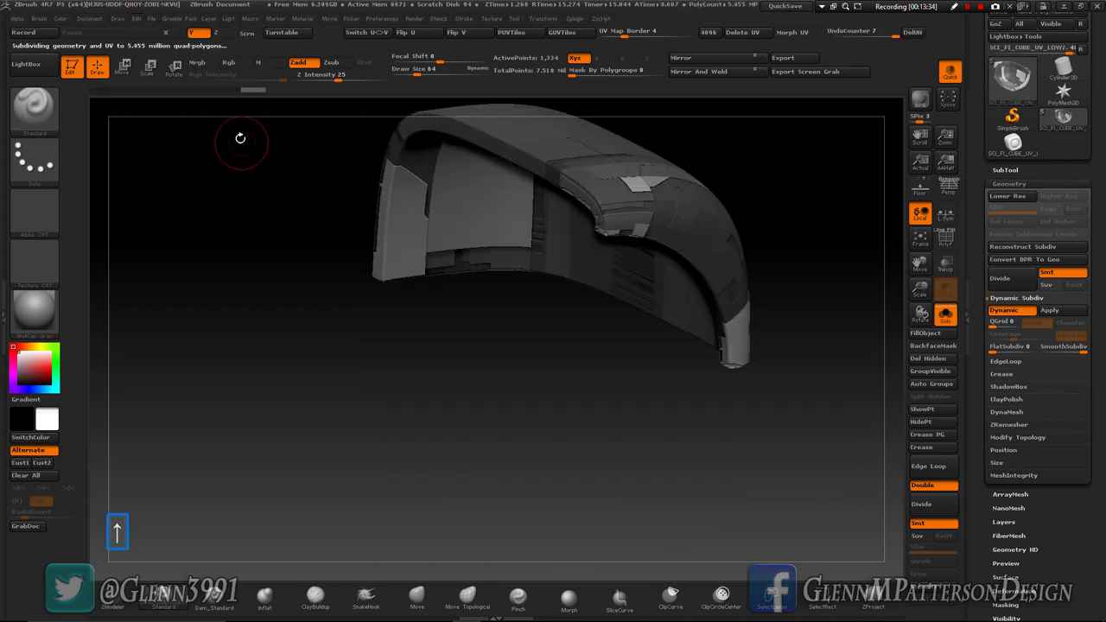
pyautogui.click(137, 18)
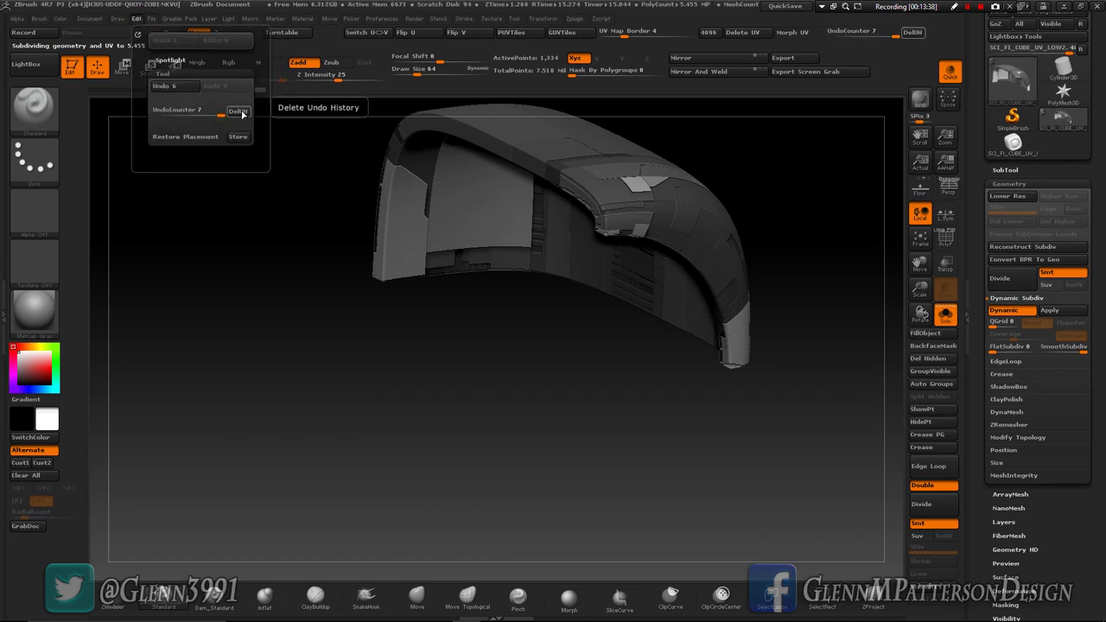
pyautogui.click(240, 113)
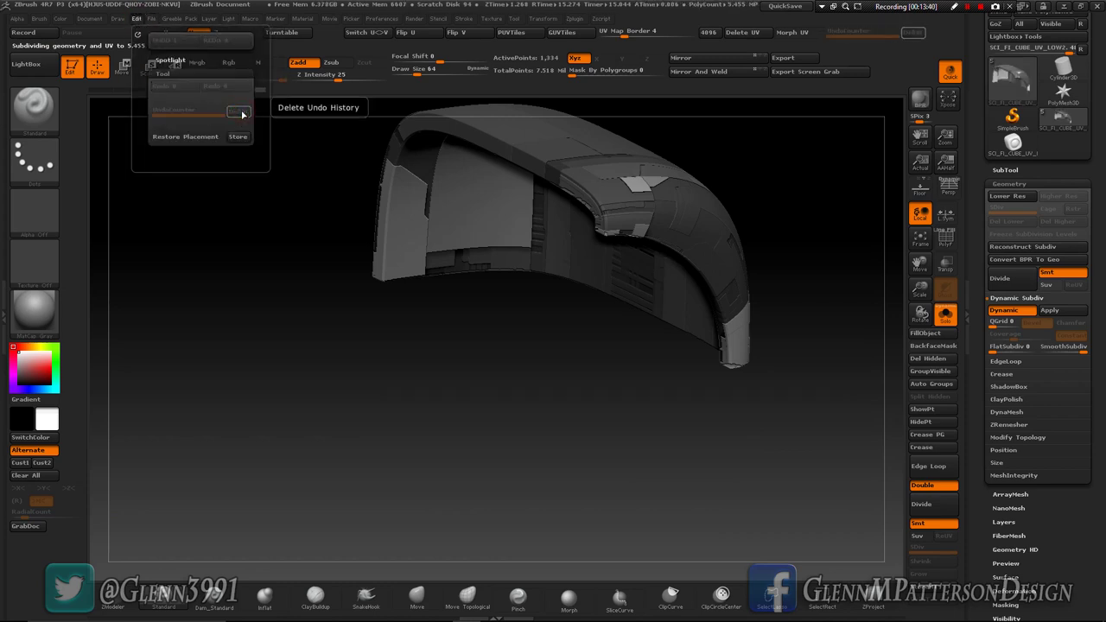
# Step: Switch to the ring and dome subtool and delete its undo history
pyautogui.press('Up')
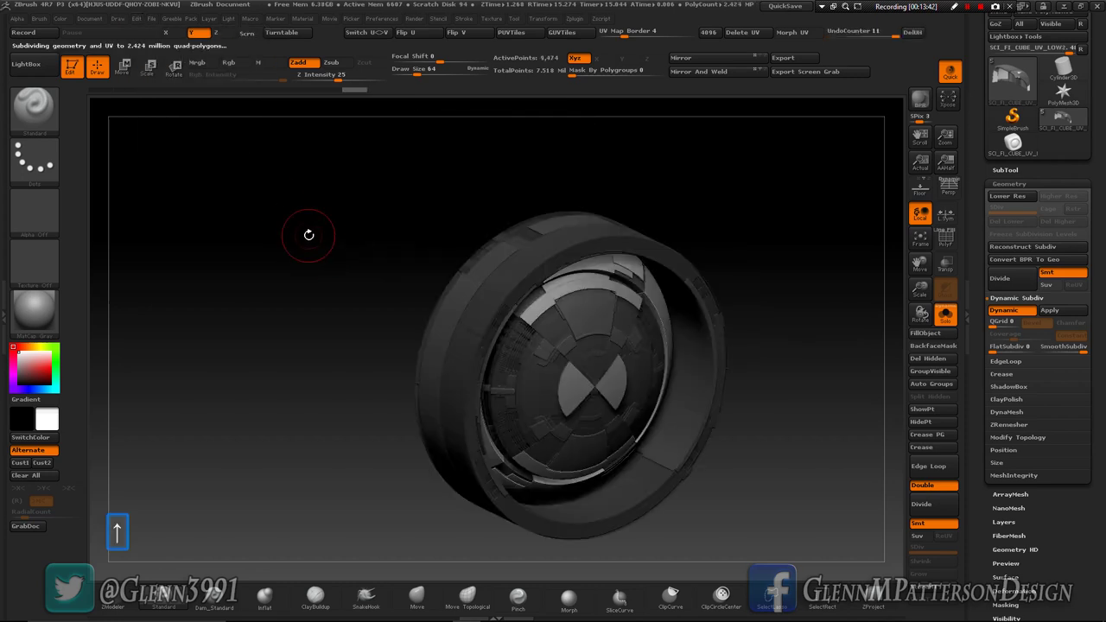
pyautogui.click(152, 21)
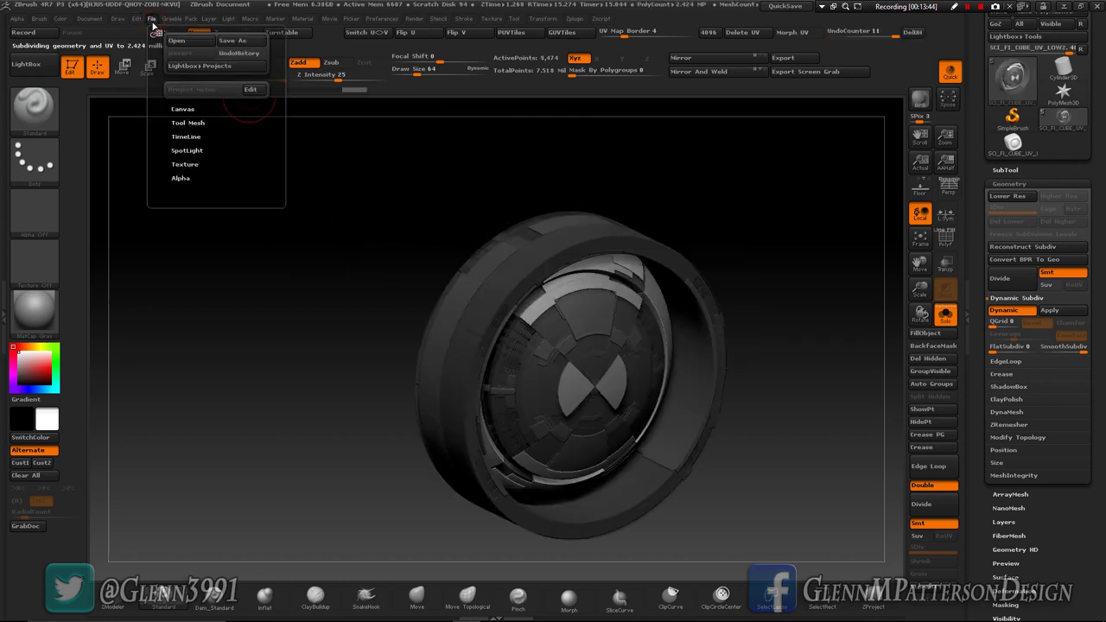
pyautogui.moveTo(137, 19)
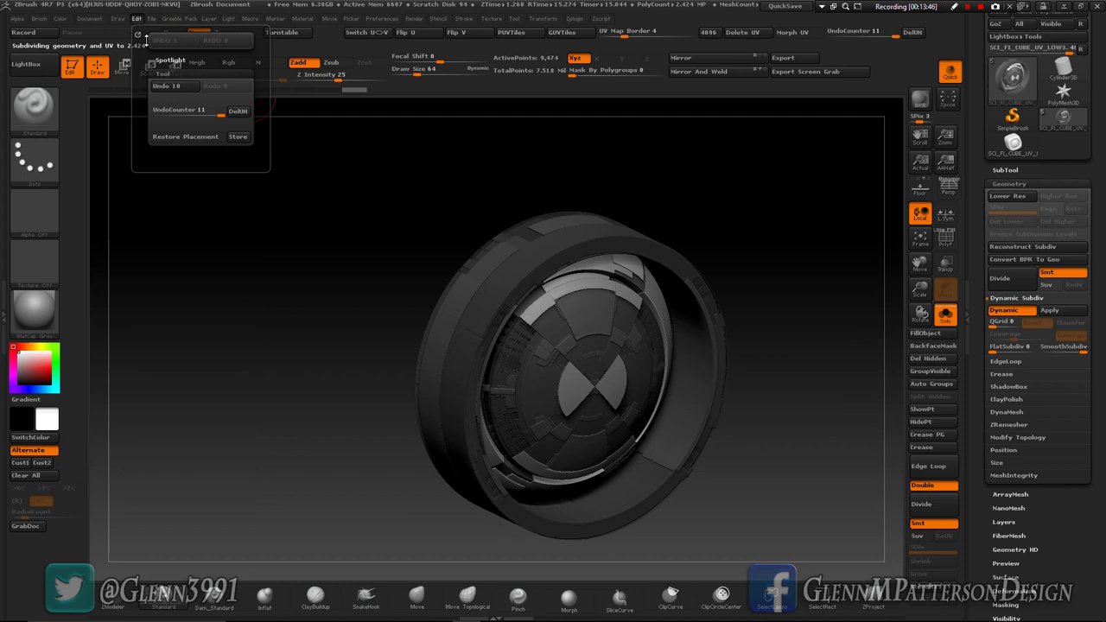
pyautogui.click(236, 110)
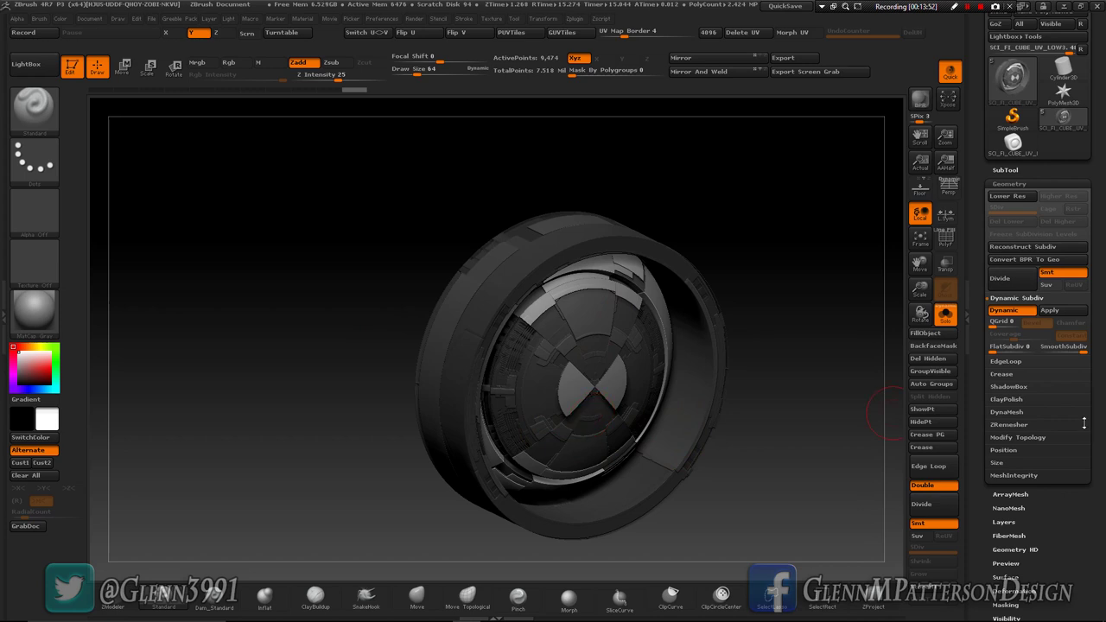
# Step: Apply the ring and dome subtool's Dynamic Subdiv, divided once more, and bake its noise into the mesh with Convert BPR To Geo
pyautogui.click(1067, 312)
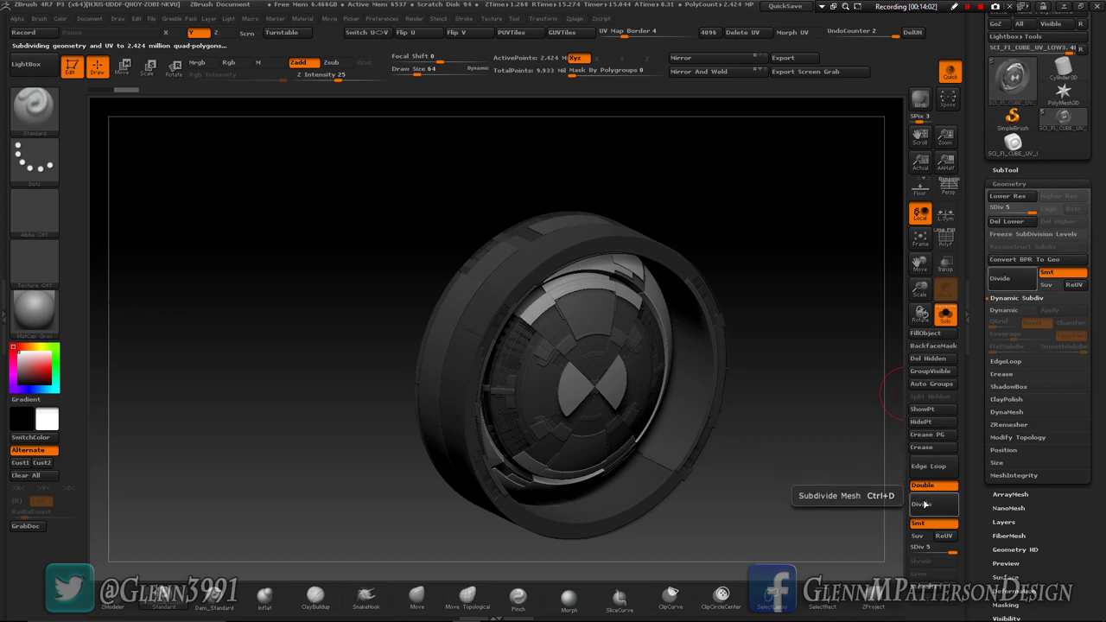
pyautogui.click(929, 510)
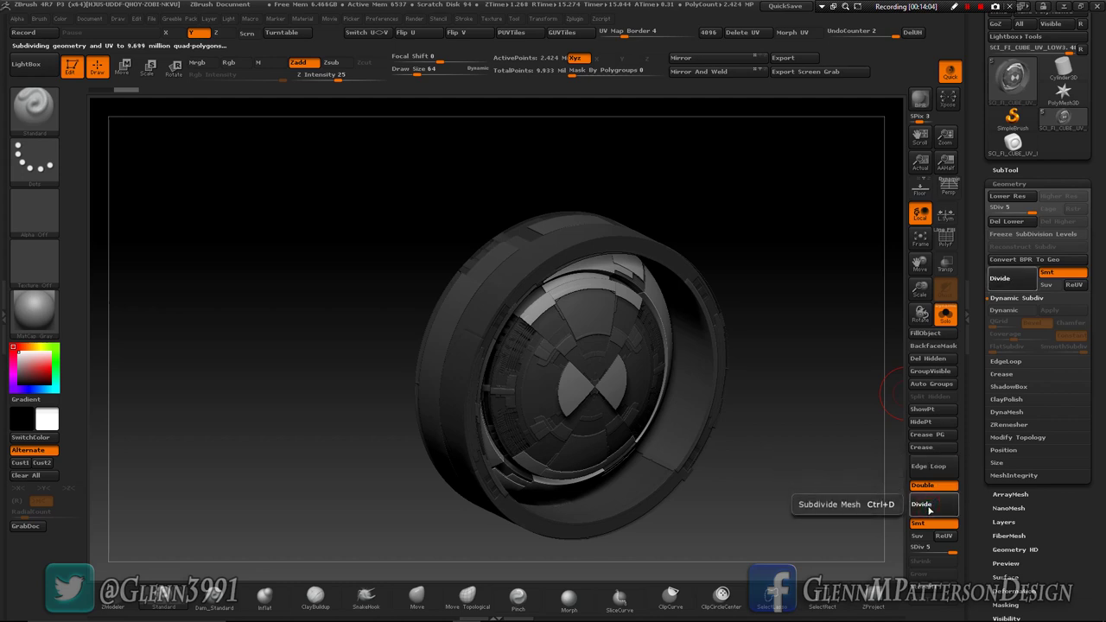
pyautogui.click(1015, 261)
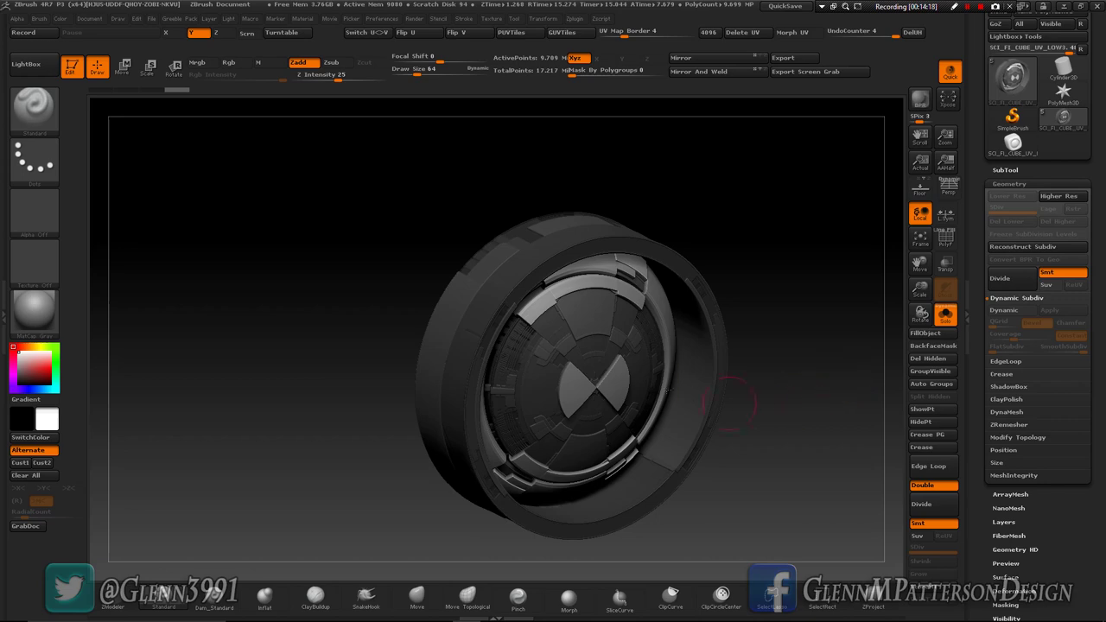
pyautogui.moveTo(551, 401); pyautogui.dragTo(750, 371)
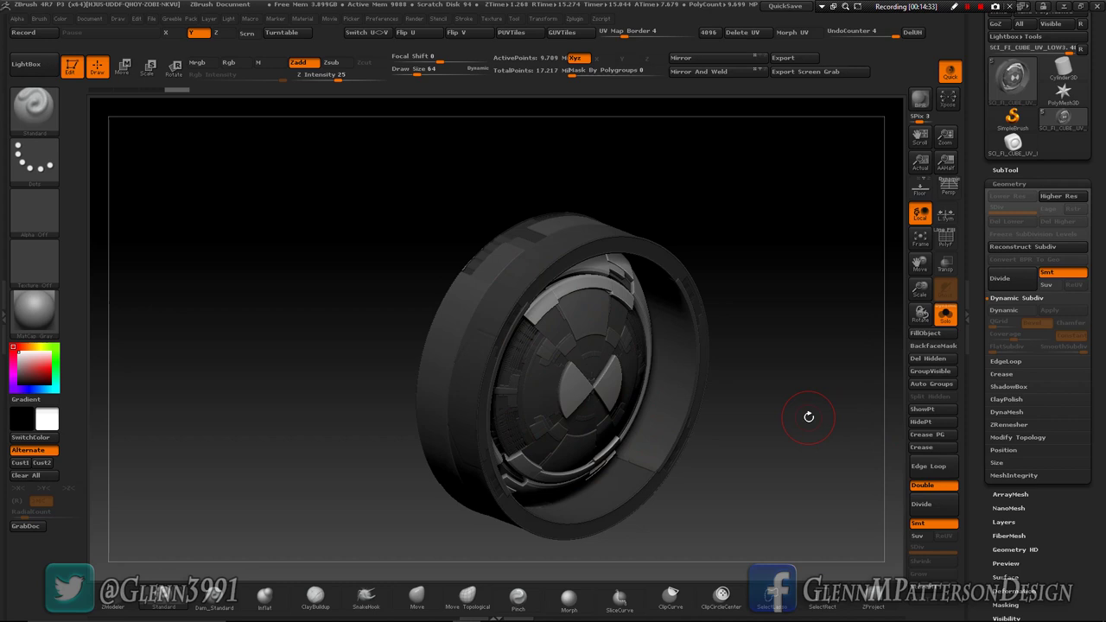
# Step: Select the plain cube subtool in Solo mode and isolate the polygroup of its ring and dome
pyautogui.press('n')
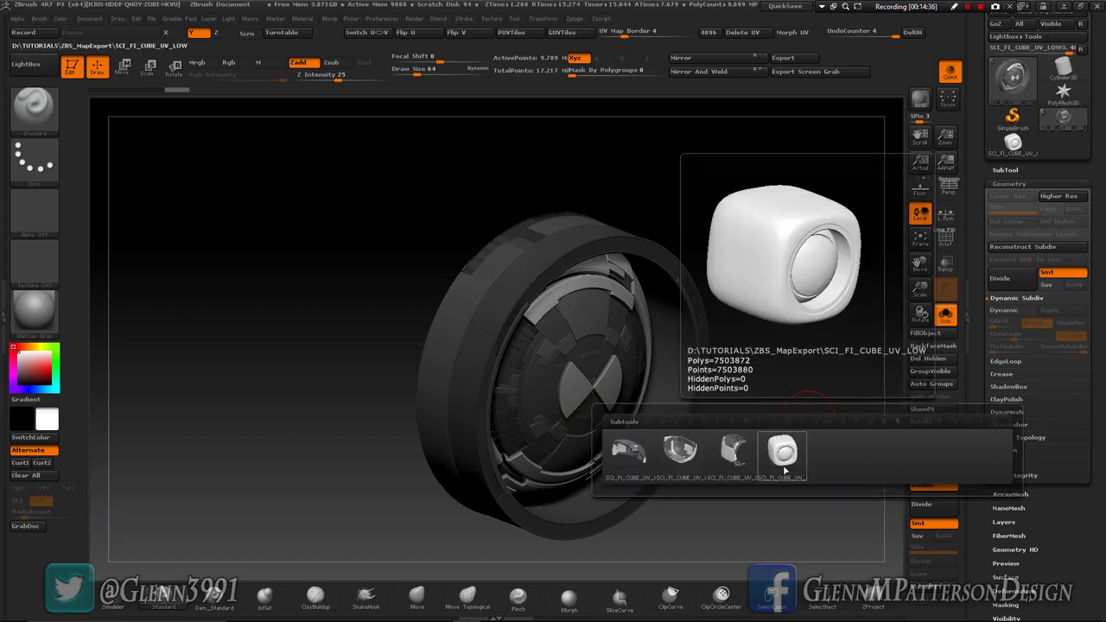
pyautogui.click(782, 451)
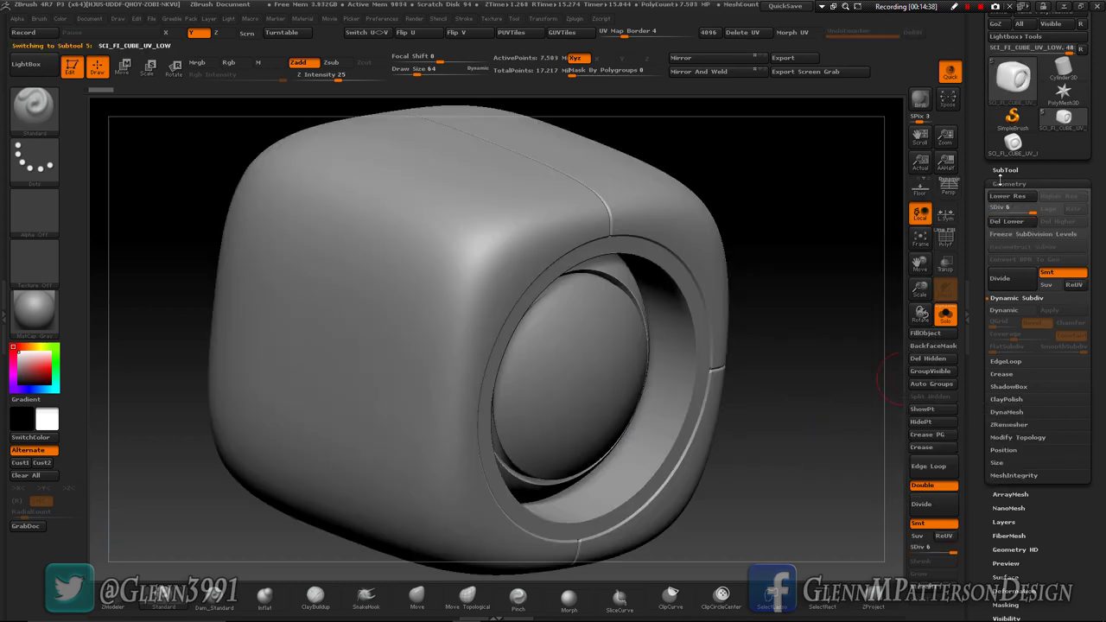
pyautogui.click(941, 318)
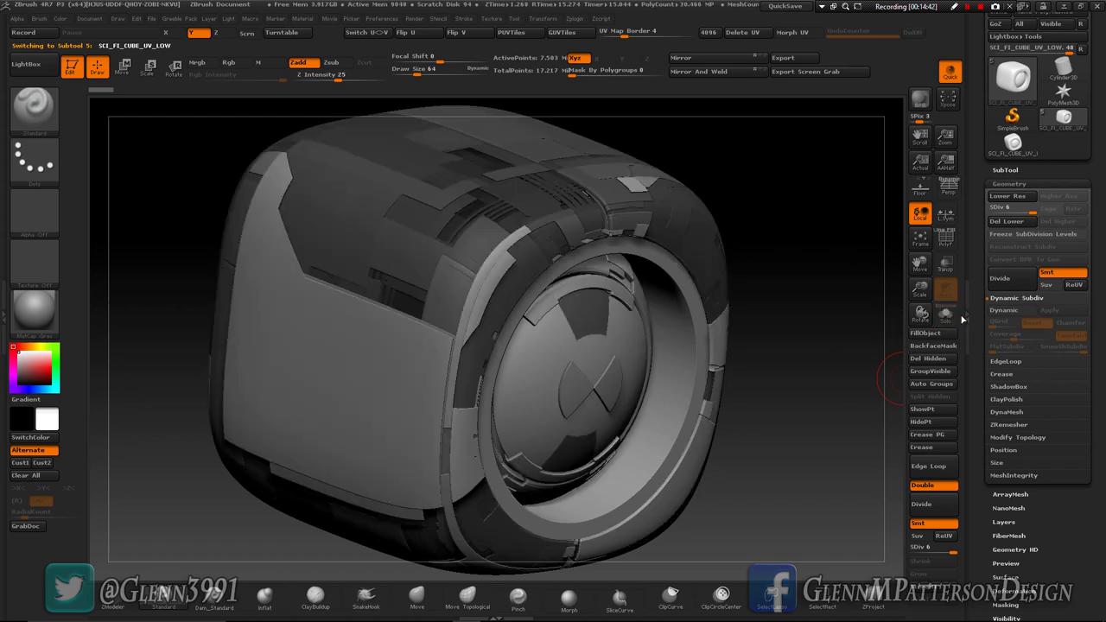
pyautogui.click(944, 316)
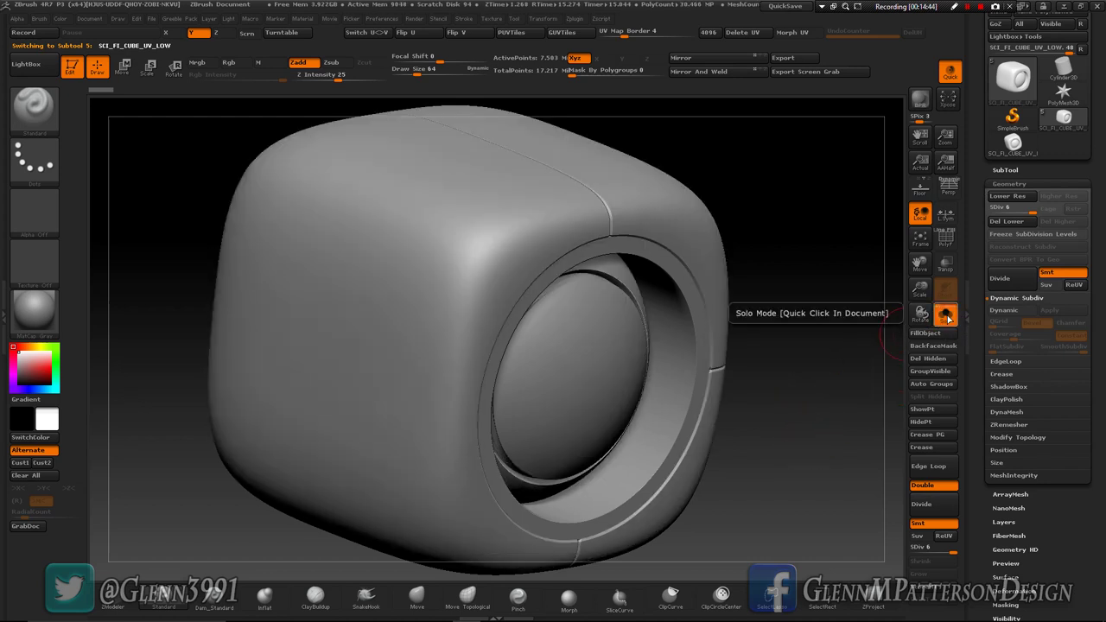
pyautogui.moveTo(834, 459); pyautogui.dragTo(820, 460)
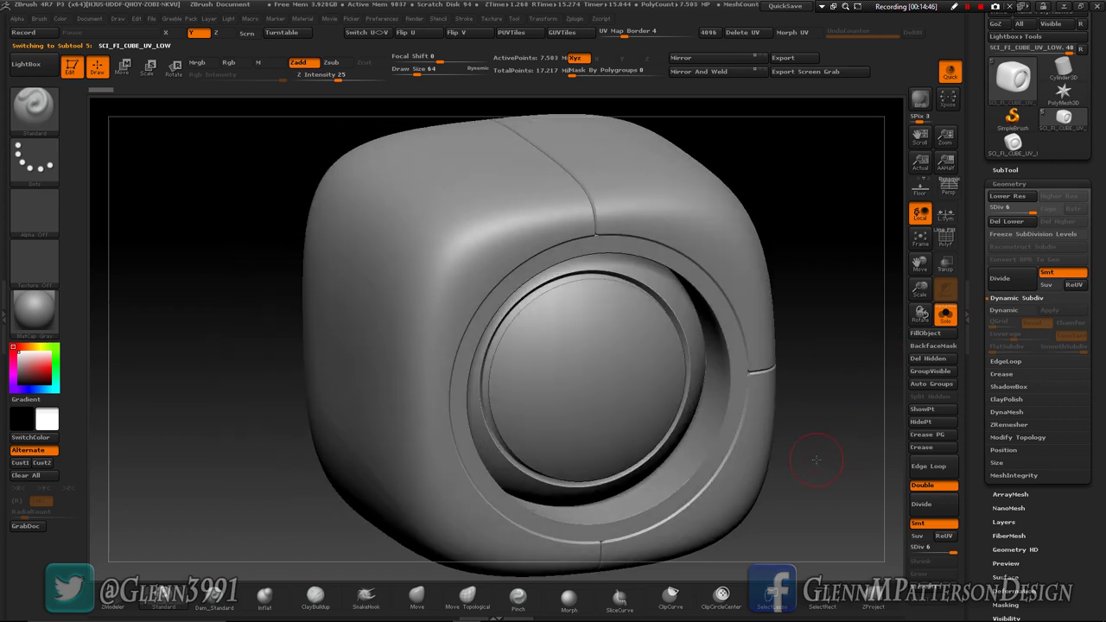
pyautogui.hotkey('ctrl', 'shift')
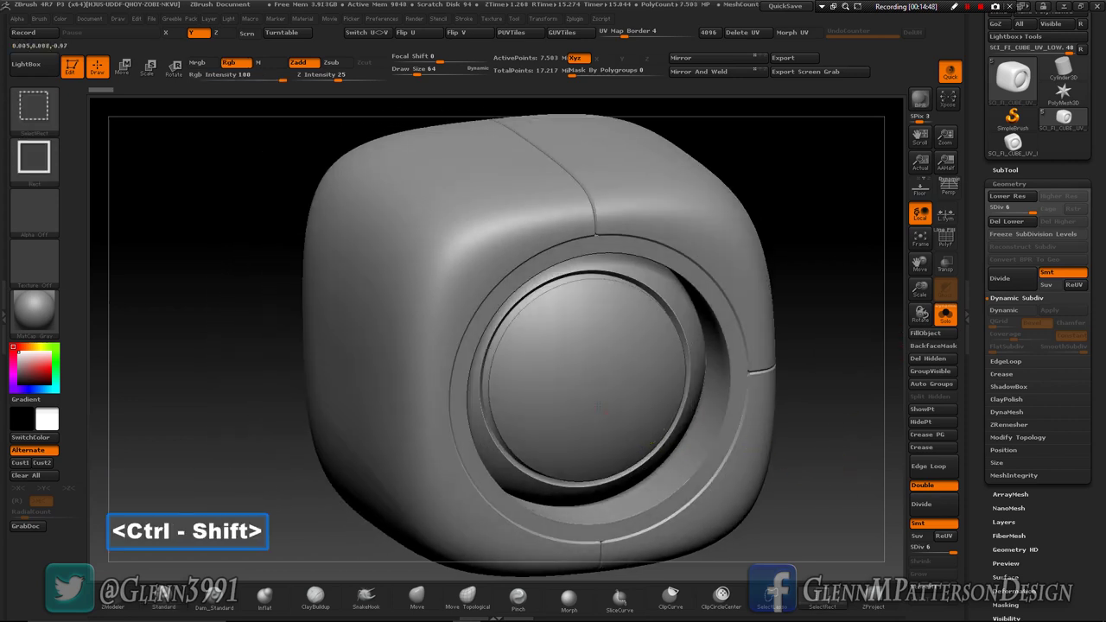
pyautogui.keyDown('ctrl'); pyautogui.keyDown('shift'); pyautogui.click(598, 404); pyautogui.keyUp('shift'); pyautogui.keyUp('ctrl')
pyautogui.moveTo(748, 472)
pyautogui.mouseDown()
pyautogui.moveTo(752, 486)
pyautogui.moveTo(780, 471)
pyautogui.mouseUp()
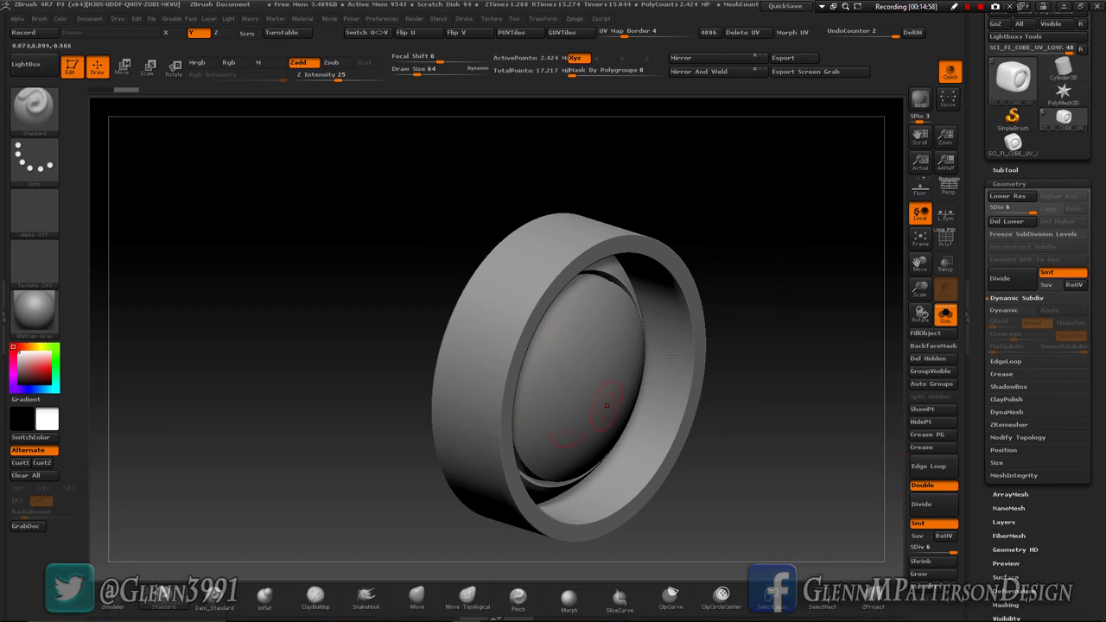
# Step: Leave Solo mode with only the detailed ring subtool SCI_FI_CUBE_UV_LOW3 shown beside the isolated plain ring and dome
pyautogui.click(1005, 169)
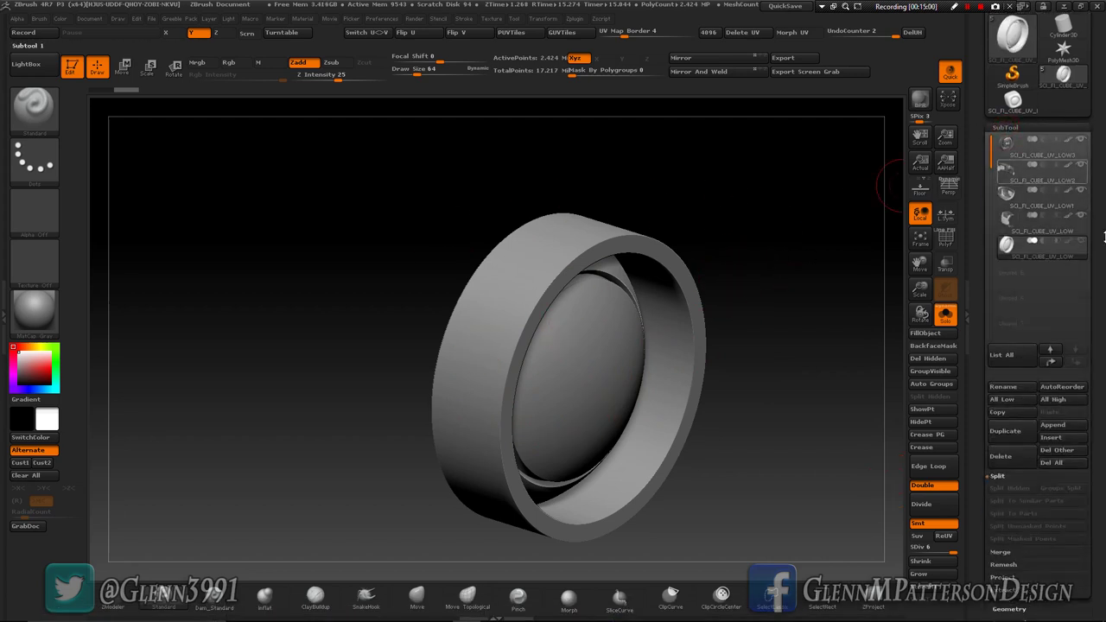
pyautogui.moveTo(1087, 250)
pyautogui.moveTo(1085, 222)
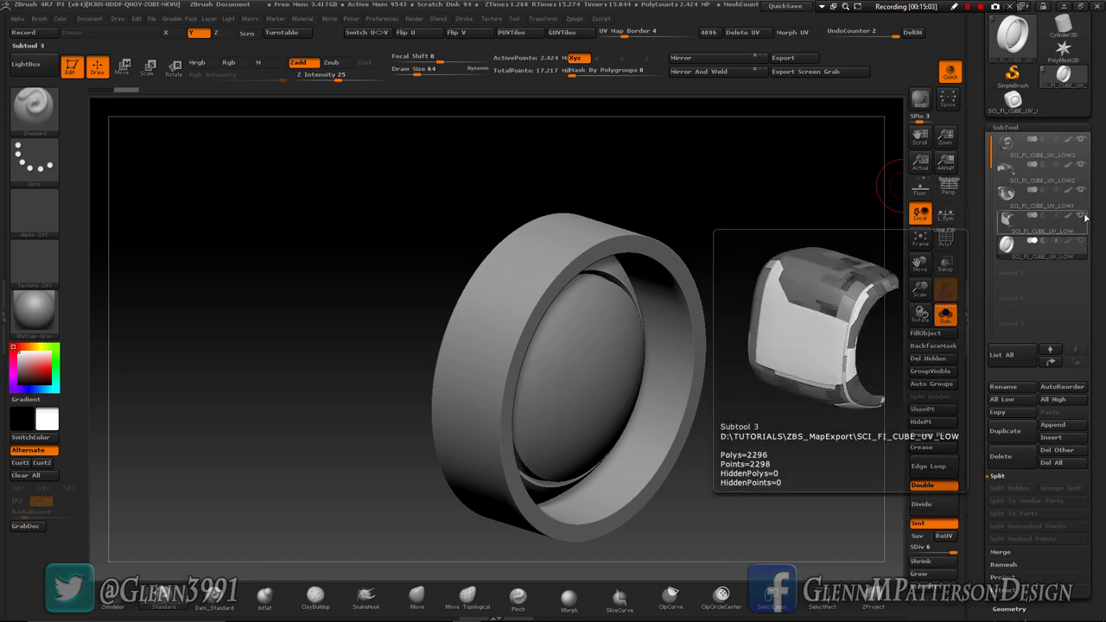
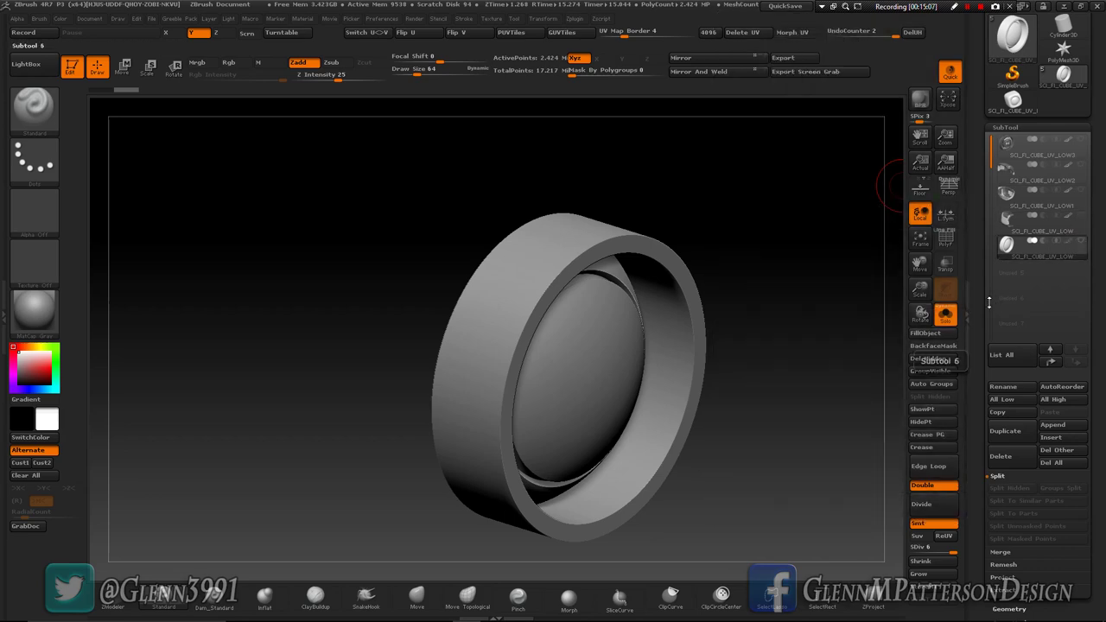
pyautogui.click(943, 321)
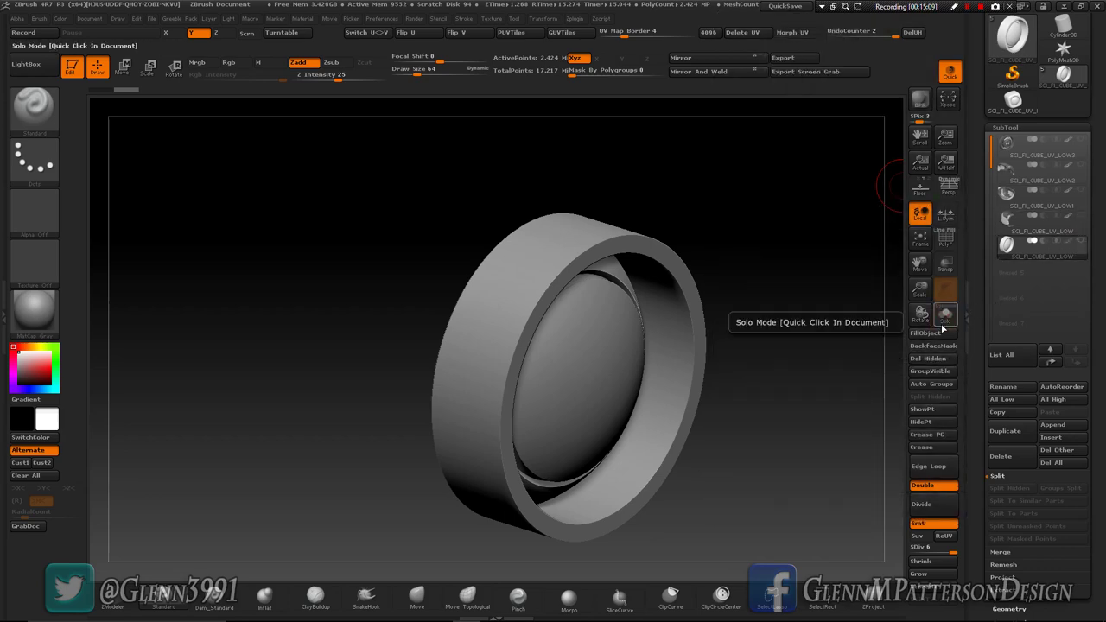
pyautogui.click(1080, 139)
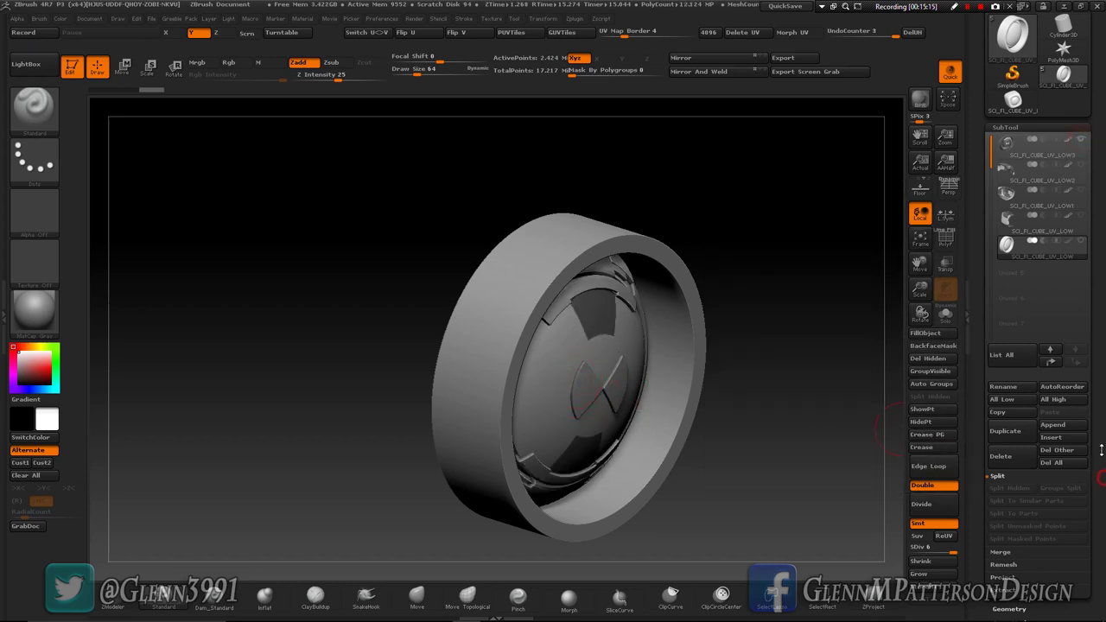
# Step: Set the subtool projection to Inner with a ProjectionShell of 0.02591 and a Dist of 0.026
pyautogui.scroll(-5, 1101, 450)
pyautogui.scroll(-2, 1100, 373)
pyautogui.scroll(5, 1097, 397)
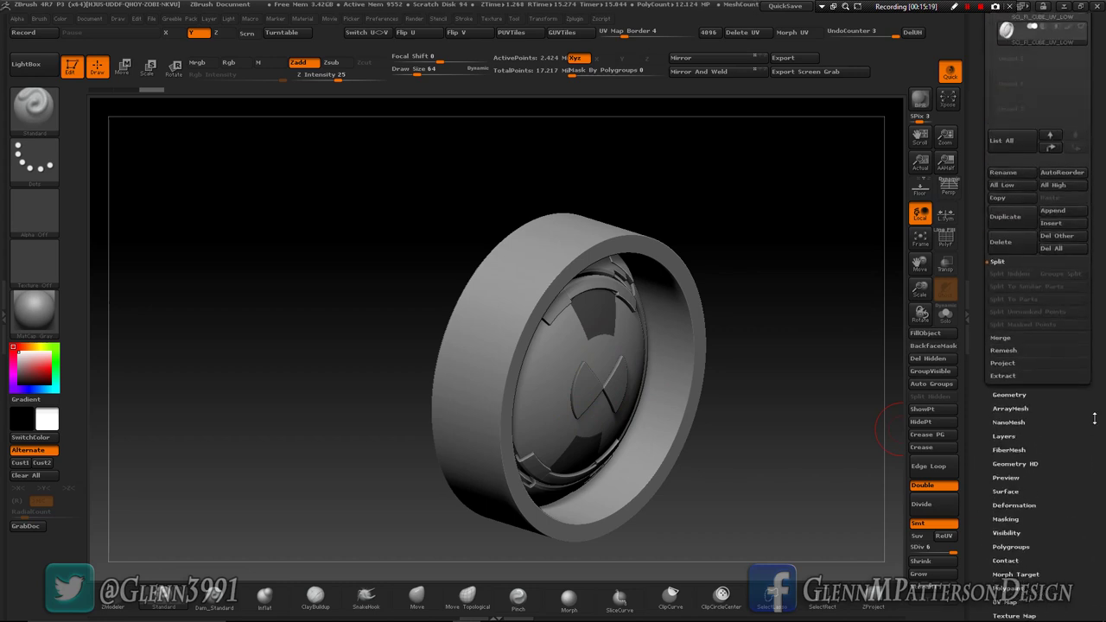
pyautogui.click(1000, 364)
pyautogui.scroll(2, 1098, 371)
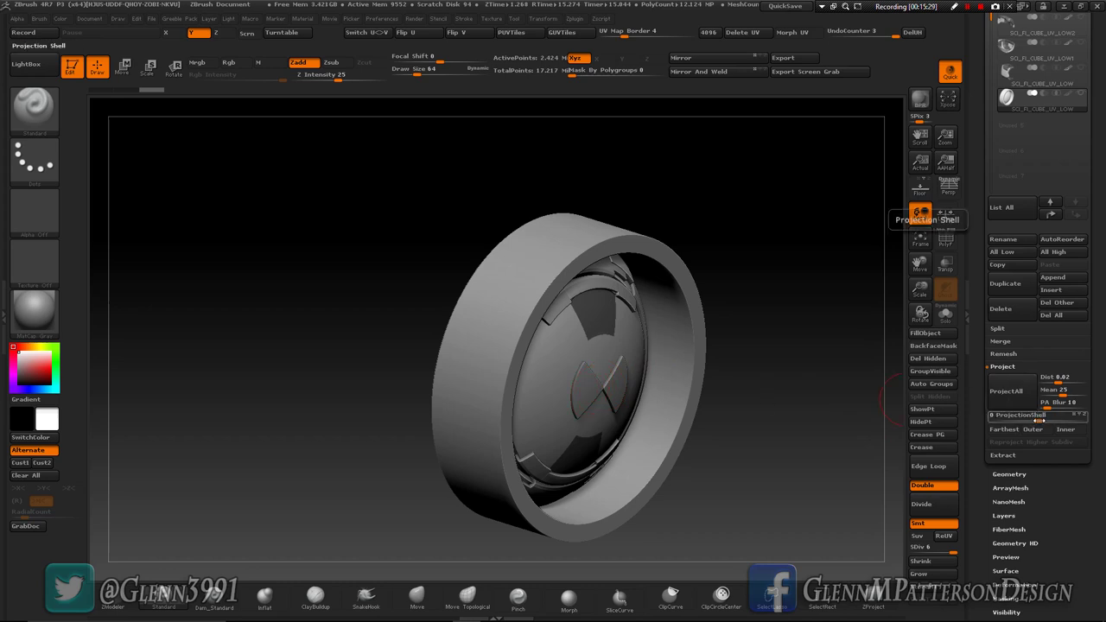
pyautogui.moveTo(1047, 419); pyautogui.dragTo(1055, 420)
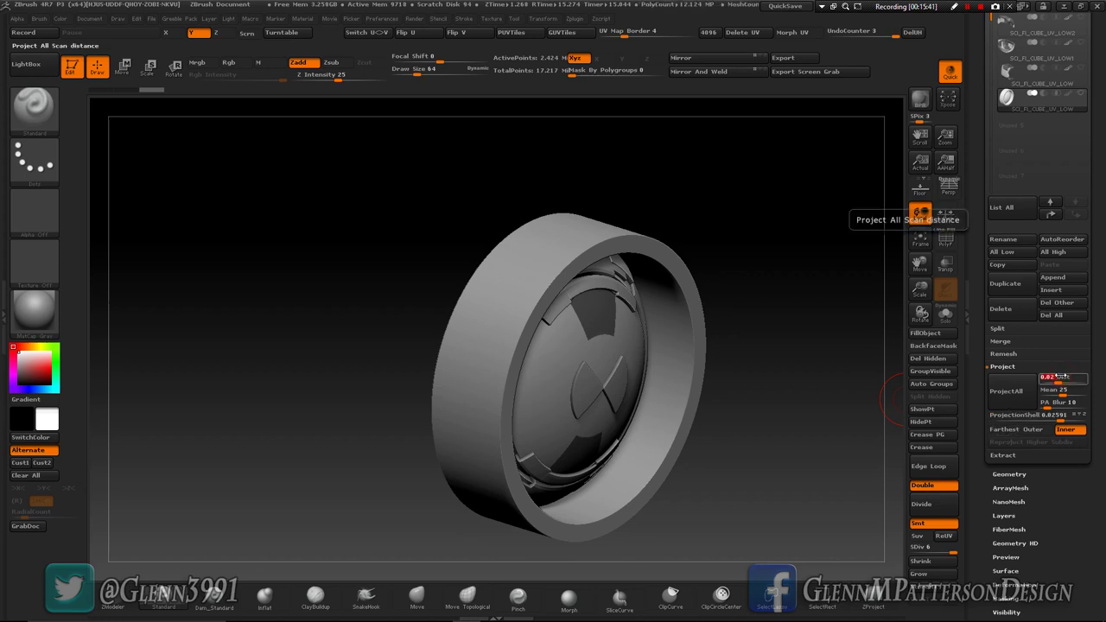
pyautogui.write('.026')
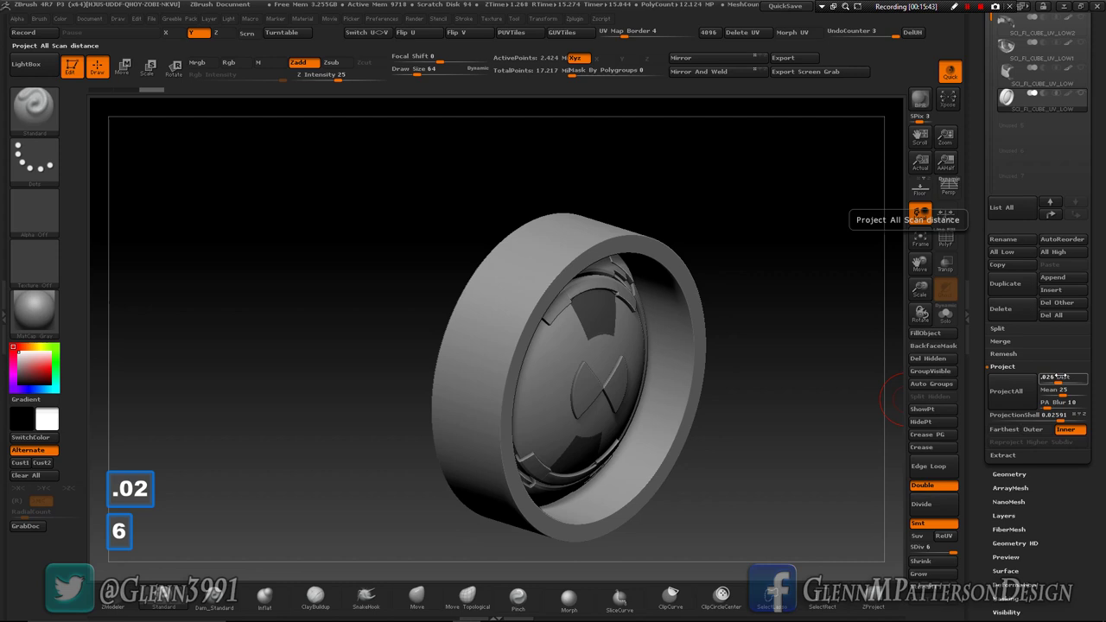
pyautogui.press('Return')
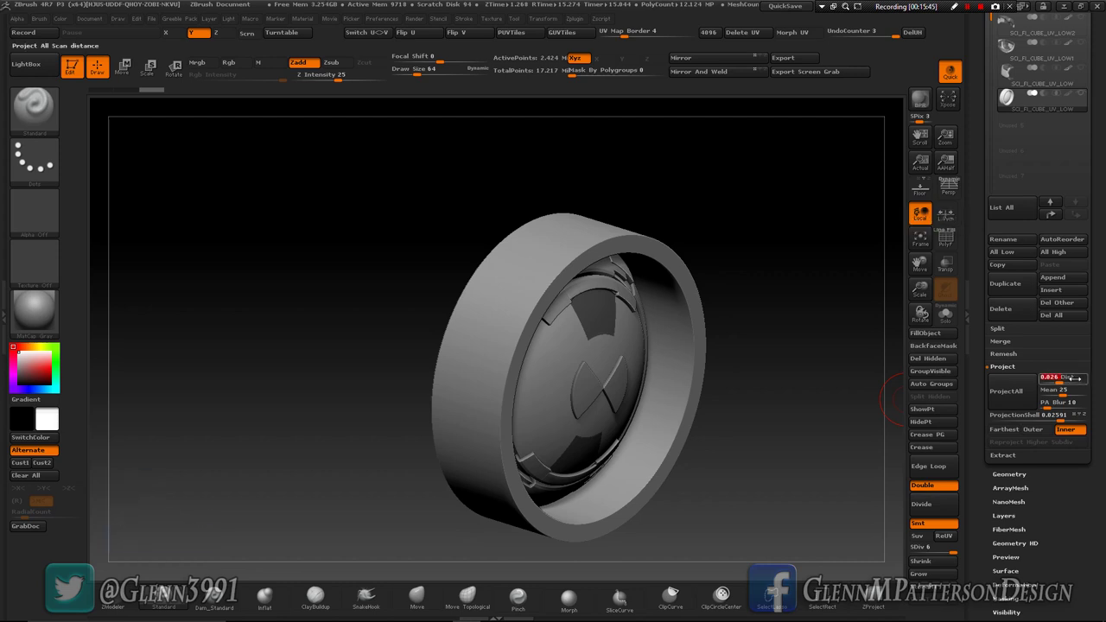
# Step: Project the detailed ring and dome onto the plain one with Inner enabled, choosing Always YES for polypaint transfer
pyautogui.click(1017, 395)
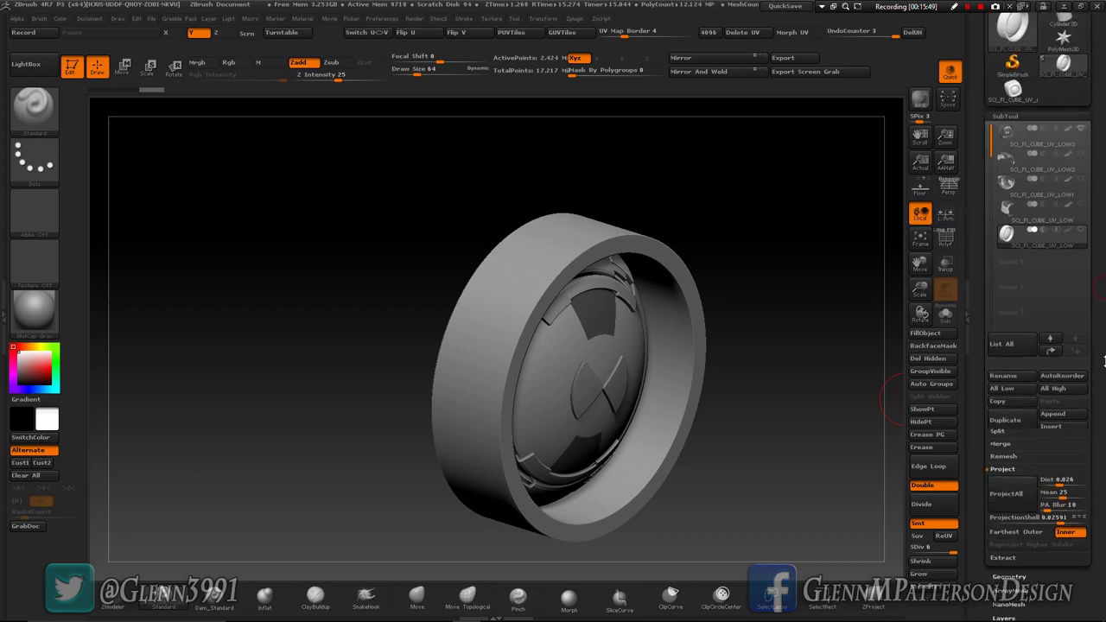
pyautogui.scroll(4, 1054, 216)
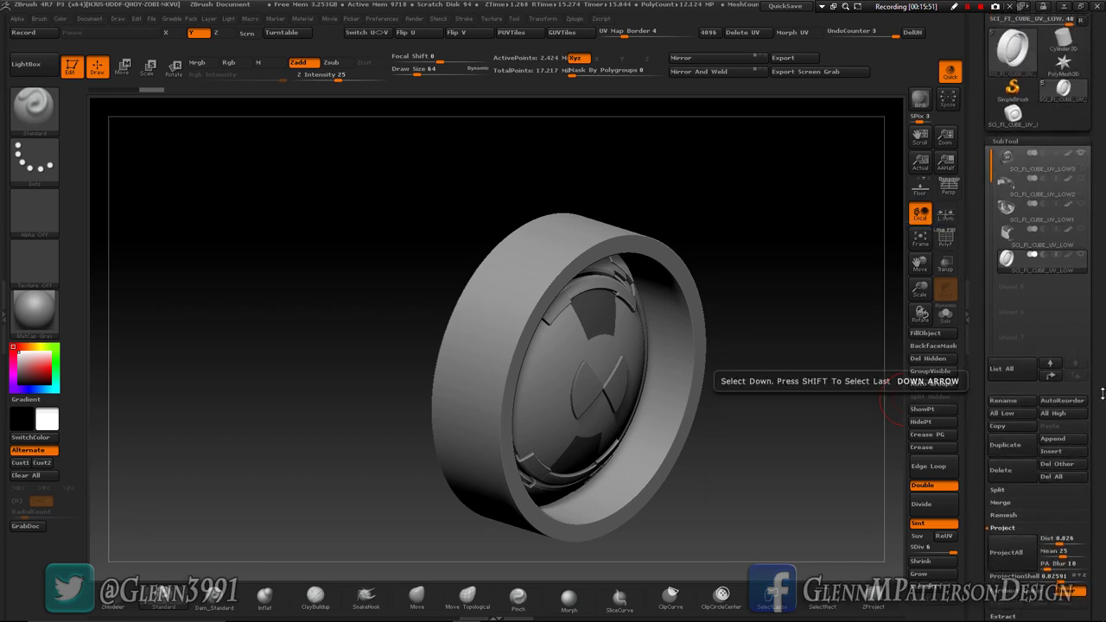
pyautogui.scroll(-4, 1045, 363)
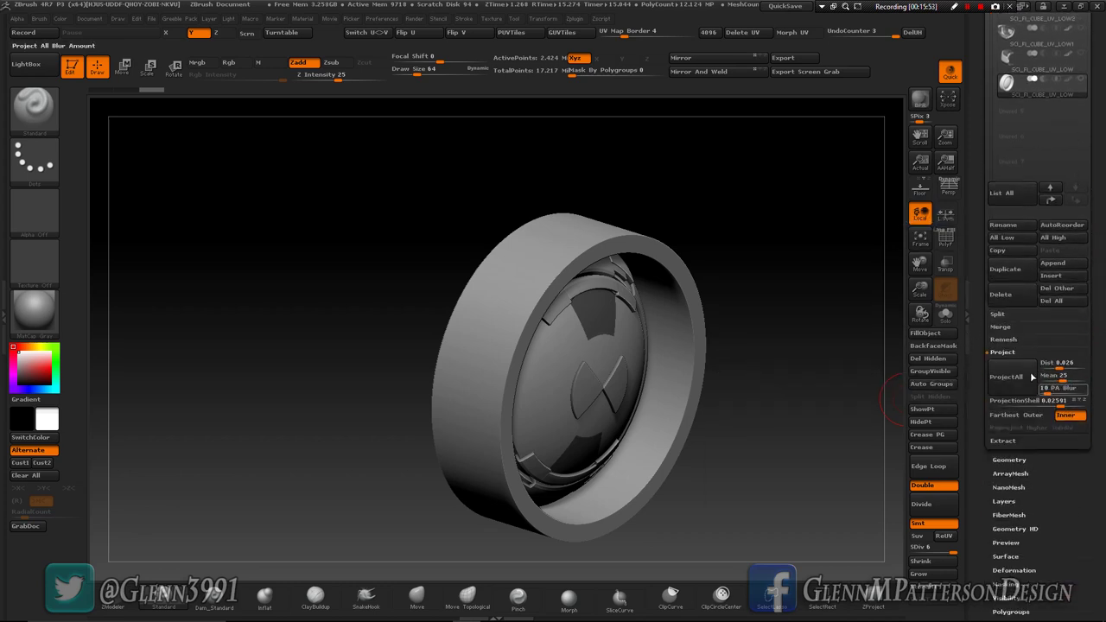
pyautogui.click(1008, 377)
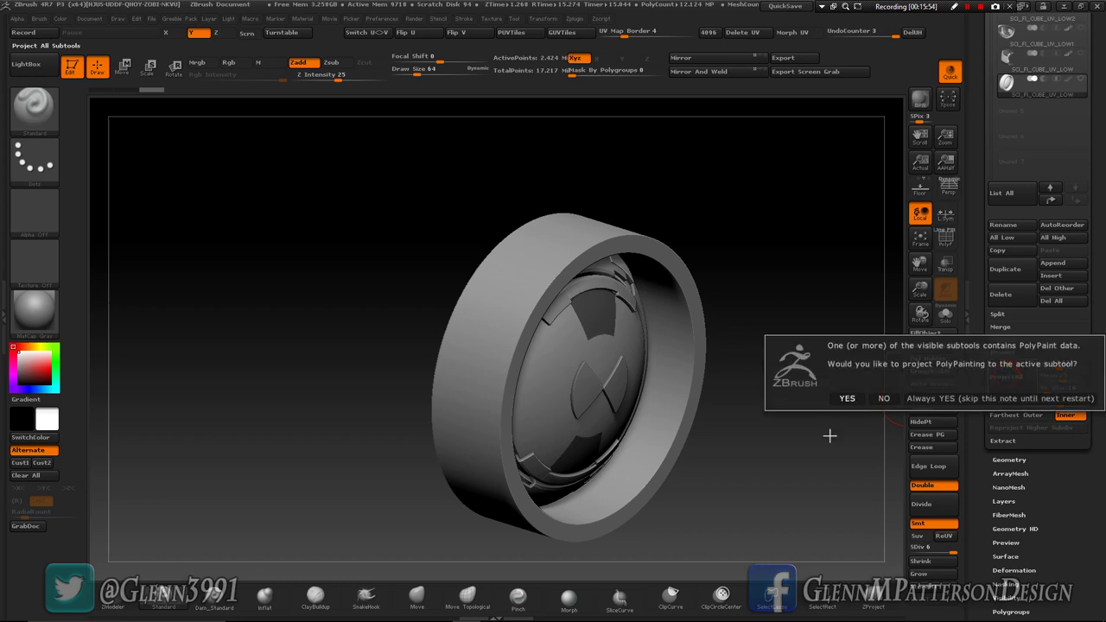
pyautogui.click(937, 400)
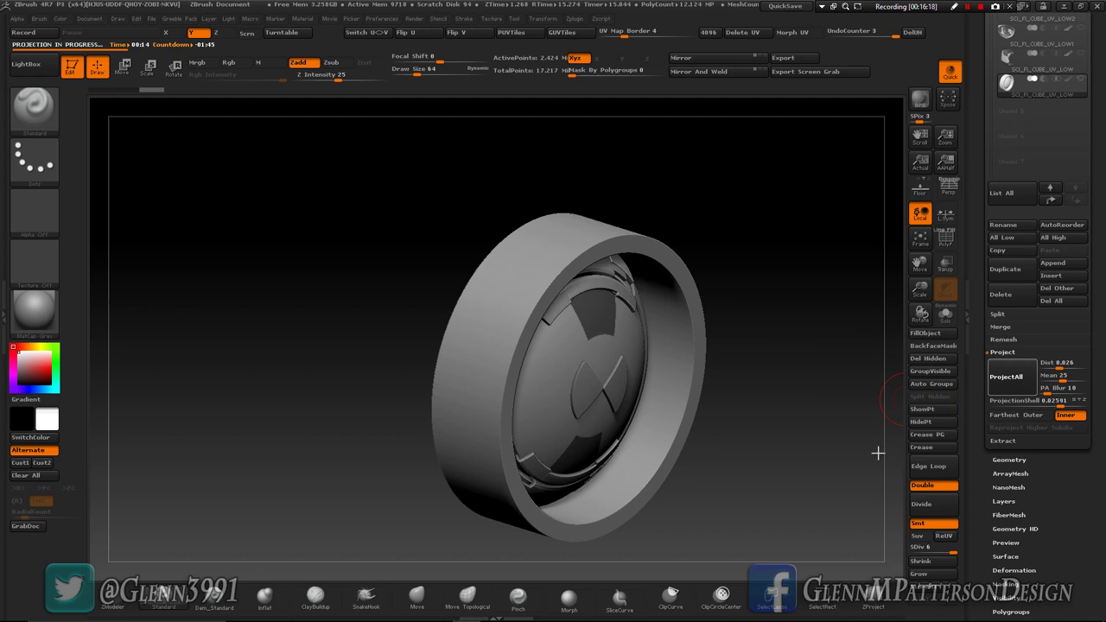
pyautogui.press('F9')
pyautogui.moveTo(773, 445)
pyautogui.mouseDown()
pyautogui.moveTo(781, 412)
pyautogui.moveTo(835, 416)
pyautogui.moveTo(751, 432)
pyautogui.moveTo(782, 439)
pyautogui.mouseUp()
# Step: Switch the projection from Inner to Outer and project the detailed ring and dome onto the plain mesh again
pyautogui.scroll(-3, 1100, 444)
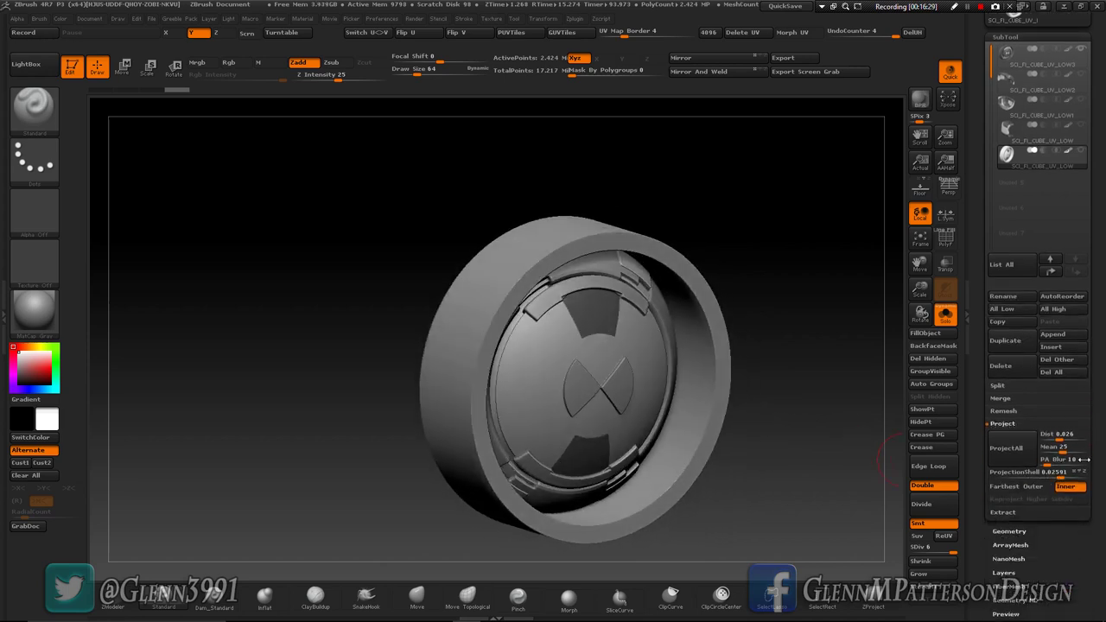
pyautogui.click(1034, 487)
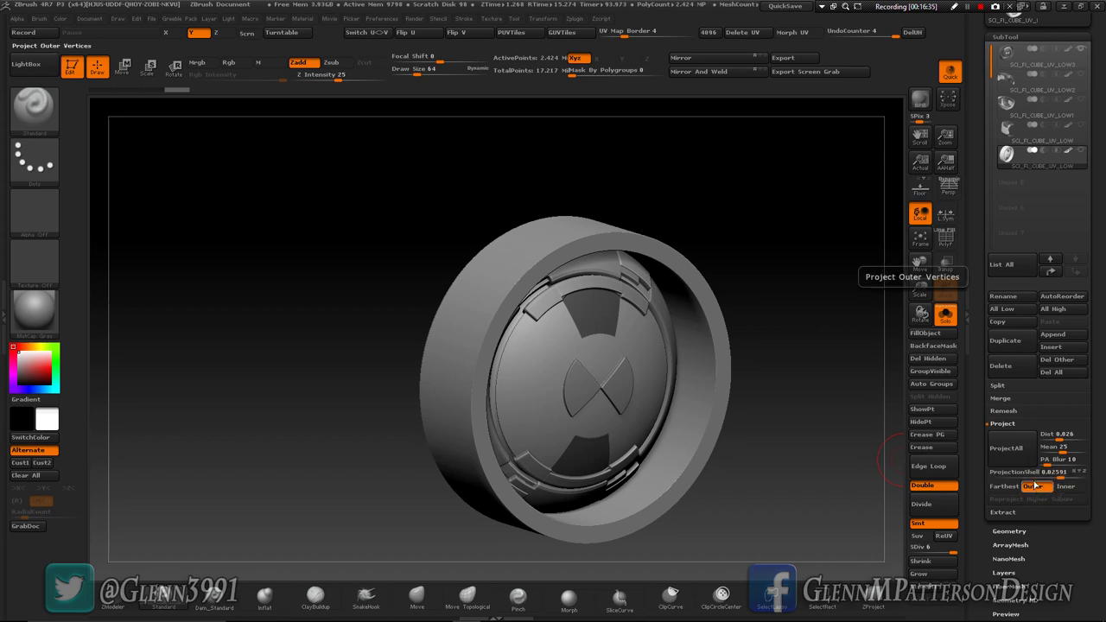
pyautogui.moveTo(785, 445); pyautogui.dragTo(791, 447)
pyautogui.click(920, 100)
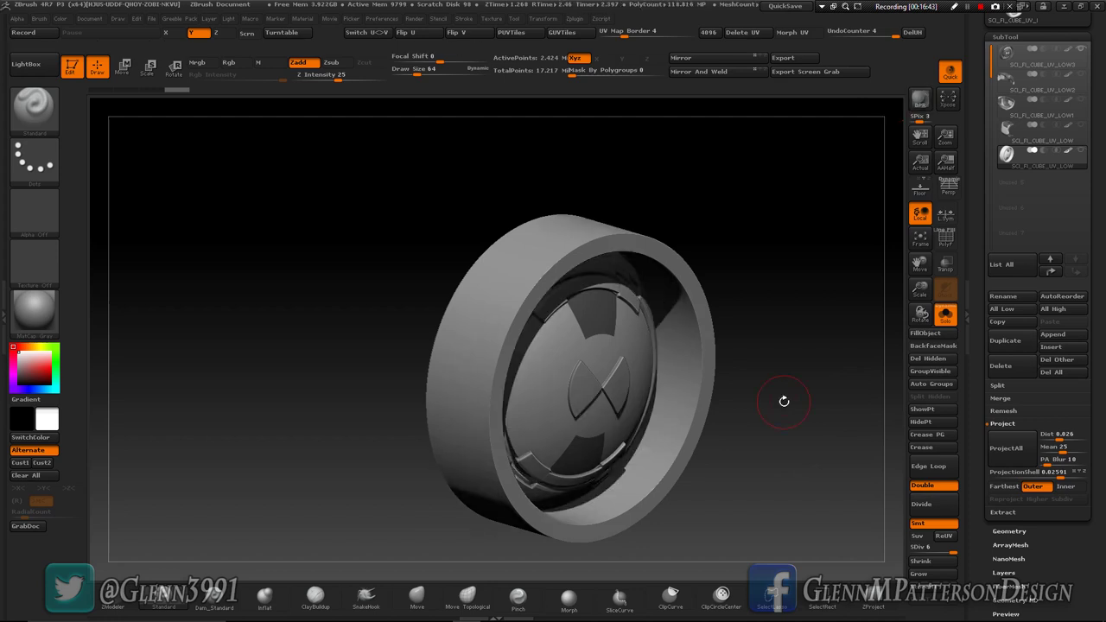
pyautogui.moveTo(814, 370); pyautogui.dragTo(812, 377)
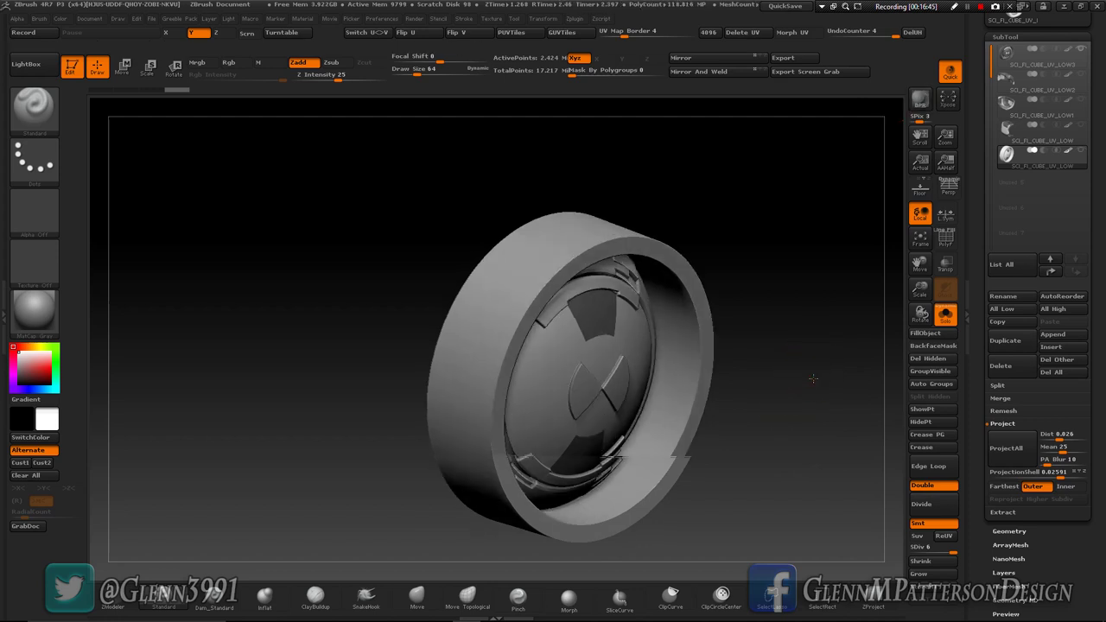
pyautogui.click(1006, 448)
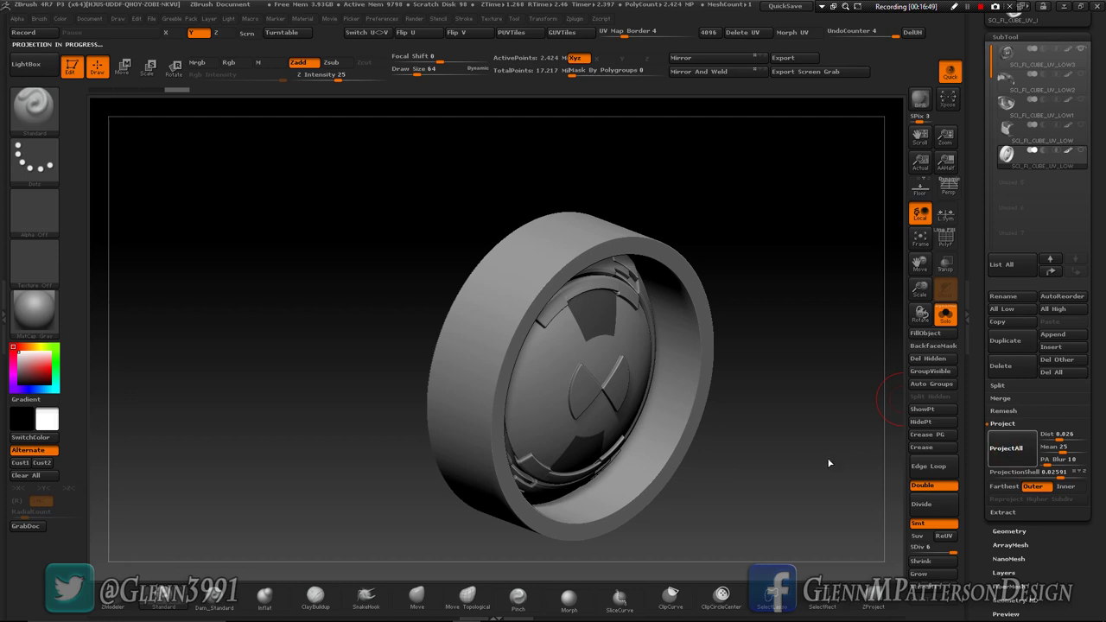
pyautogui.press('F9')
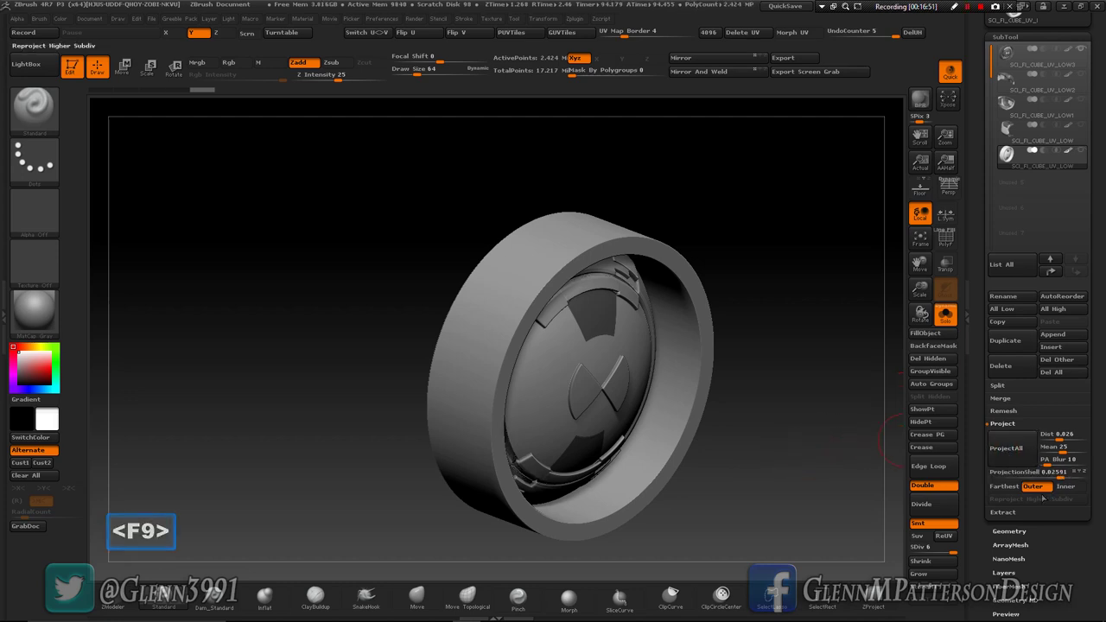
# Step: Turn Outer off, set ProjectionShell to 0 and Dist to 0.04, and project the ring and dome detail again
pyautogui.click(1055, 473)
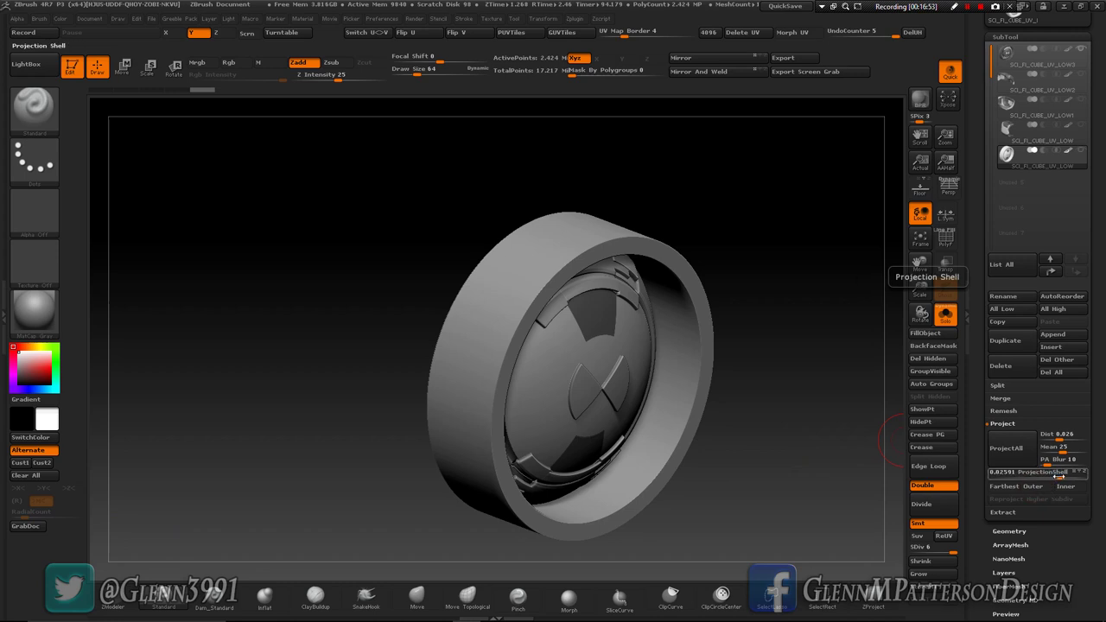
pyautogui.click(1057, 475)
pyautogui.write('0')
pyautogui.press('Return')
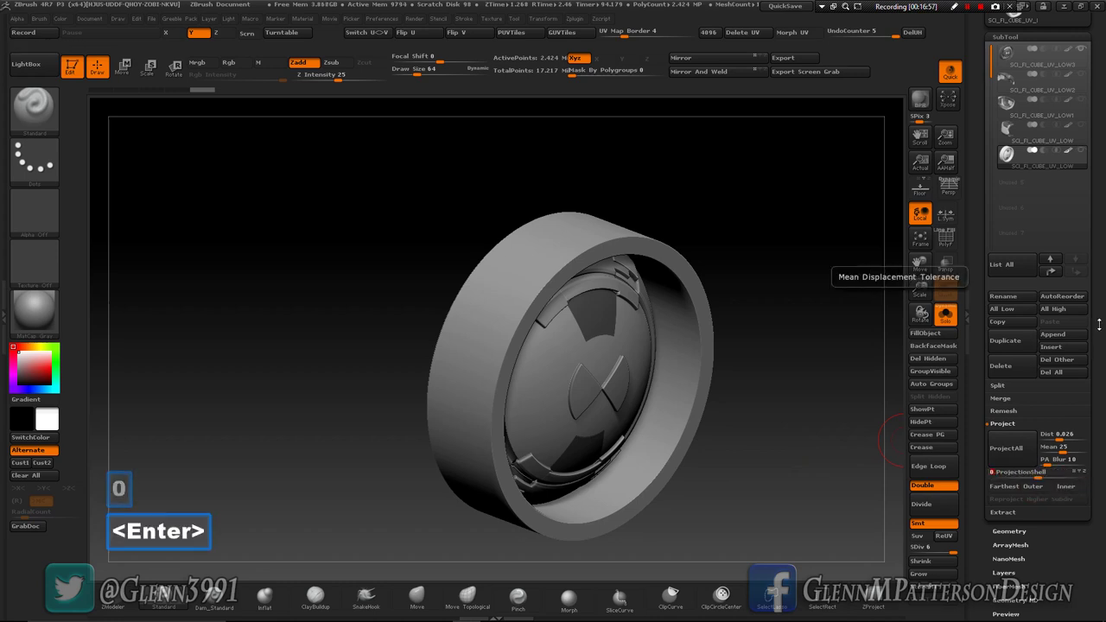
pyautogui.click(1062, 435)
pyautogui.write('.04')
pyautogui.press('Return')
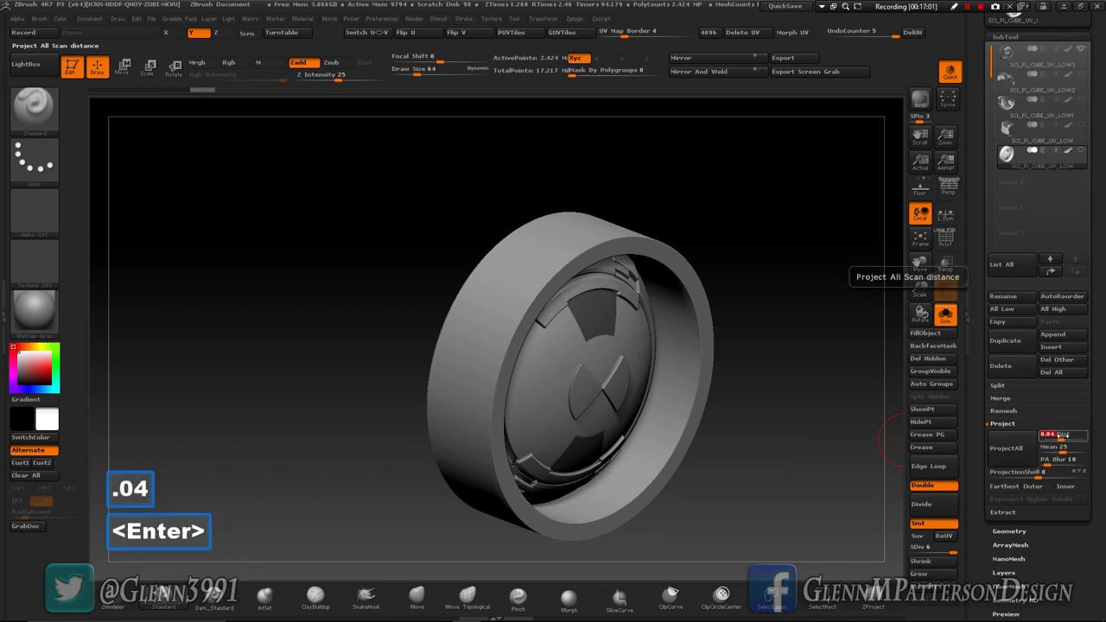
pyautogui.click(1005, 448)
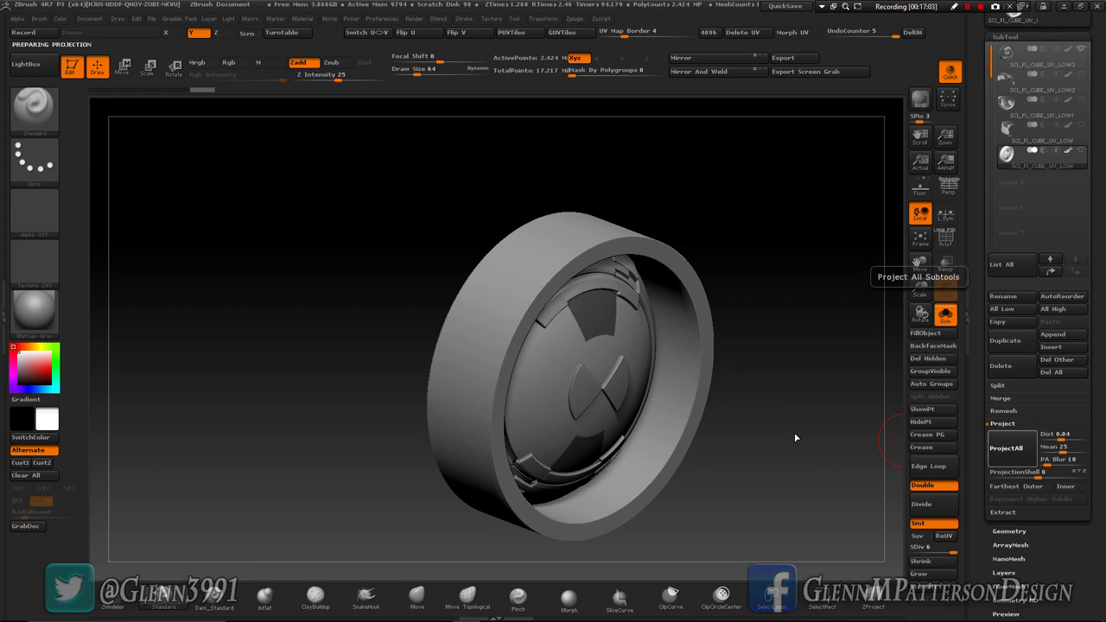
pyautogui.press('F9')
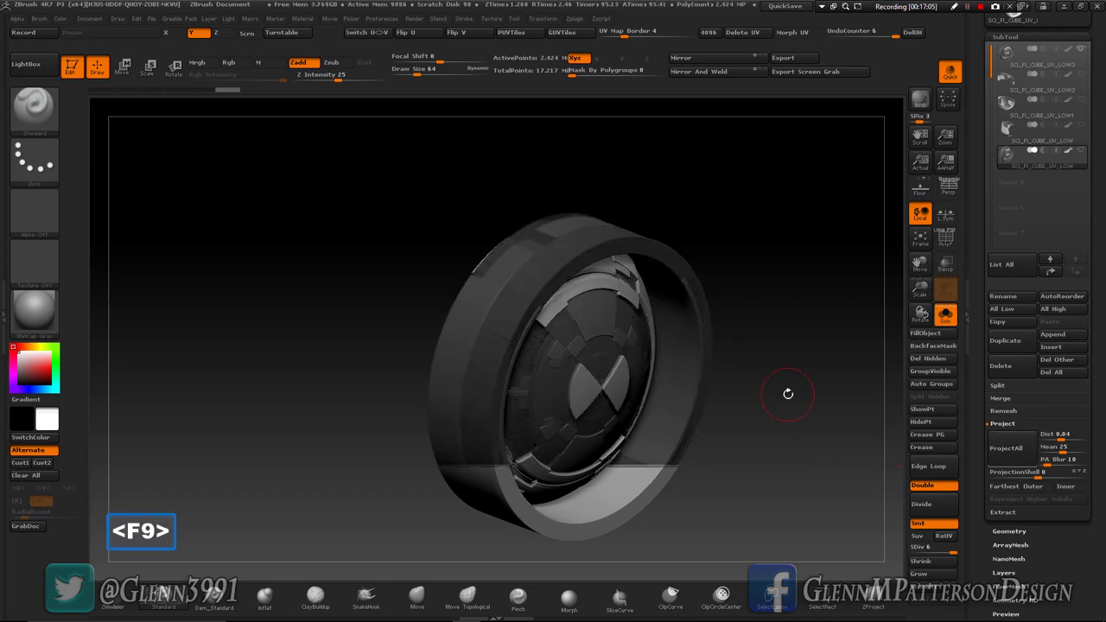
pyautogui.moveTo(784, 448); pyautogui.dragTo(890, 470)
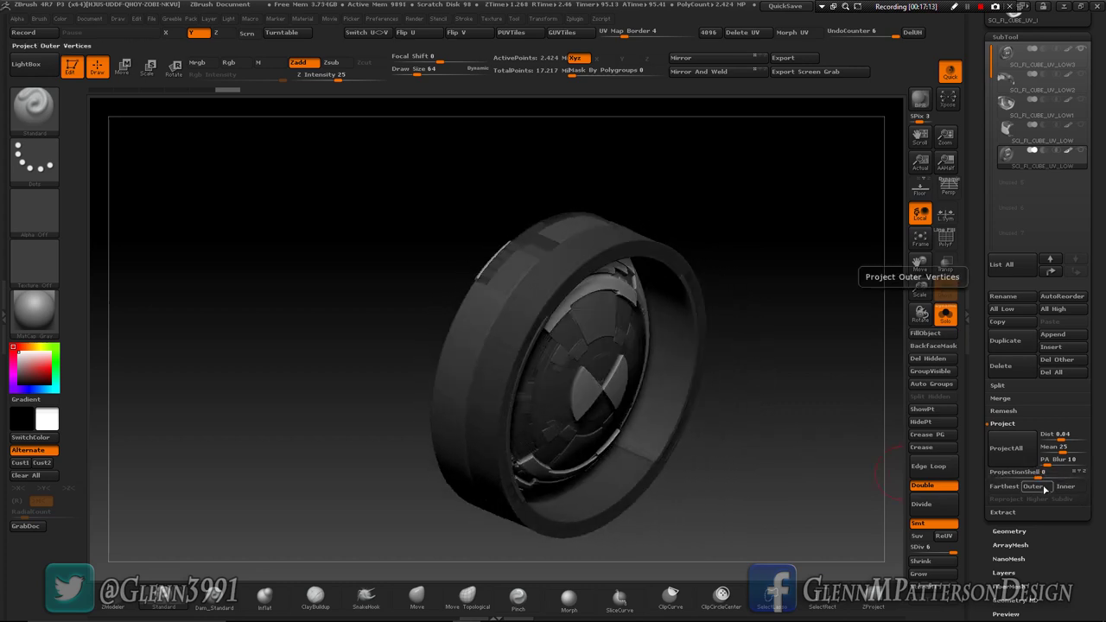
pyautogui.moveTo(784, 481); pyautogui.dragTo(863, 369)
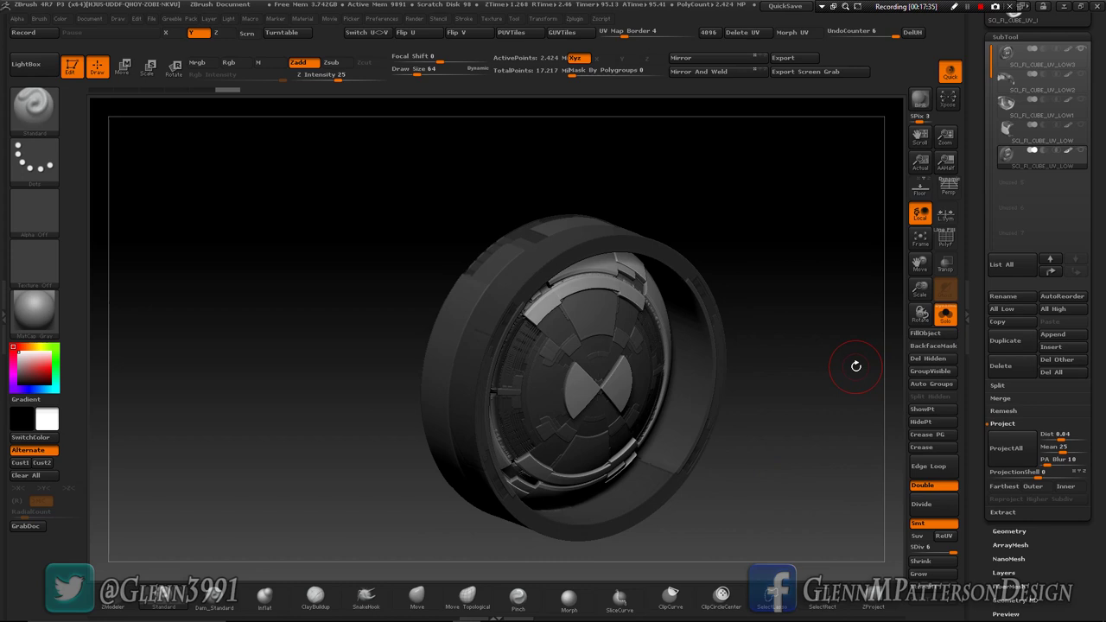
# Step: Restore the whole plain cube and isolate the polygroup of its large C-shaped side shell
pyautogui.press('ctrl')
pyautogui.hotkey('ctrl', 'shift')
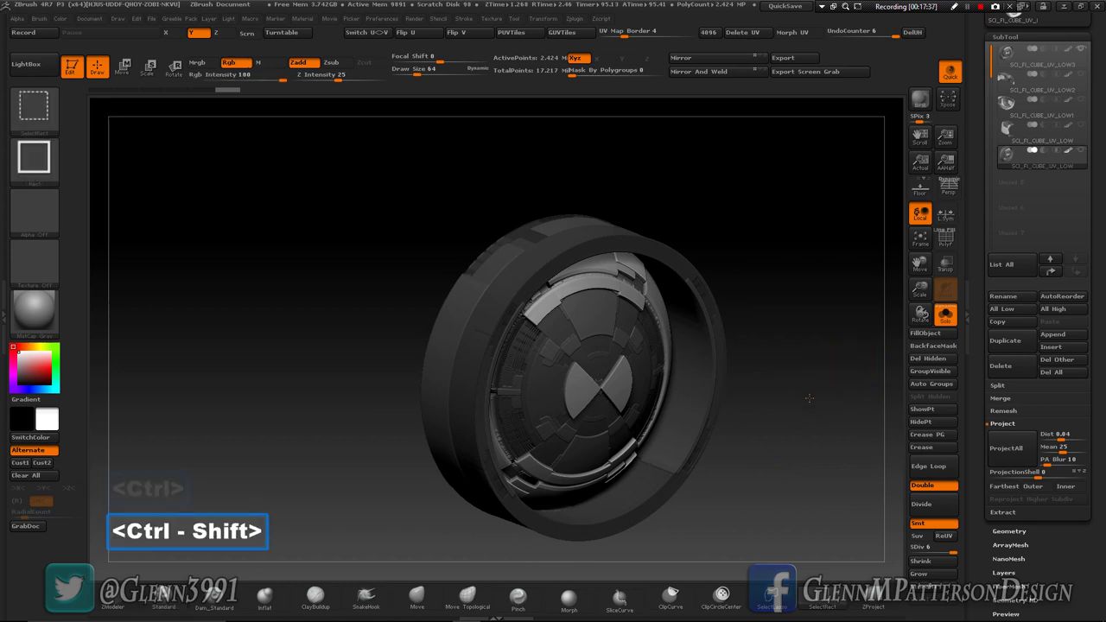
pyautogui.keyDown('ctrl'); pyautogui.keyDown('shift'); pyautogui.click(809, 398); pyautogui.keyUp('shift'); pyautogui.keyUp('ctrl')
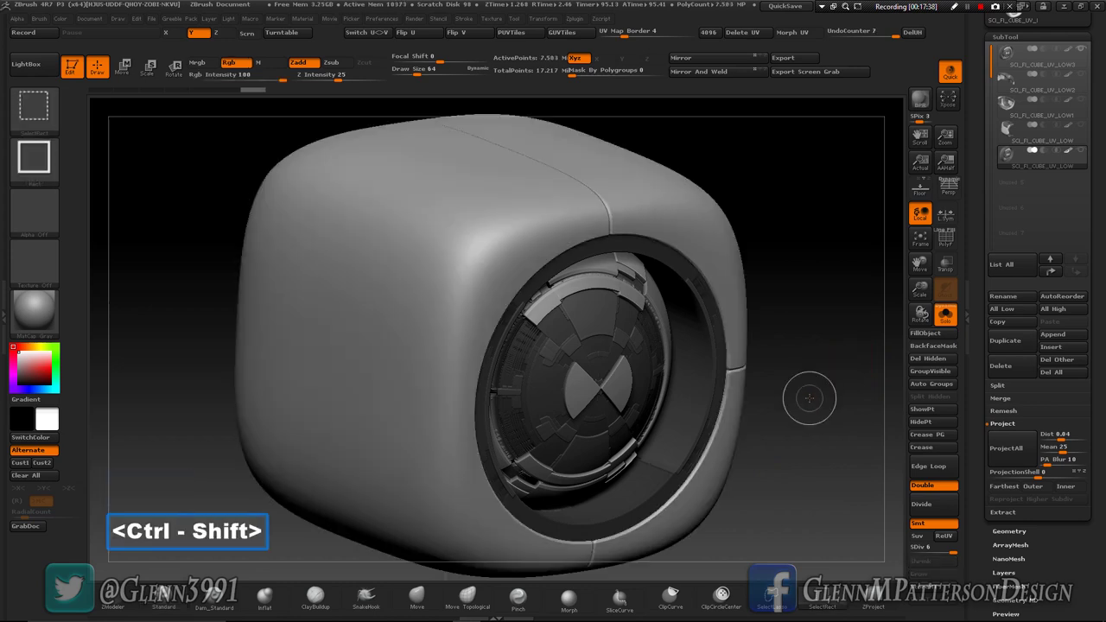
pyautogui.keyDown('ctrl'); pyautogui.keyDown('shift'); pyautogui.click(488, 287); pyautogui.keyUp('shift'); pyautogui.keyUp('ctrl')
pyautogui.moveTo(792, 424); pyautogui.dragTo(789, 430)
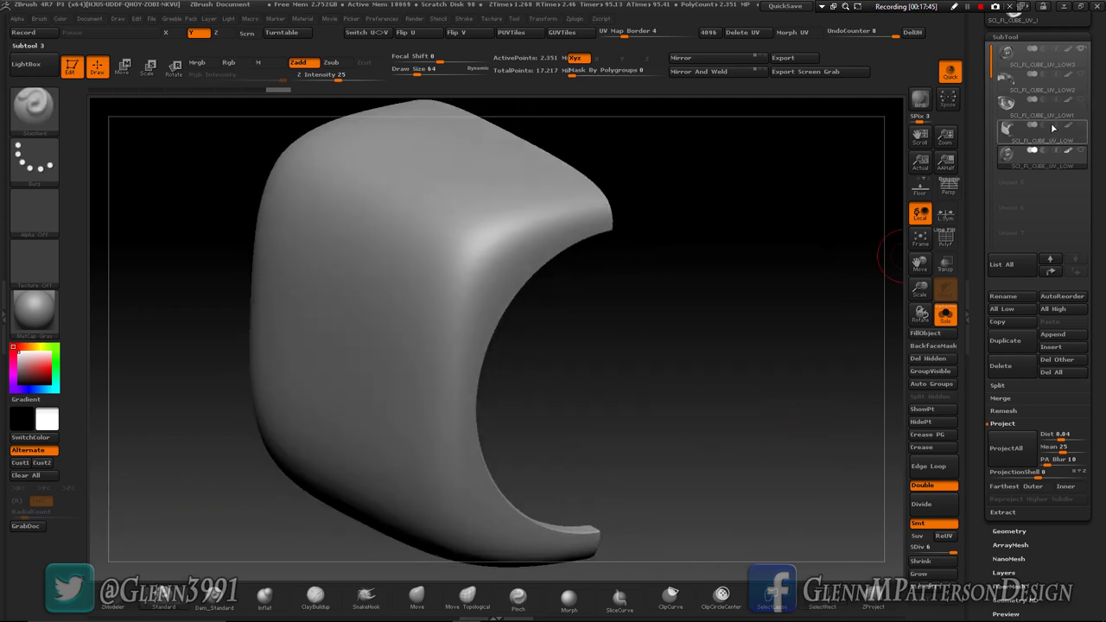
# Step: Delete the detailed ring and dome subtool SCI_FI_CUBE_UV_LOW3, choosing Always OK for the confirmation
pyautogui.moveTo(1029, 131)
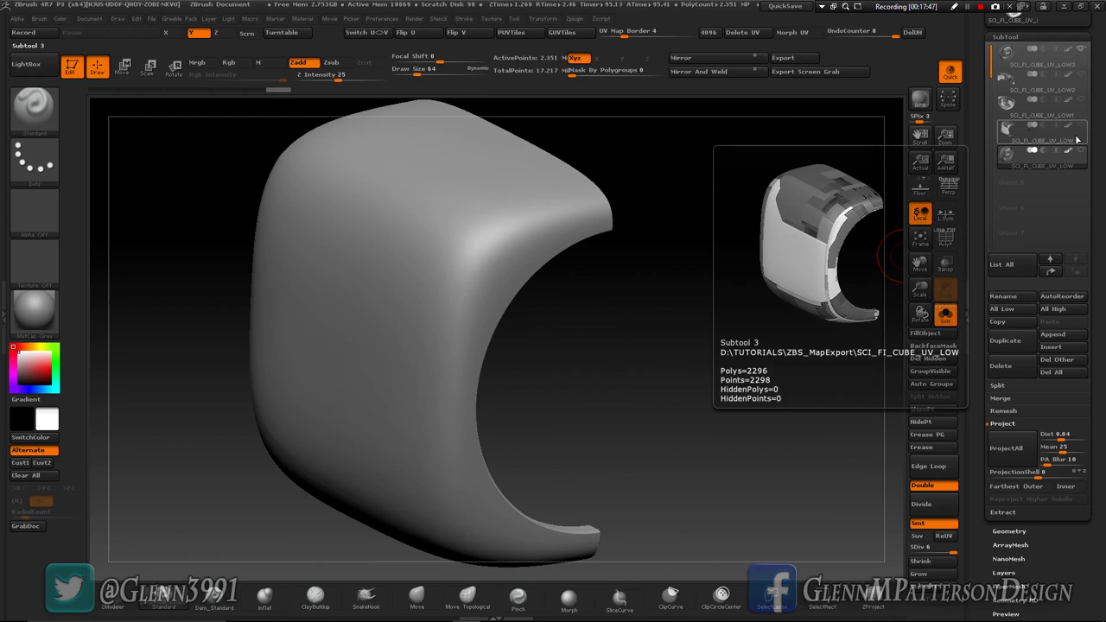
pyautogui.click(1077, 140)
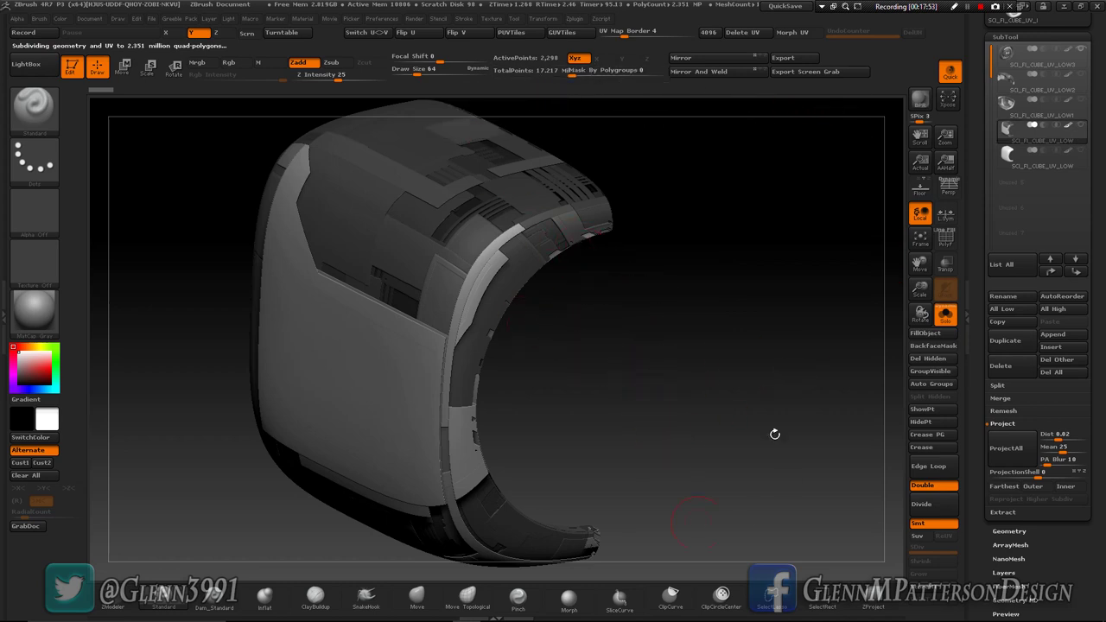
pyautogui.click(1077, 63)
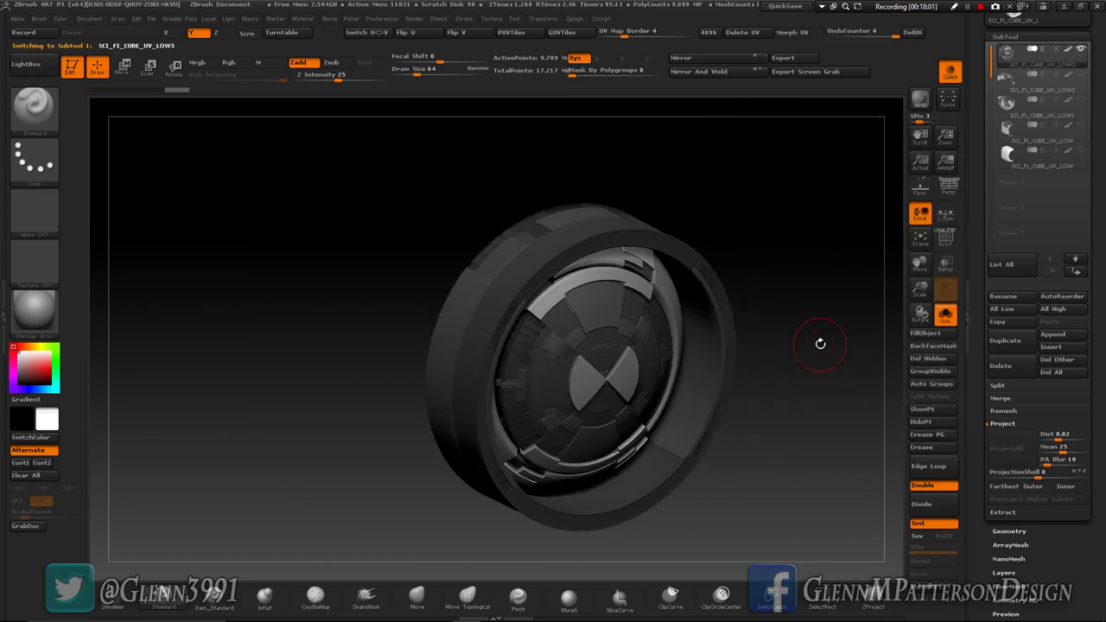
pyautogui.click(1016, 371)
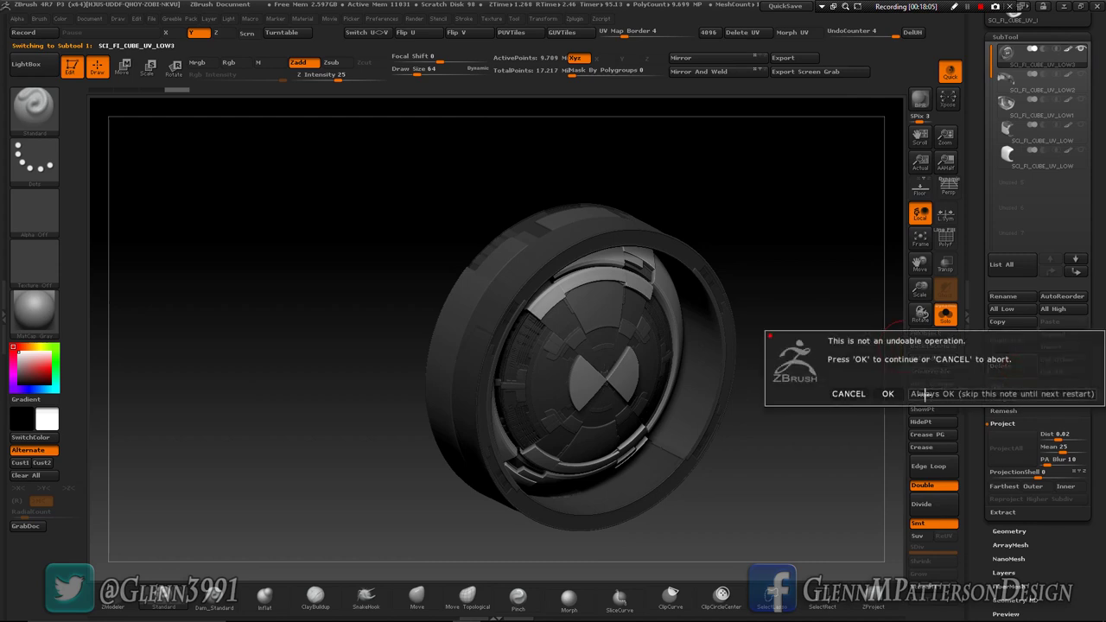
pyautogui.click(923, 394)
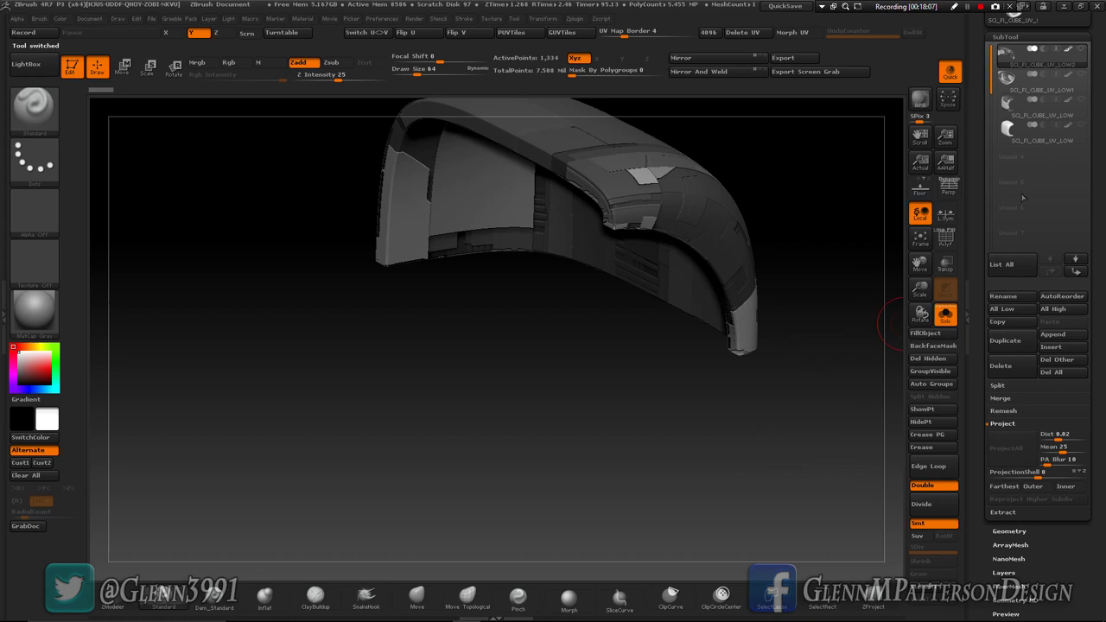
# Step: Select the detailed C-shaped side shell subtool and inspect the greebles on its inner and outer surfaces
pyautogui.moveTo(1081, 106)
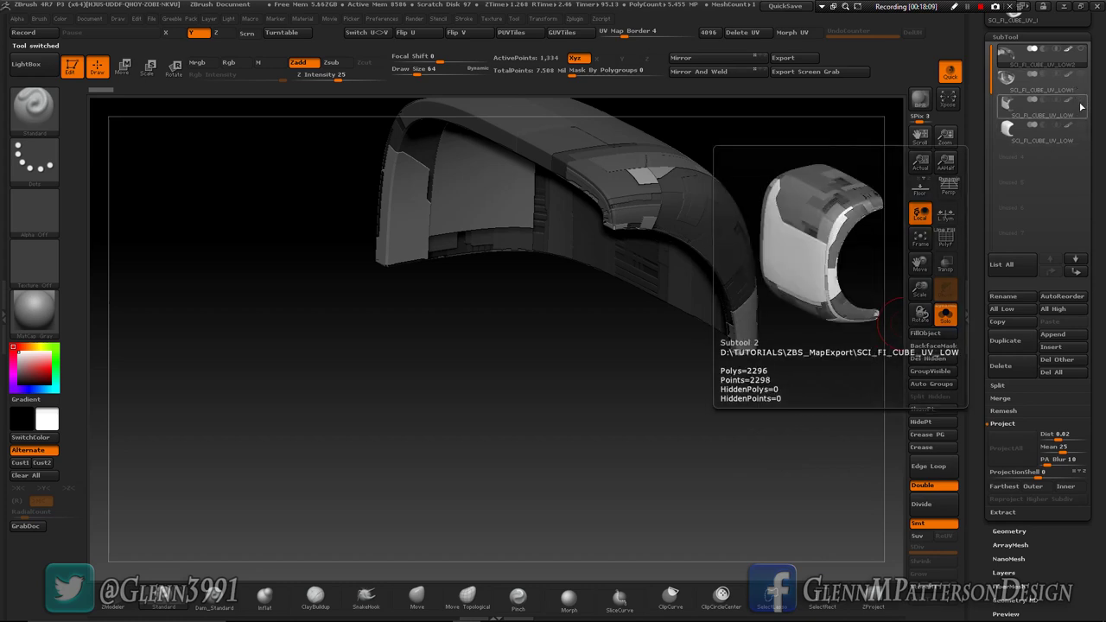
pyautogui.click(1081, 112)
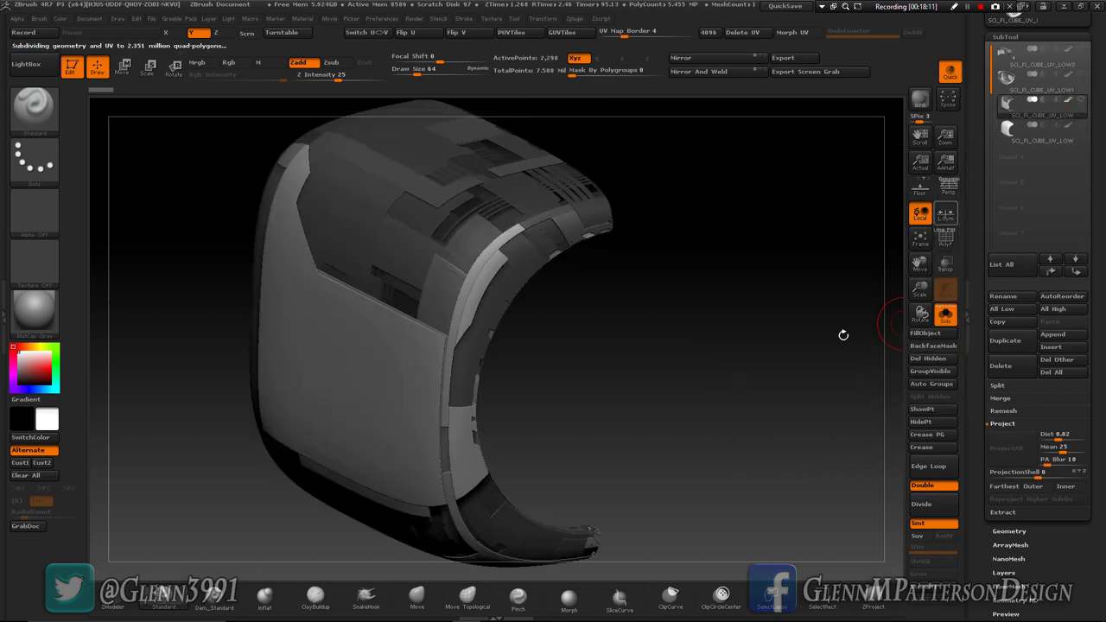
pyautogui.moveTo(773, 450)
pyautogui.mouseDown()
pyautogui.moveTo(783, 454)
pyautogui.moveTo(763, 435)
pyautogui.mouseUp()
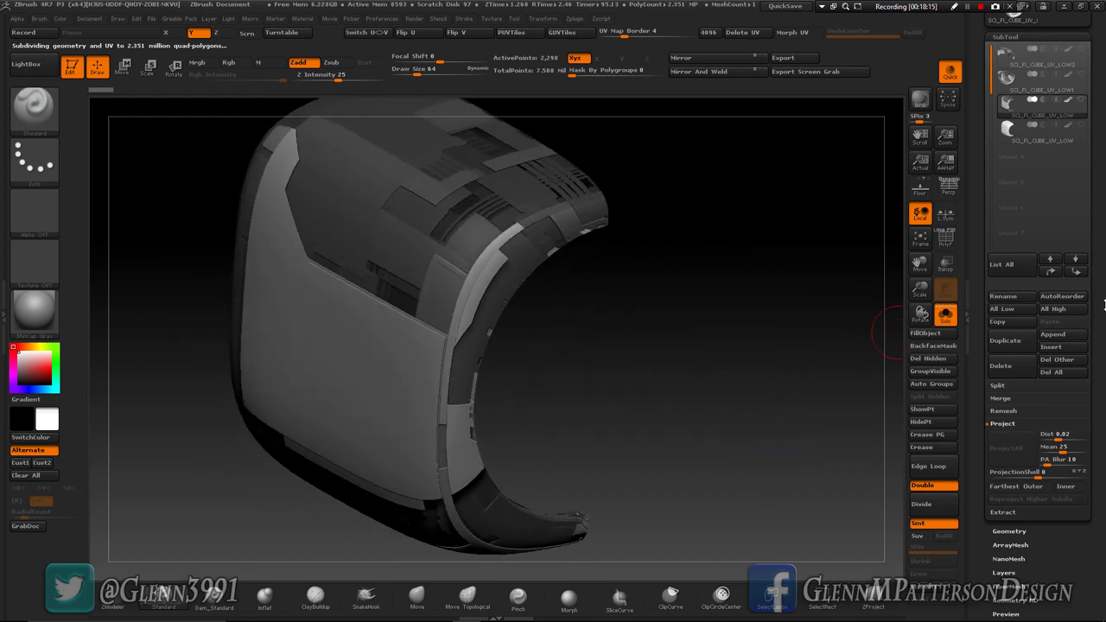
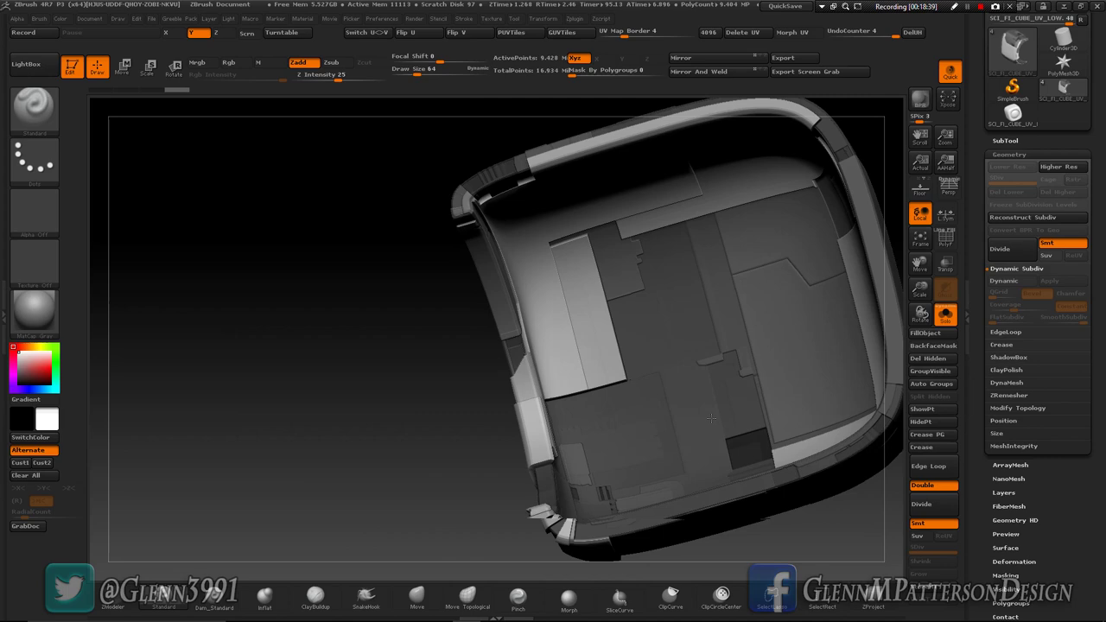
pyautogui.moveTo(710, 418); pyautogui.dragTo(796, 415)
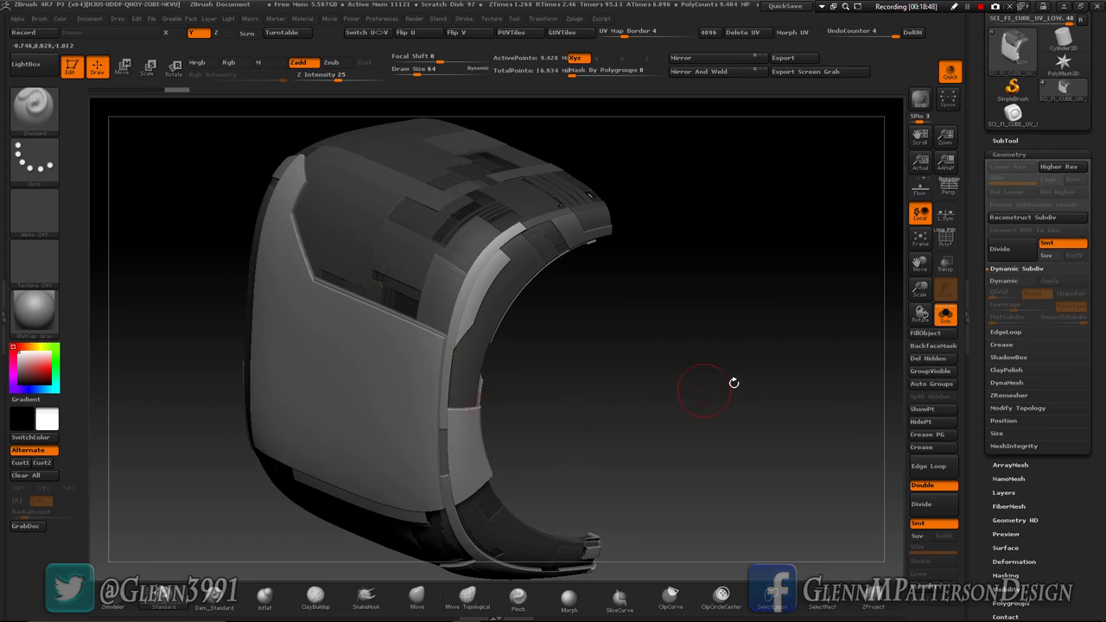
pyautogui.moveTo(680, 481); pyautogui.dragTo(834, 425)
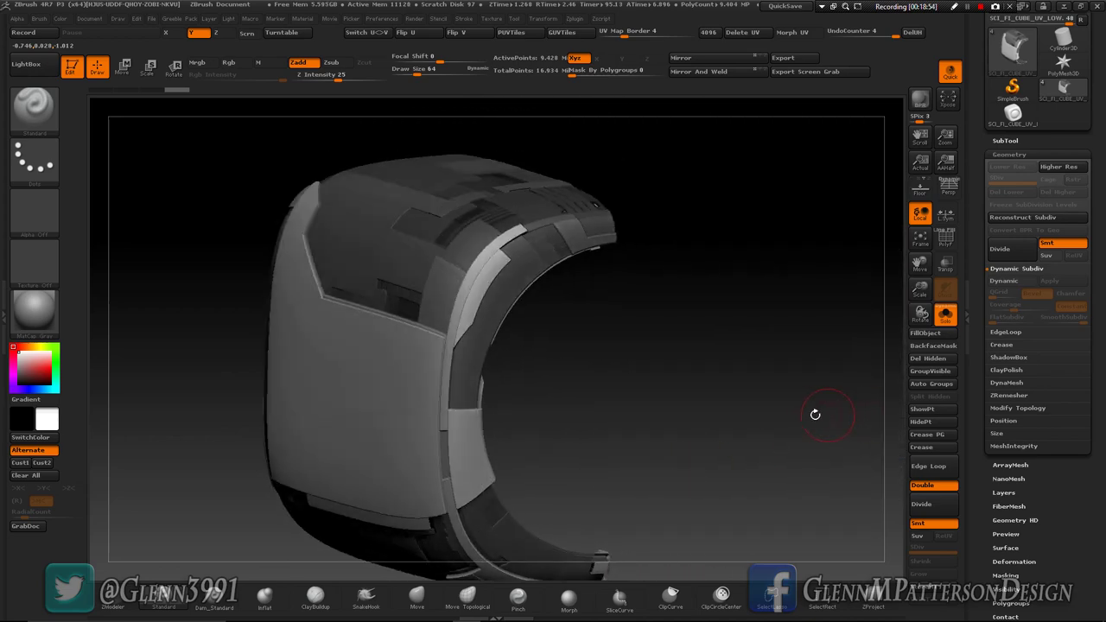
# Step: Switch to the plain cube subtool with only its matching side shell isolated
pyautogui.press('n')
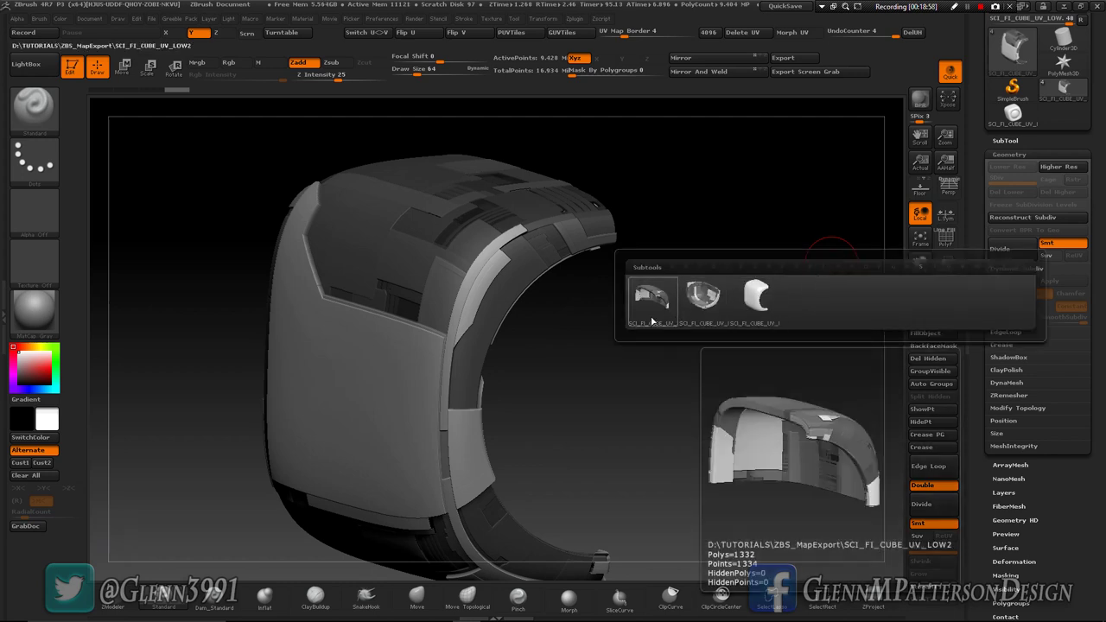
pyautogui.click(761, 315)
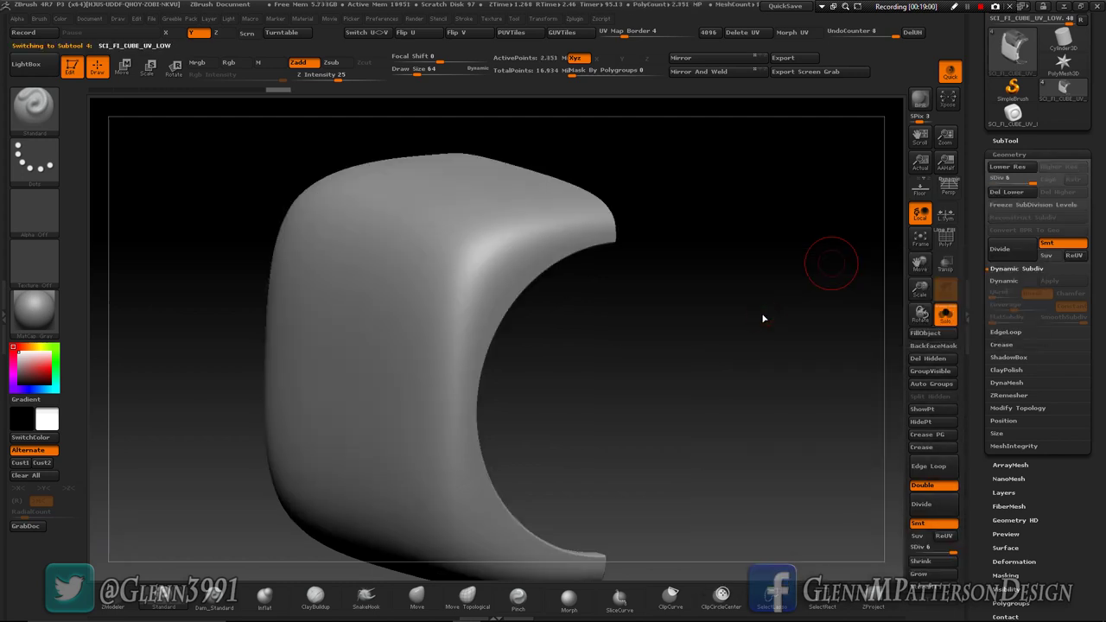
# Step: Make the detailed source subtool above the smooth shell visible, compare both with Solo off, and isolate the smooth shell again
pyautogui.scroll(3, 1063, 259)
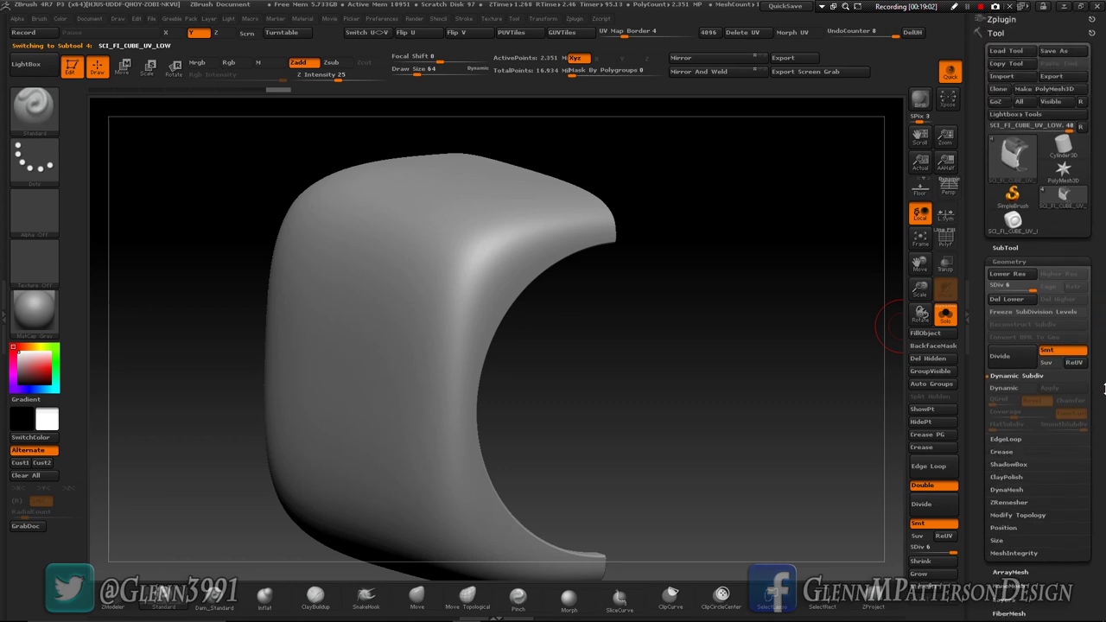
pyautogui.moveTo(1062, 197)
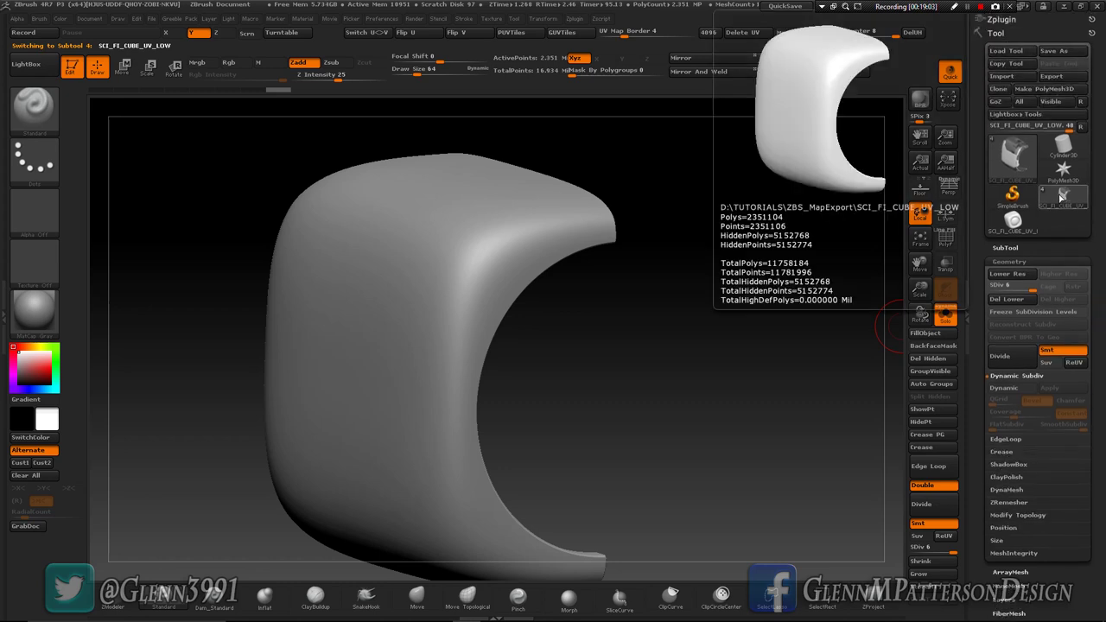
pyautogui.click(1007, 248)
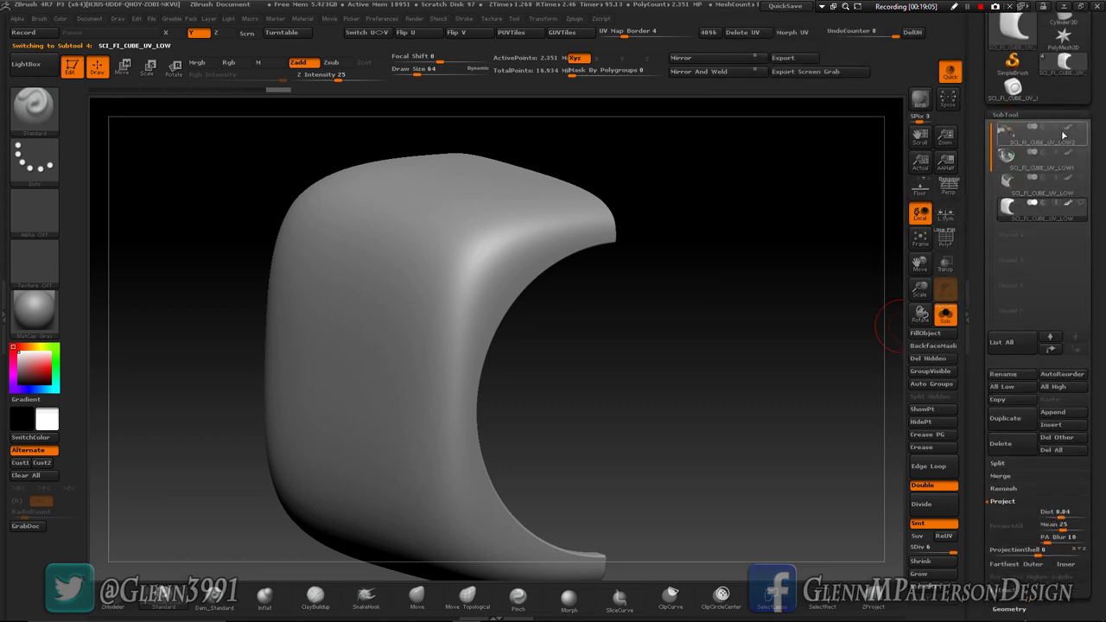
pyautogui.moveTo(1084, 181)
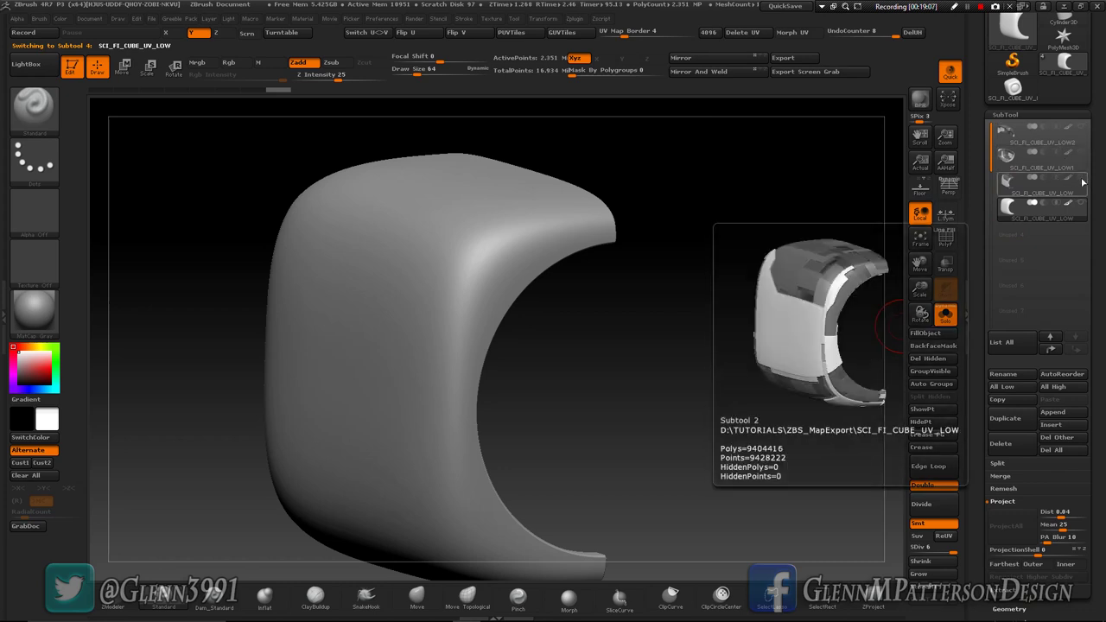
pyautogui.click(945, 319)
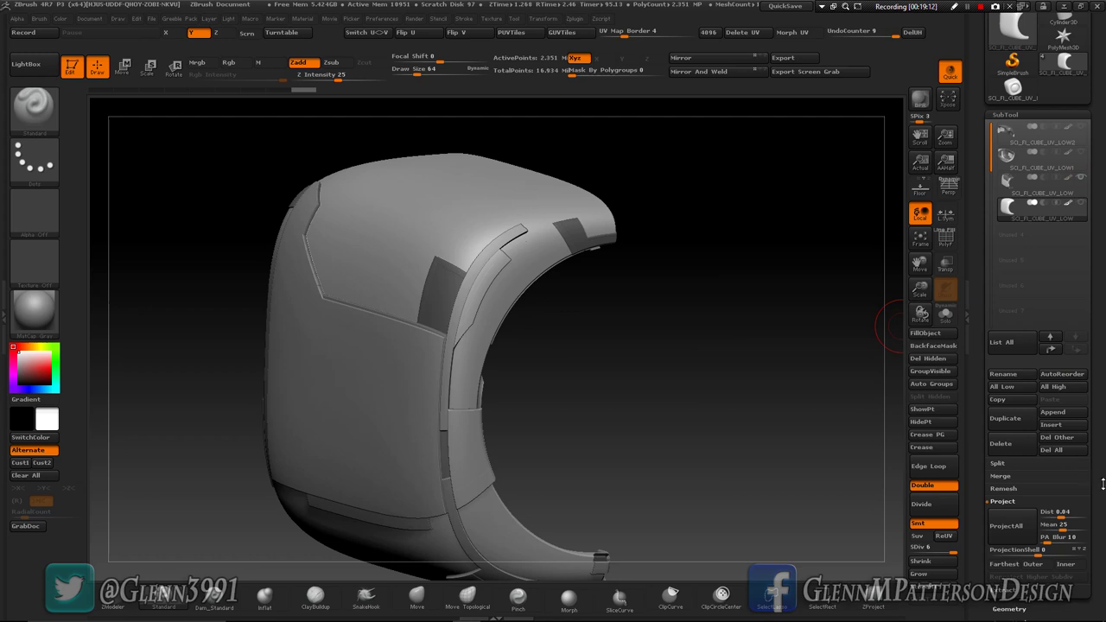
pyautogui.click(945, 316)
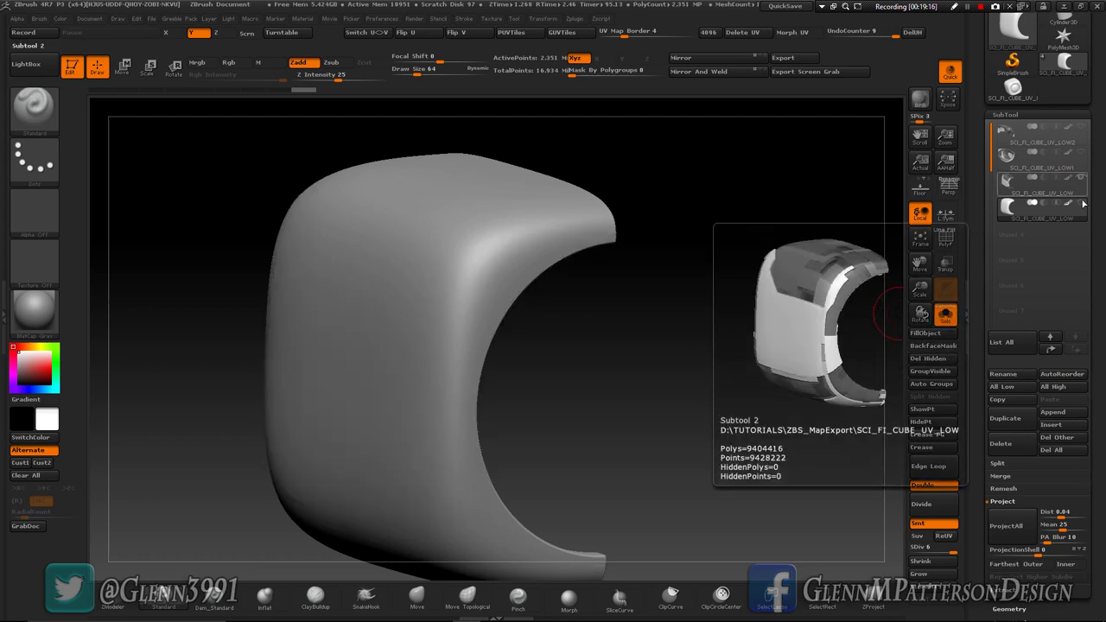
# Step: Project the visible source subtool's panel details onto the smooth C-shaped shell with ProjectAll and inspect the shell
pyautogui.scroll(-5, 1103, 353)
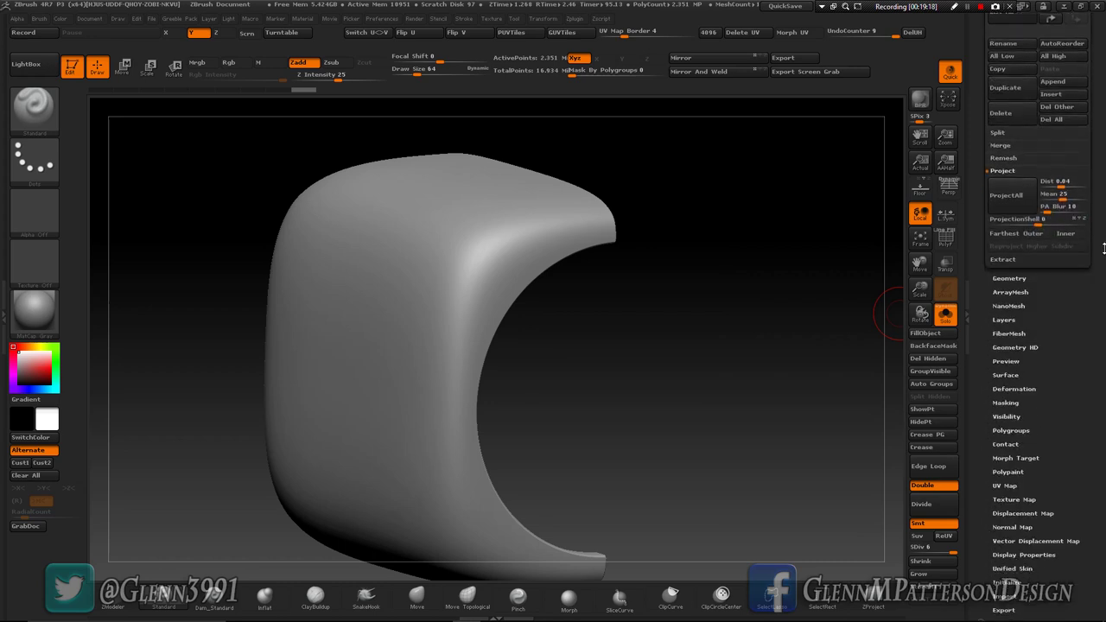
pyautogui.click(920, 239)
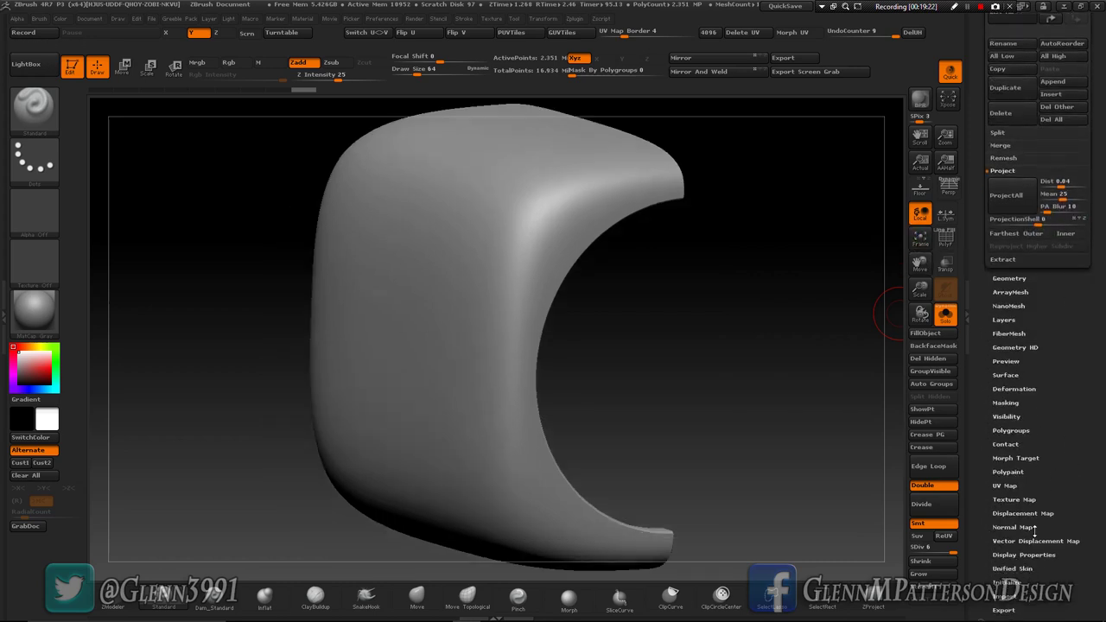
pyautogui.scroll(2, 1078, 396)
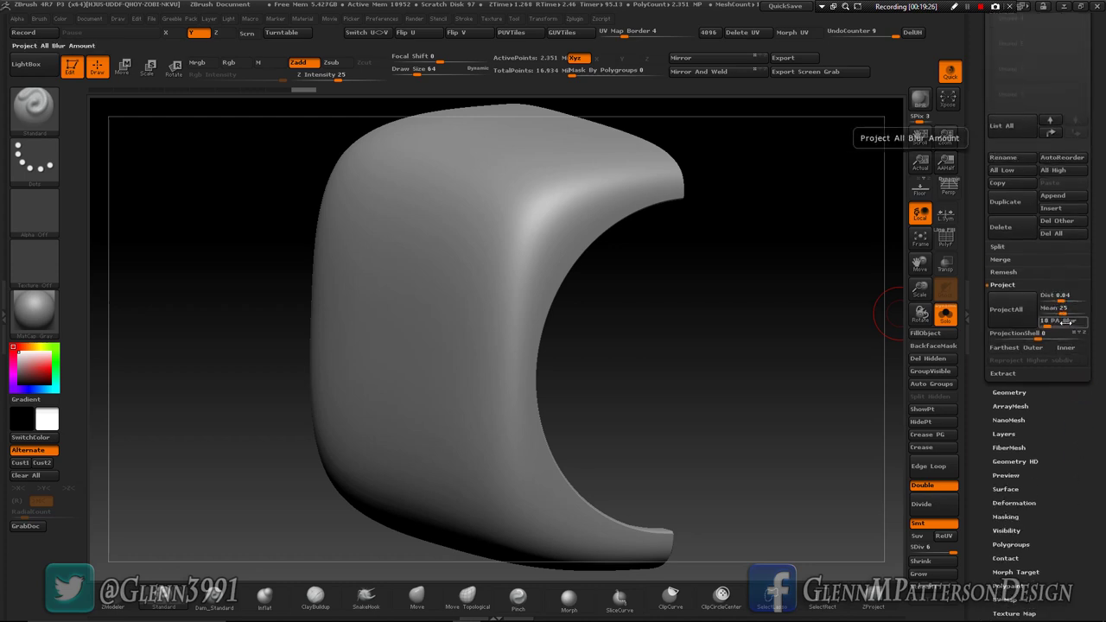
pyautogui.click(1006, 309)
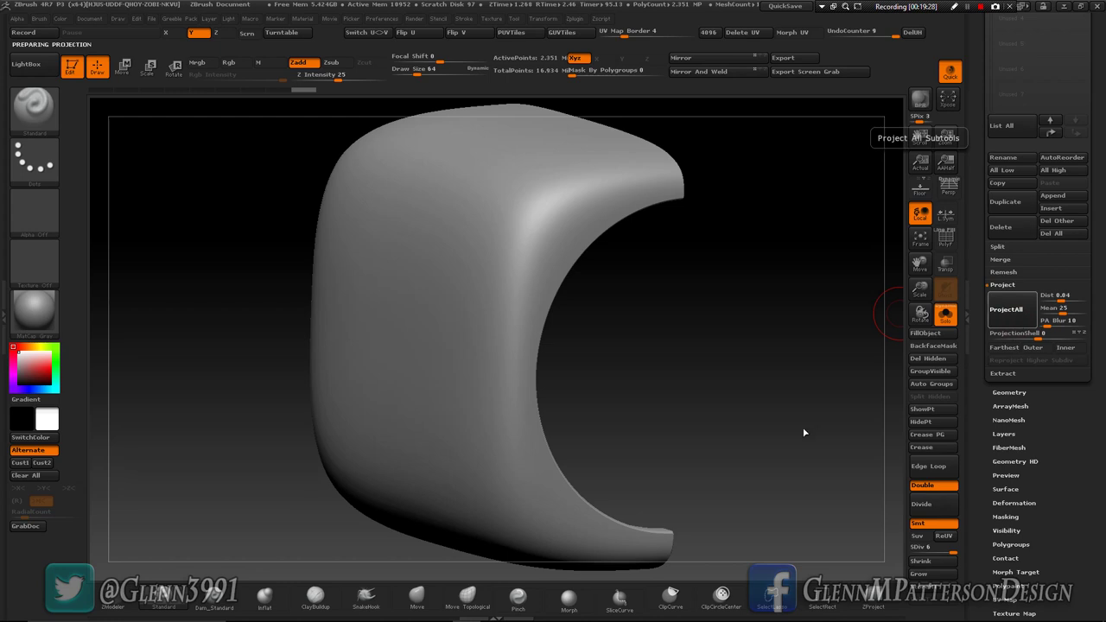
pyautogui.press('F9')
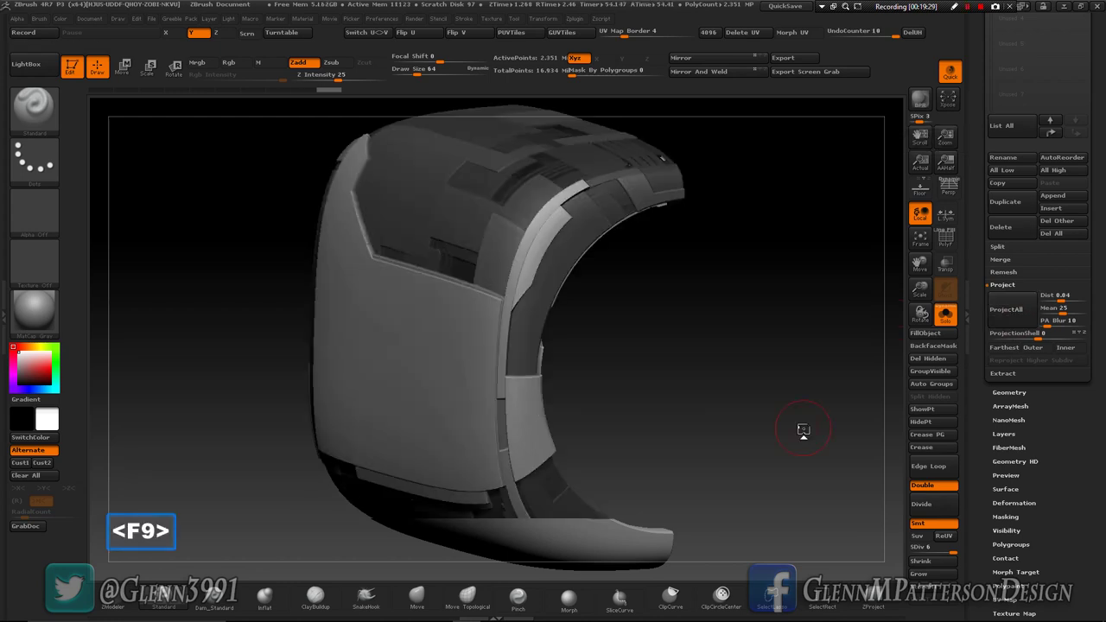
pyautogui.moveTo(757, 445)
pyautogui.mouseDown()
pyautogui.moveTo(743, 436)
pyautogui.moveTo(784, 449)
pyautogui.mouseUp()
# Step: Switch between the projected shell and its detailed source to compare them, and delete the source subtool
pyautogui.scroll(5, 1103, 344)
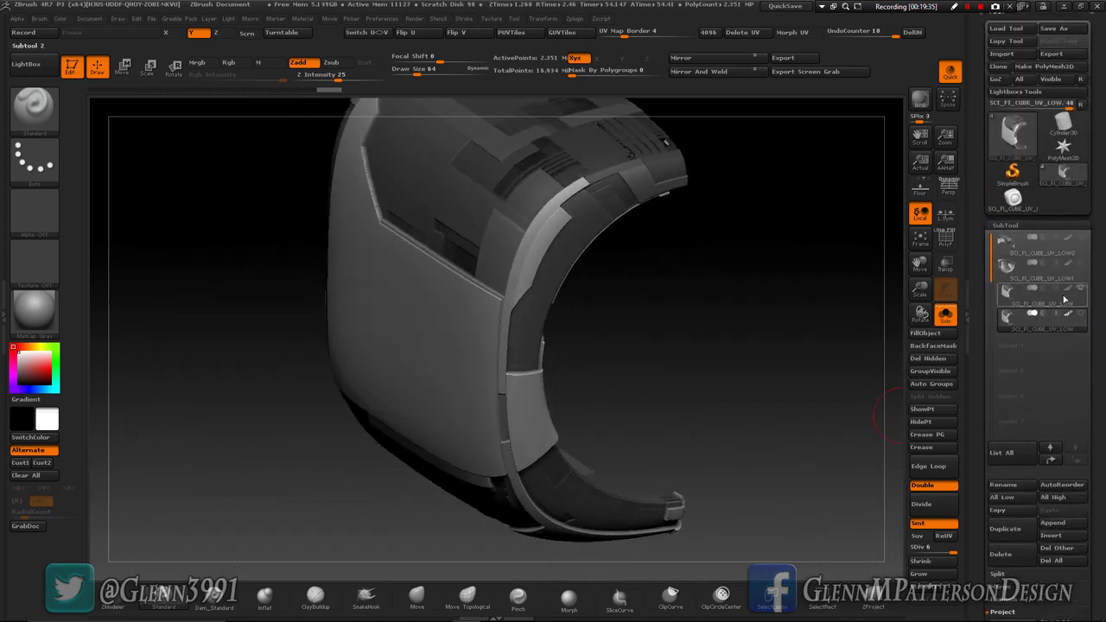
pyautogui.moveTo(1080, 302)
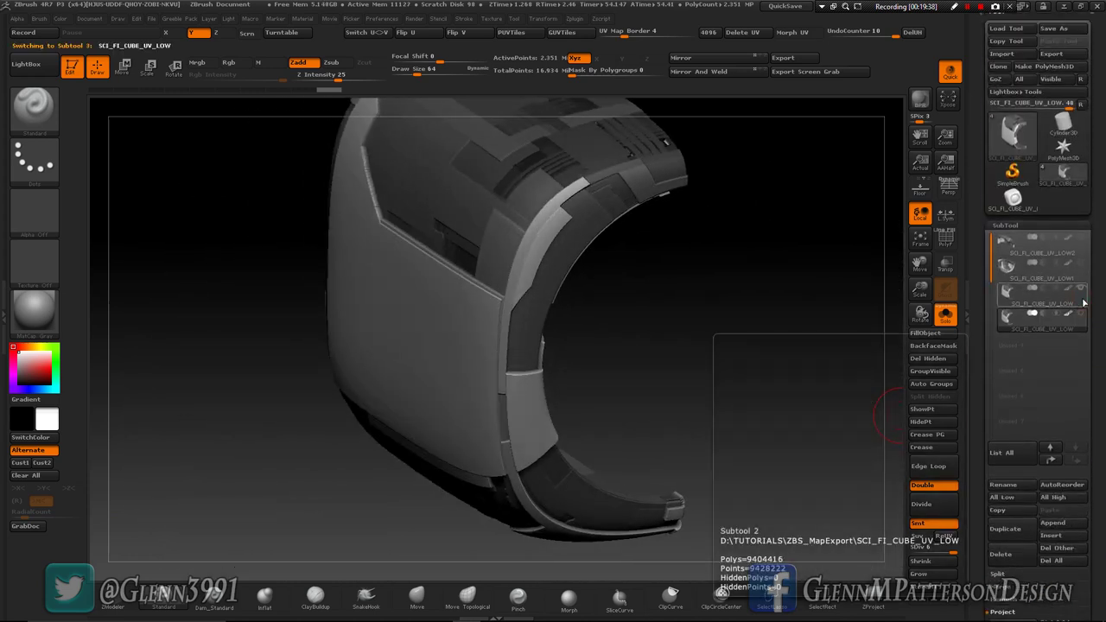
pyautogui.click(1083, 302)
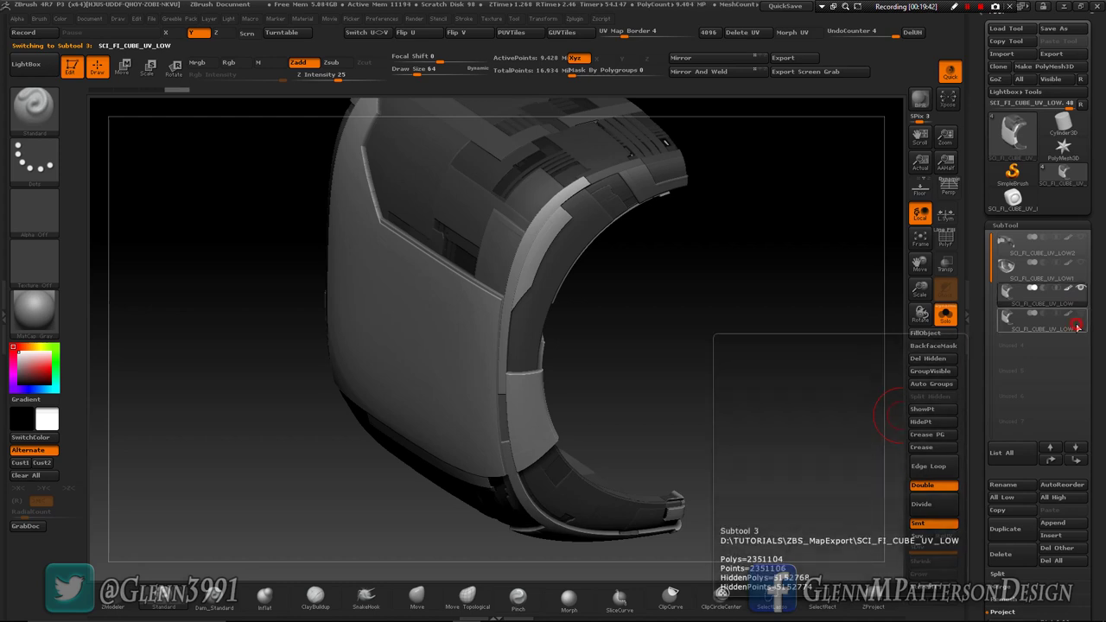
pyautogui.click(1077, 310)
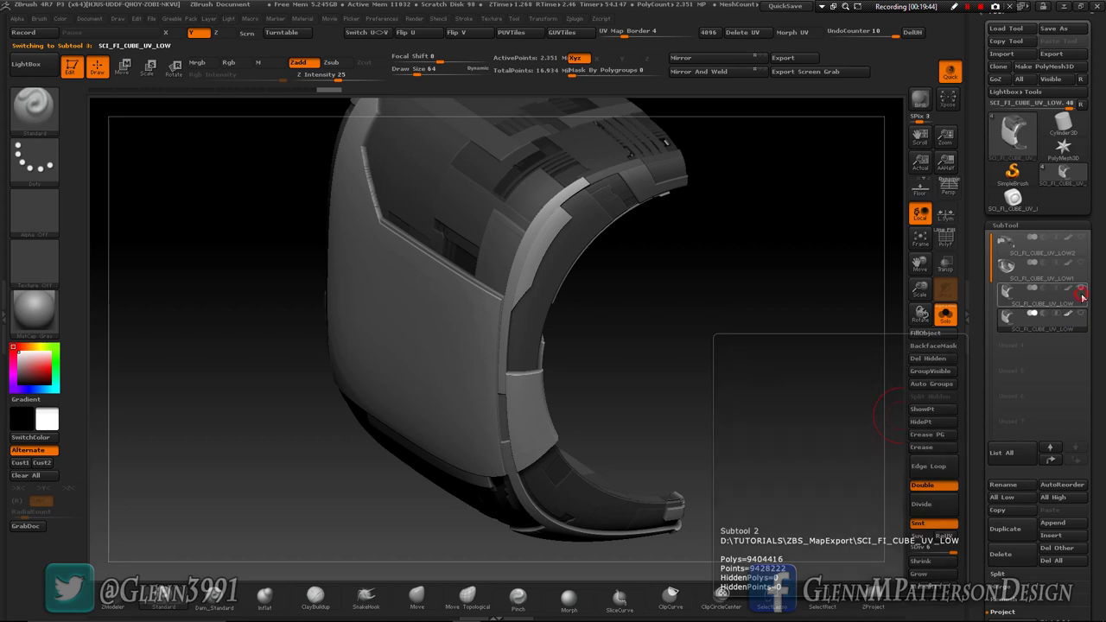
pyautogui.click(1082, 298)
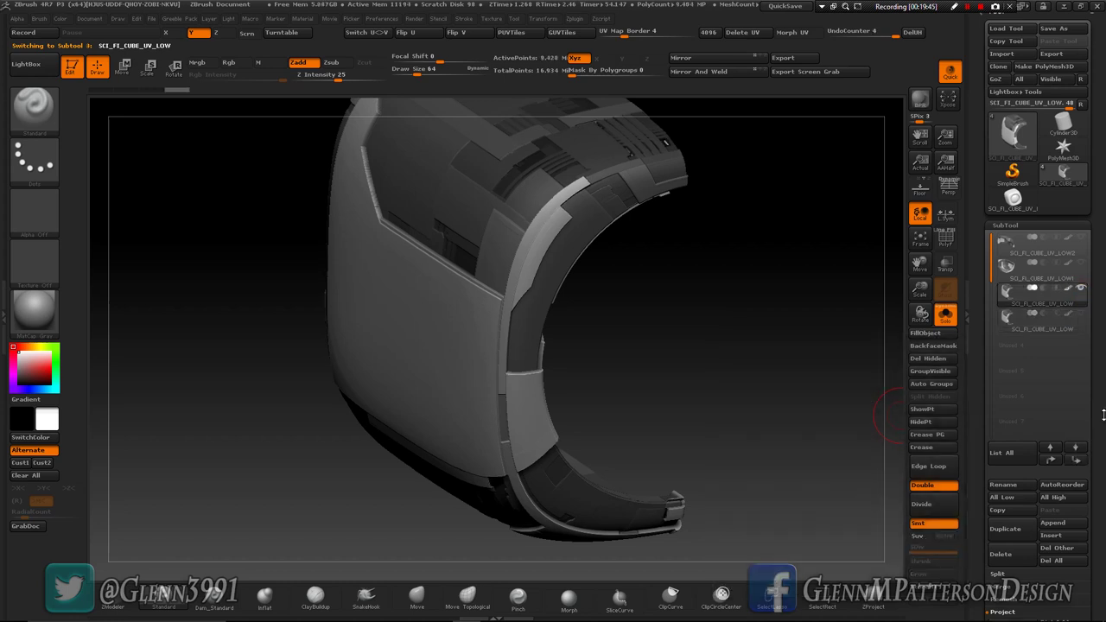
pyautogui.moveTo(1051, 297)
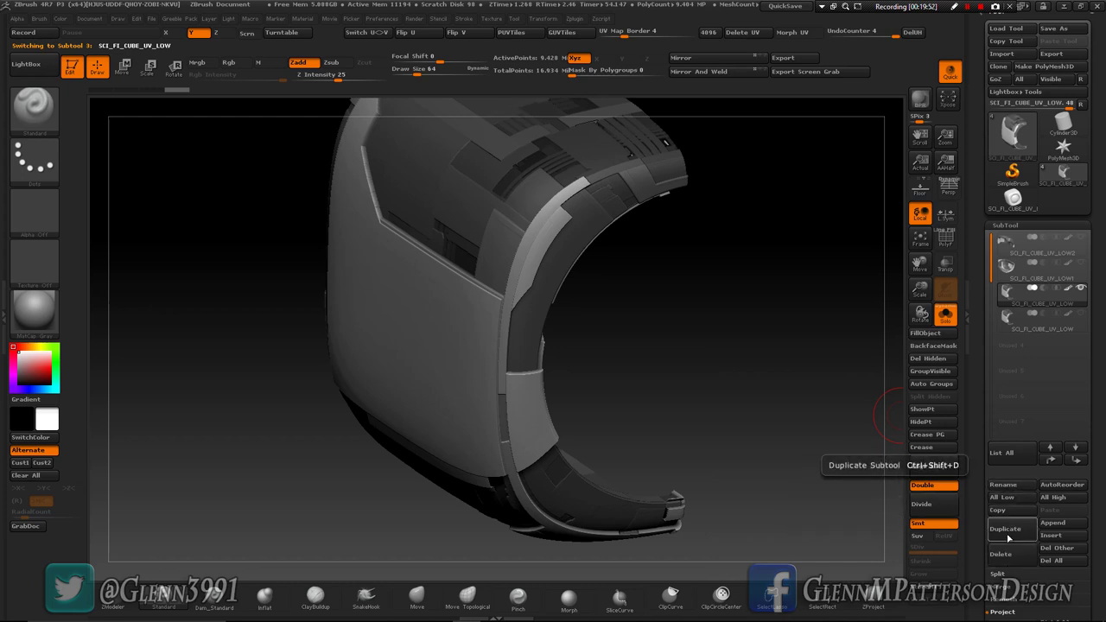
pyautogui.click(1016, 562)
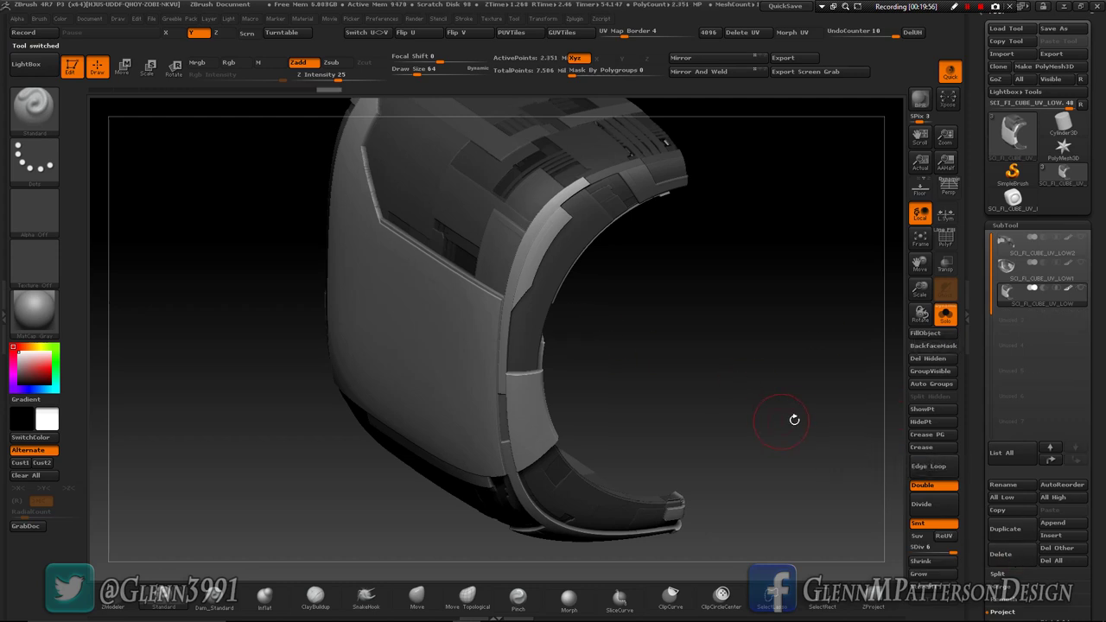
# Step: Unhide all parts of the SCI_FI_CUBE_UV_LOW subtool and isolate its smooth lower shell section
pyautogui.hotkey('ctrl', 'shift')
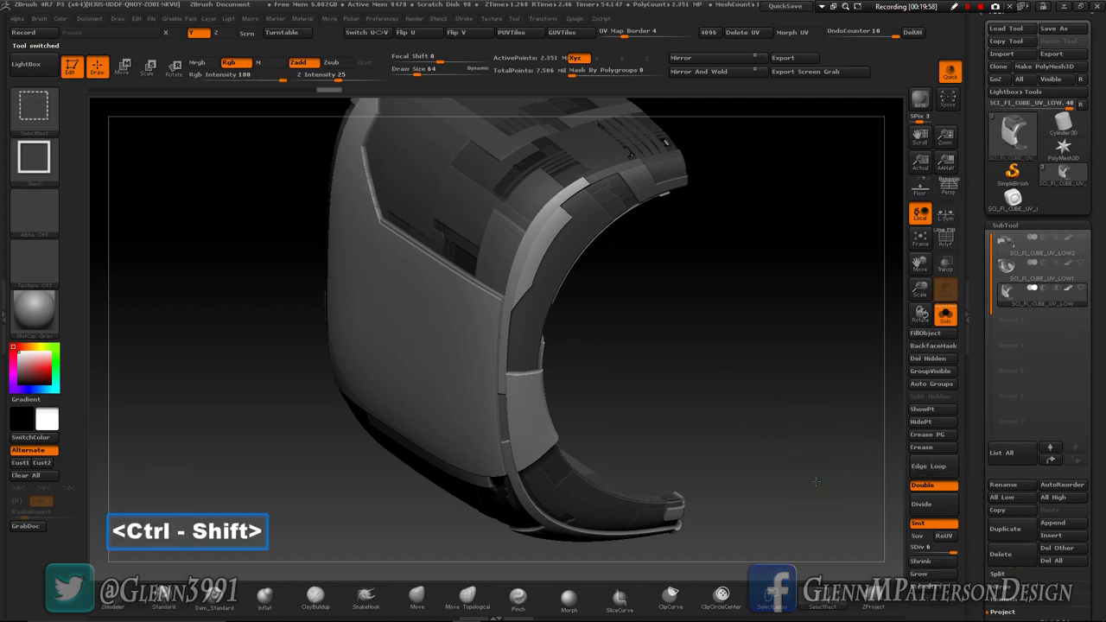
pyautogui.keyDown('ctrl'); pyautogui.keyDown('shift'); pyautogui.click(816, 478); pyautogui.keyUp('shift'); pyautogui.keyUp('ctrl')
pyautogui.moveTo(828, 543); pyautogui.dragTo(898, 328)
pyautogui.click(921, 241)
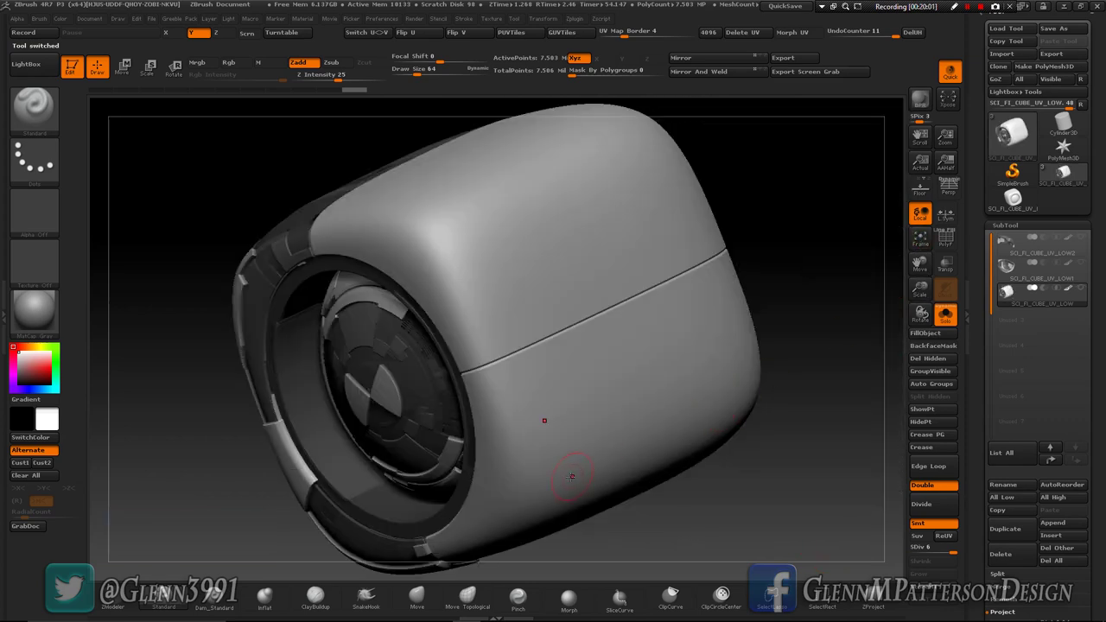
pyautogui.hotkey('ctrl', 'shift')
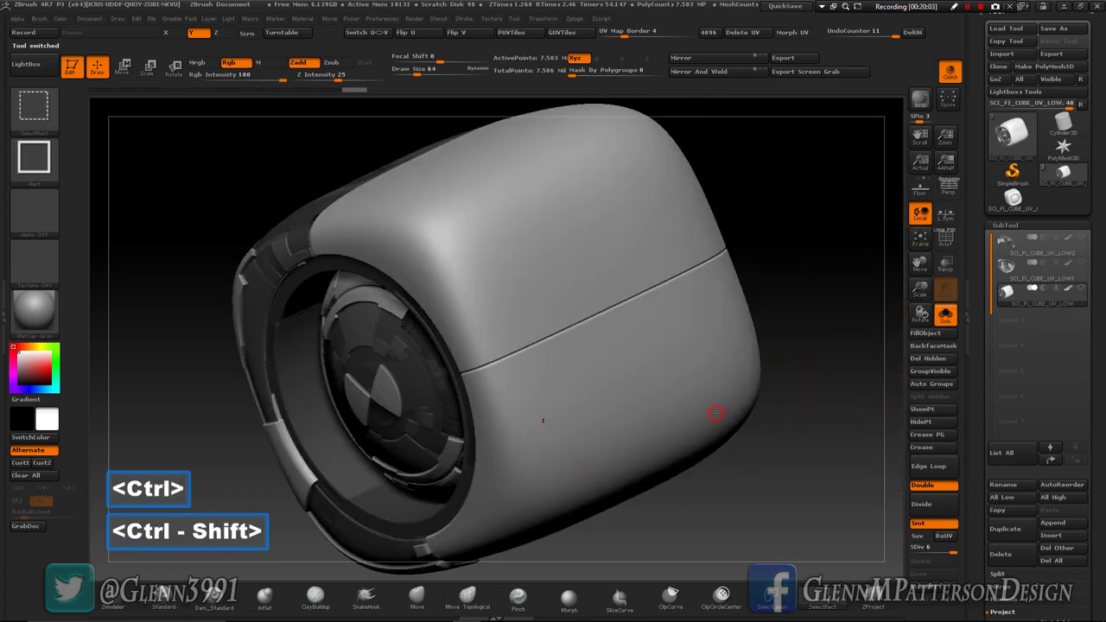
pyautogui.keyDown('ctrl'); pyautogui.keyDown('shift'); pyautogui.click(715, 414); pyautogui.keyUp('shift'); pyautogui.keyUp('ctrl')
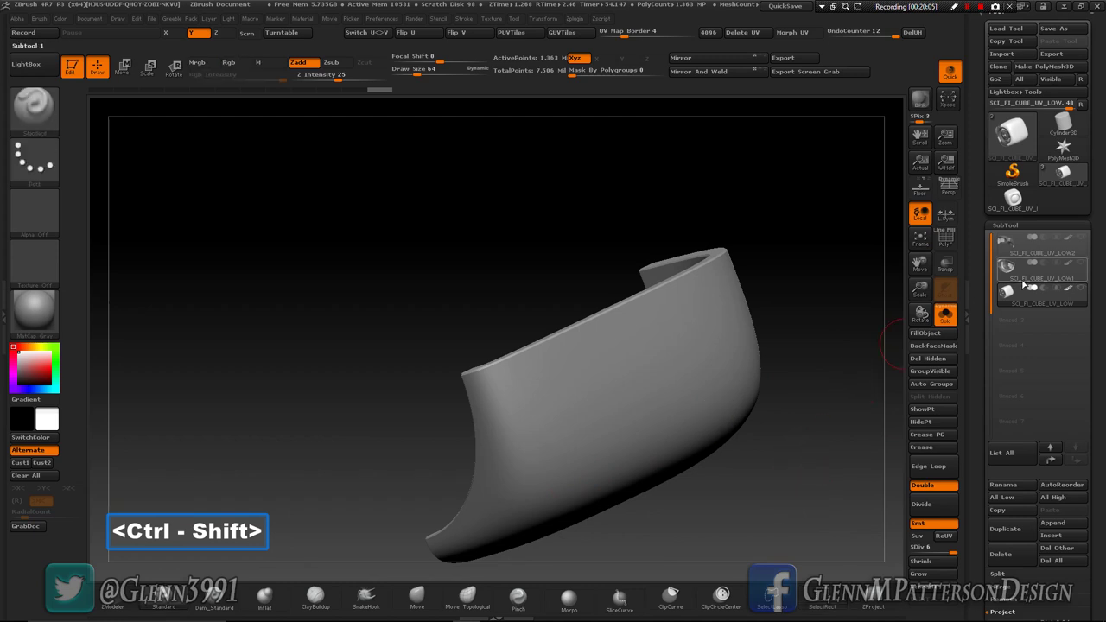
# Step: Subdivide the matching SCI_FI_CUBE_UV_LOW1 subtool to level 8, convert its BPR detail to geometry, and inspect the panels
pyautogui.moveTo(1079, 273)
pyautogui.hotkey('ctrl', 'd')
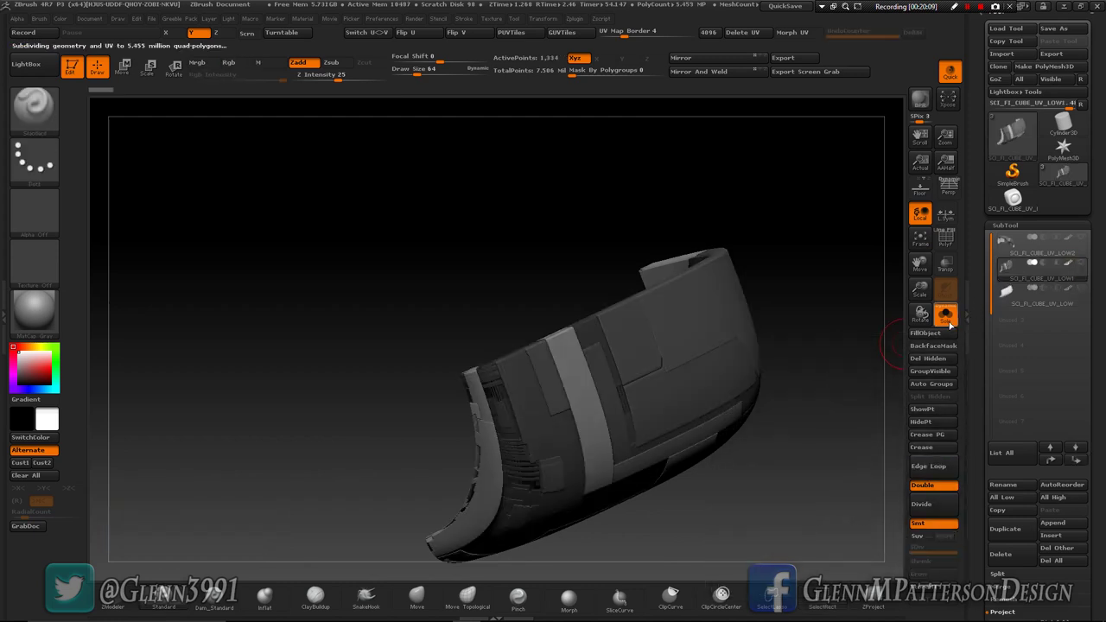
pyautogui.scroll(-10, 1103, 353)
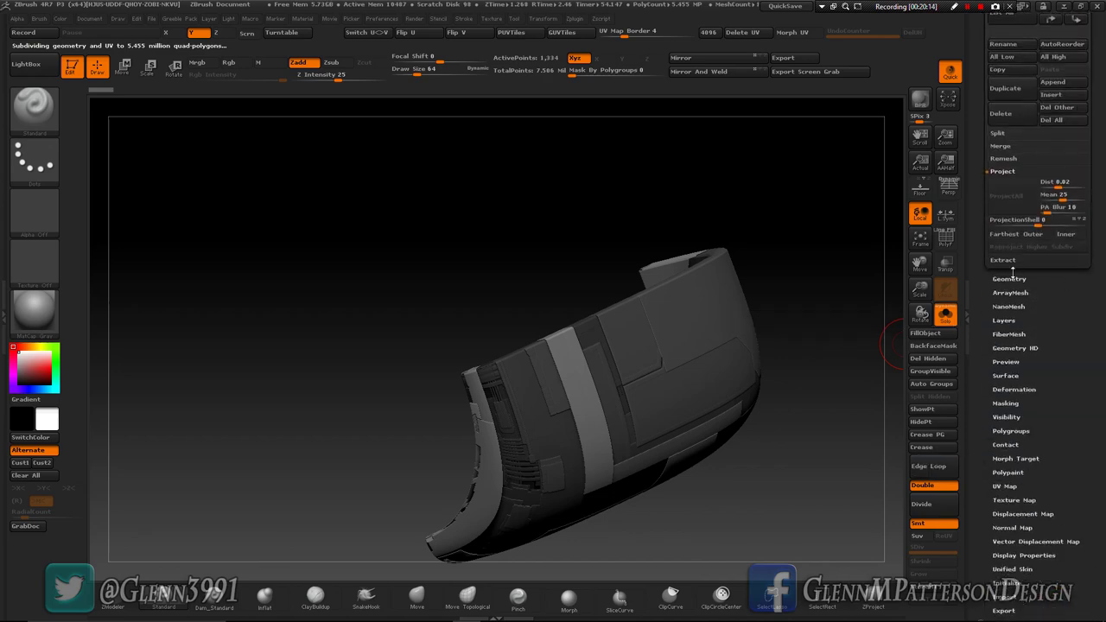
pyautogui.click(1009, 279)
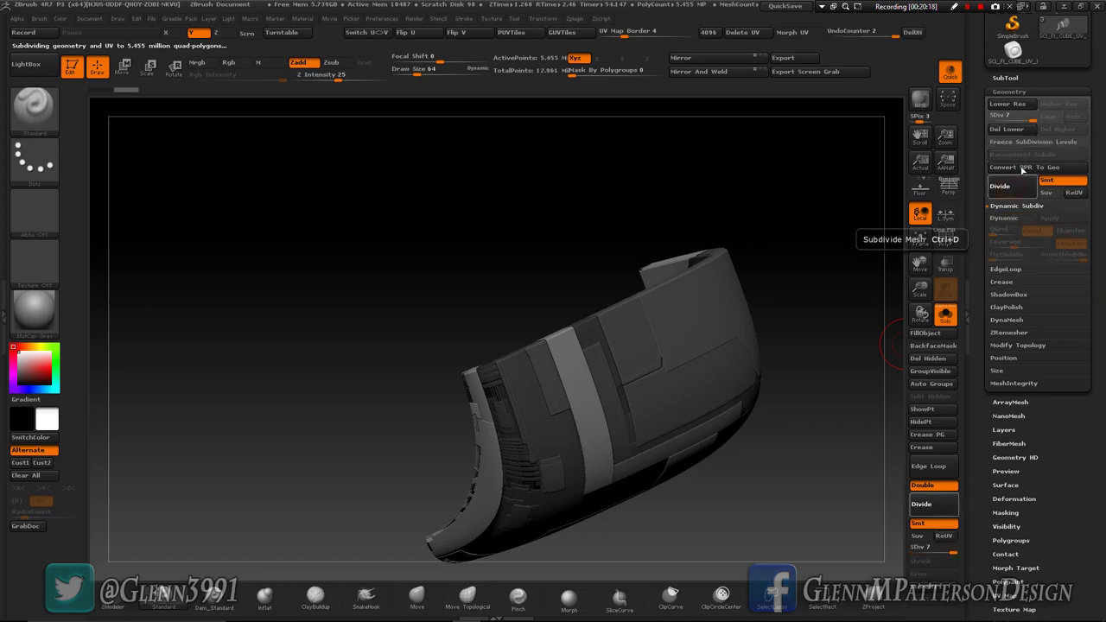
pyautogui.click(1022, 170)
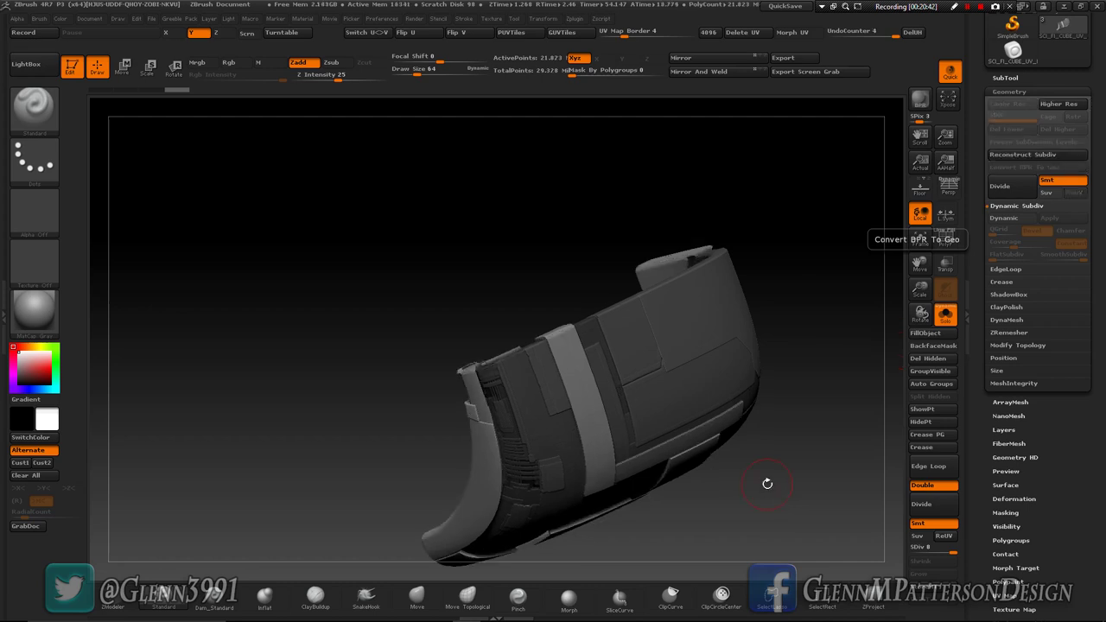
pyautogui.moveTo(757, 509); pyautogui.dragTo(820, 465)
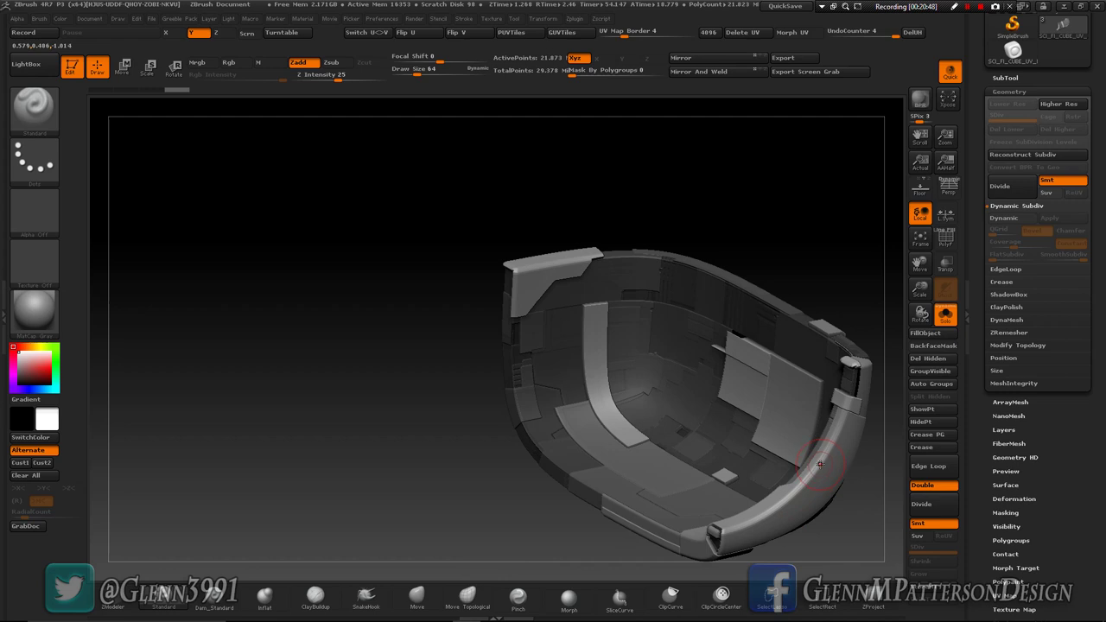
# Step: Select the smooth lower shell subtool, show SCI_FI_CUBE_UV_LOW1, and project its panel details onto the shell with ProjectAll
pyautogui.press('n')
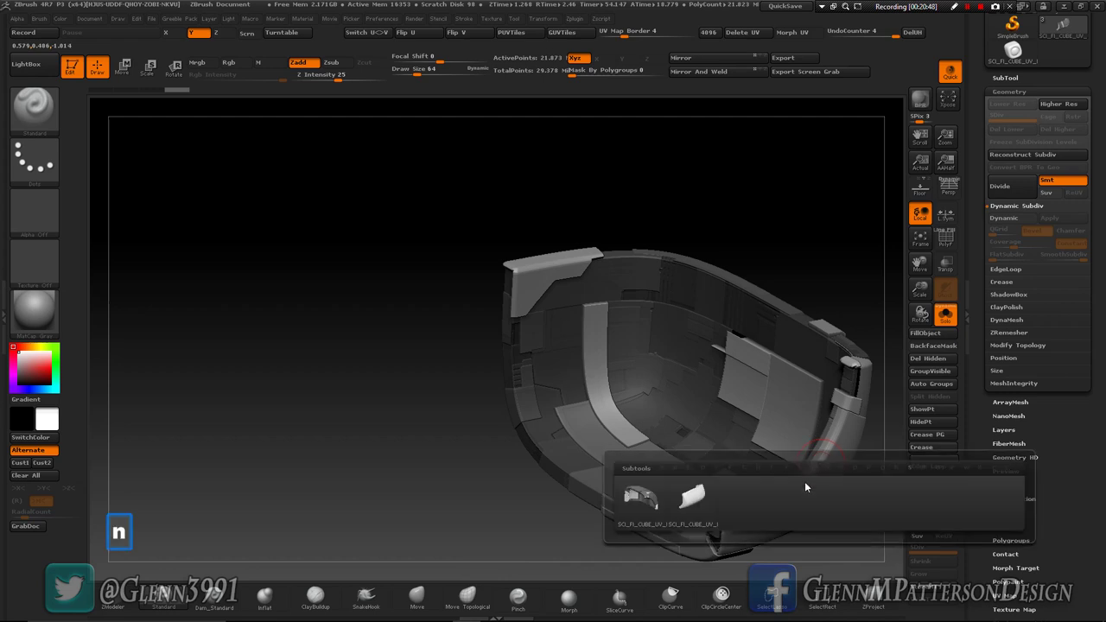
pyautogui.click(693, 515)
pyautogui.moveTo(716, 506); pyautogui.dragTo(699, 477)
pyautogui.click(921, 239)
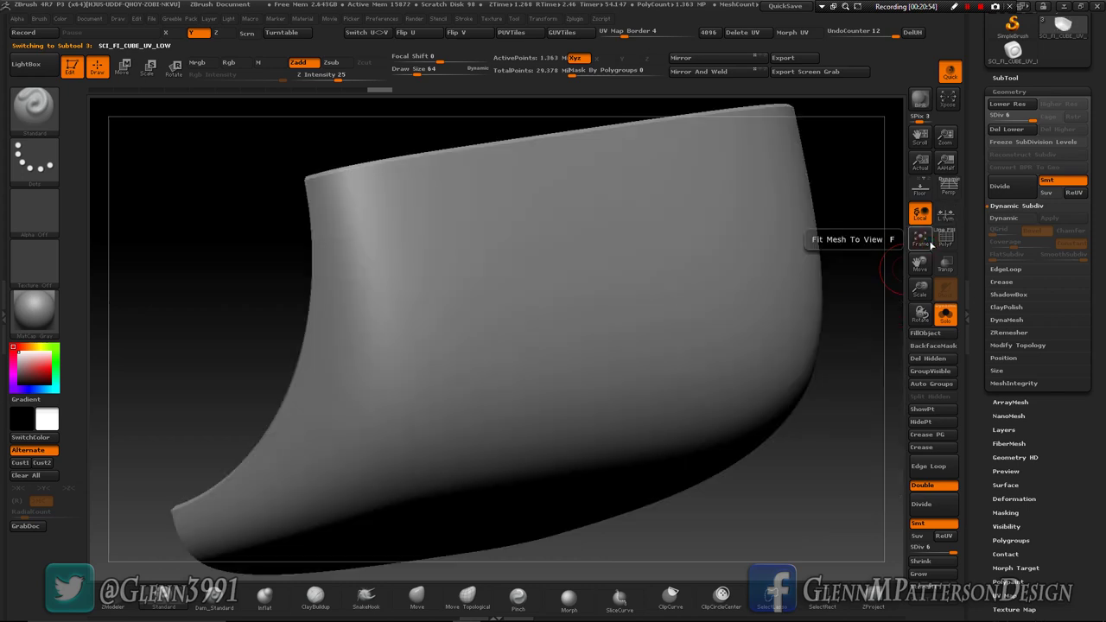
pyautogui.moveTo(919, 289); pyautogui.dragTo(1104, 208)
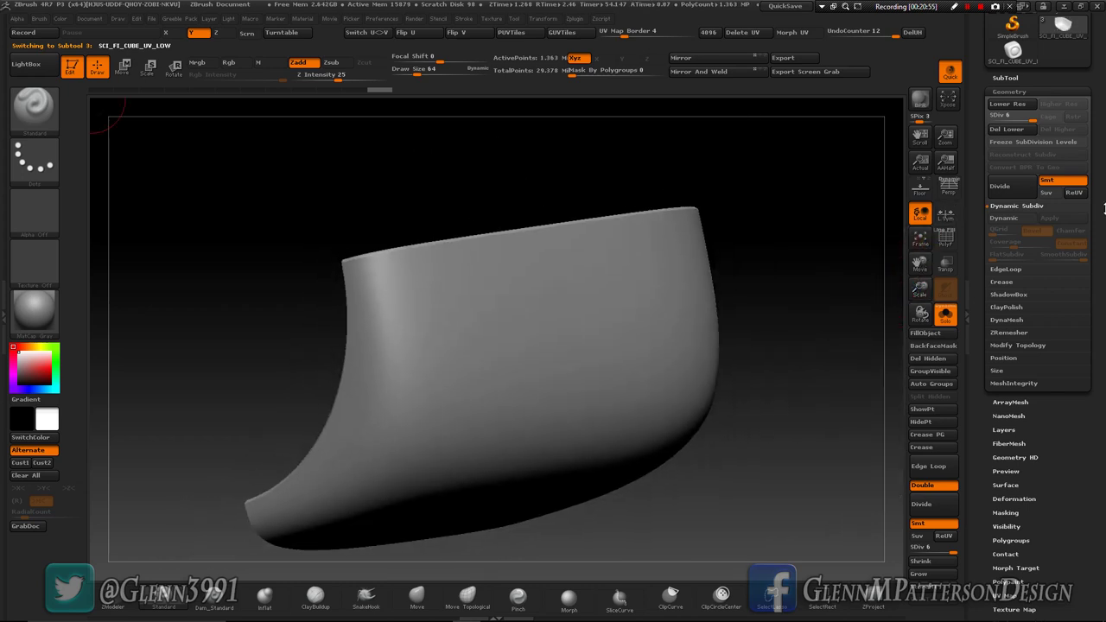
pyautogui.click(1018, 78)
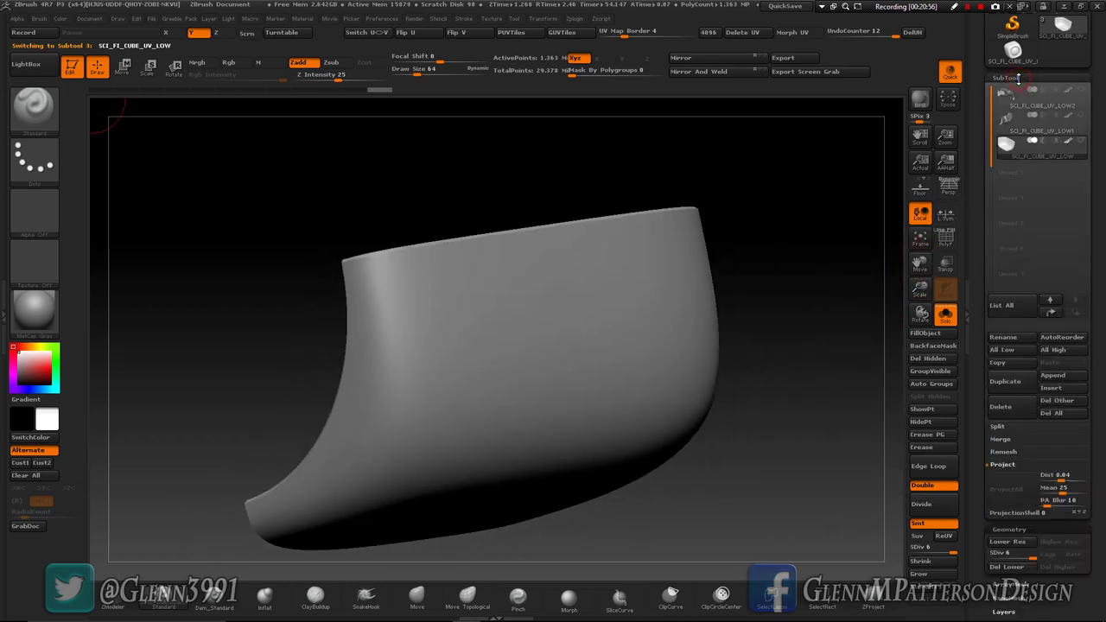
pyautogui.click(1080, 116)
pyautogui.scroll(-5, 1054, 302)
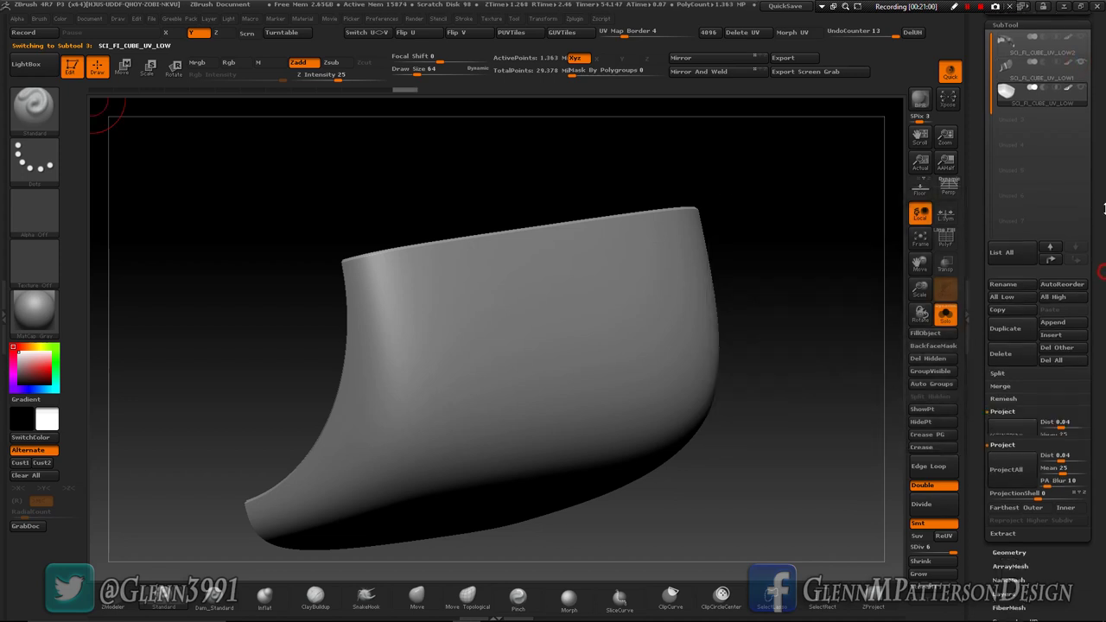
pyautogui.click(1005, 259)
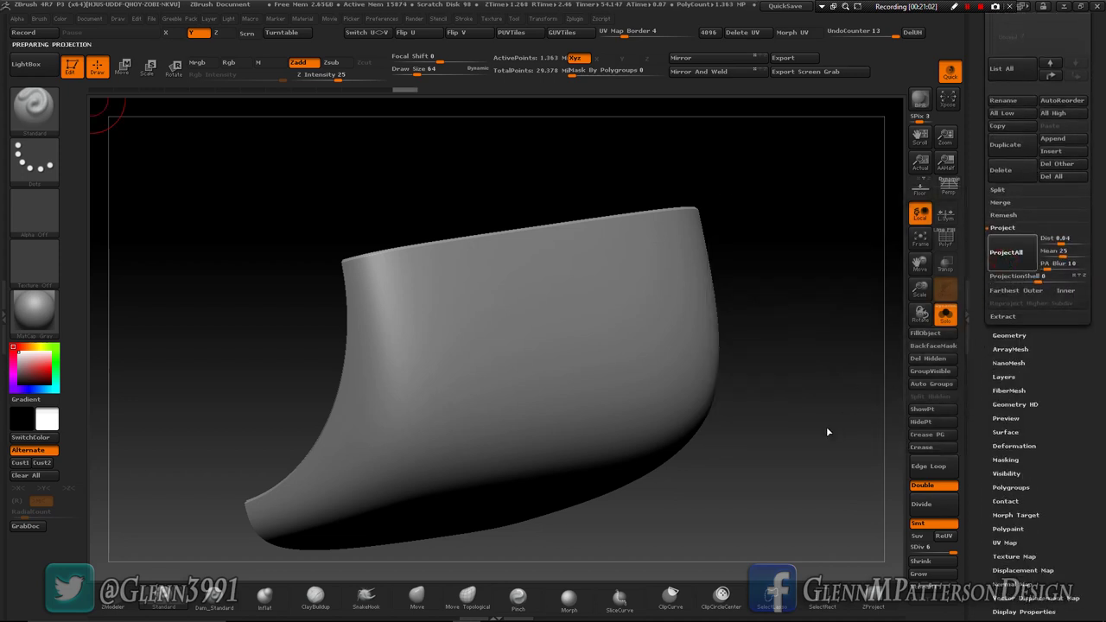
pyautogui.press('F9')
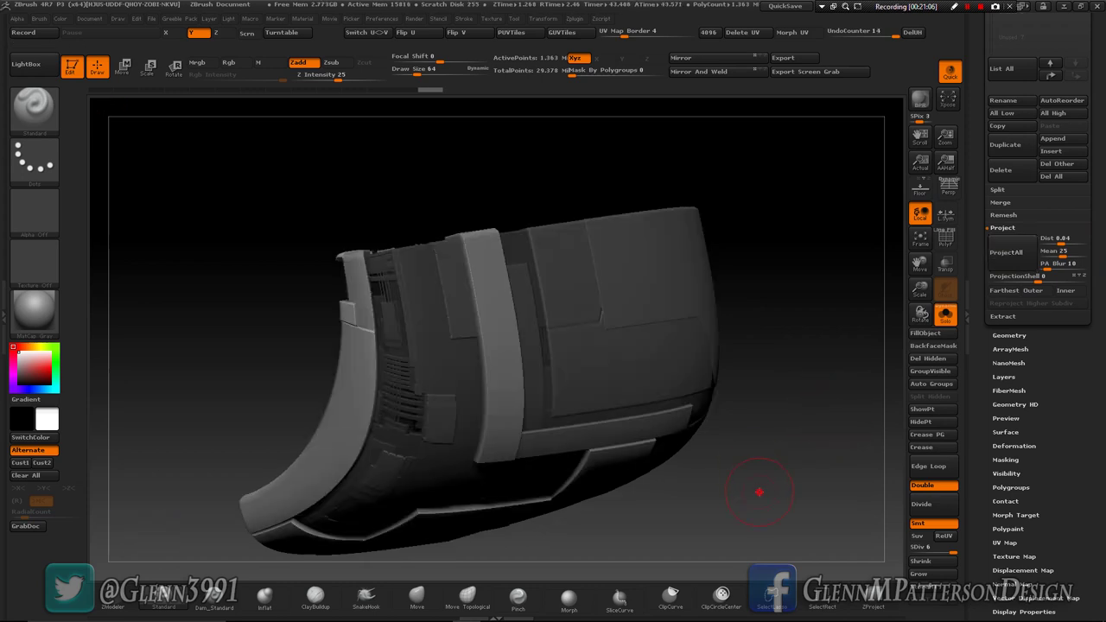
pyautogui.moveTo(758, 492); pyautogui.dragTo(793, 431)
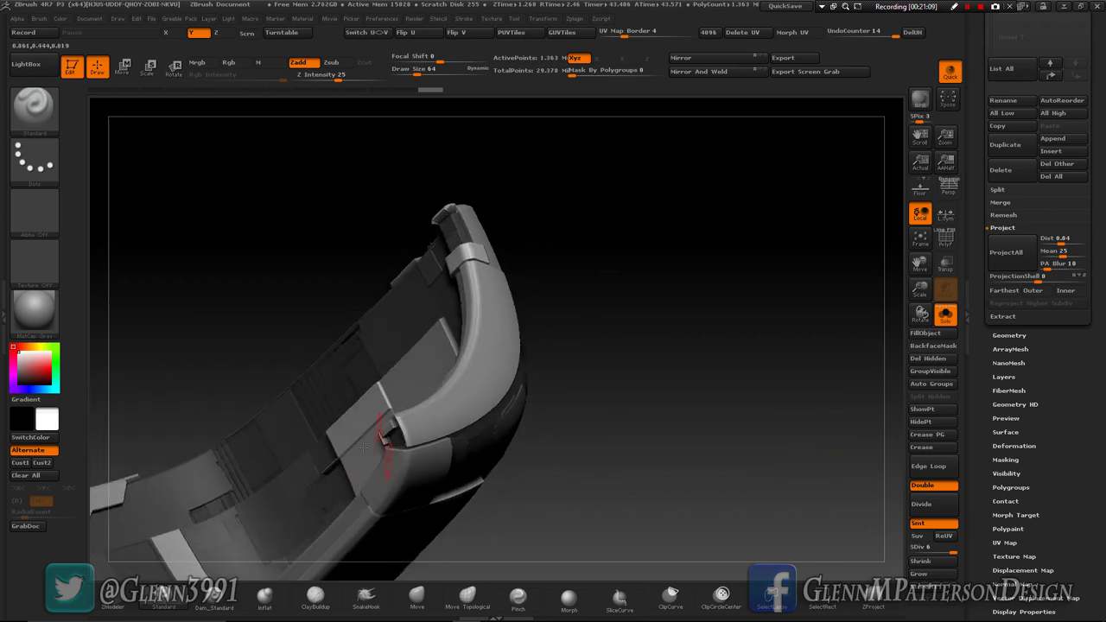
# Step: Unhide all parts of the SCI_FI_CUBE_UV_LOW subtool and isolate its smooth upper shell section
pyautogui.moveTo(338, 448); pyautogui.dragTo(572, 432)
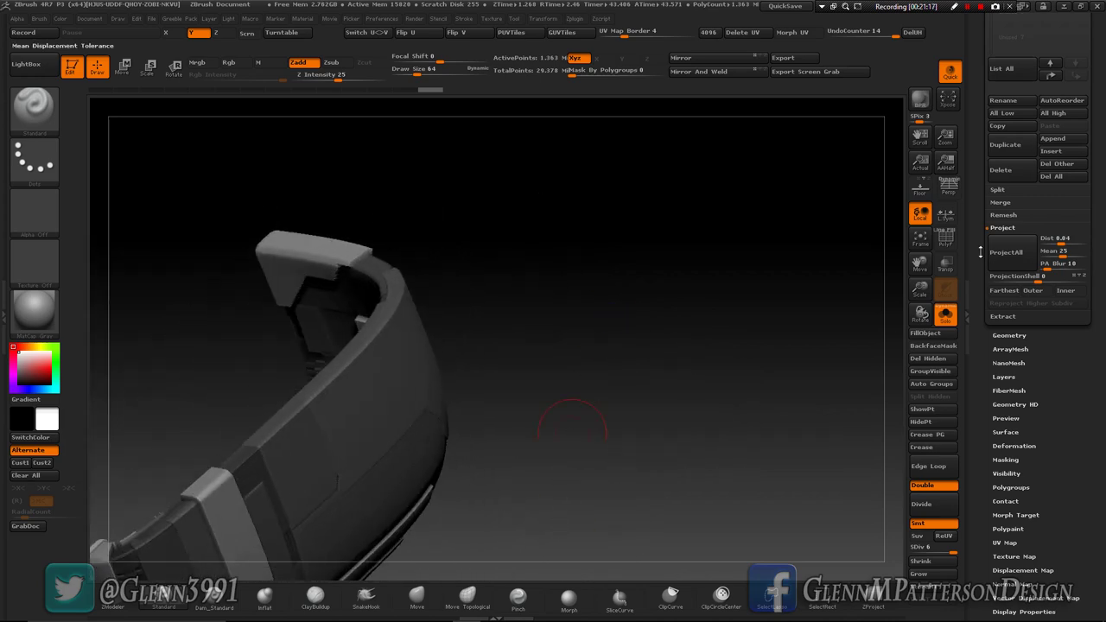
pyautogui.click(921, 242)
pyautogui.hotkey('ctrl', 'shift')
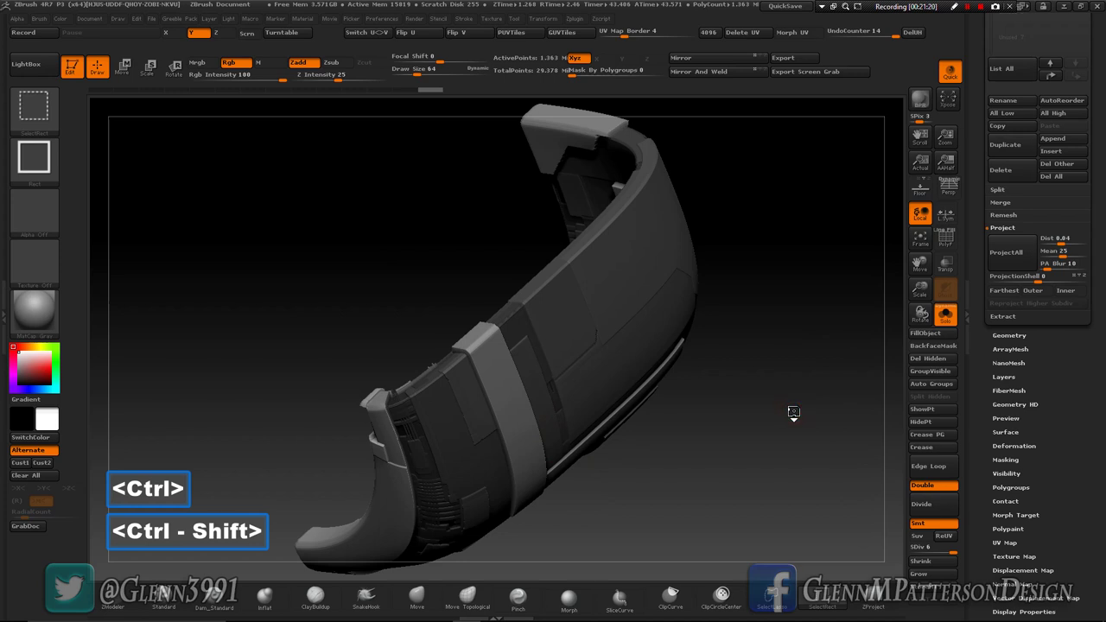
pyautogui.keyDown('ctrl'); pyautogui.keyDown('shift'); pyautogui.click(793, 412); pyautogui.keyUp('shift'); pyautogui.keyUp('ctrl')
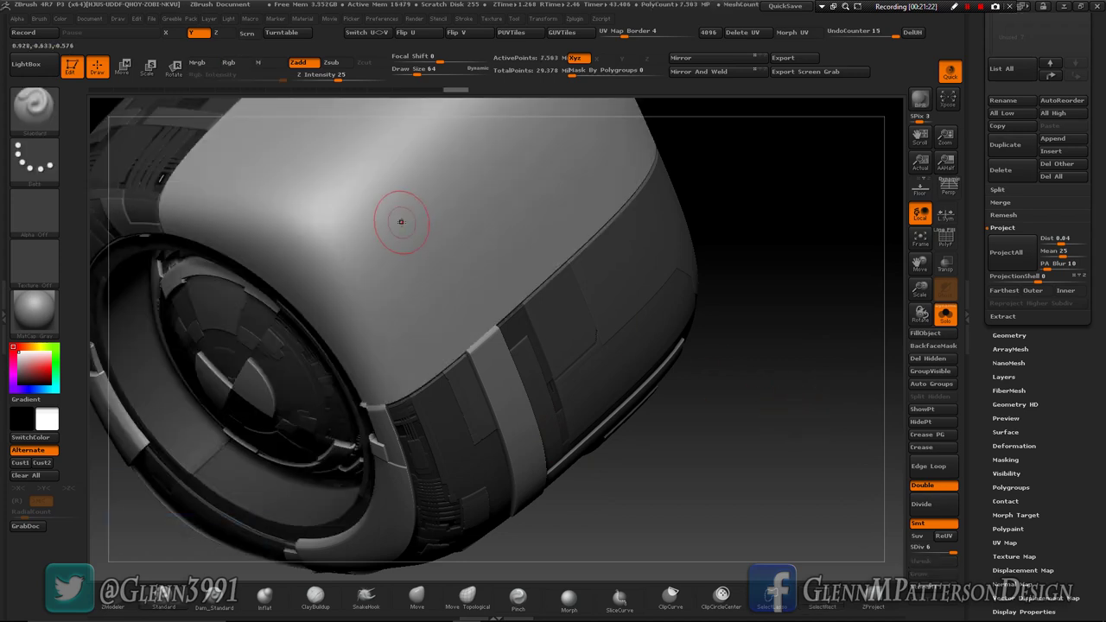
pyautogui.press('alt')
pyautogui.press('alt')
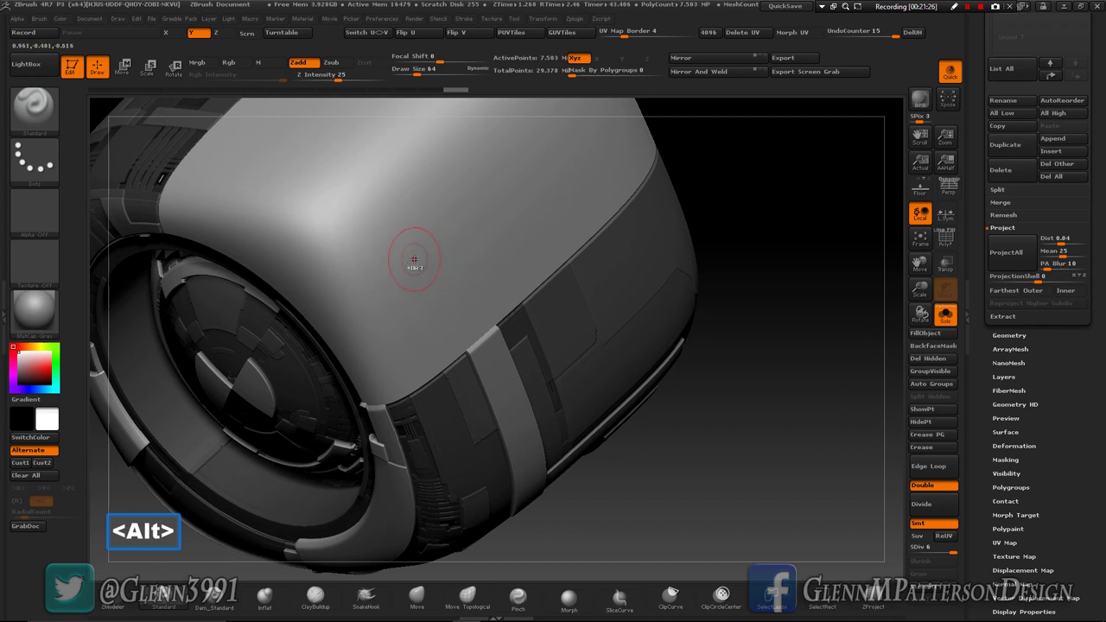
pyautogui.keyDown('ctrl'); pyautogui.keyDown('shift'); pyautogui.click(407, 259); pyautogui.keyUp('shift'); pyautogui.keyUp('ctrl')
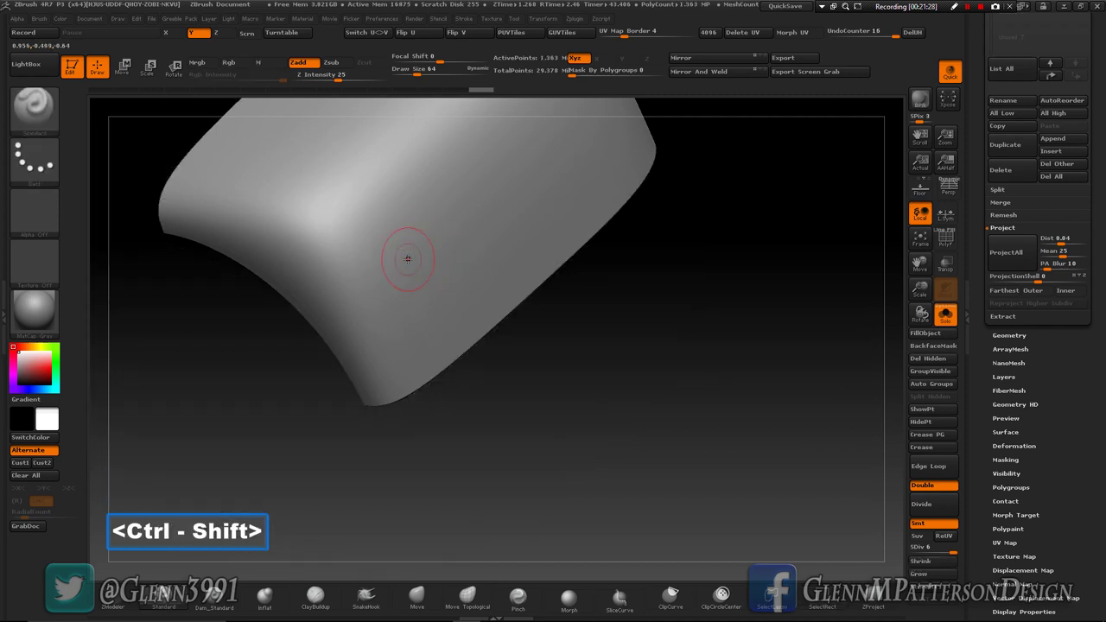
# Step: Delete the already projected SCI_FI_CUBE_UV_LOW1 subtool
pyautogui.moveTo(656, 378); pyautogui.dragTo(691, 337)
pyautogui.scroll(5, 1037, 259)
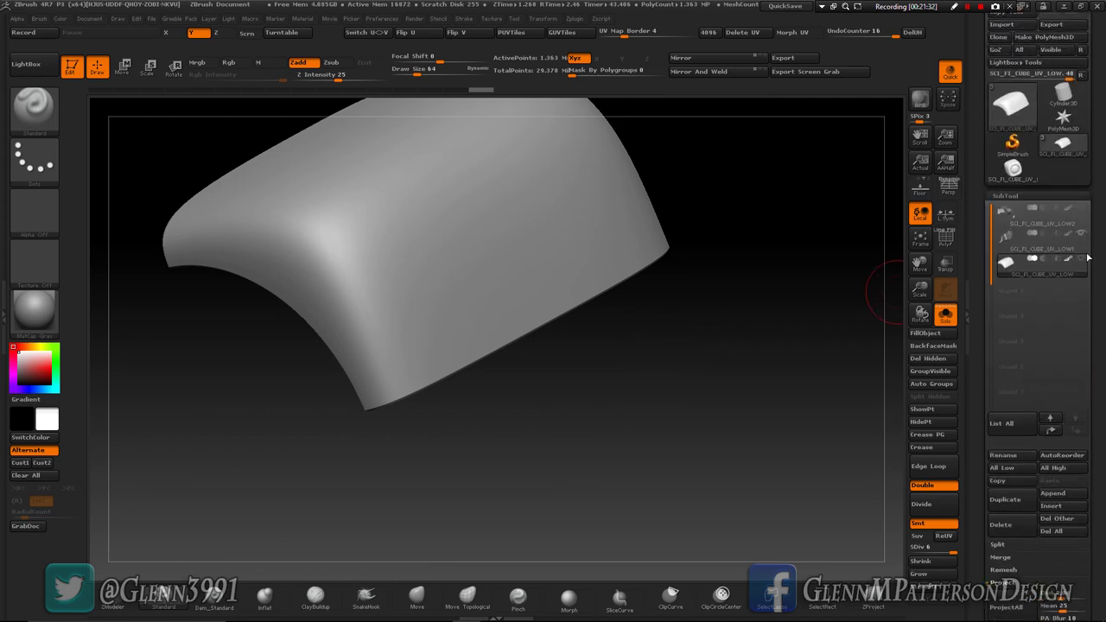
pyautogui.click(1080, 250)
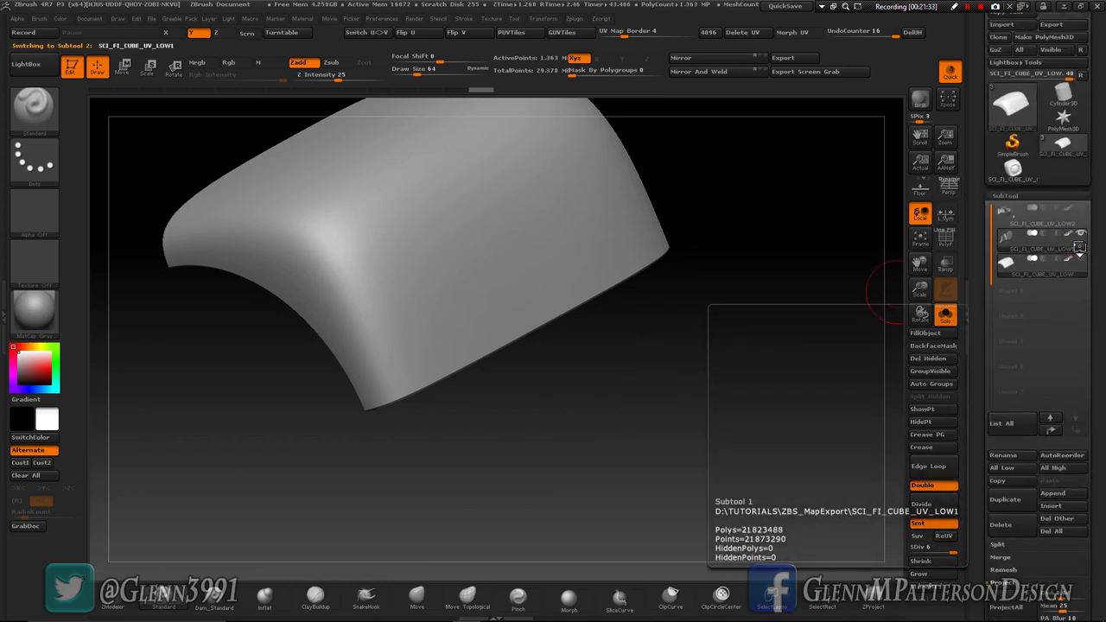
pyautogui.click(1016, 522)
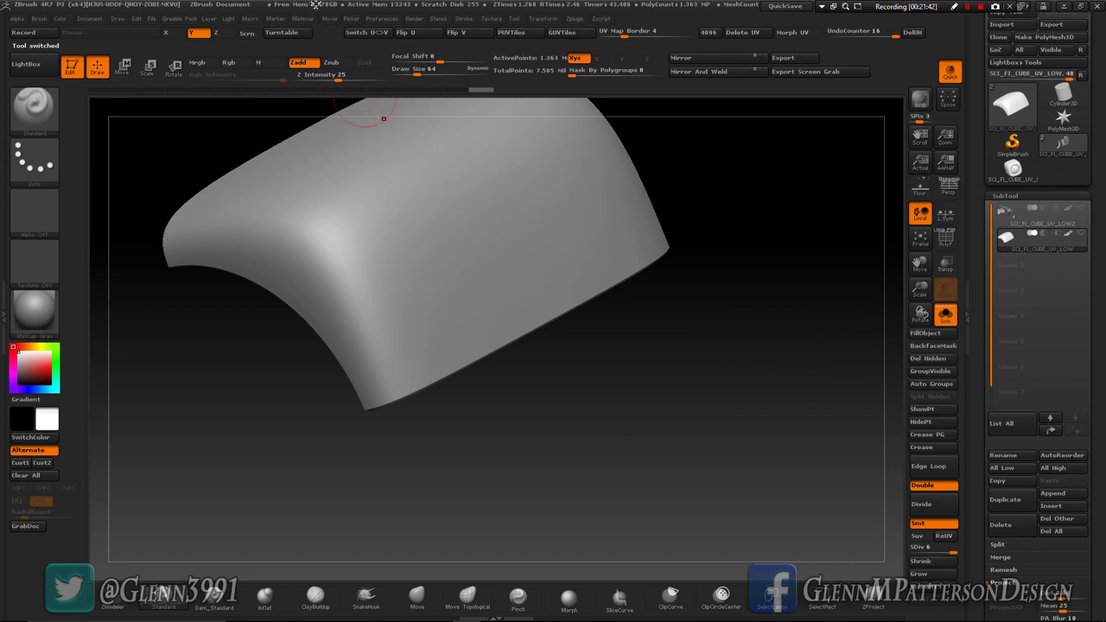
# Step: Apply dynamic subdivision to the SCI_FI_CUBE_UV_LOW2 subtool and convert its BPR detail to geometry
pyautogui.moveTo(1080, 219)
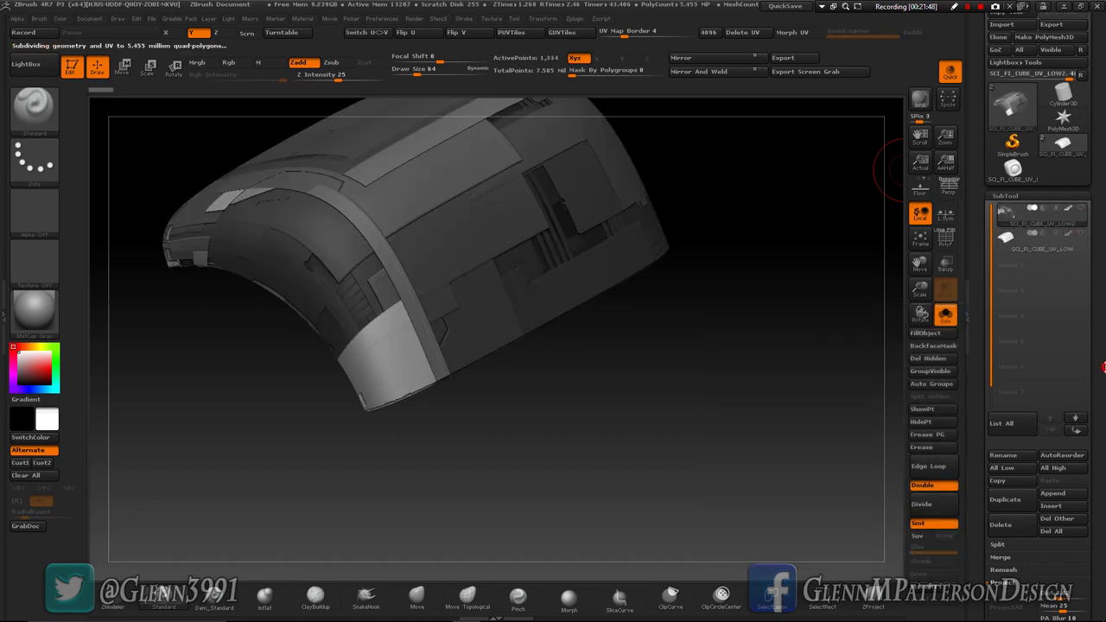
pyautogui.scroll(-5, 1101, 320)
pyautogui.scroll(-2, 1100, 270)
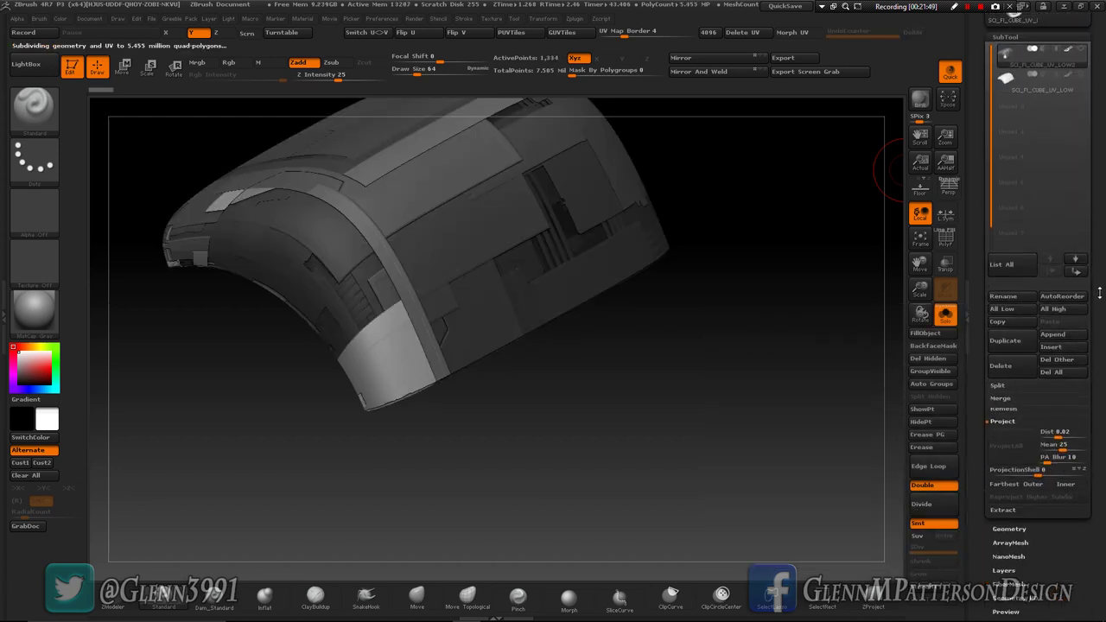
pyautogui.click(1011, 310)
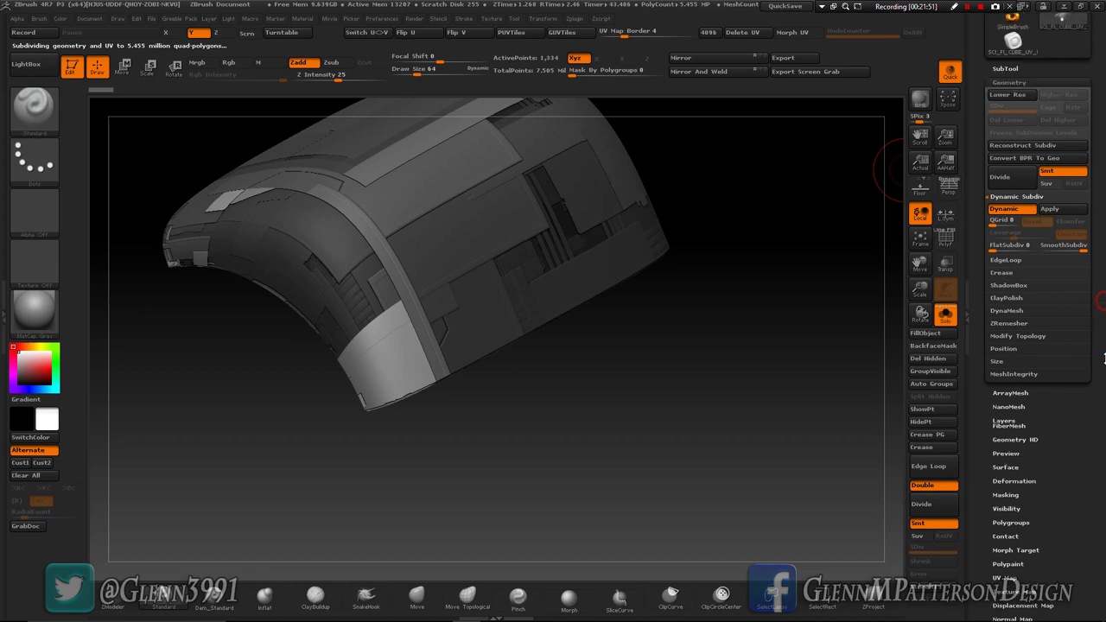
pyautogui.click(1056, 235)
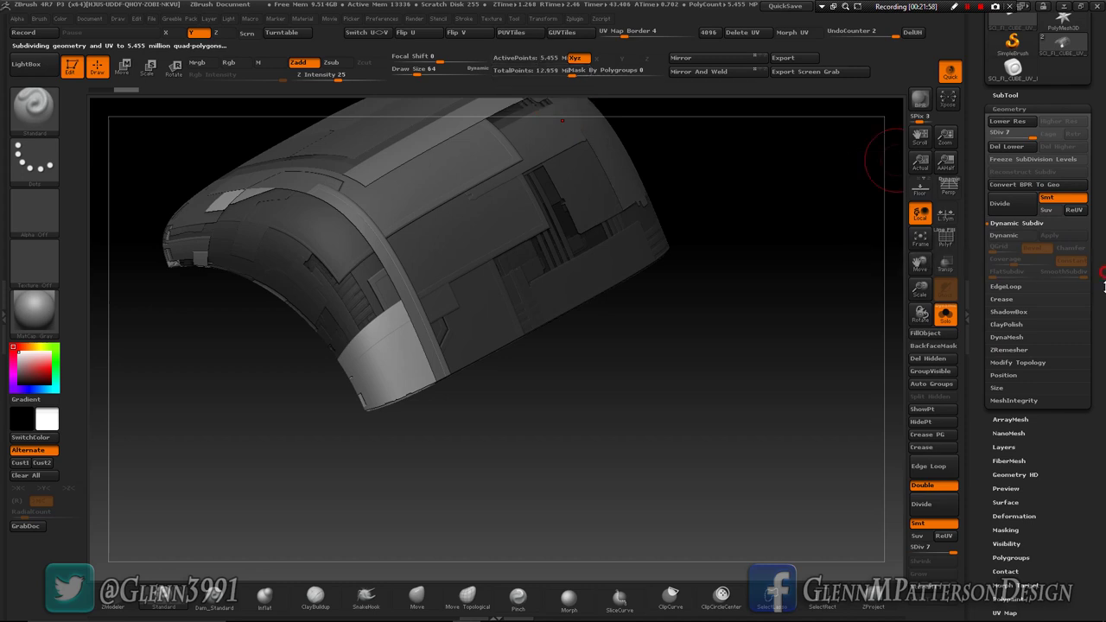
pyautogui.scroll(2, 1063, 277)
pyautogui.click(1030, 264)
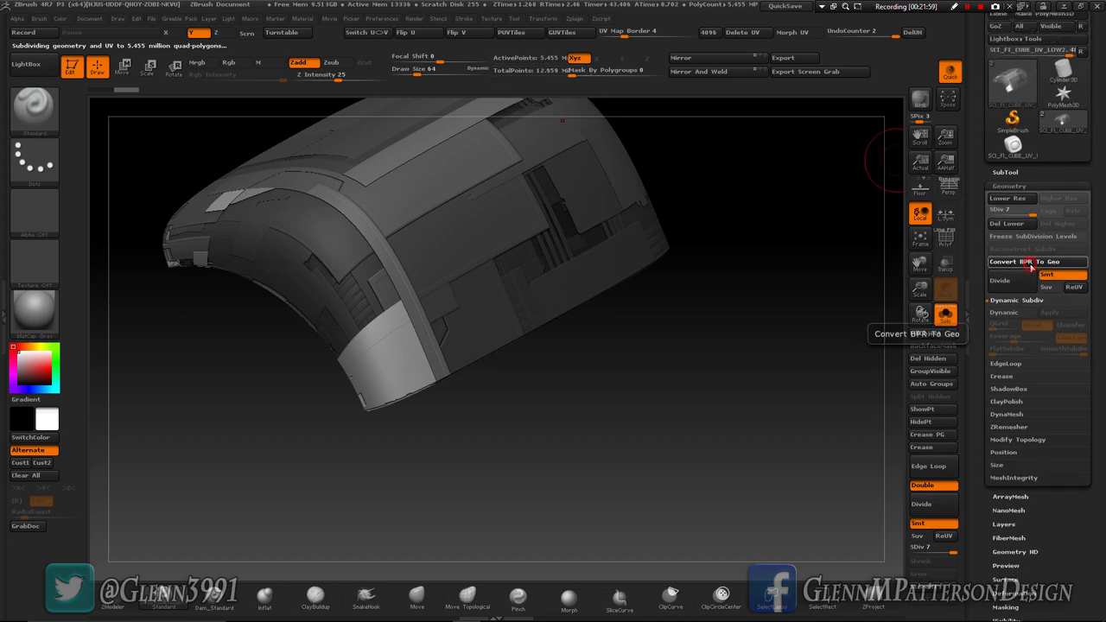
pyautogui.click(807, 362)
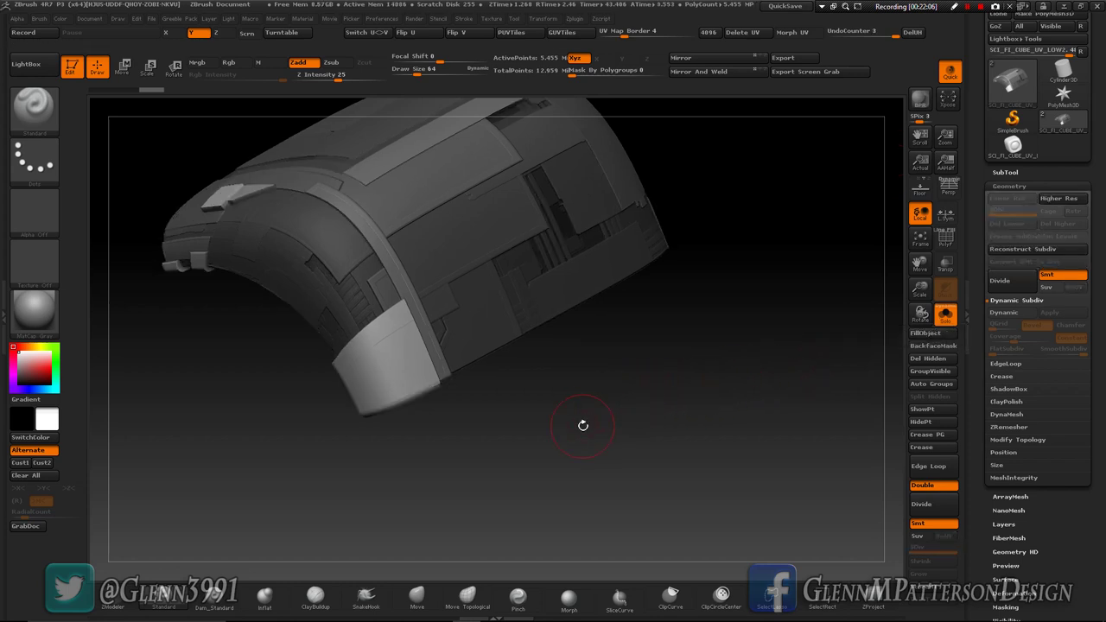
# Step: Try to smooth the small artefact near the converted shell's upper corner with the Smooth brush at Z Intensity 8
pyautogui.moveTo(580, 431)
pyautogui.mouseDown()
pyautogui.moveTo(638, 425)
pyautogui.moveTo(579, 421)
pyautogui.mouseUp()
pyautogui.moveTo(795, 316); pyautogui.dragTo(864, 289)
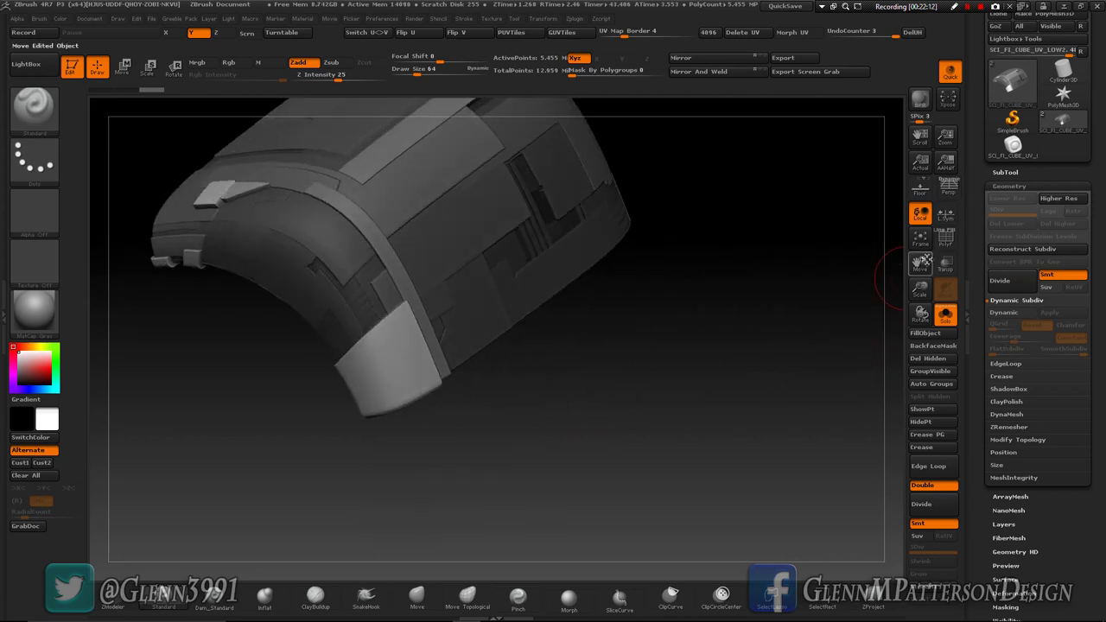
pyautogui.moveTo(920, 263); pyautogui.dragTo(921, 344)
pyautogui.moveTo(686, 289); pyautogui.dragTo(683, 234)
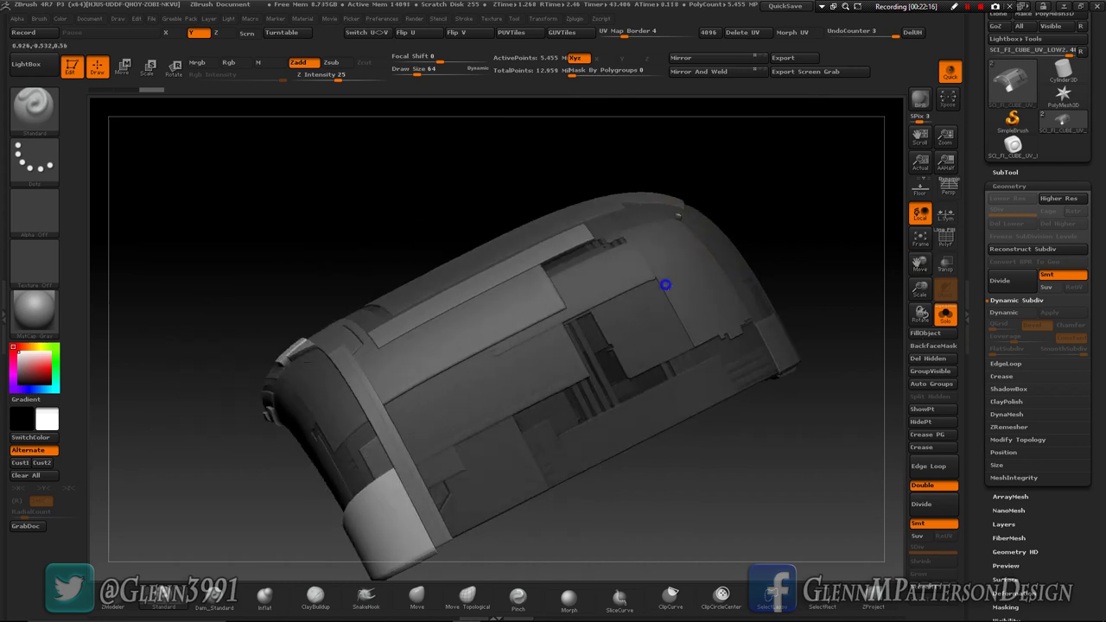
pyautogui.moveTo(665, 285); pyautogui.dragTo(462, 116)
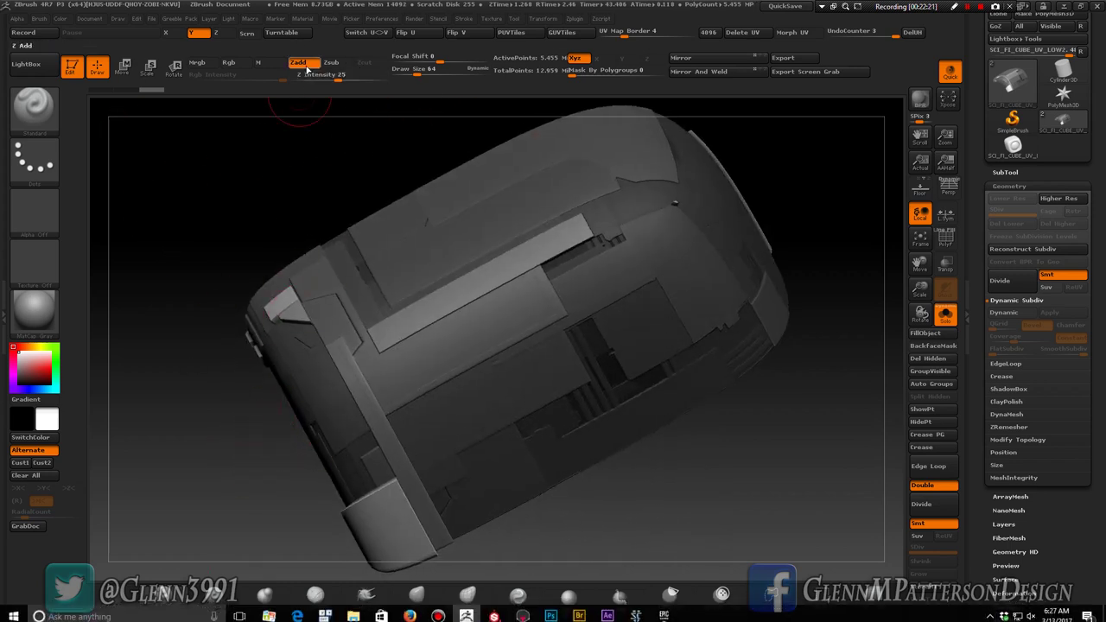
pyautogui.press('shift')
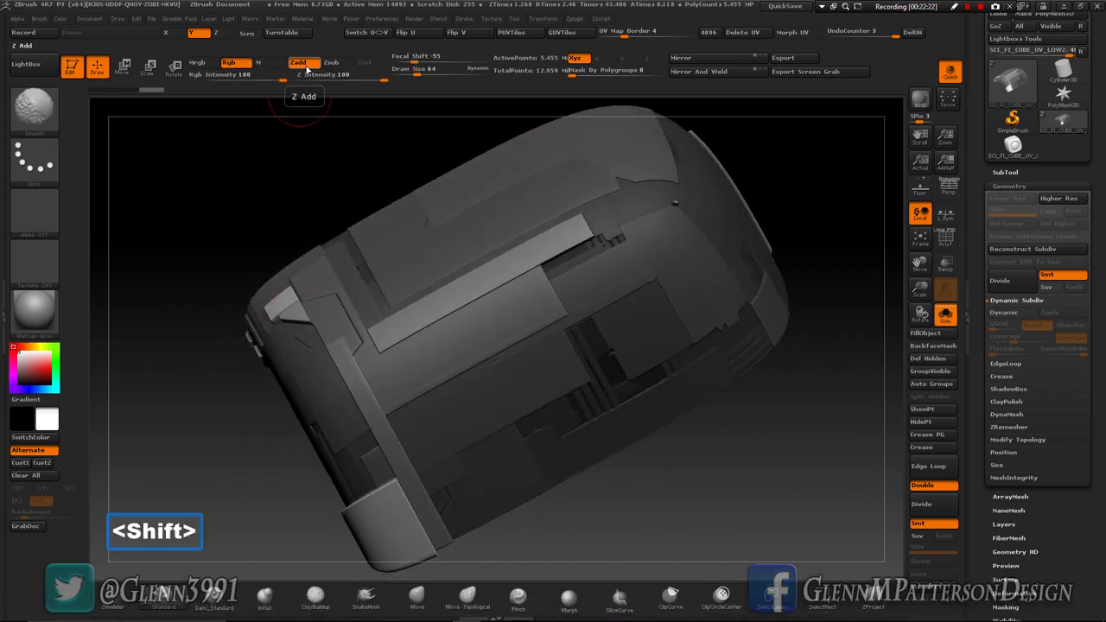
pyautogui.click(229, 62)
pyautogui.moveTo(328, 76); pyautogui.dragTo(321, 78)
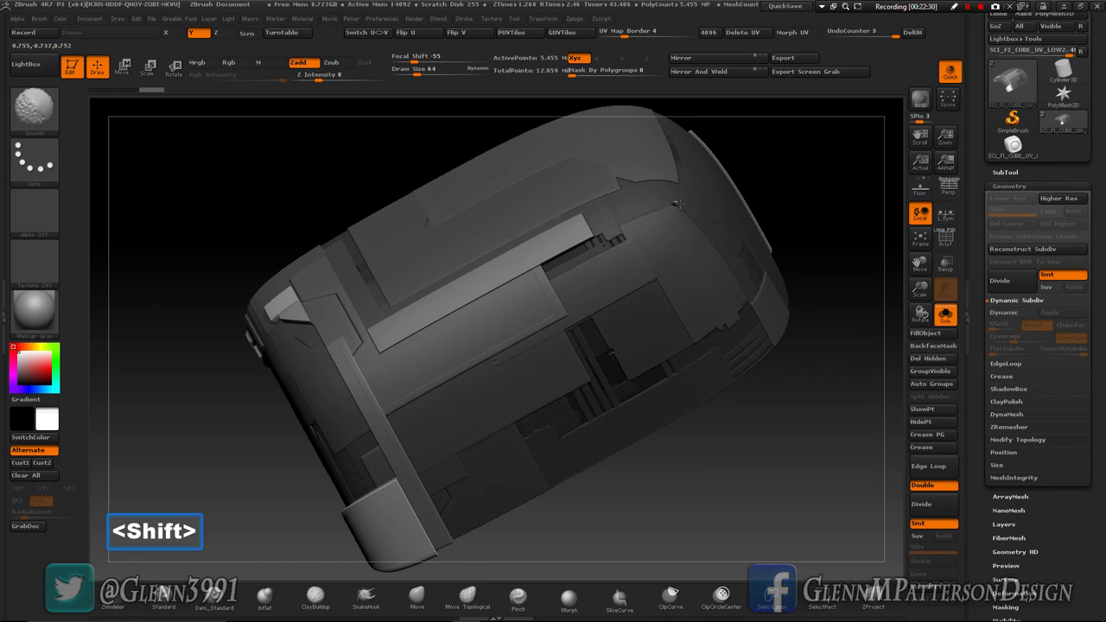
pyautogui.moveTo(651, 242); pyautogui.dragTo(698, 229)
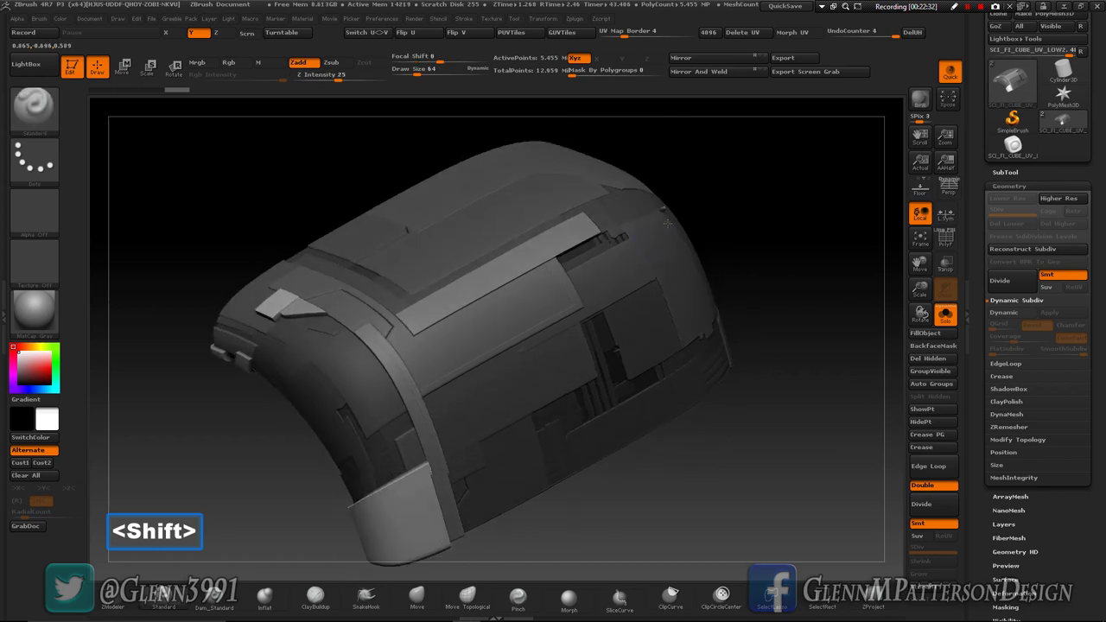
pyautogui.hotkey('ctrl', 'z')
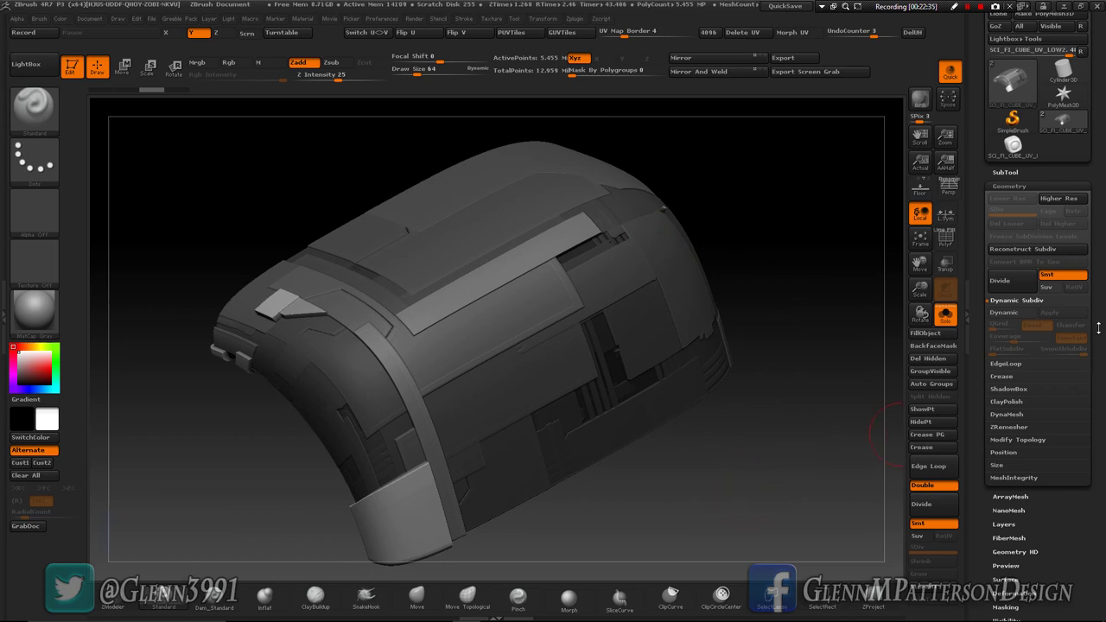
# Step: Select the smooth upper shell of SCI_FI_CUBE_UV_LOW, show SCI_FI_CUBE_UV_LOW2, and project its panel details onto the shell with ProjectAll
pyautogui.click(1004, 172)
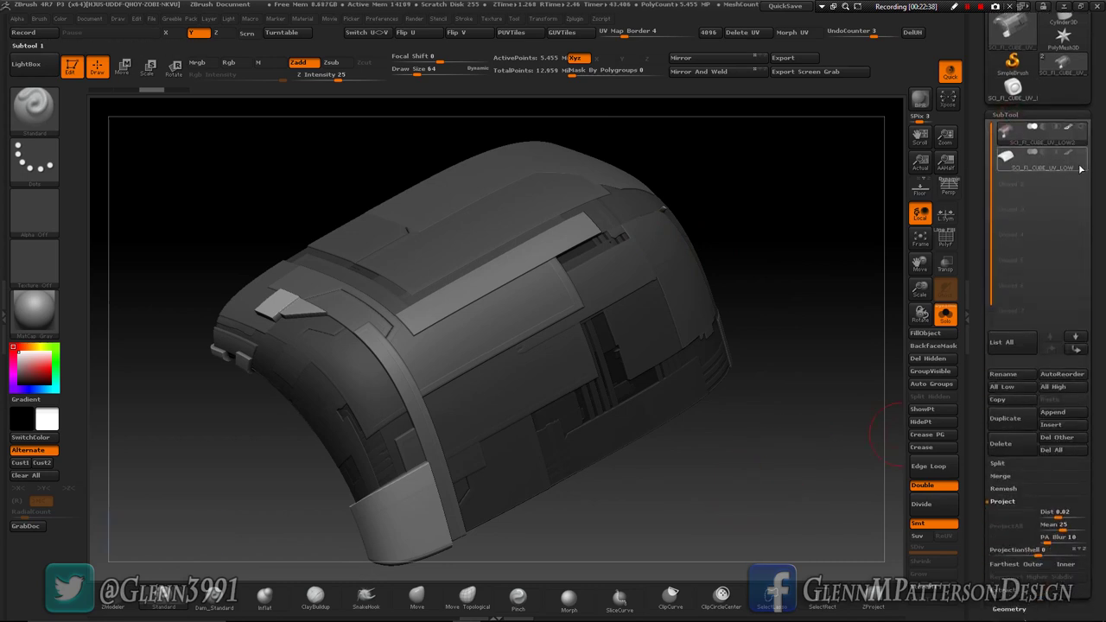
pyautogui.click(1041, 160)
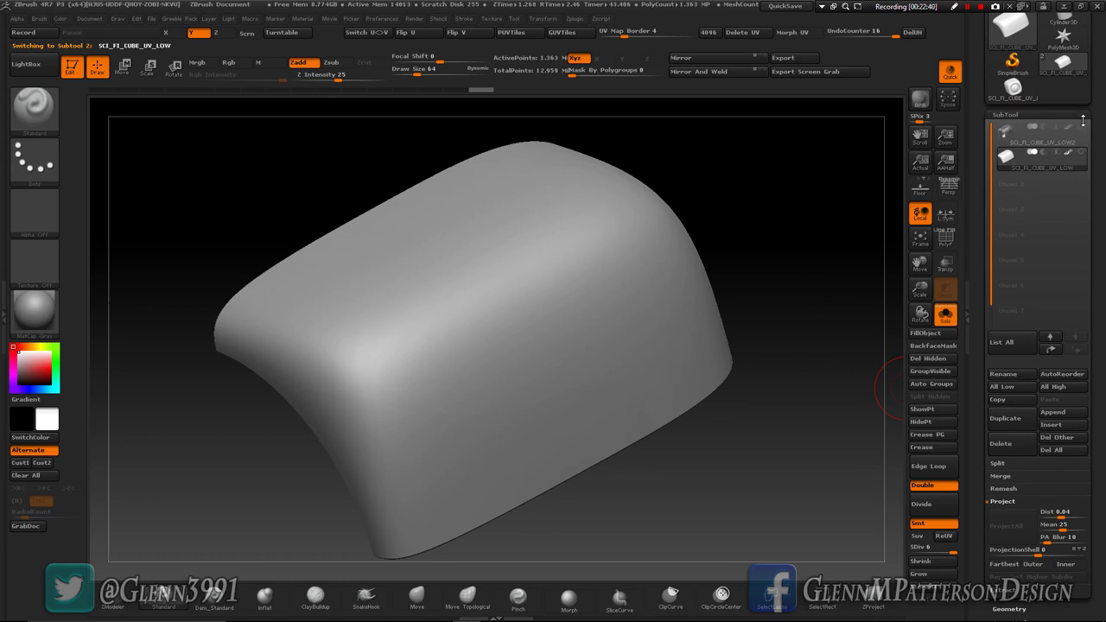
pyautogui.moveTo(1097, 268); pyautogui.dragTo(1103, 104)
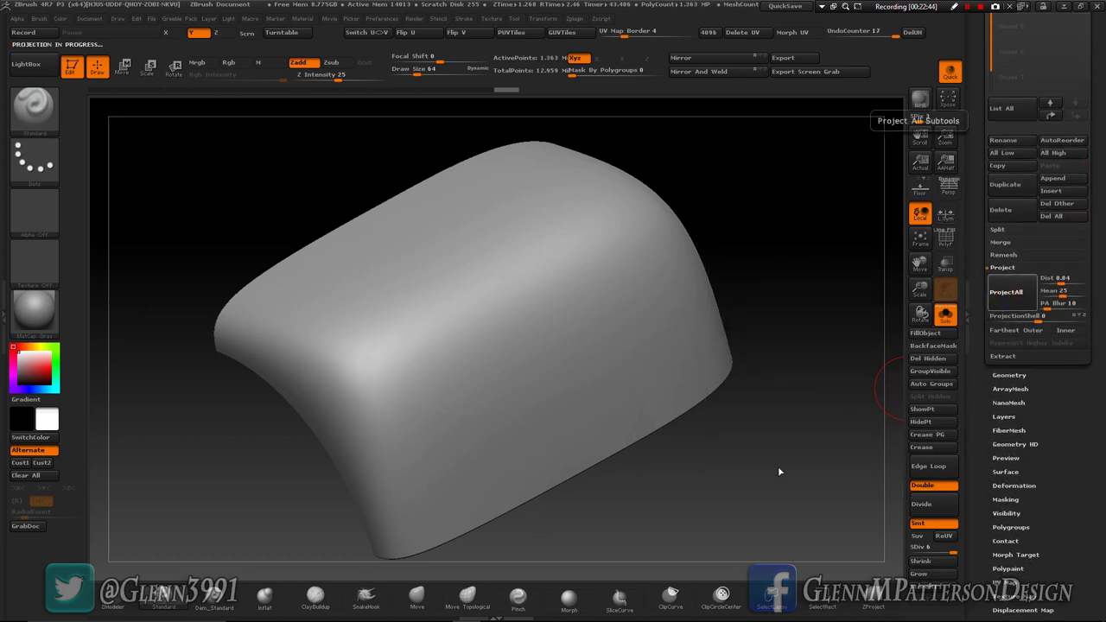
pyautogui.press('F9')
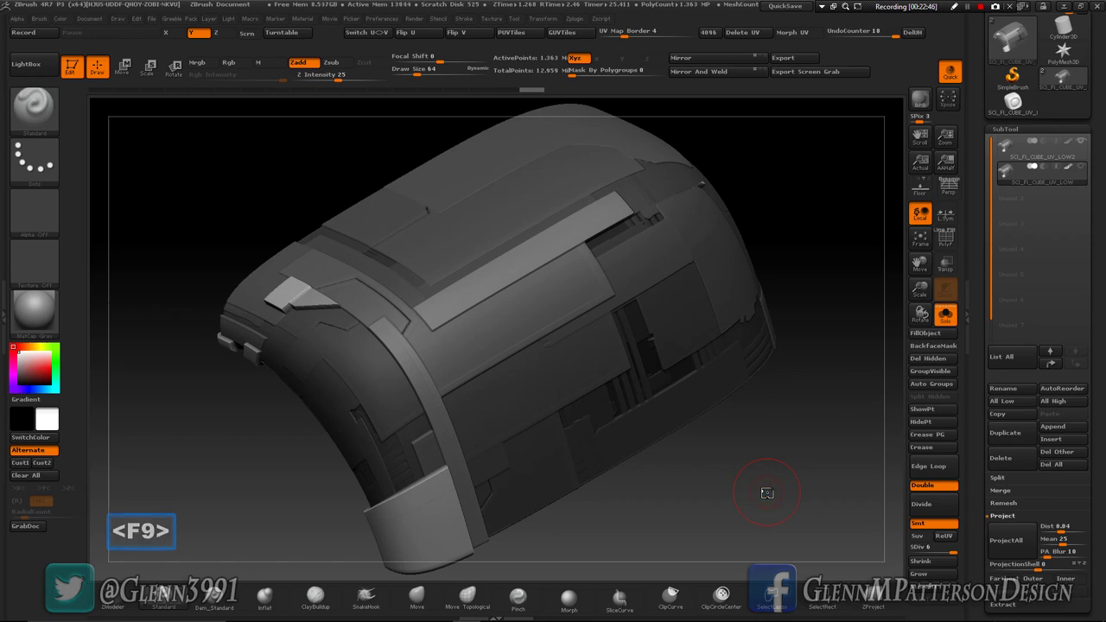
# Step: Compare the projected upper shell with its detailed source, and delete the SCI_FI_CUBE_UV_LOW2 subtool
pyautogui.moveTo(718, 492); pyautogui.dragTo(835, 390)
pyautogui.click(1037, 152)
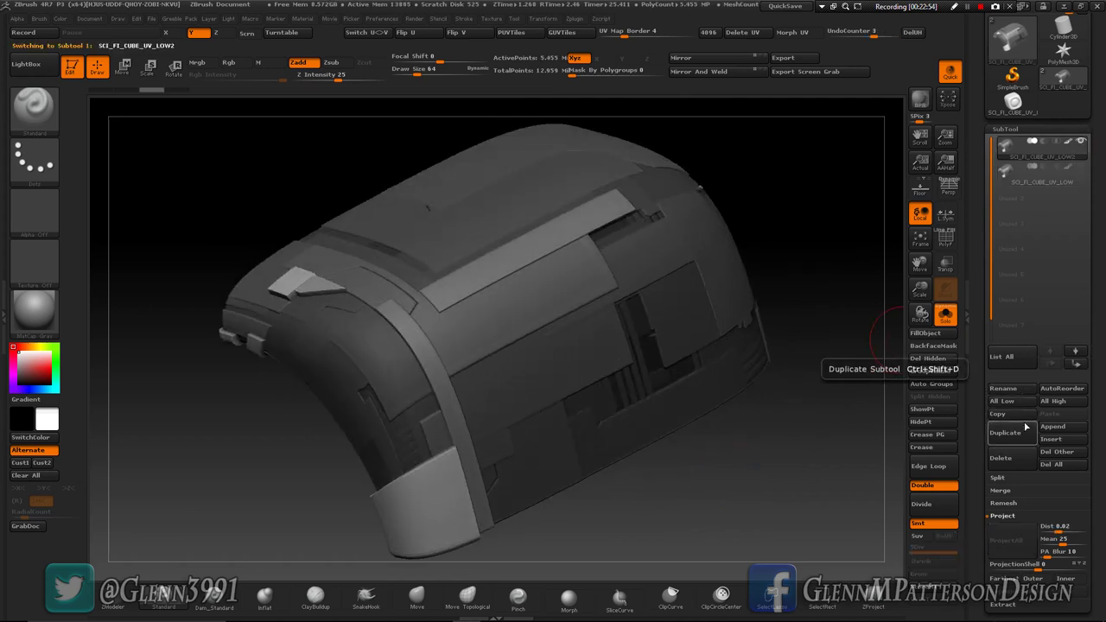
pyautogui.click(1016, 463)
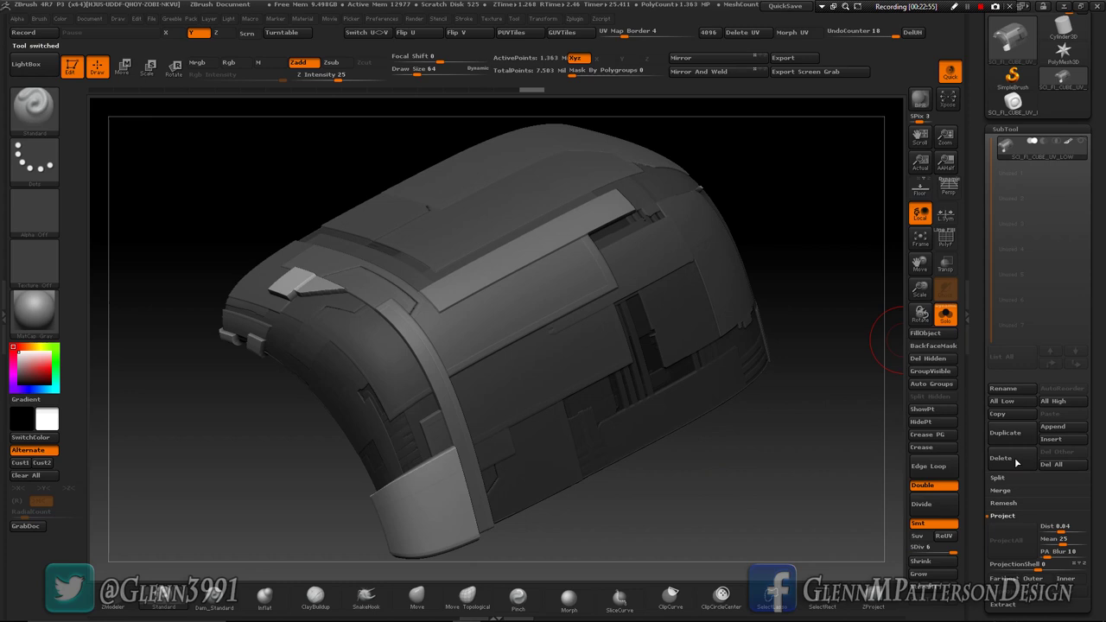
# Step: Unhide all parts of the SCI_FI_CUBE_UV_LOW mesh, frame the whole cube, and inspect its projected panels from several sides
pyautogui.hotkey('ctrl', 'shift')
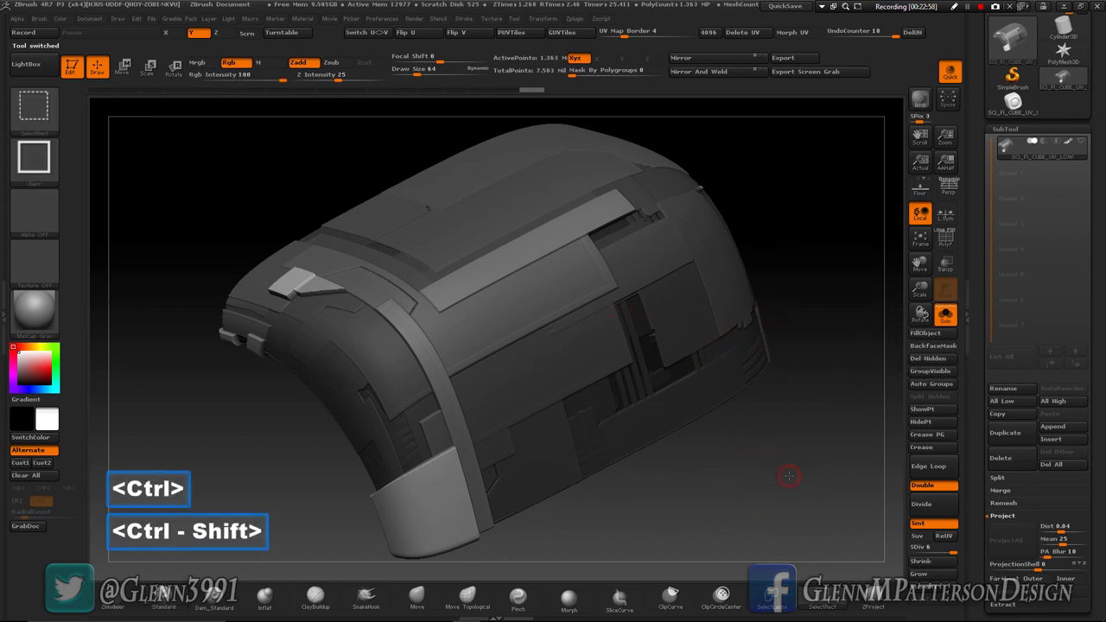
pyautogui.keyDown('ctrl'); pyautogui.keyDown('shift'); pyautogui.click(789, 474); pyautogui.keyUp('shift'); pyautogui.keyUp('ctrl')
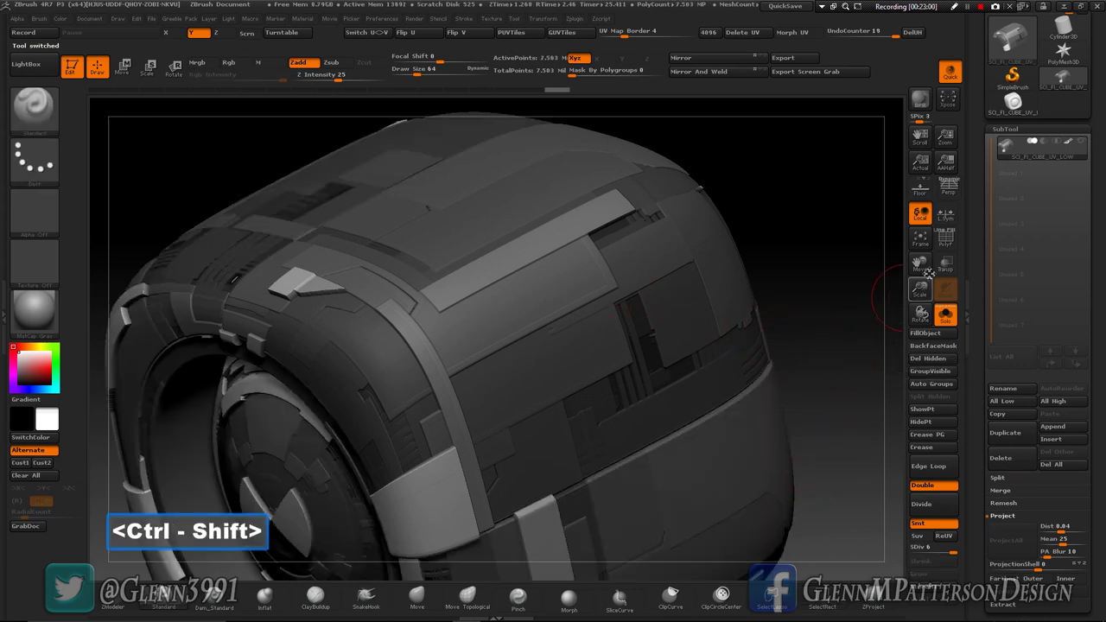
pyautogui.click(920, 236)
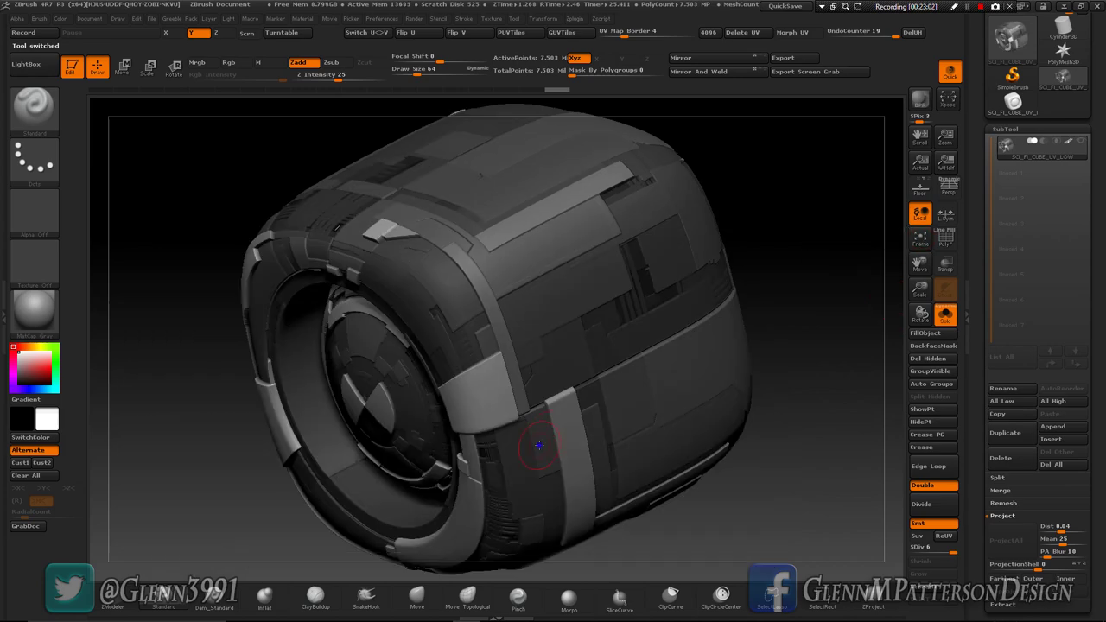
pyautogui.moveTo(538, 445); pyautogui.dragTo(587, 456)
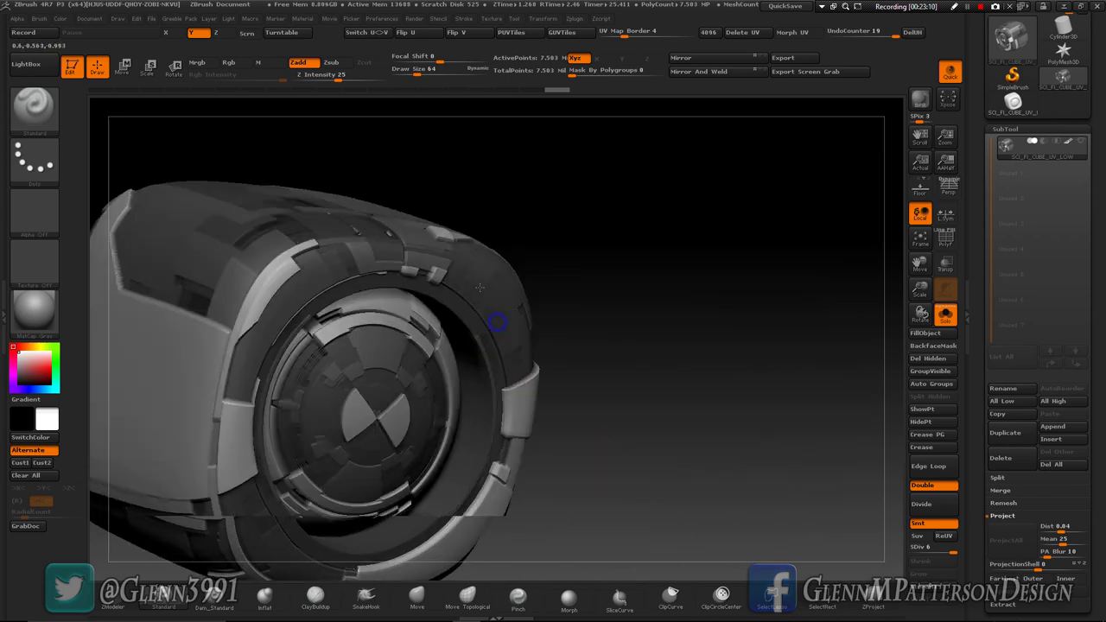
pyautogui.moveTo(480, 286); pyautogui.dragTo(447, 348)
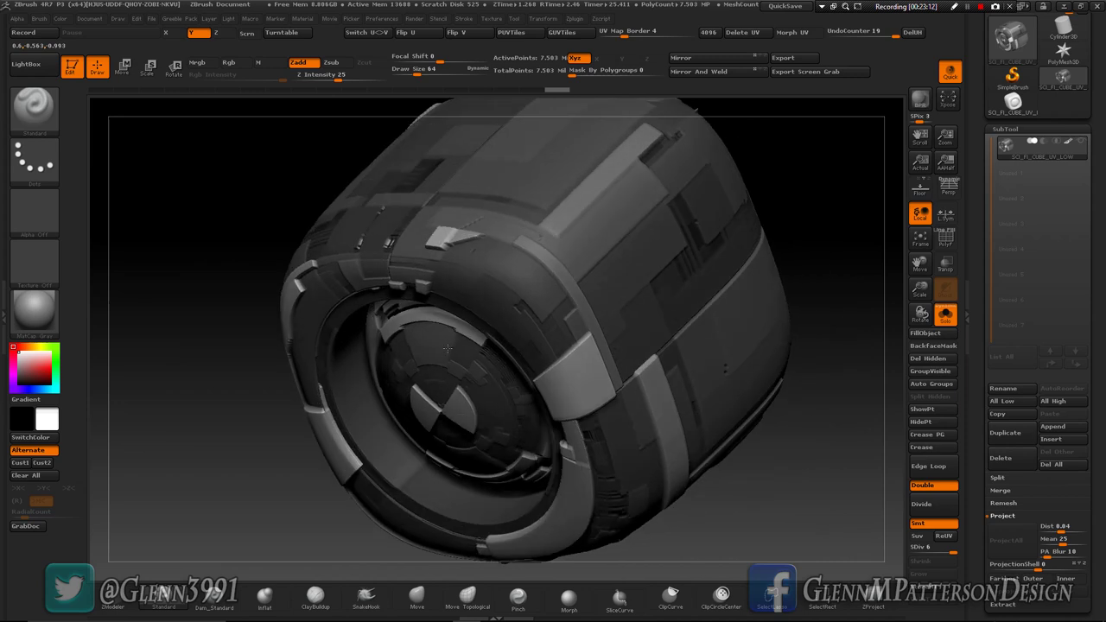
# Step: Isolate the upper shell section, invert the visibility to hide only that section, and inspect the cube's interior
pyautogui.press('ctrl')
pyautogui.hotkey('ctrl', 'shift')
pyautogui.keyDown('ctrl'); pyautogui.keyDown('shift'); pyautogui.click(574, 267); pyautogui.keyUp('shift'); pyautogui.keyUp('ctrl')
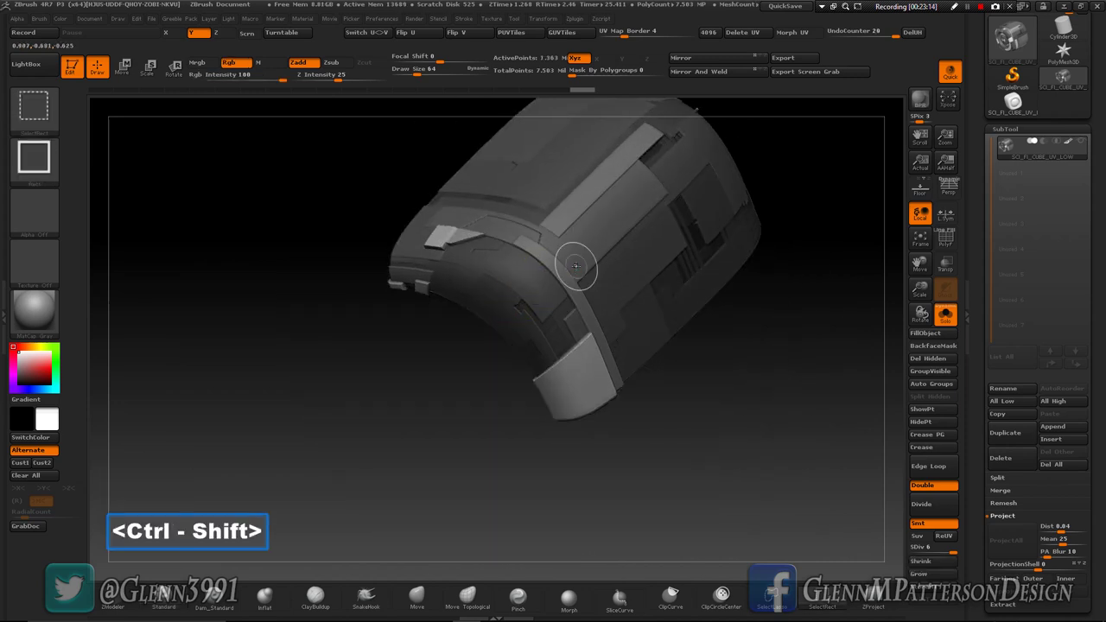
pyautogui.keyDown('ctrl'); pyautogui.keyDown('shift'); pyautogui.click(575, 266); pyautogui.keyUp('shift'); pyautogui.keyUp('ctrl')
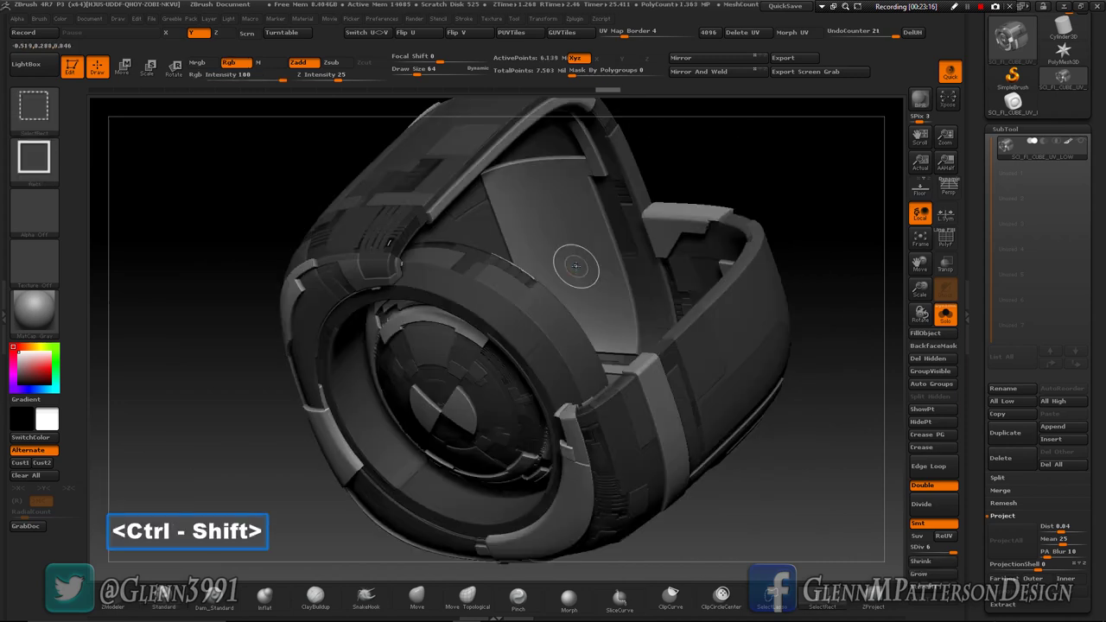
pyautogui.moveTo(570, 259)
pyautogui.mouseDown()
pyautogui.moveTo(511, 370)
pyautogui.moveTo(604, 342)
pyautogui.moveTo(733, 266)
pyautogui.mouseUp()
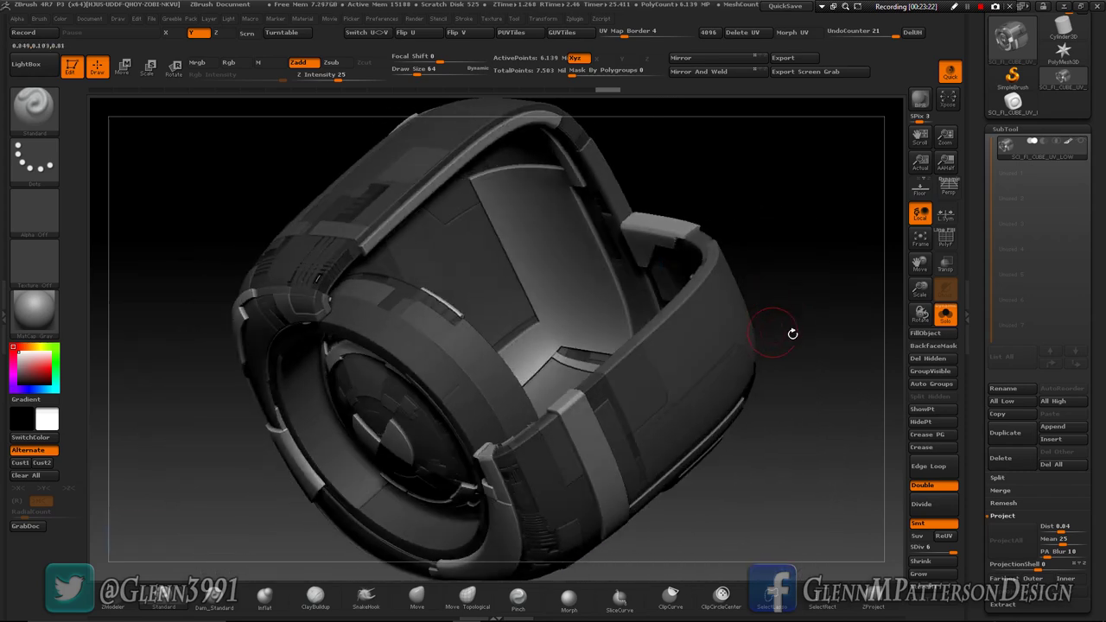
# Step: Unhide every section of the SCI_FI_CUBE_UV_LOW mesh and frame the whole cube
pyautogui.hotkey('ctrl', 'shift')
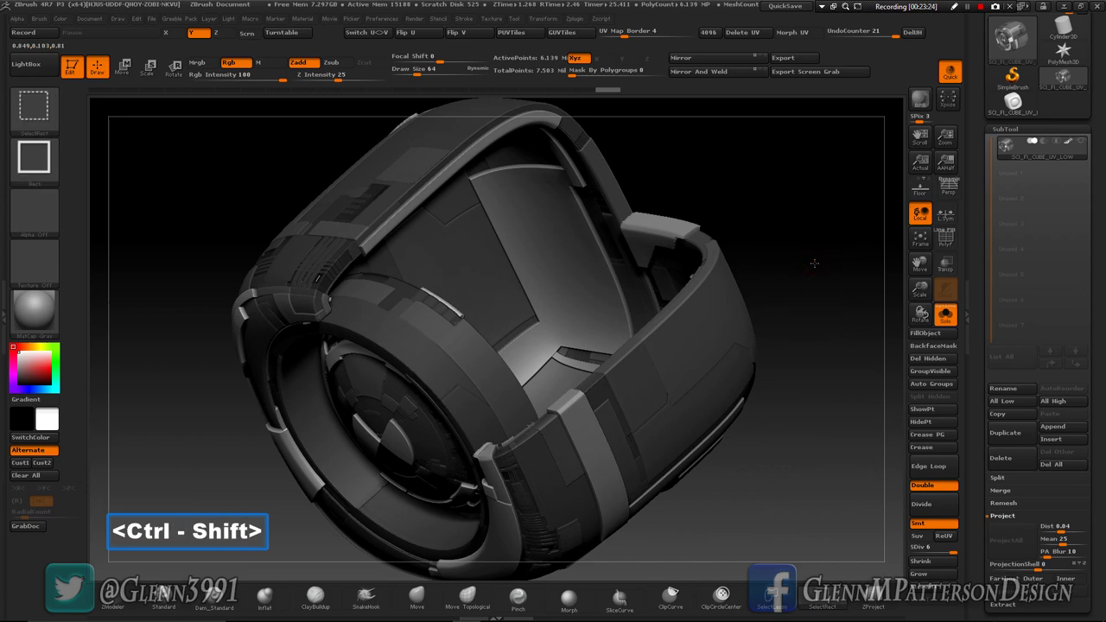
pyautogui.keyDown('ctrl'); pyautogui.keyDown('shift'); pyautogui.click(814, 261); pyautogui.keyUp('shift'); pyautogui.keyUp('ctrl')
pyautogui.moveTo(782, 459); pyautogui.dragTo(743, 406)
pyautogui.click(921, 241)
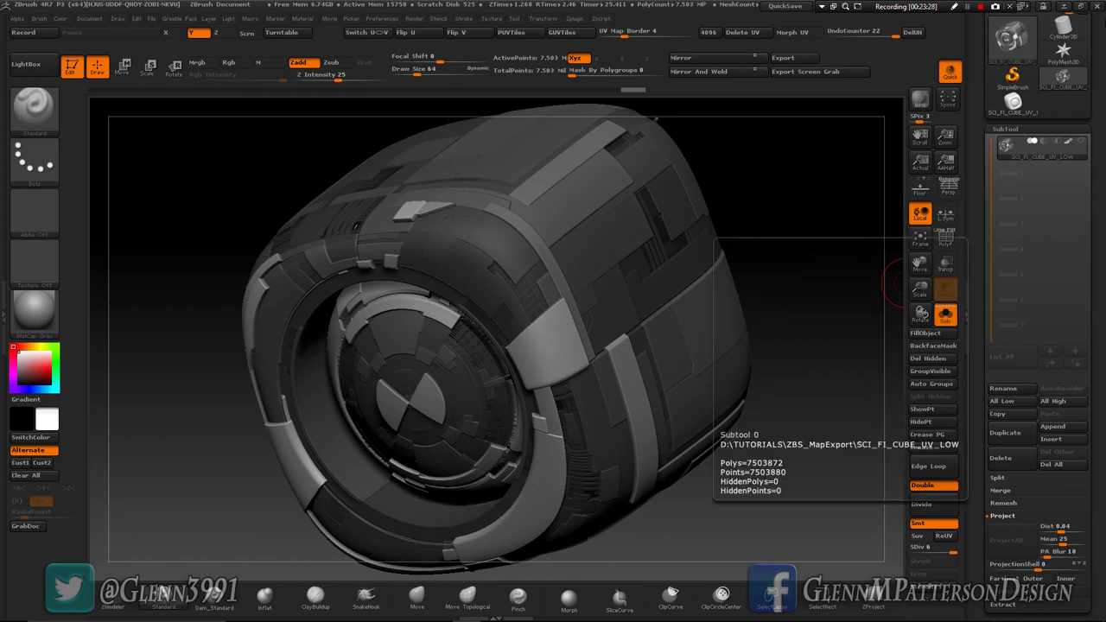
# Step: Expand Multi Map Exporter's export options and set the displacement map's SubDiv level to 6
pyautogui.scroll(3, 1103, 208)
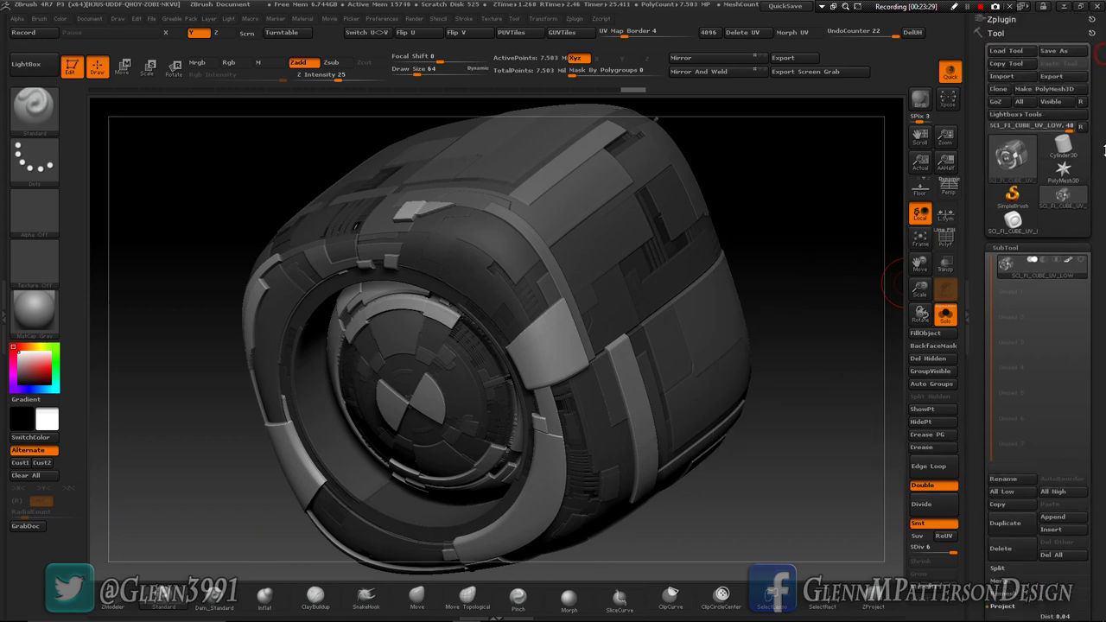
pyautogui.click(1000, 19)
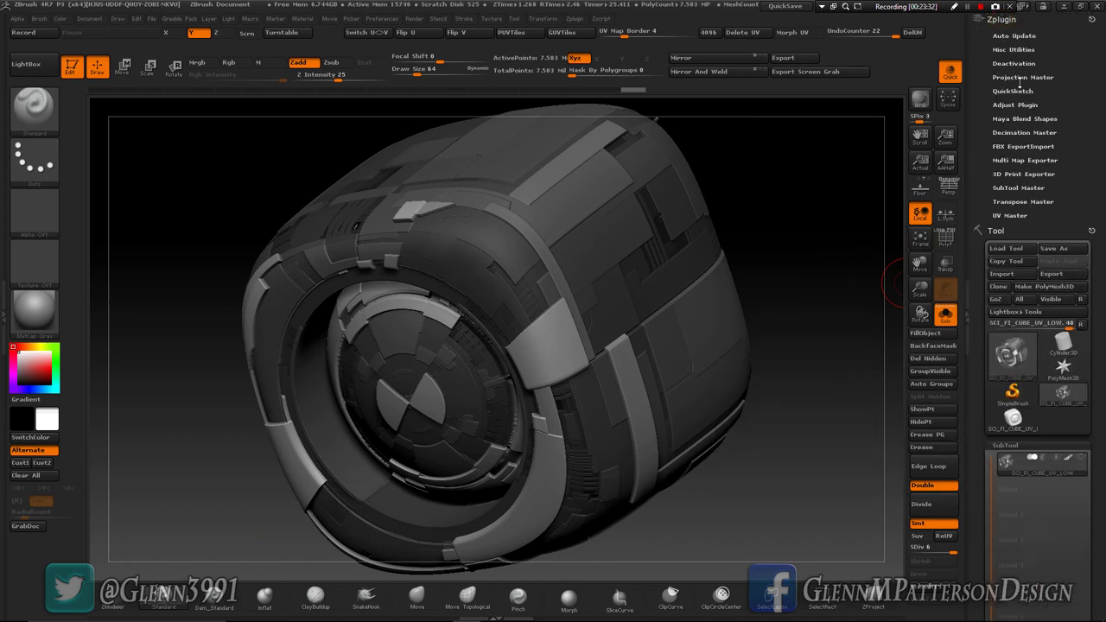
pyautogui.click(1015, 159)
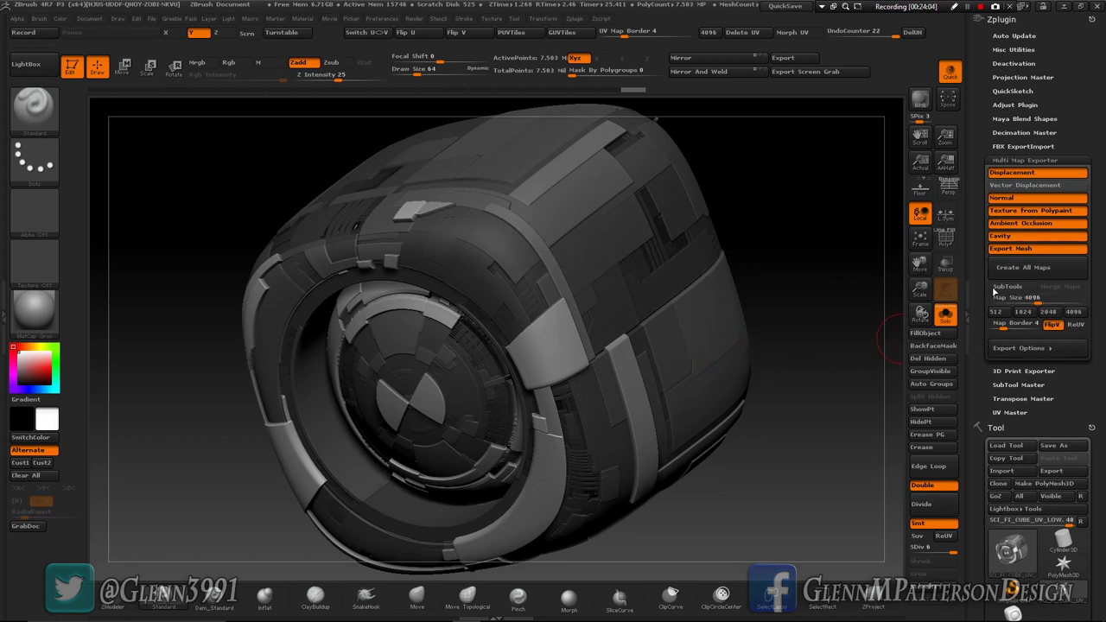
pyautogui.click(1028, 349)
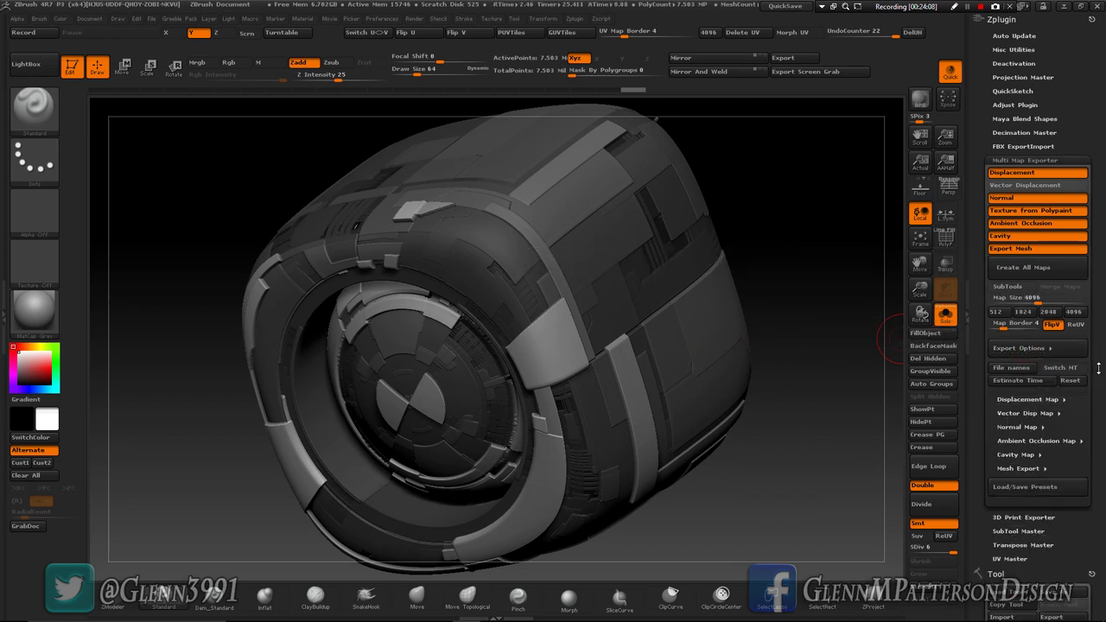
pyautogui.scroll(-3, 1103, 298)
pyautogui.scroll(-1, 1104, 298)
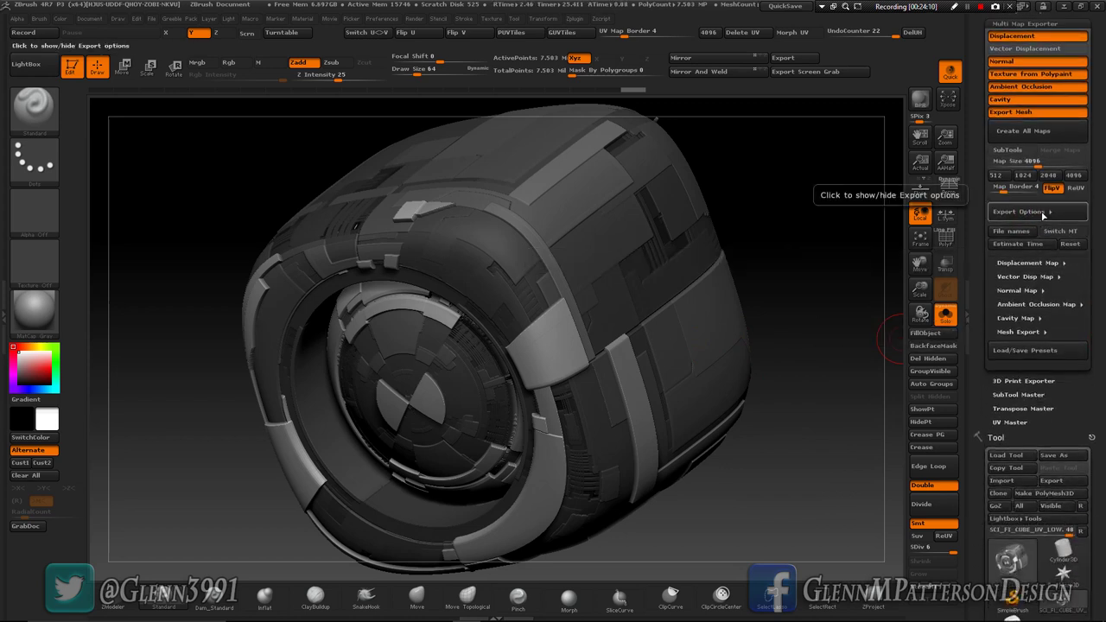
pyautogui.click(1018, 263)
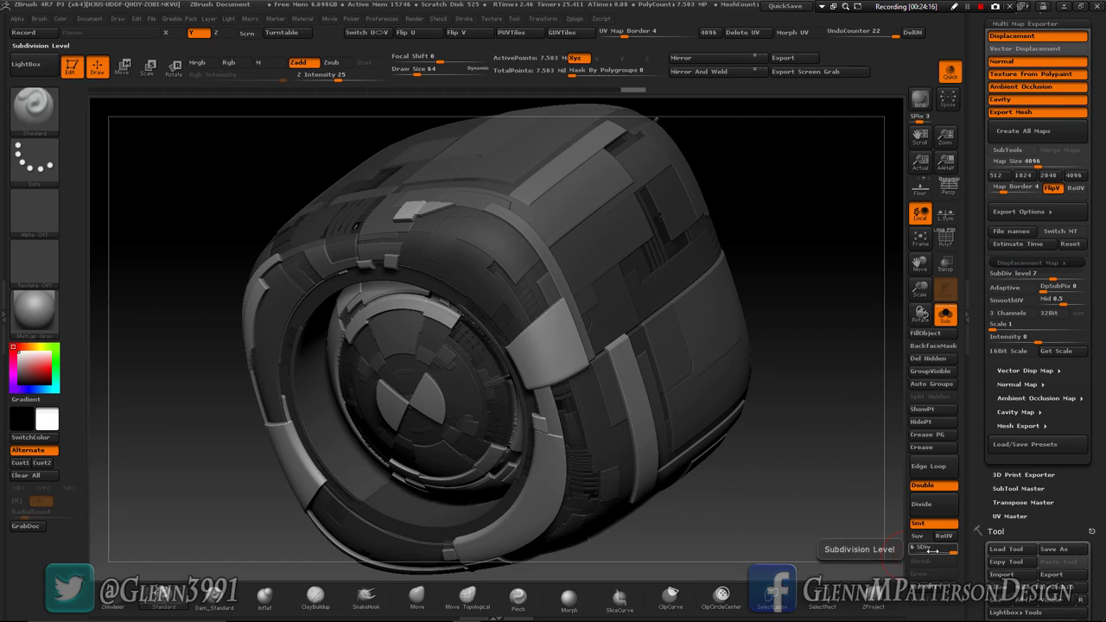
pyautogui.moveTo(1050, 277); pyautogui.dragTo(1045, 276)
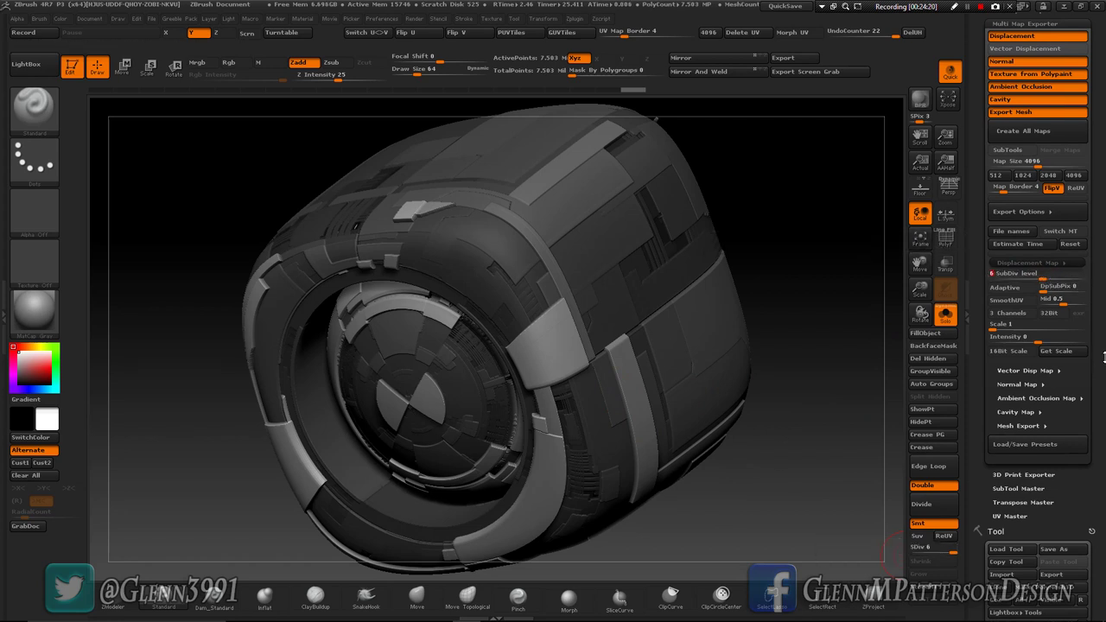
pyautogui.click(1028, 261)
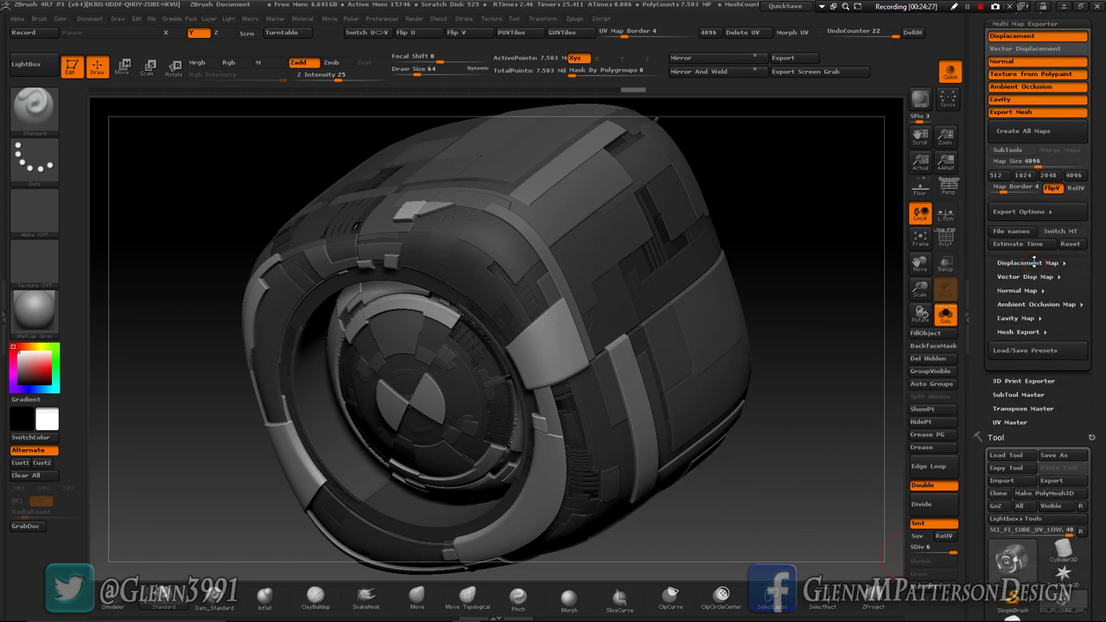
# Step: Review the normal, ambient occlusion, cavity and mesh export settings, and check the vertical map flip option while leaving it enabled
pyautogui.click(1017, 291)
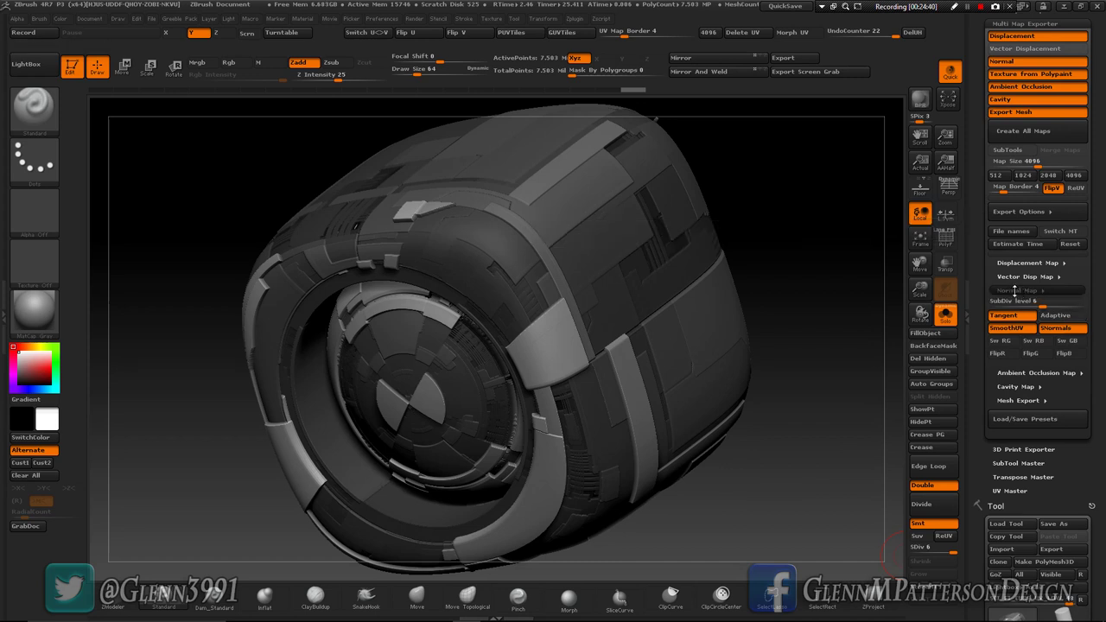
pyautogui.click(1014, 290)
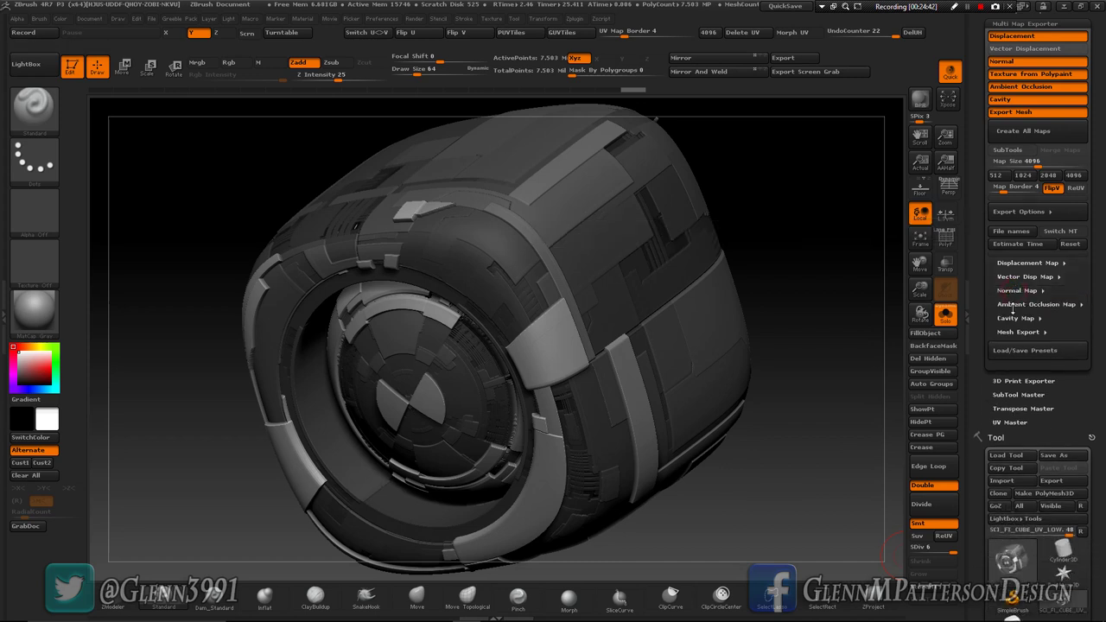
pyautogui.click(1013, 304)
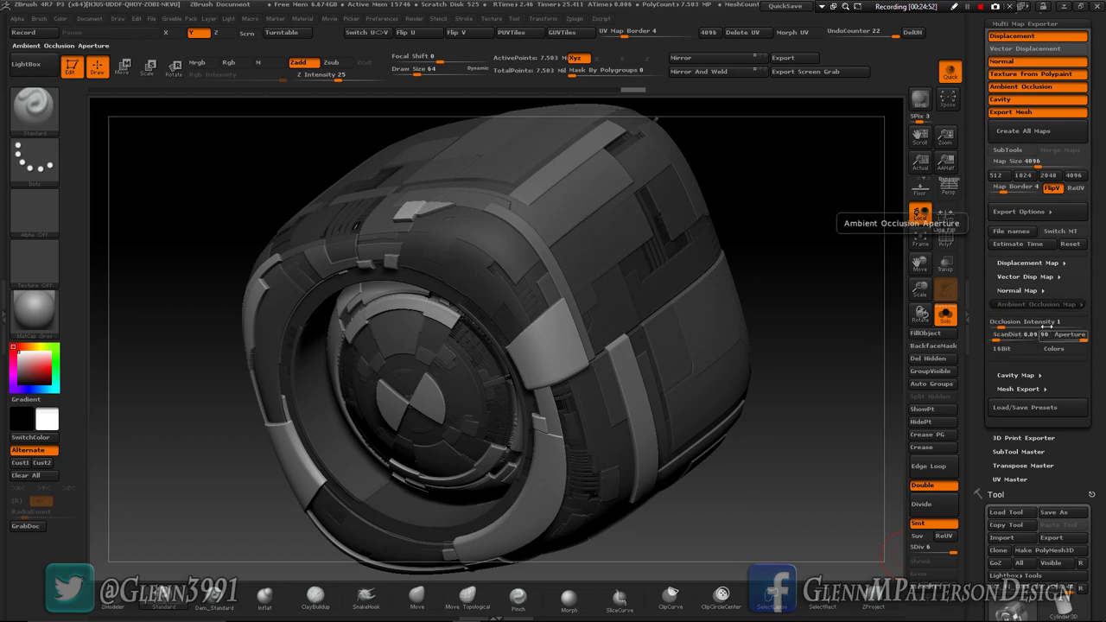
pyautogui.click(1034, 304)
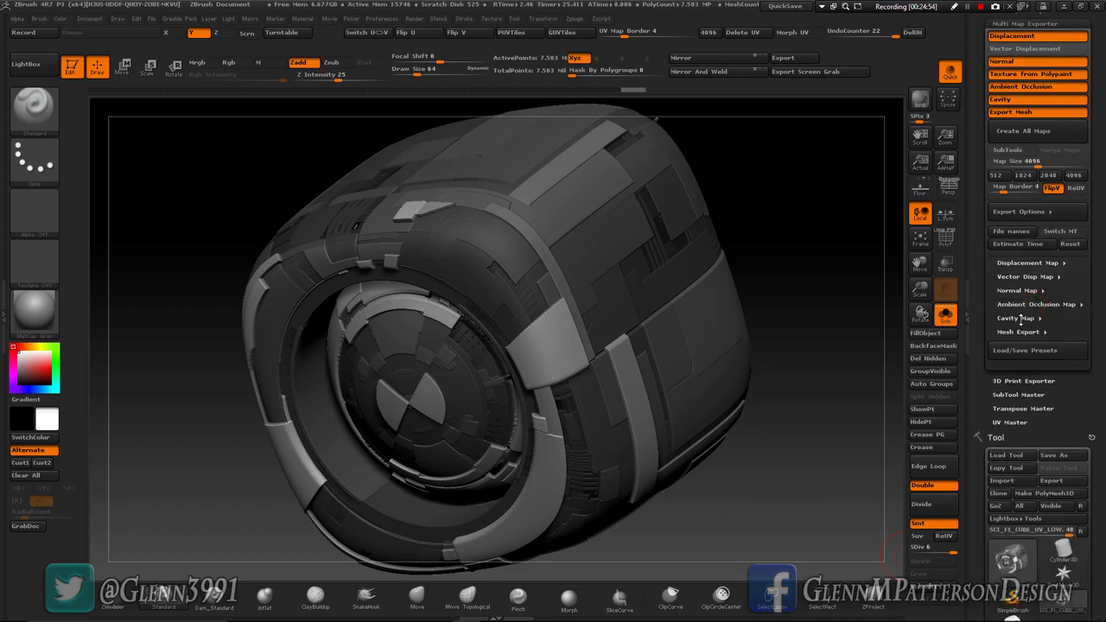
pyautogui.click(1018, 318)
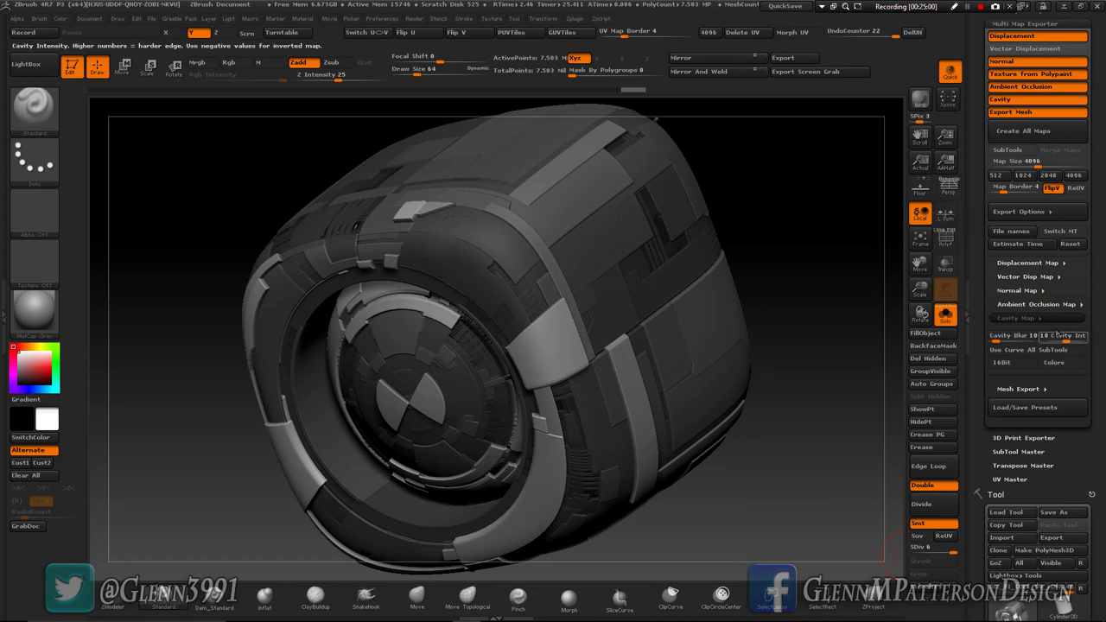
pyautogui.click(1028, 317)
pyautogui.click(1026, 330)
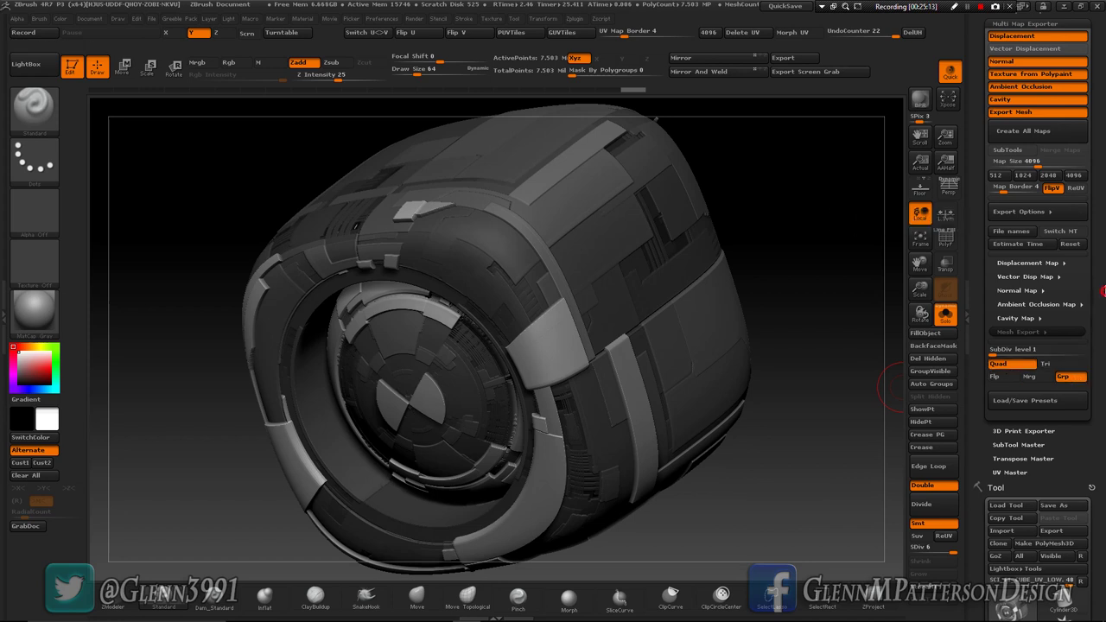
pyautogui.scroll(3, 1103, 291)
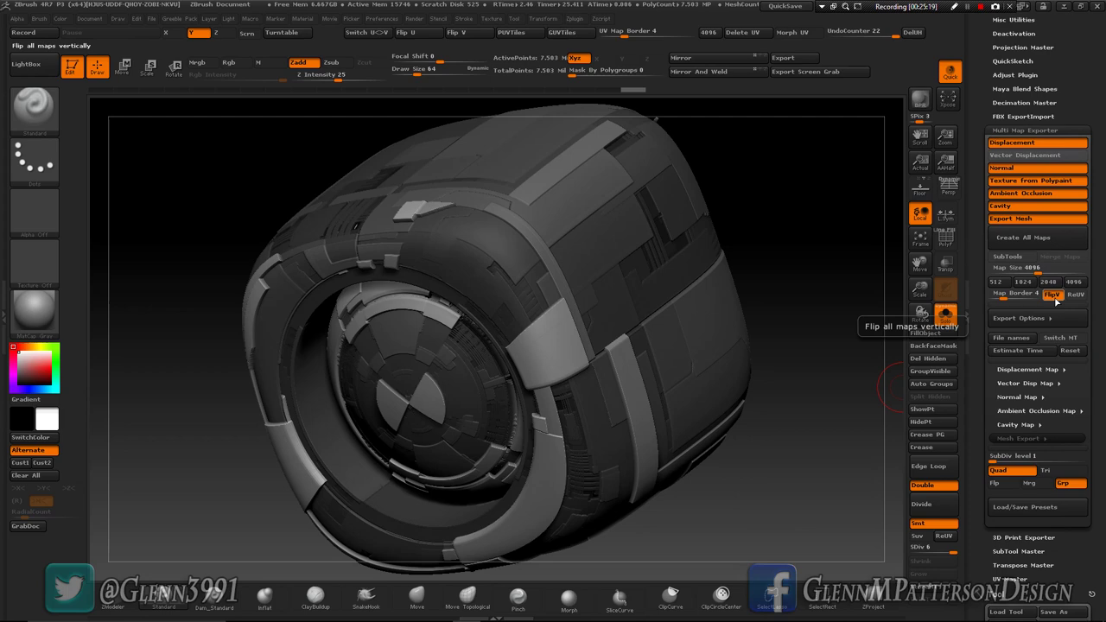
pyautogui.click(1052, 296)
pyautogui.click(1051, 296)
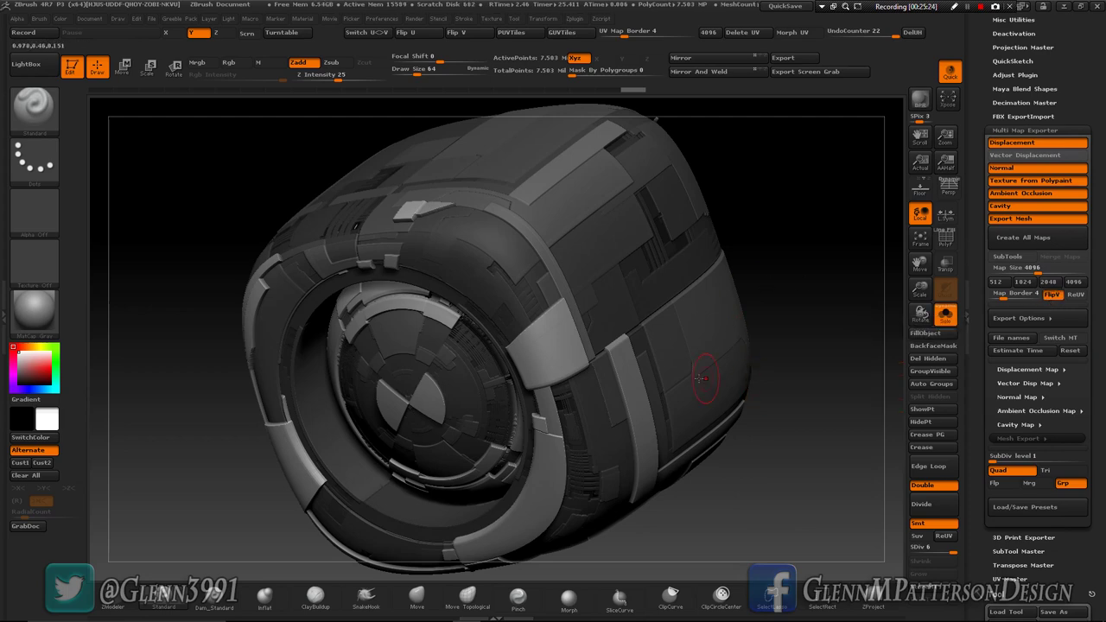
pyautogui.moveTo(695, 378); pyautogui.dragTo(638, 298)
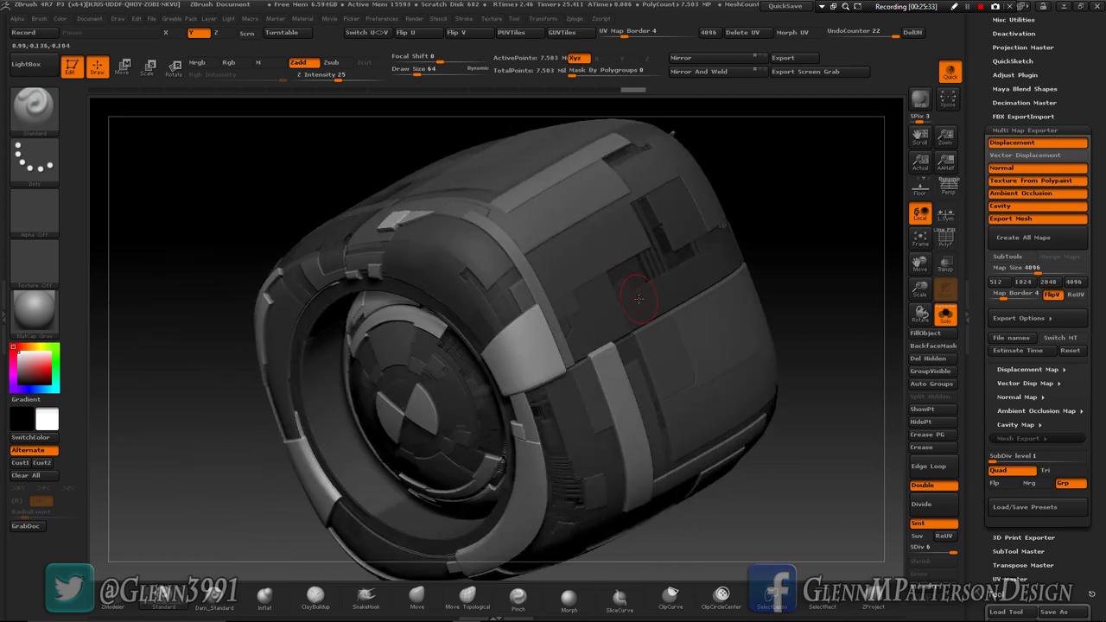
pyautogui.moveTo(639, 298); pyautogui.dragTo(890, 264)
pyautogui.click(920, 243)
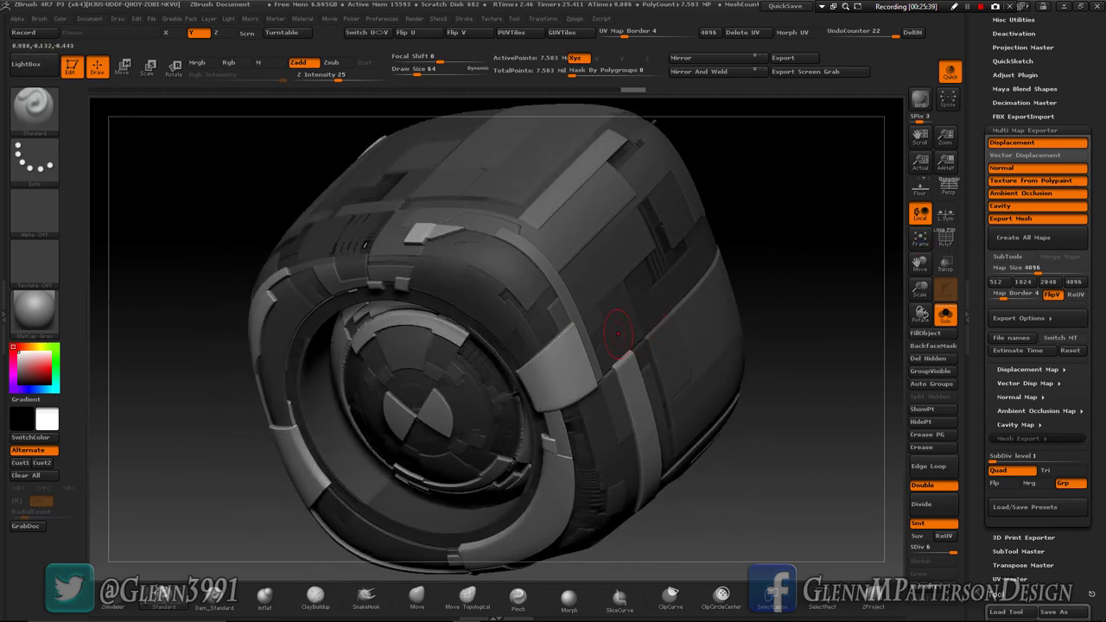
pyautogui.moveTo(778, 294); pyautogui.dragTo(730, 320)
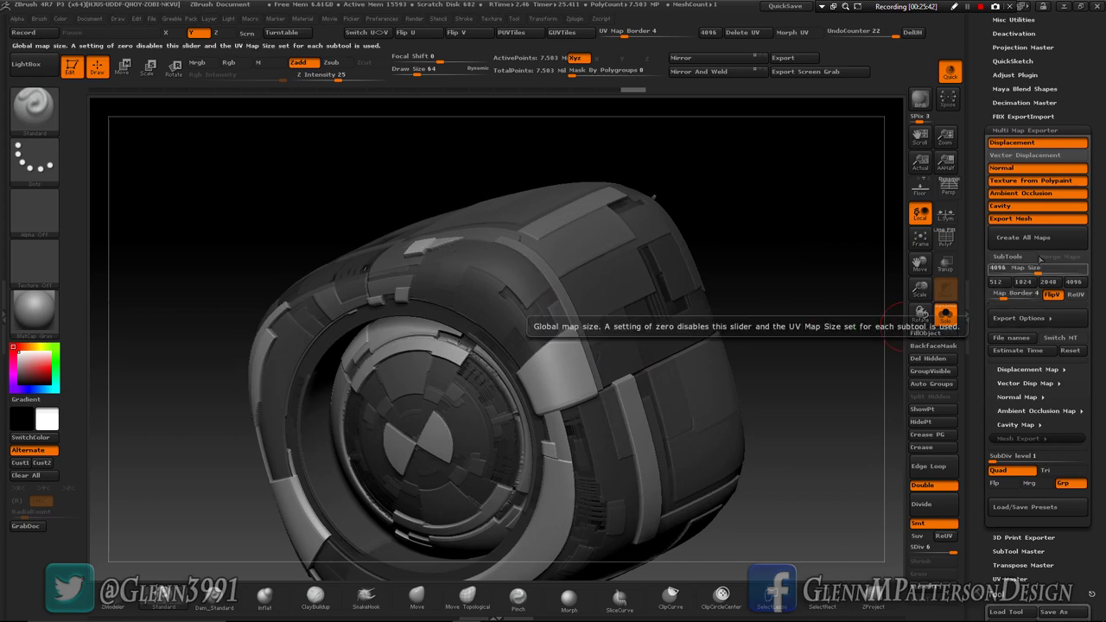
# Step: Create all maps and save them under the name SCI_FI_CUBE_UV_LOW in a new folder named Cube inside ZBS_MapExport
pyautogui.click(1025, 245)
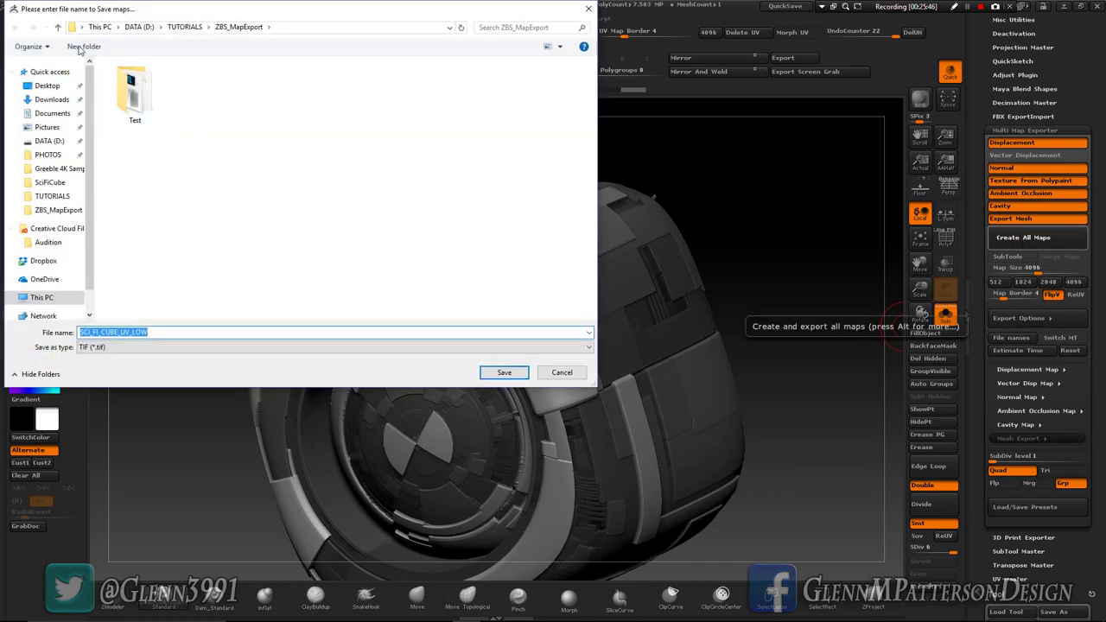
pyautogui.click(82, 47)
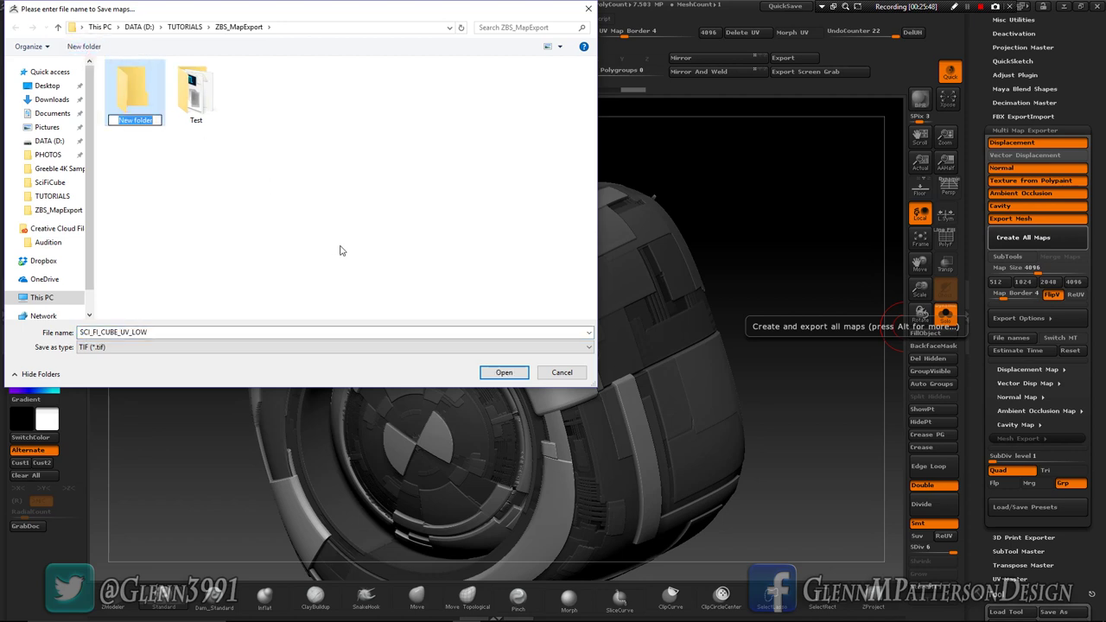
pyautogui.press('shift')
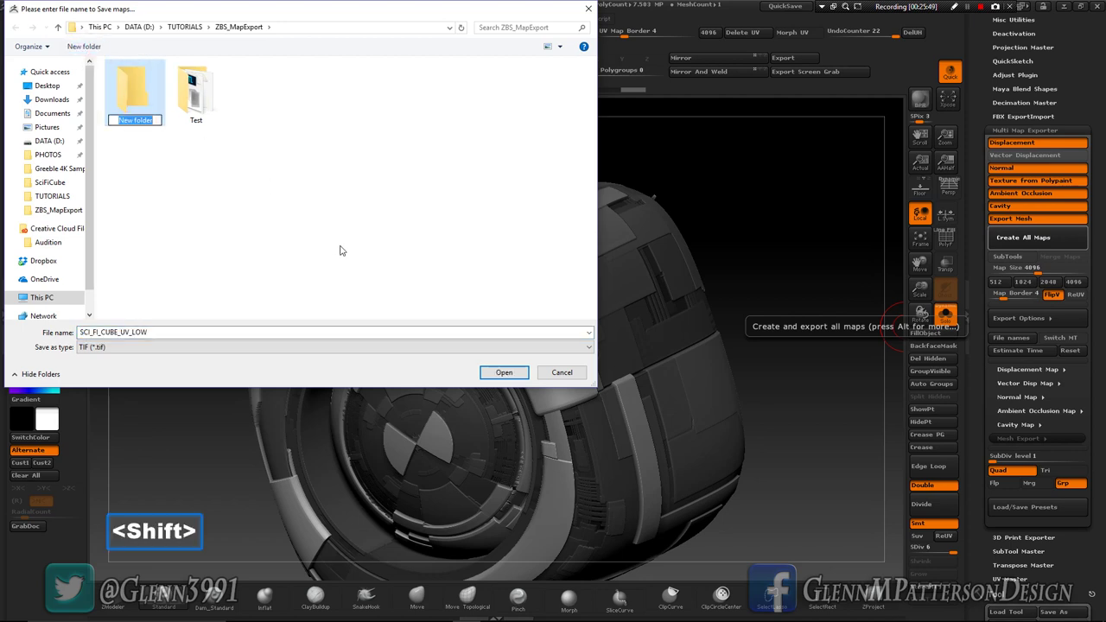
pyautogui.write('C')
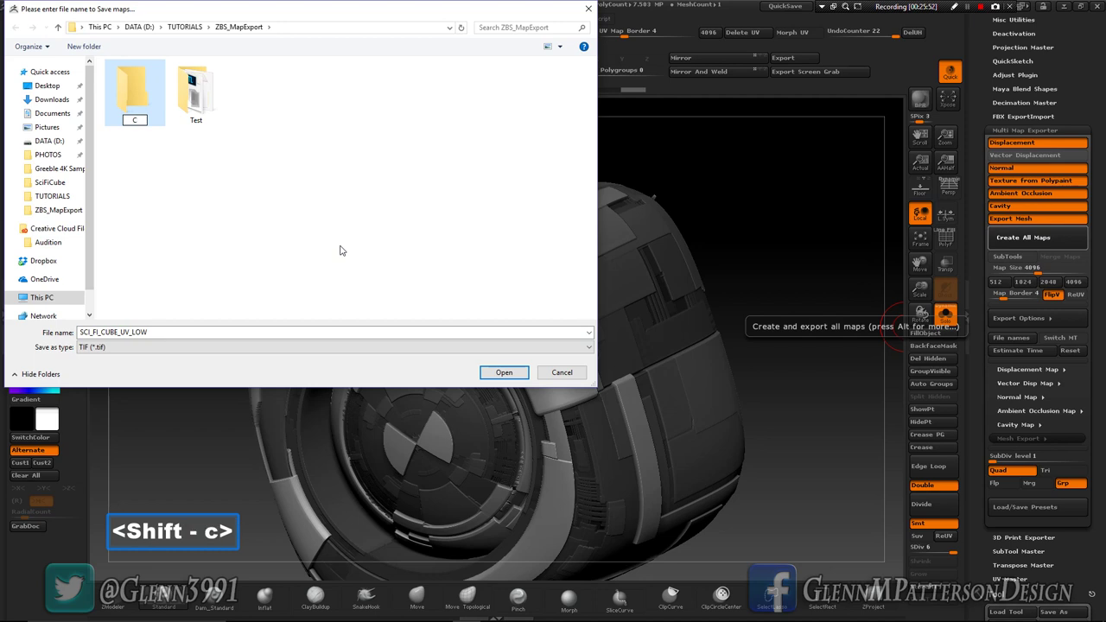
pyautogui.write('ube')
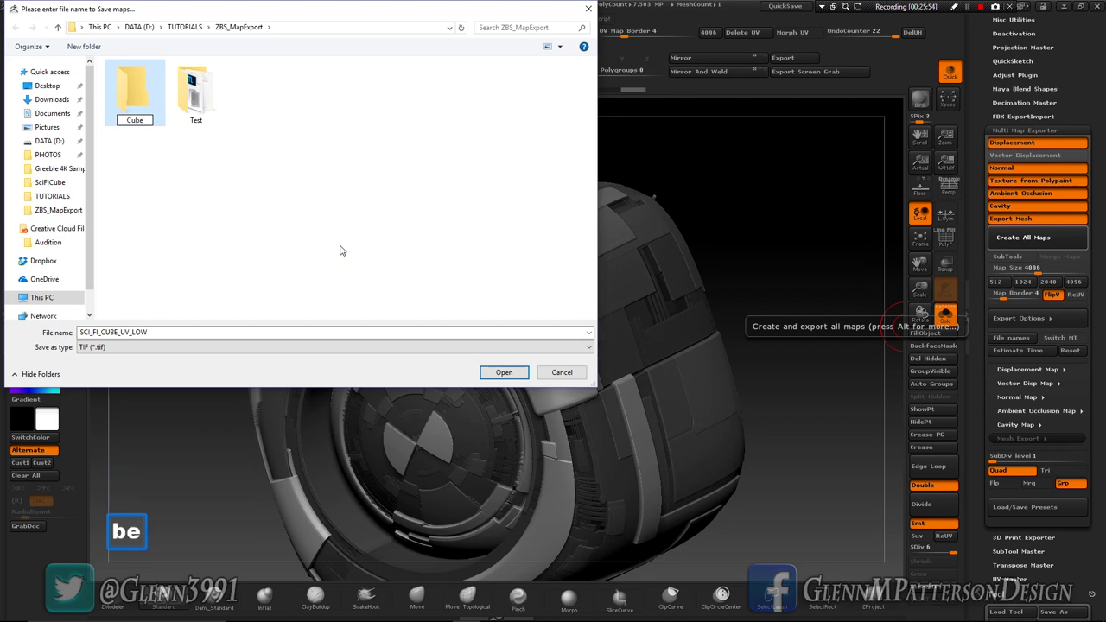
pyautogui.press('Return')
pyautogui.press('Return')
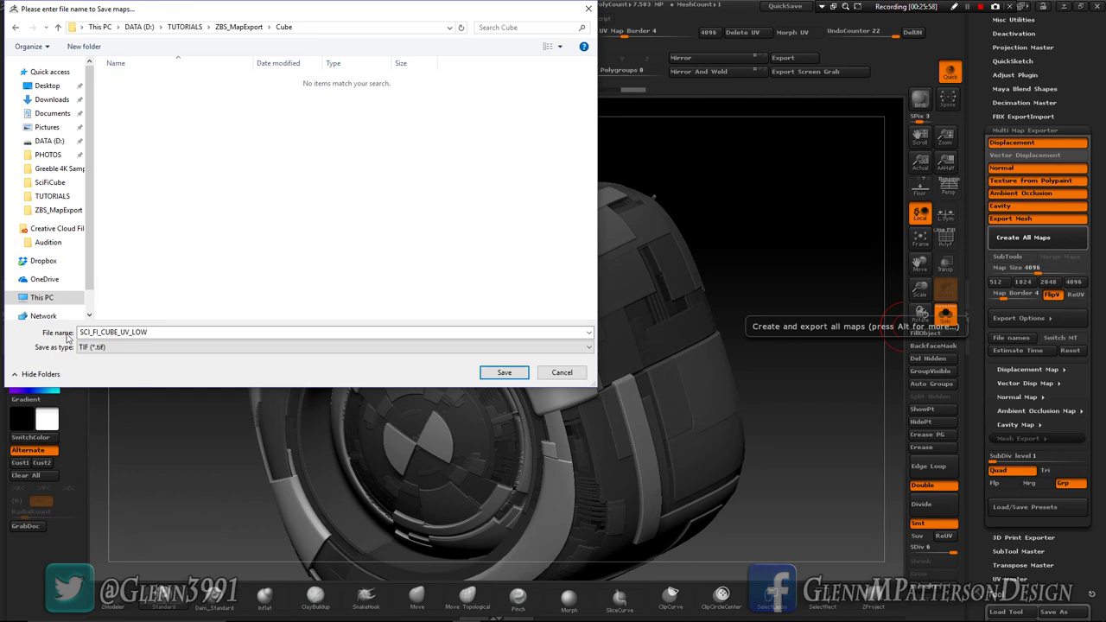
pyautogui.click(501, 373)
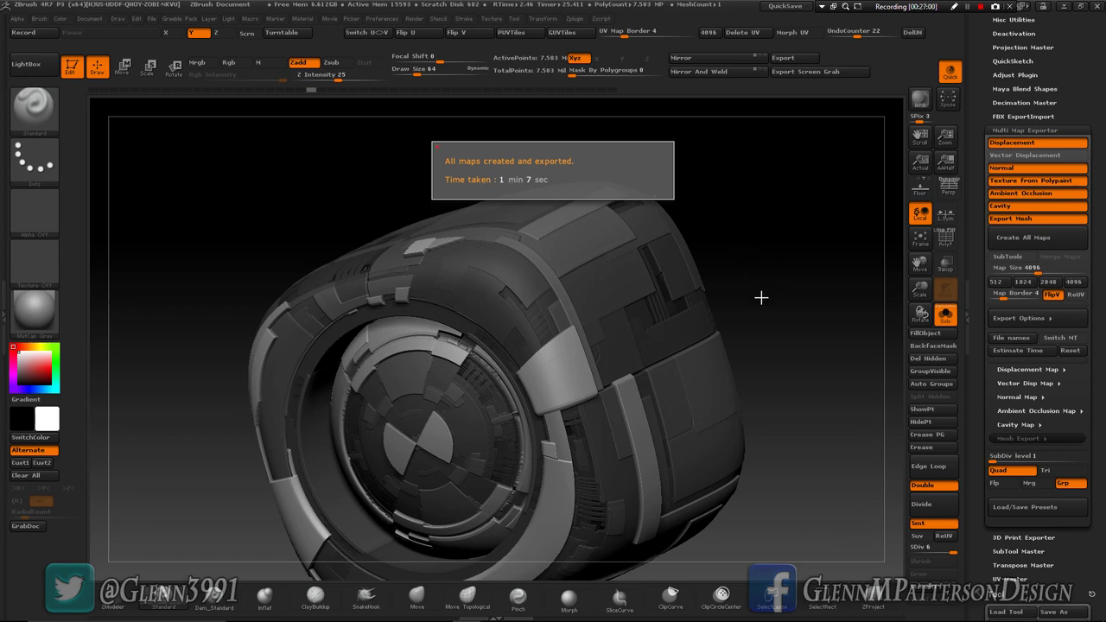
pyautogui.click(798, 340)
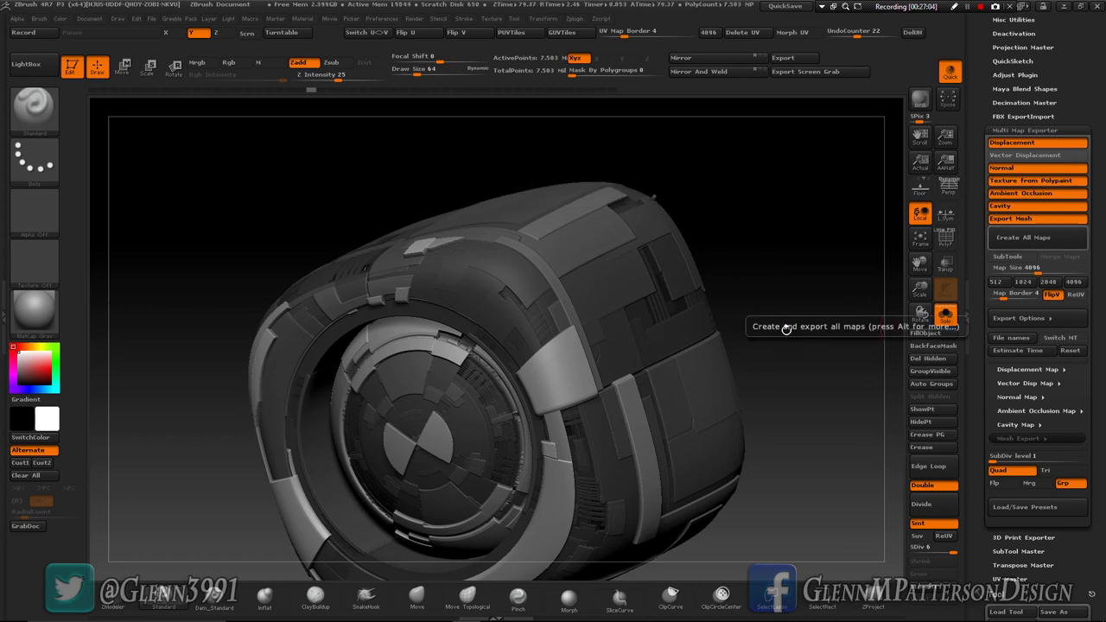
# Step: Switch to File Explorer and open the Cube folder inside ZBS_MapExport
pyautogui.click(1064, 7)
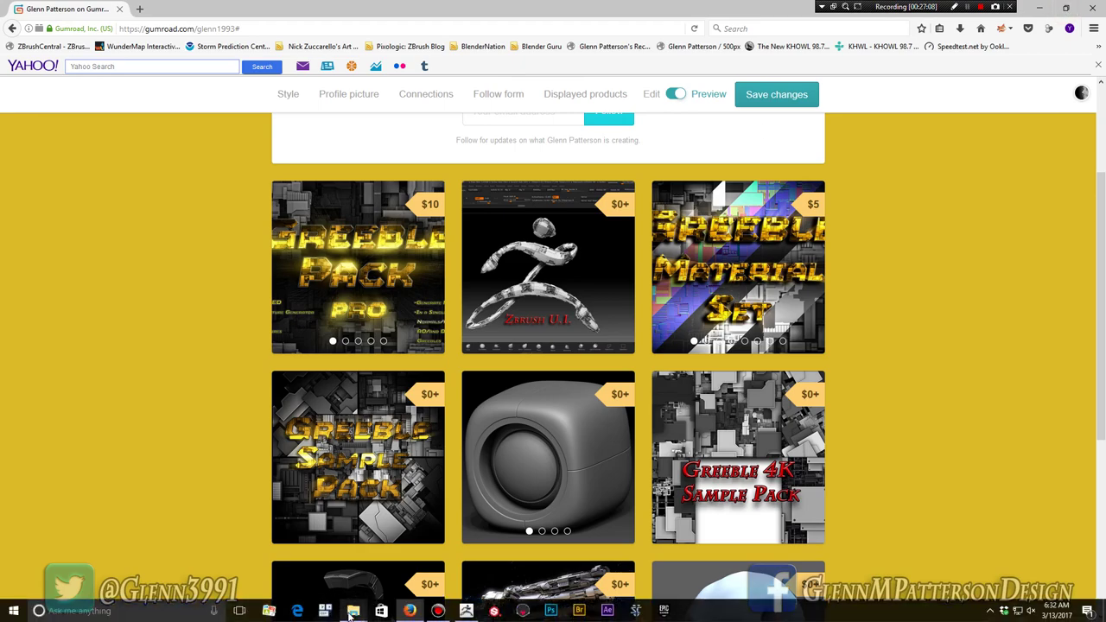
pyautogui.moveTo(352, 611)
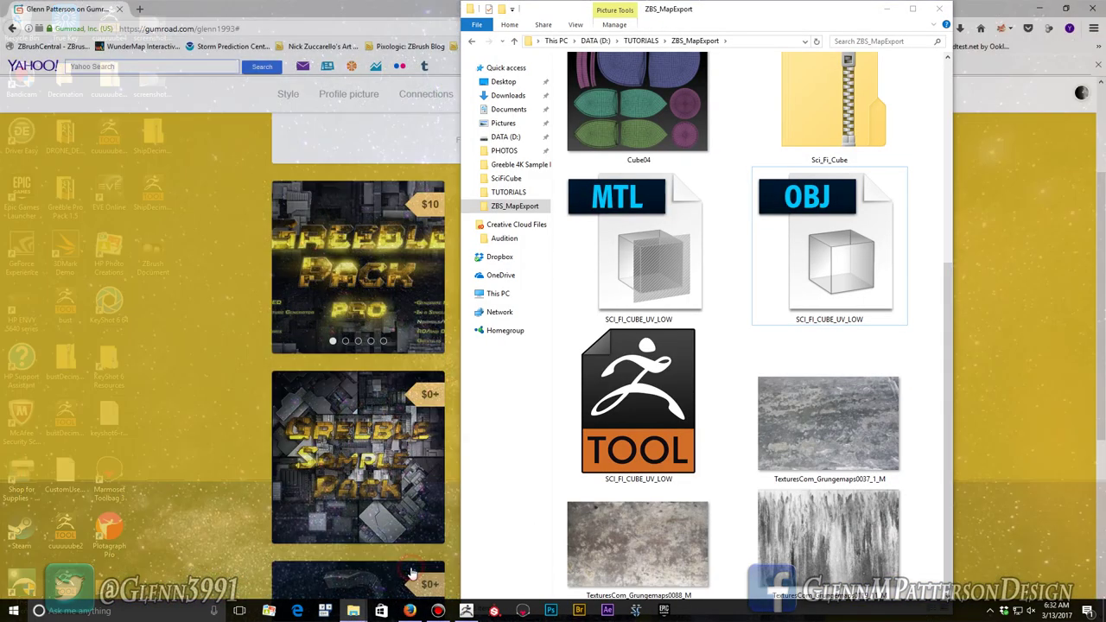
pyautogui.click(328, 566)
pyautogui.scroll(-2, 750, 375)
pyautogui.scroll(5, 749, 371)
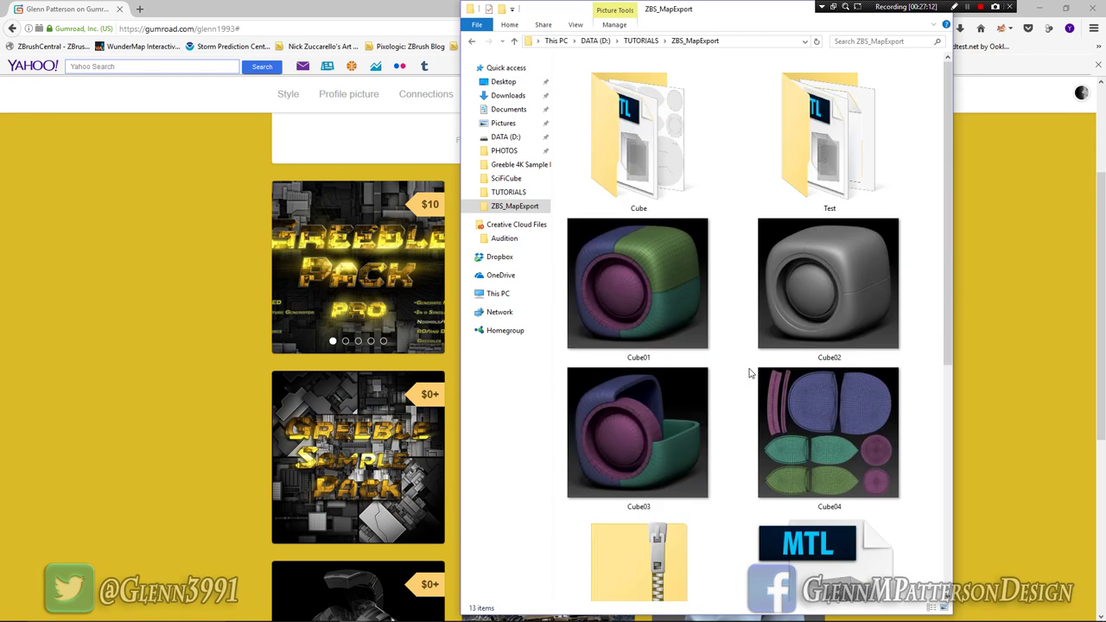
pyautogui.doubleClick(634, 153)
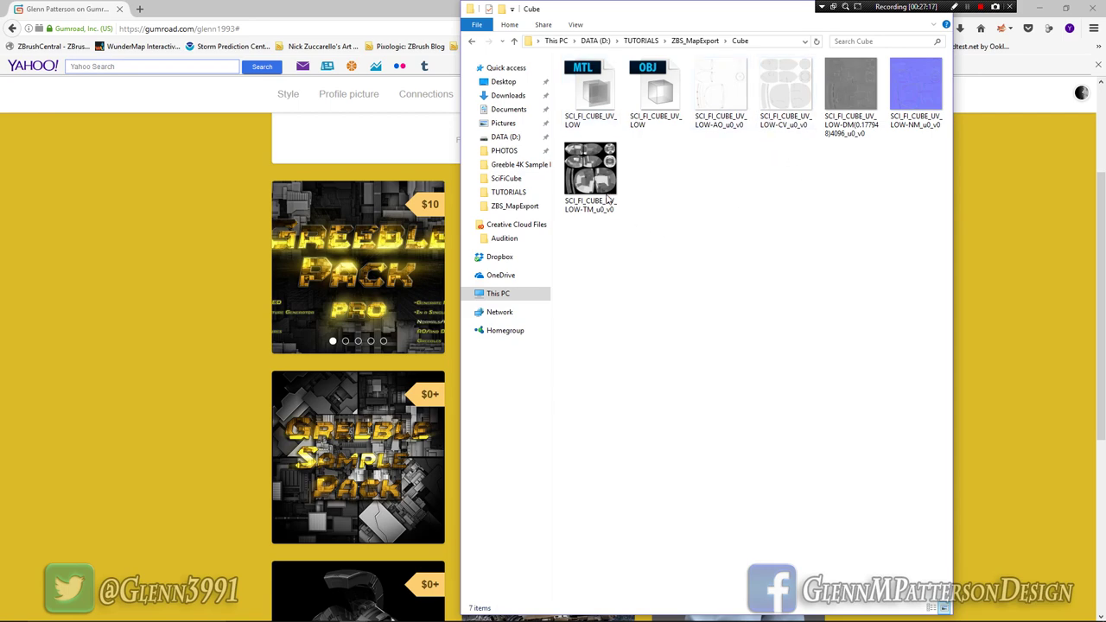
# Step: Open the exported ambient occlusion map in Photos and advance to the cavity map to examine both
pyautogui.click(721, 98)
pyautogui.doubleClick(720, 97)
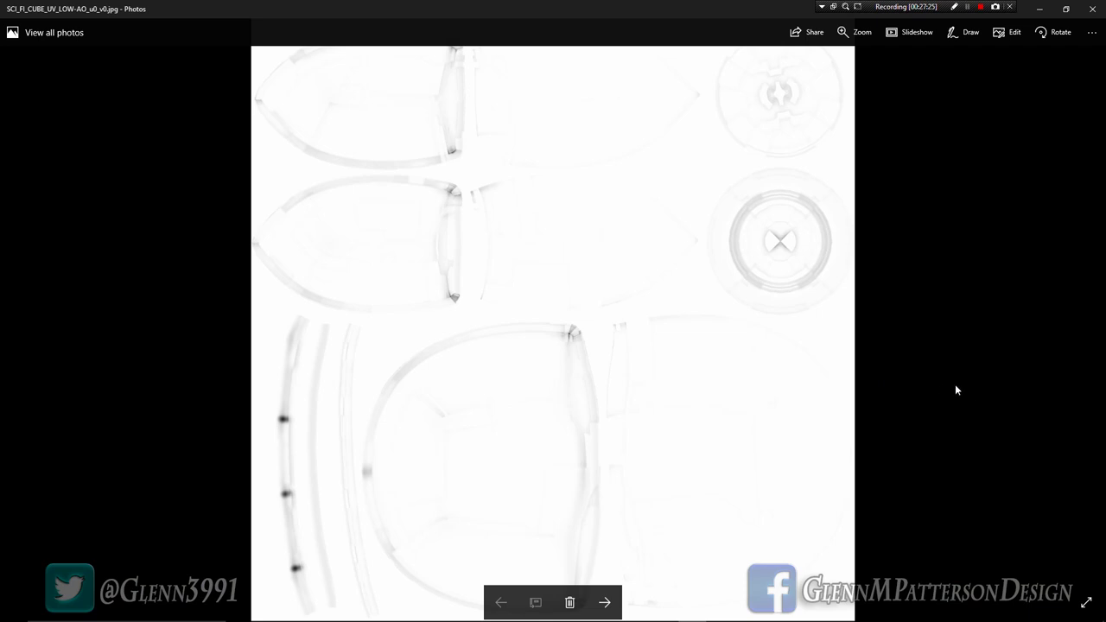
pyautogui.press('Right')
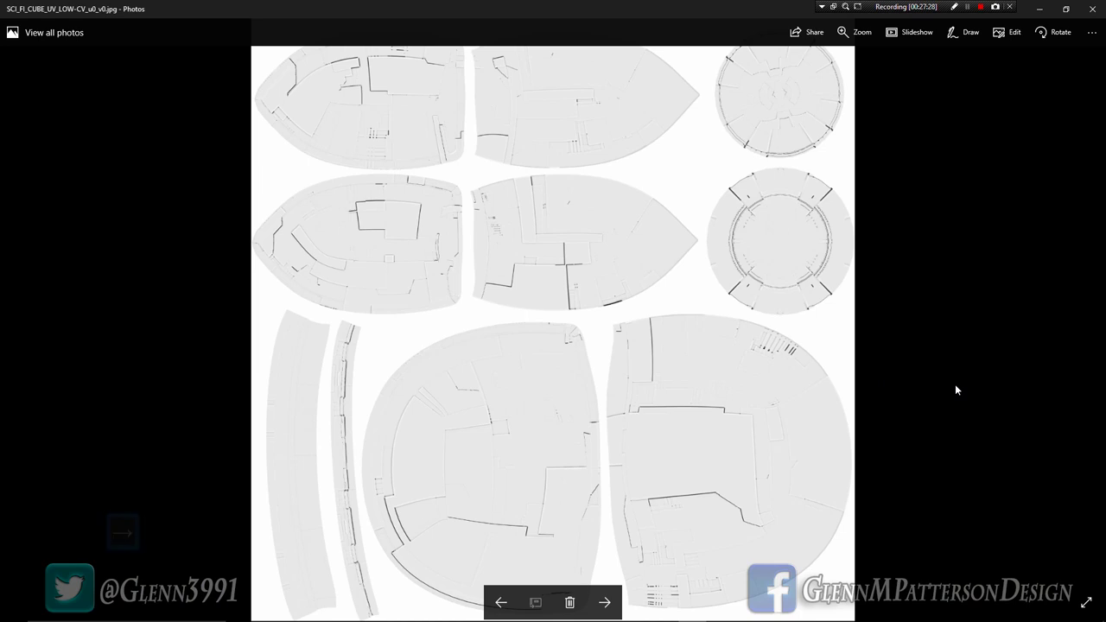
# Step: Examine the exported displacement, normal and texture maps one after another, and close the image viewer
pyautogui.press('Right')
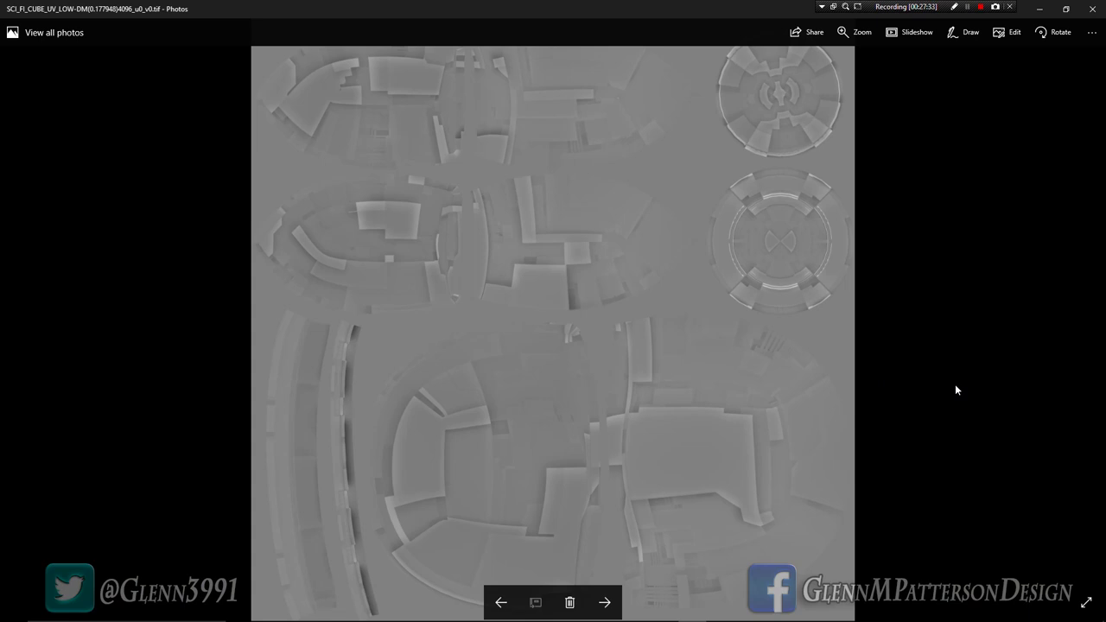
pyautogui.press('Right')
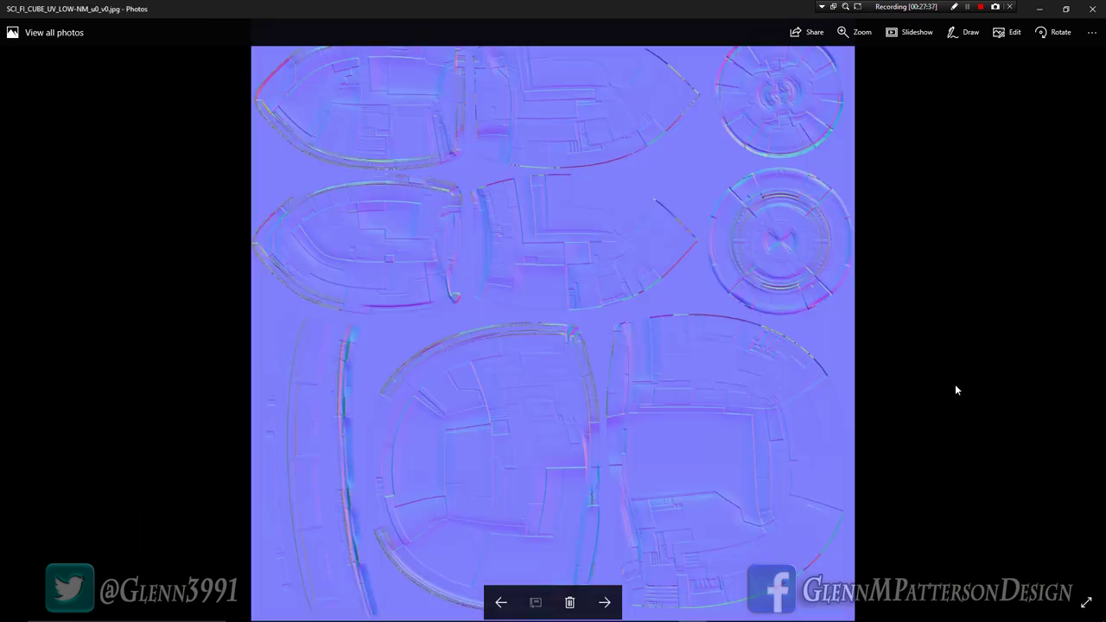
pyautogui.press('Right')
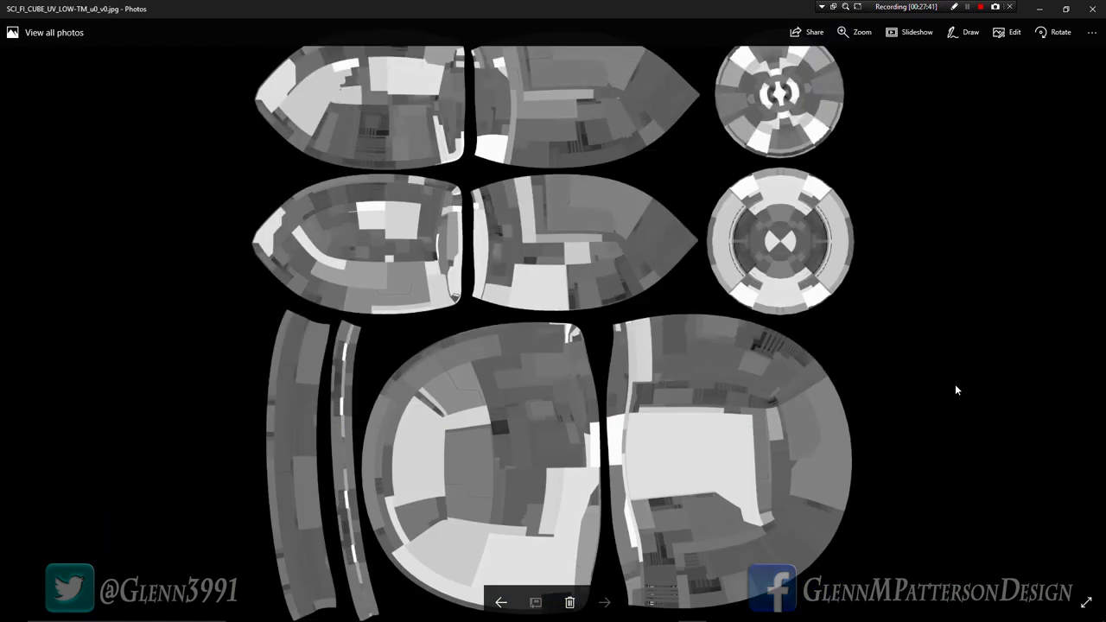
pyautogui.press('Right')
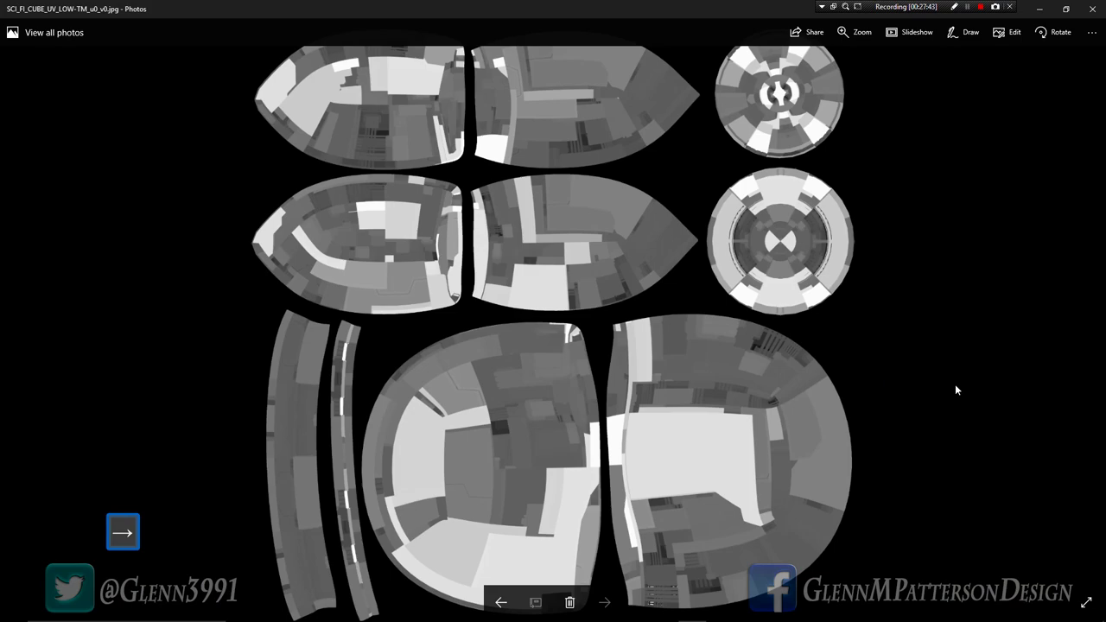
pyautogui.click(1091, 8)
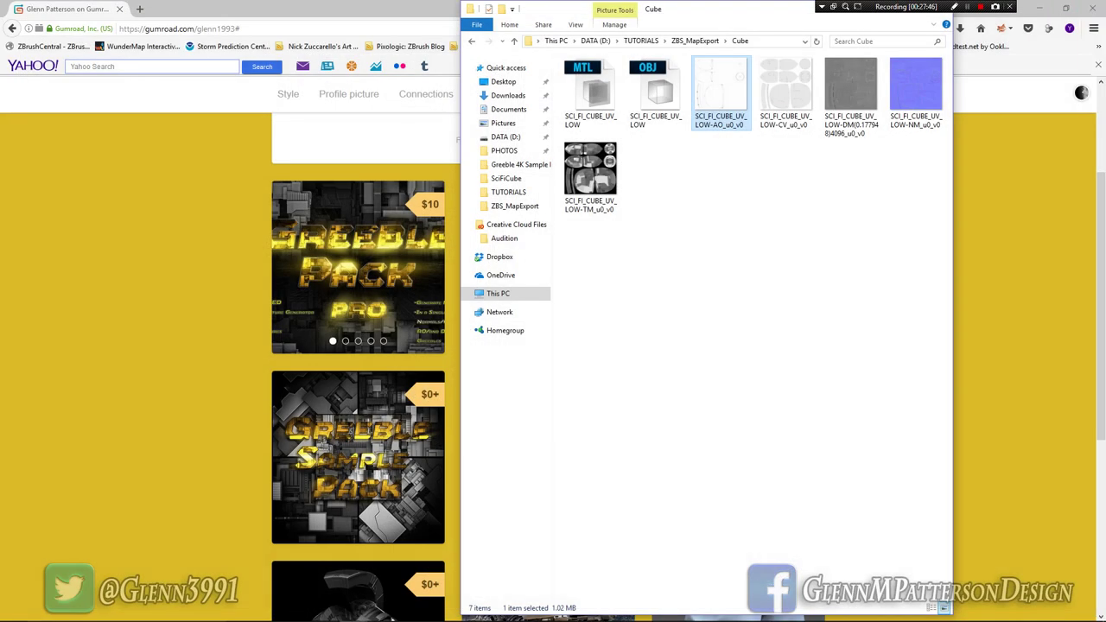
# Step: Switch to Marmoset Toolbag and arrange its window side by side with the File Explorer window showing the Cube folder
pyautogui.click(521, 611)
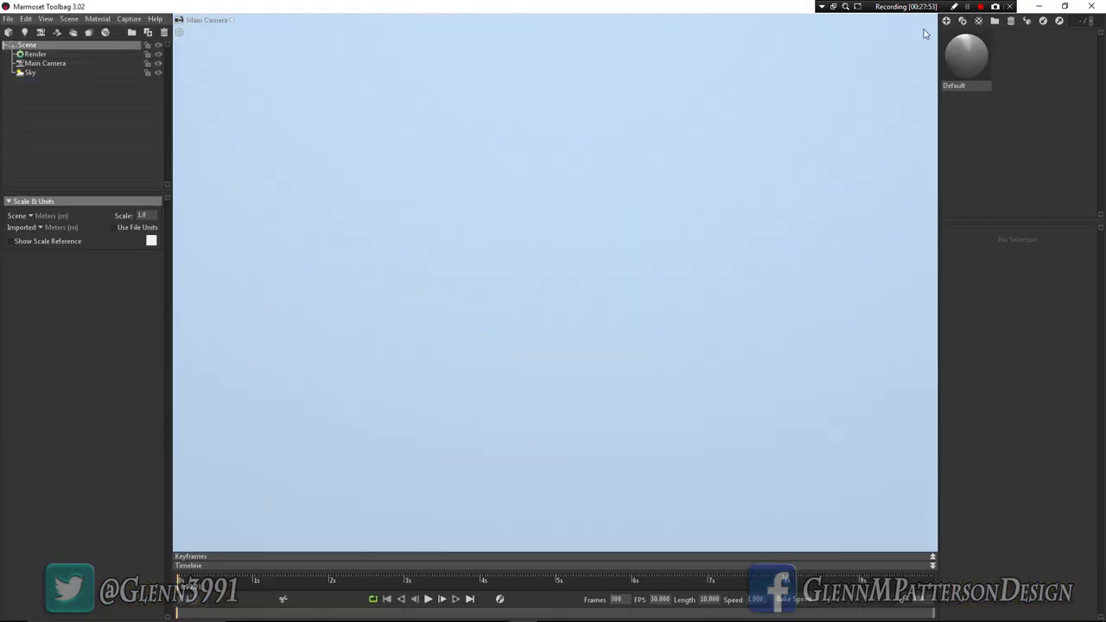
pyautogui.click(1064, 6)
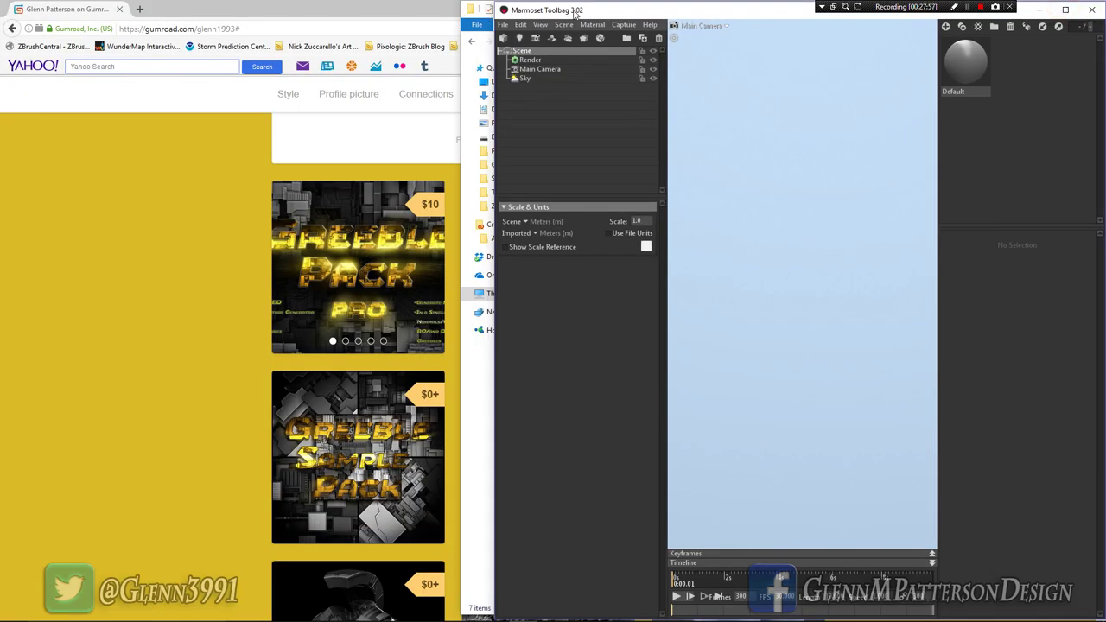
pyautogui.moveTo(573, 12); pyautogui.dragTo(575, 42)
pyautogui.moveTo(694, 12); pyautogui.dragTo(240, 10)
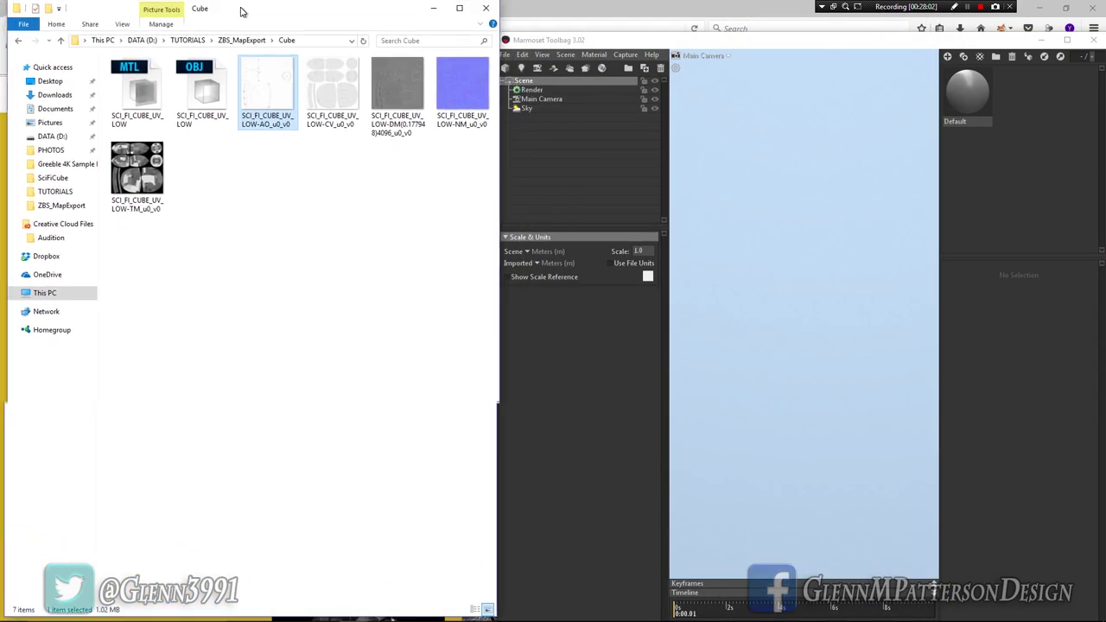
pyautogui.moveTo(923, 43); pyautogui.dragTo(923, 12)
pyautogui.click(911, 101)
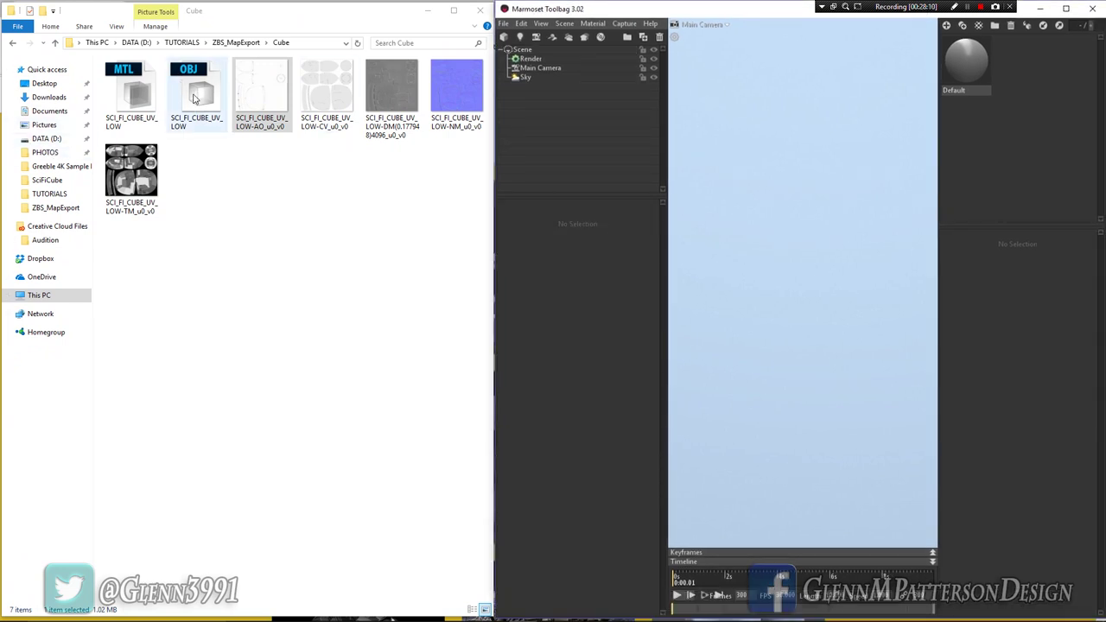
# Step: Try importing the exported SCI_FI_CUBE_UV_LOW OBJ into the scene, assign it the Default material and inspect its surface shading
pyautogui.moveTo(195, 102); pyautogui.dragTo(829, 283)
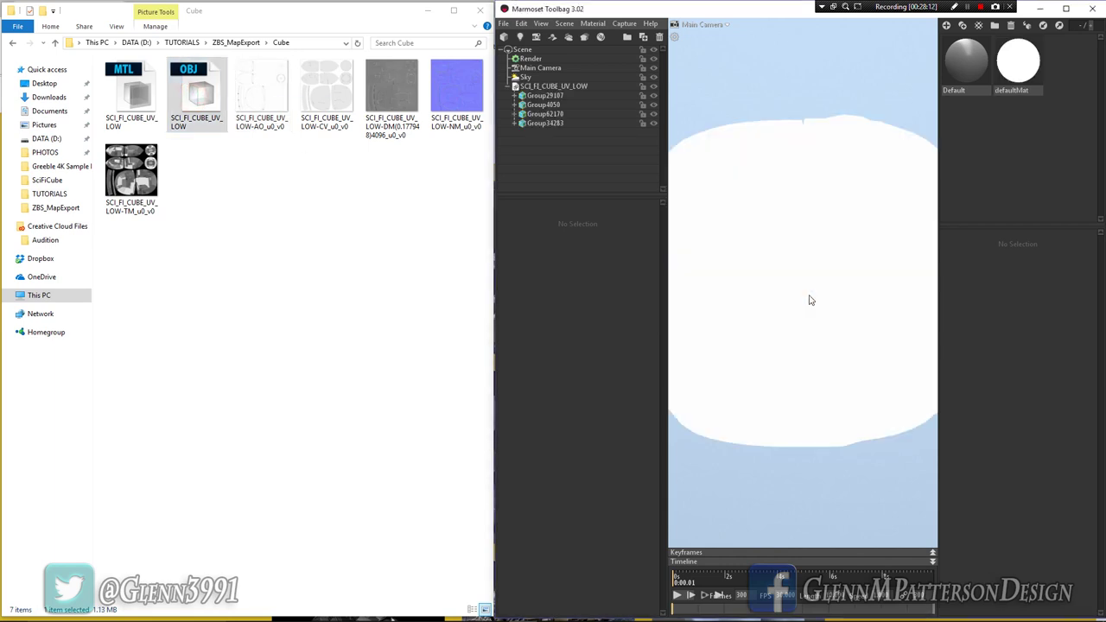
pyautogui.moveTo(963, 69); pyautogui.dragTo(536, 87)
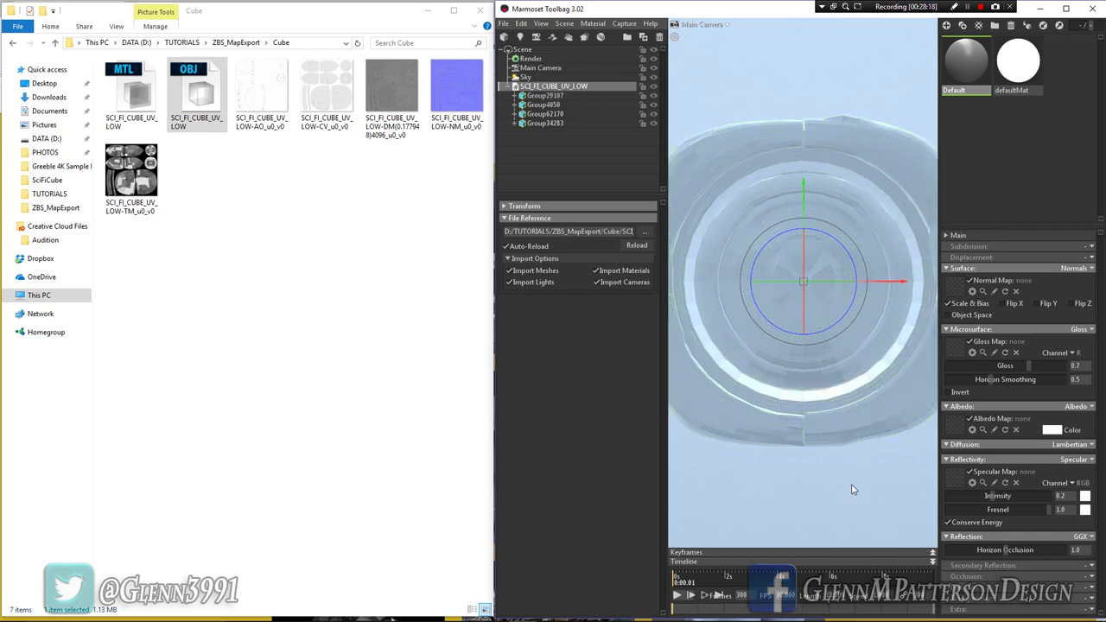
pyautogui.keyDown('alt'); pyautogui.moveTo(852, 490); pyautogui.dragTo(786, 539); pyautogui.keyUp('alt')
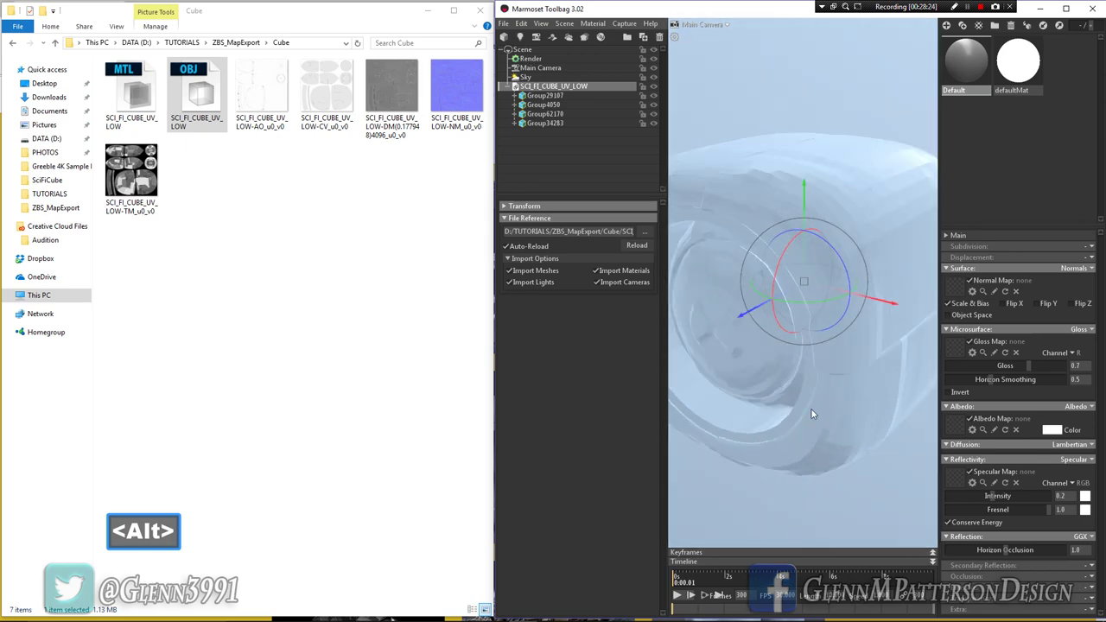
pyautogui.keyDown('alt'); pyautogui.moveTo(810, 413); pyautogui.dragTo(816, 399); pyautogui.keyUp('alt')
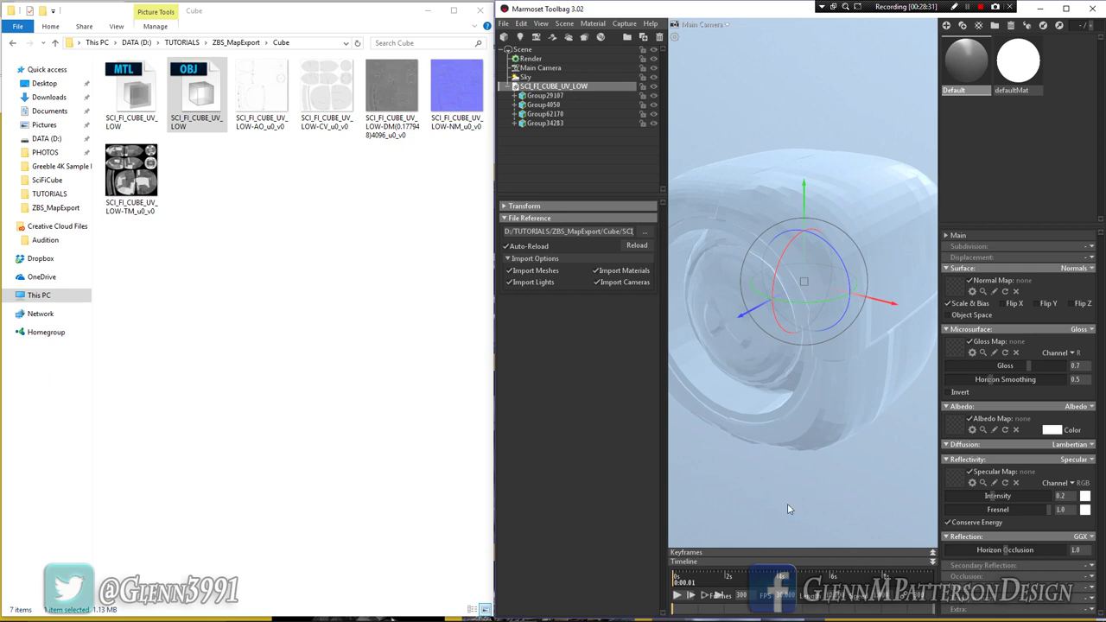
pyautogui.moveTo(785, 504)
pyautogui.keyDown('alt'); pyautogui.mouseDown()
pyautogui.moveTo(852, 452)
pyautogui.moveTo(804, 495)
pyautogui.mouseUp(); pyautogui.keyUp('alt')
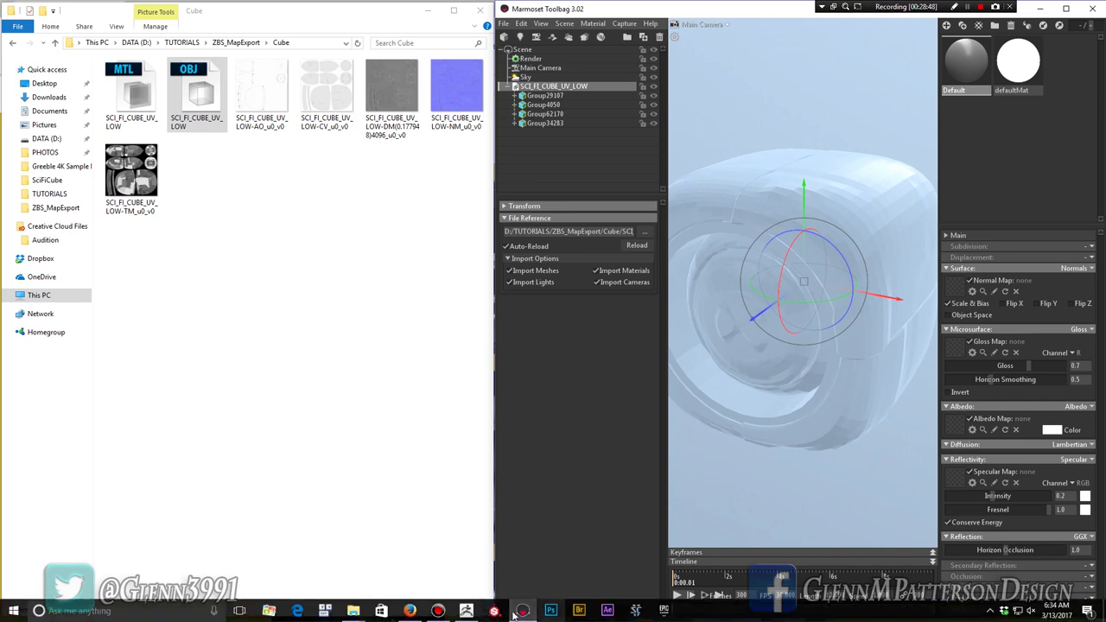
# Step: Switch to ZBrush and set the sci-fi cube's subdivision level to 1
pyautogui.click(466, 611)
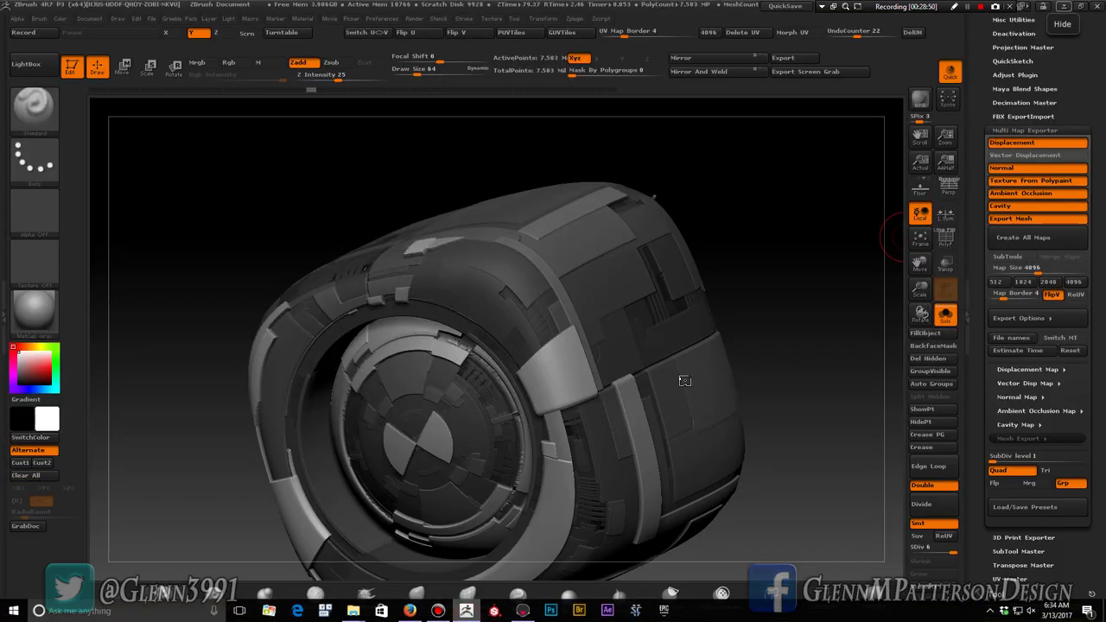
pyautogui.moveTo(818, 340); pyautogui.dragTo(813, 370)
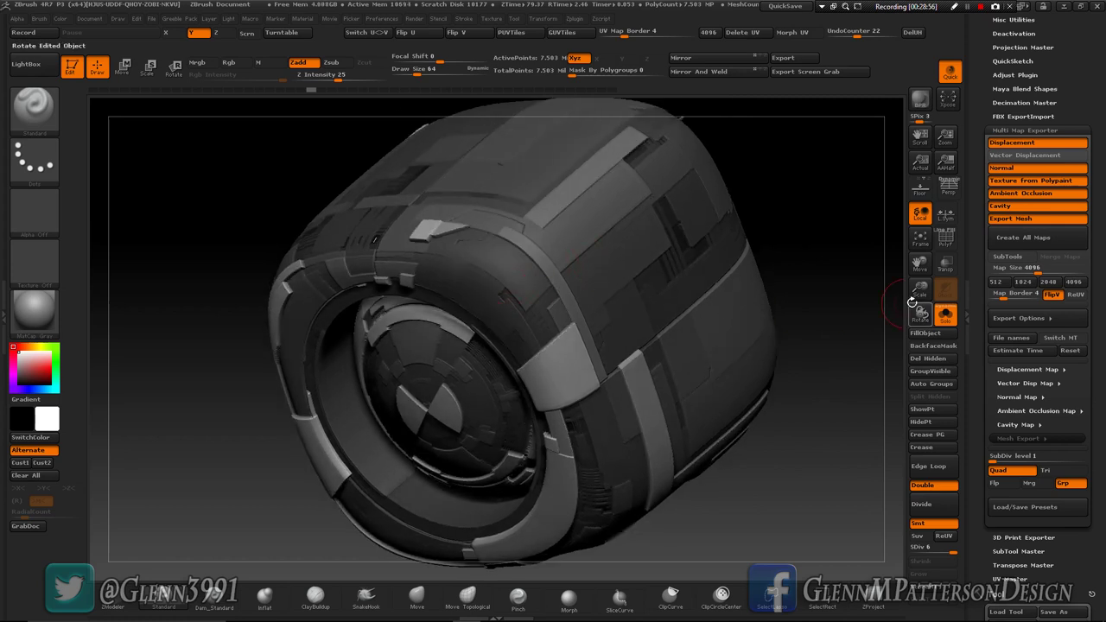
pyautogui.moveTo(1102, 385)
pyautogui.mouseDown()
pyautogui.moveTo(1103, 226)
pyautogui.moveTo(1098, 376)
pyautogui.mouseUp()
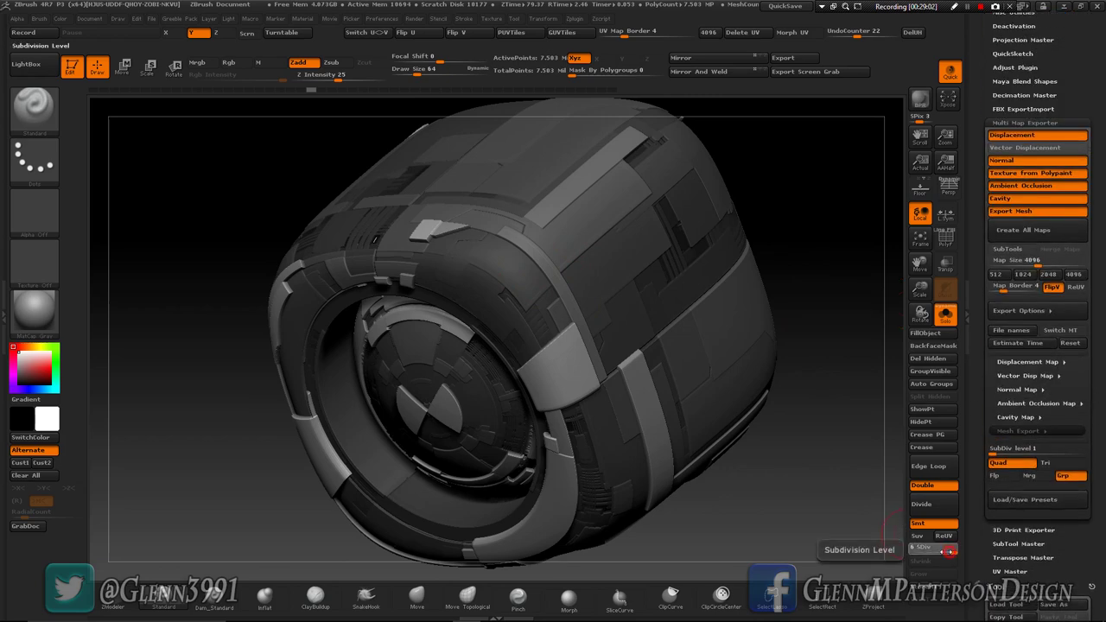
pyautogui.click(909, 558)
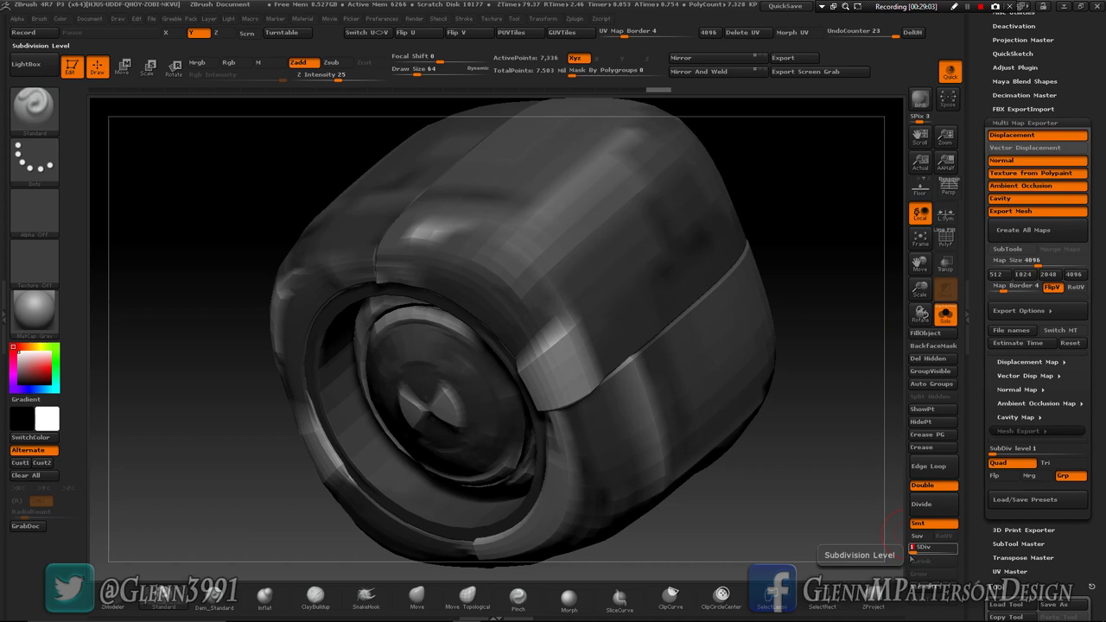
# Step: Clone the SCI_FI_CUBE_UV_LOW tool at its lowest subdivision level
pyautogui.moveTo(1100, 295); pyautogui.dragTo(1103, 393)
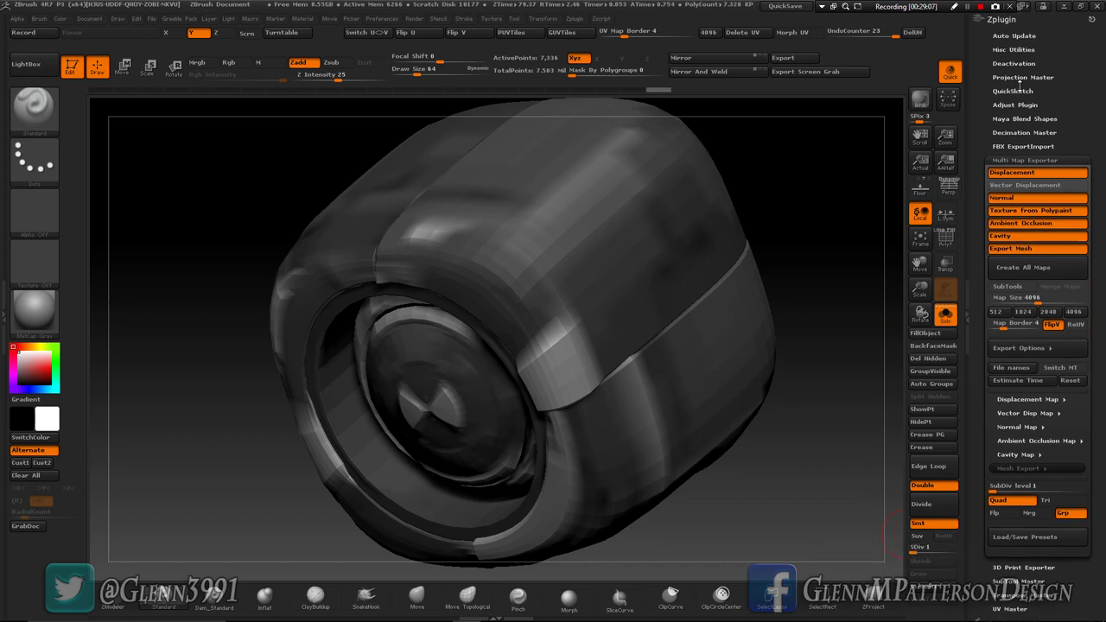
pyautogui.moveTo(1099, 402); pyautogui.dragTo(1104, 277)
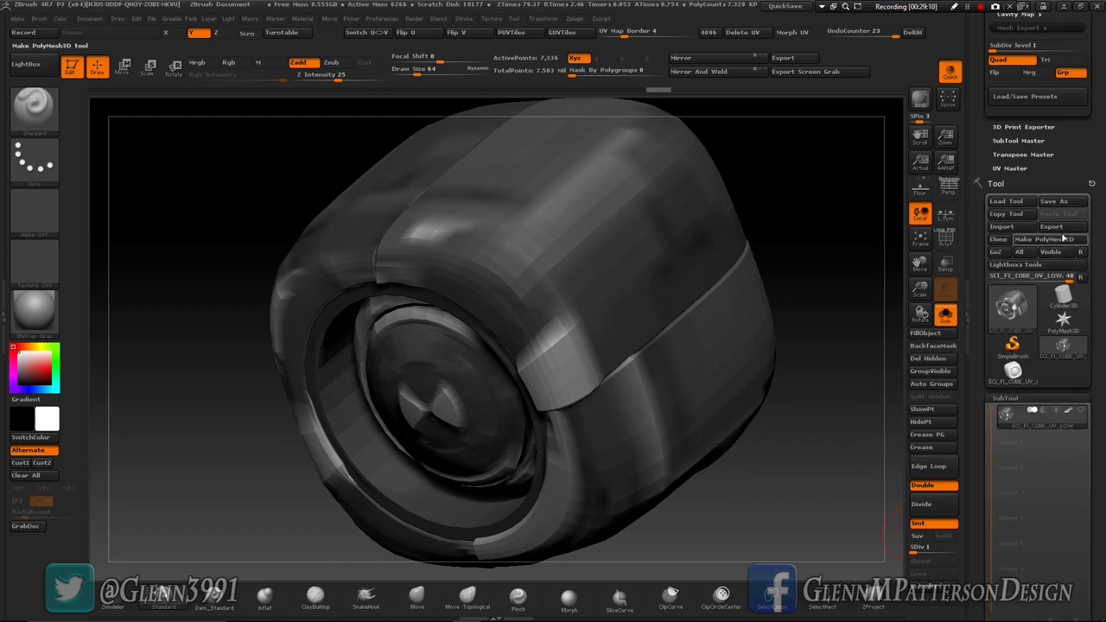
pyautogui.click(998, 240)
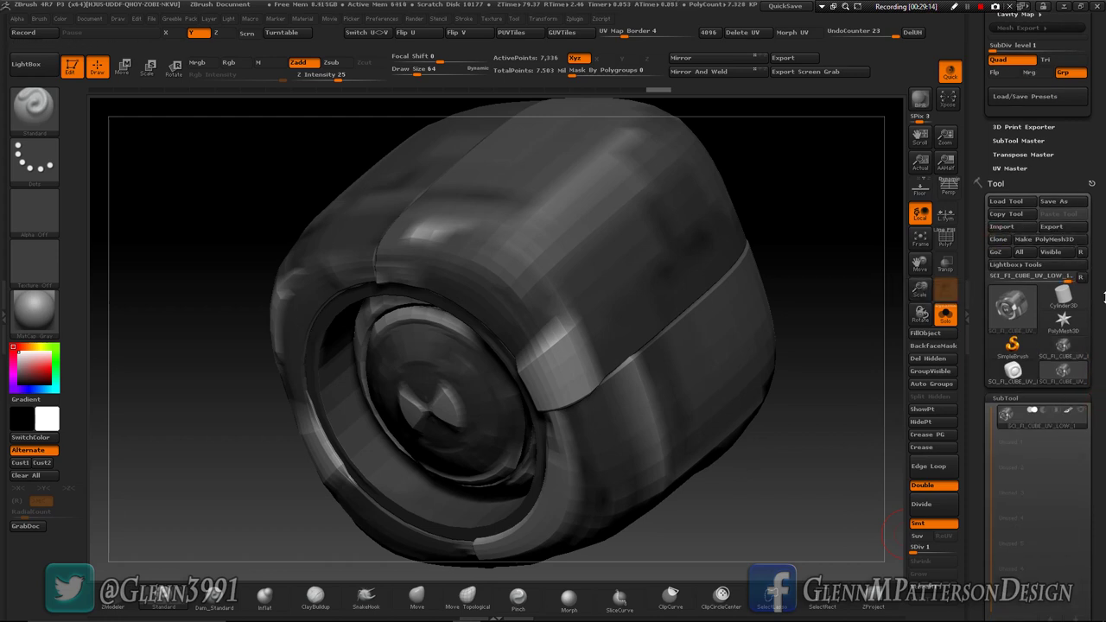
# Step: Export the selected low-poly mesh with FBX ExportImport as SCI_FI_CUBE_UV_LOW into the Cube folder
pyautogui.scroll(3, 1103, 258)
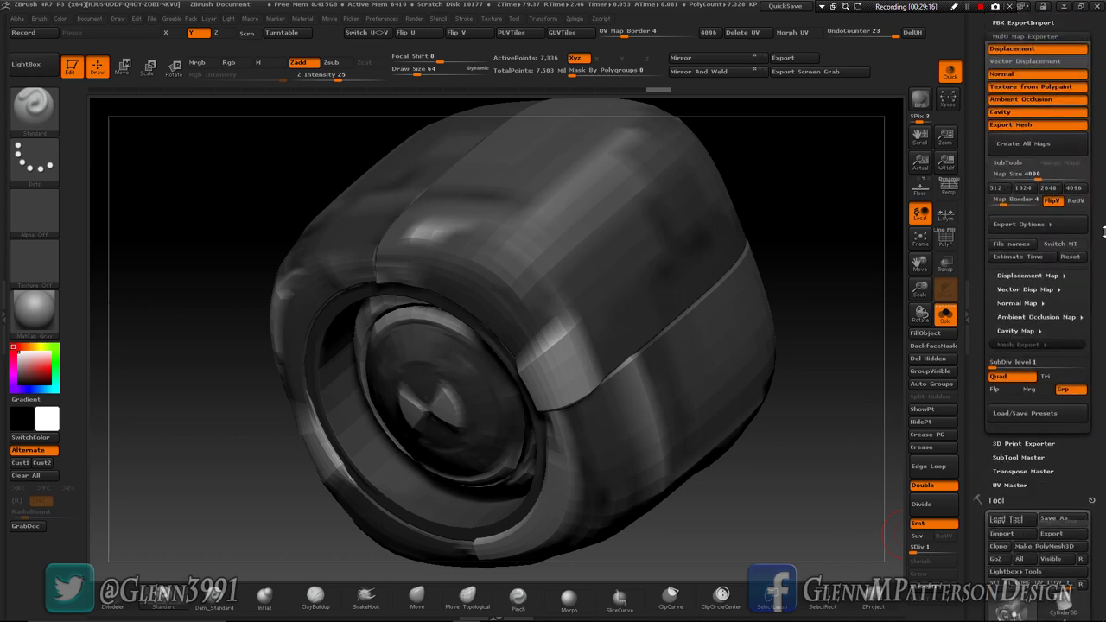
pyautogui.scroll(-1, 1103, 185)
pyautogui.scroll(8, 1103, 206)
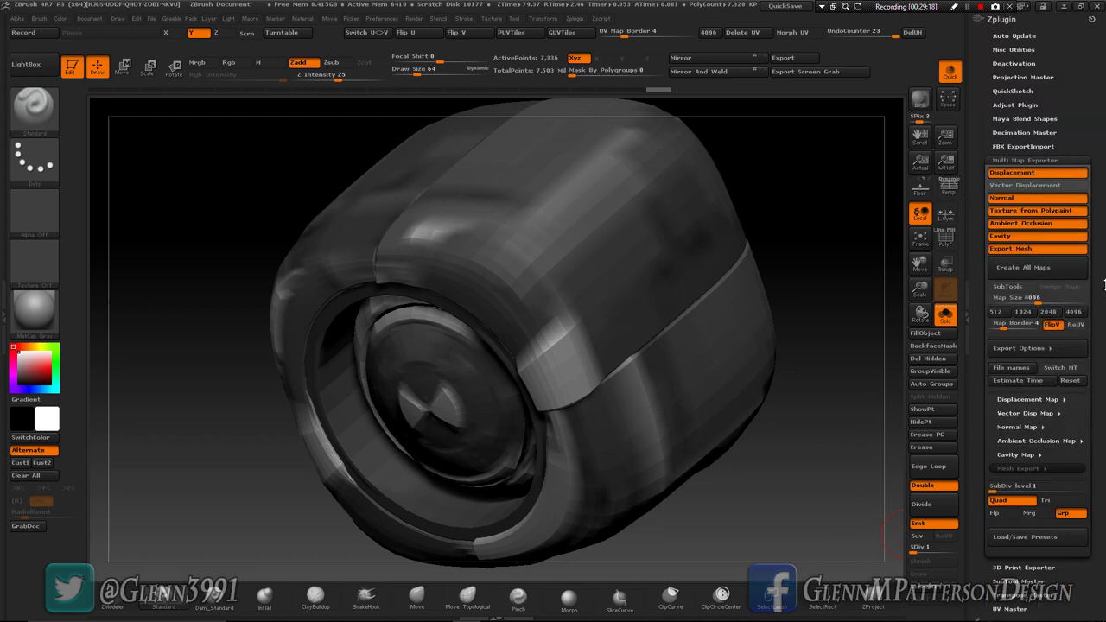
pyautogui.click(1012, 145)
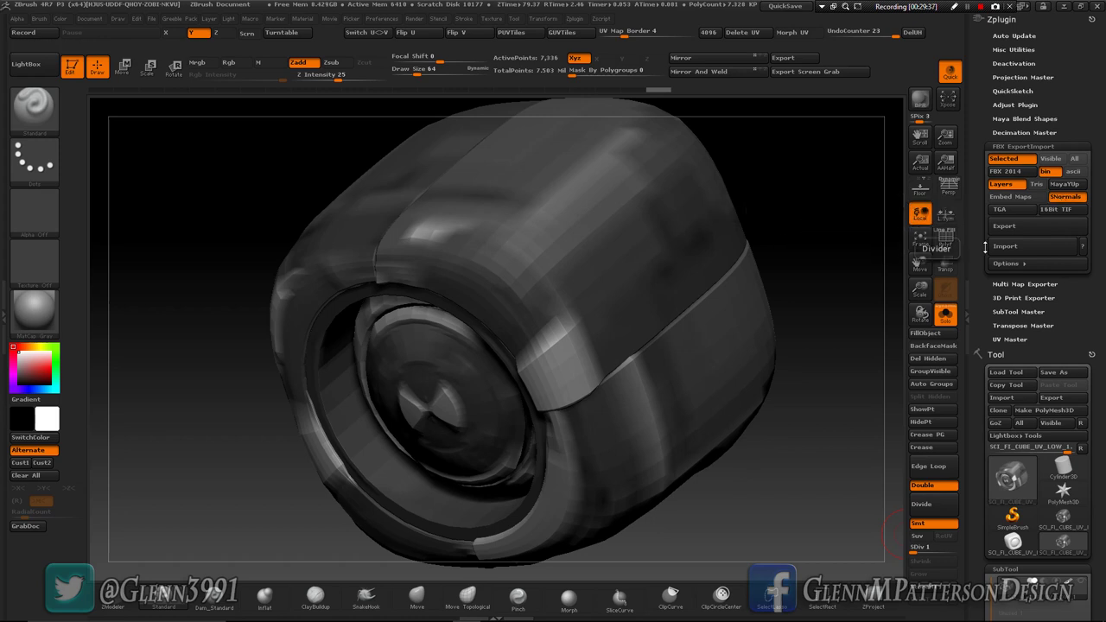
pyautogui.click(1019, 228)
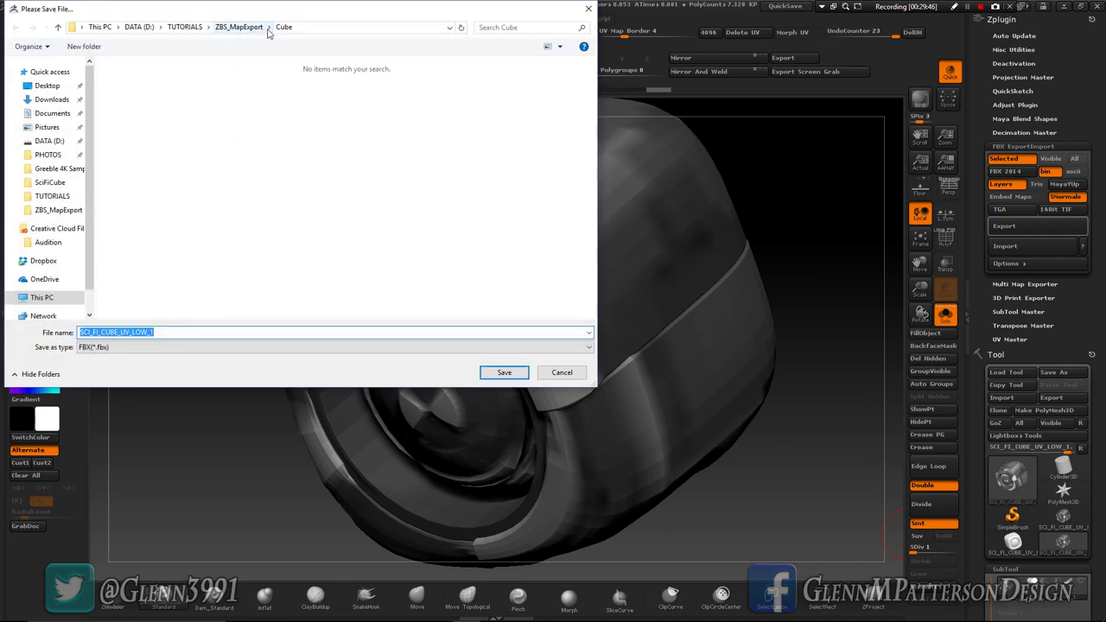
pyautogui.click(180, 332)
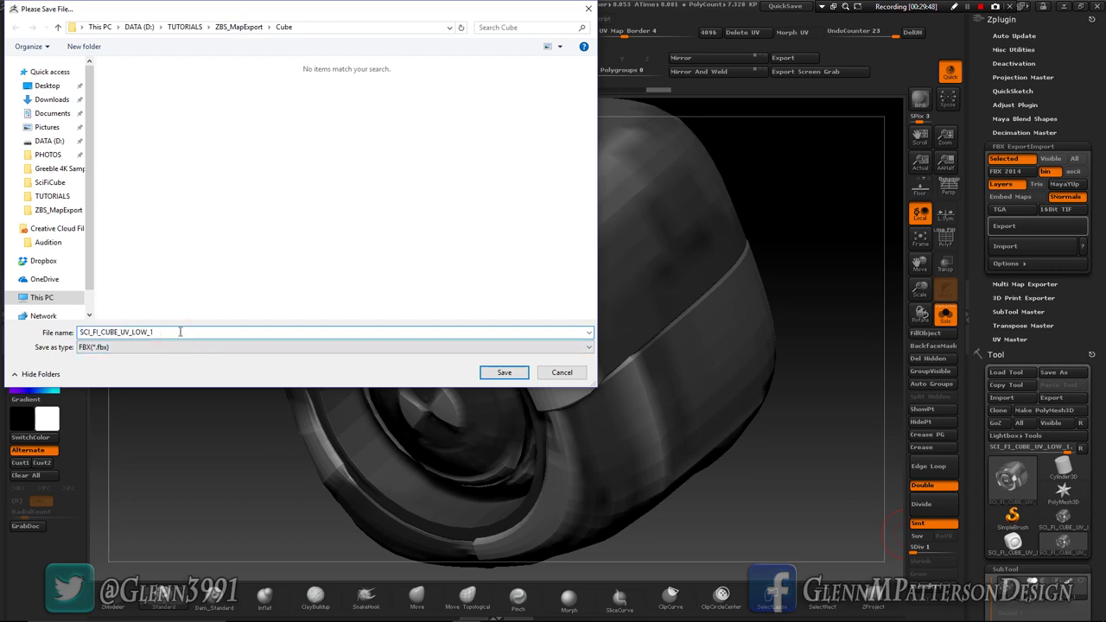
pyautogui.press('BackSpace')
pyautogui.press('BackSpace')
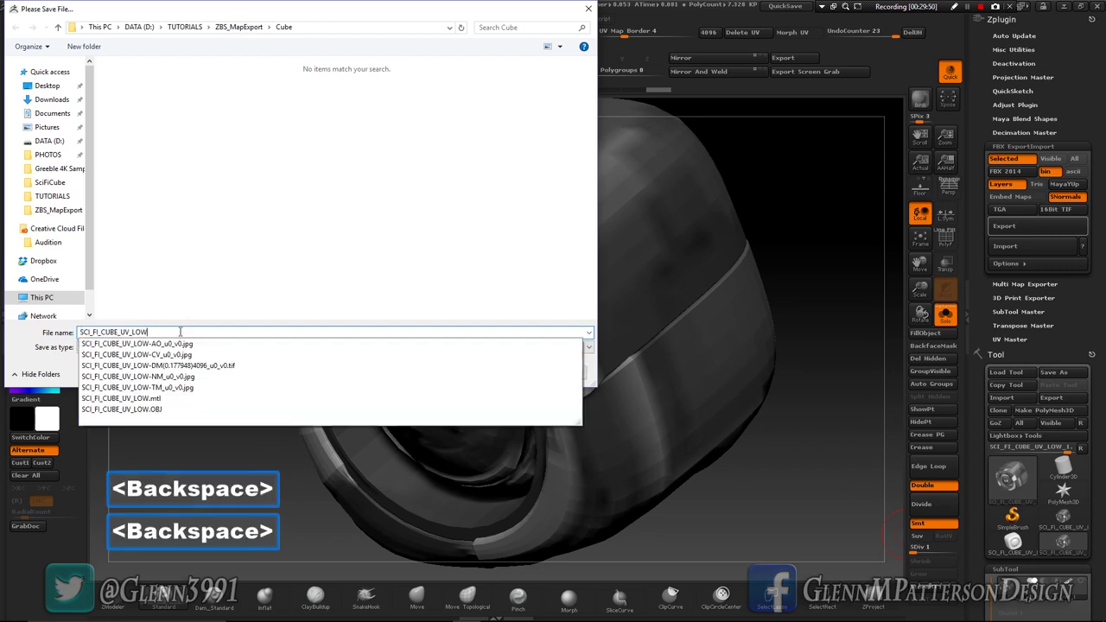
pyautogui.press('Return')
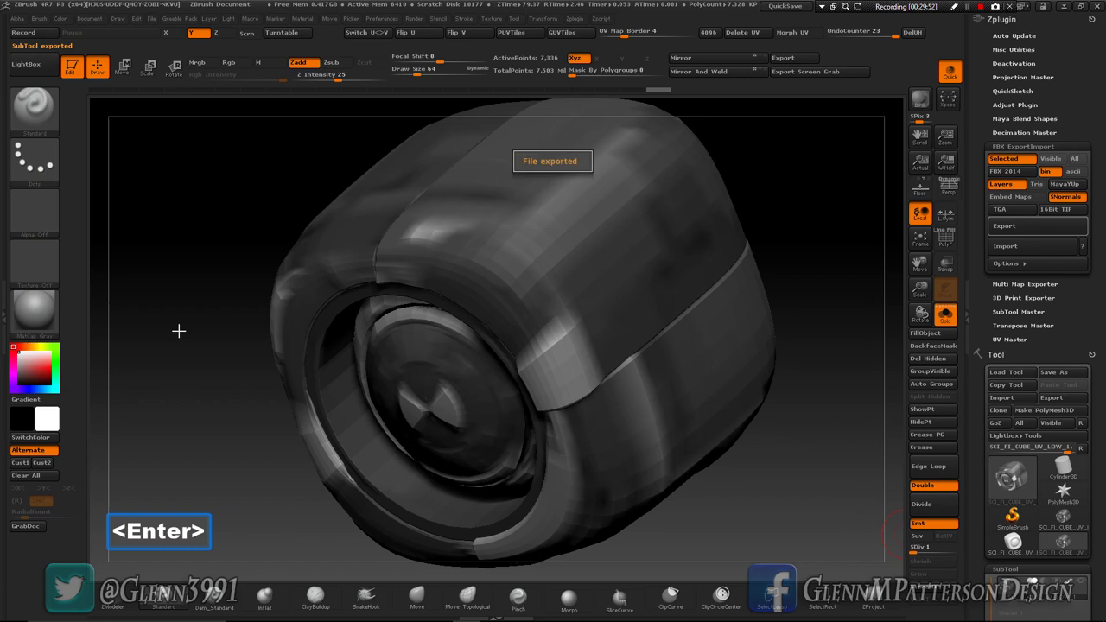
# Step: Return to Marmoset Toolbag, delete the imported OBJ model from the scene and import SCI_FI_CUBE_UV_LOW.fbx in its place
pyautogui.click(1063, 6)
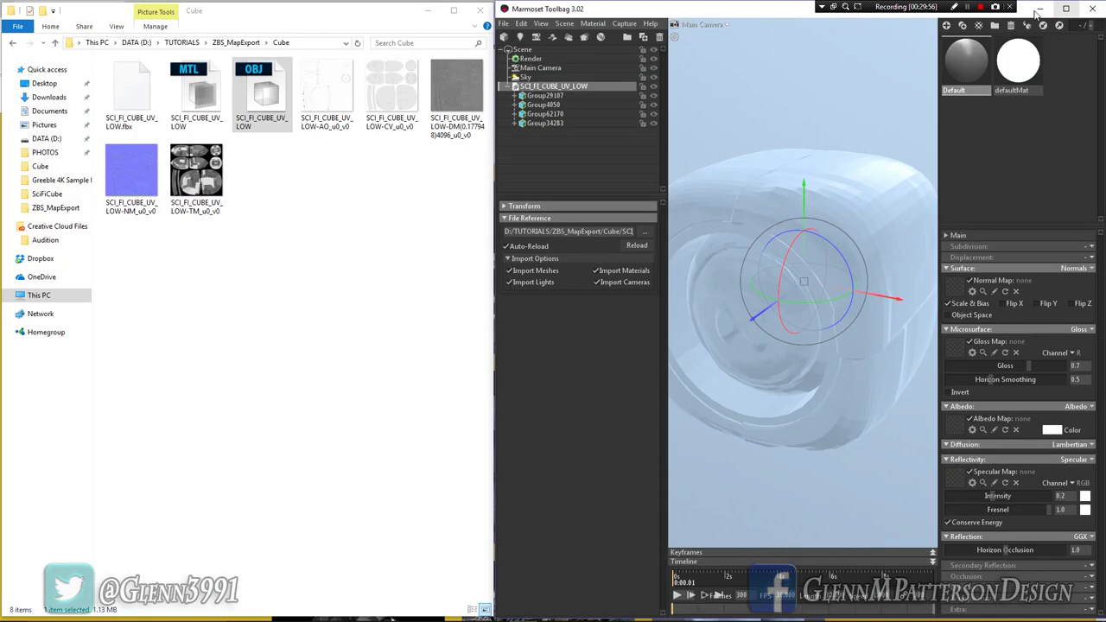
pyautogui.click(128, 103)
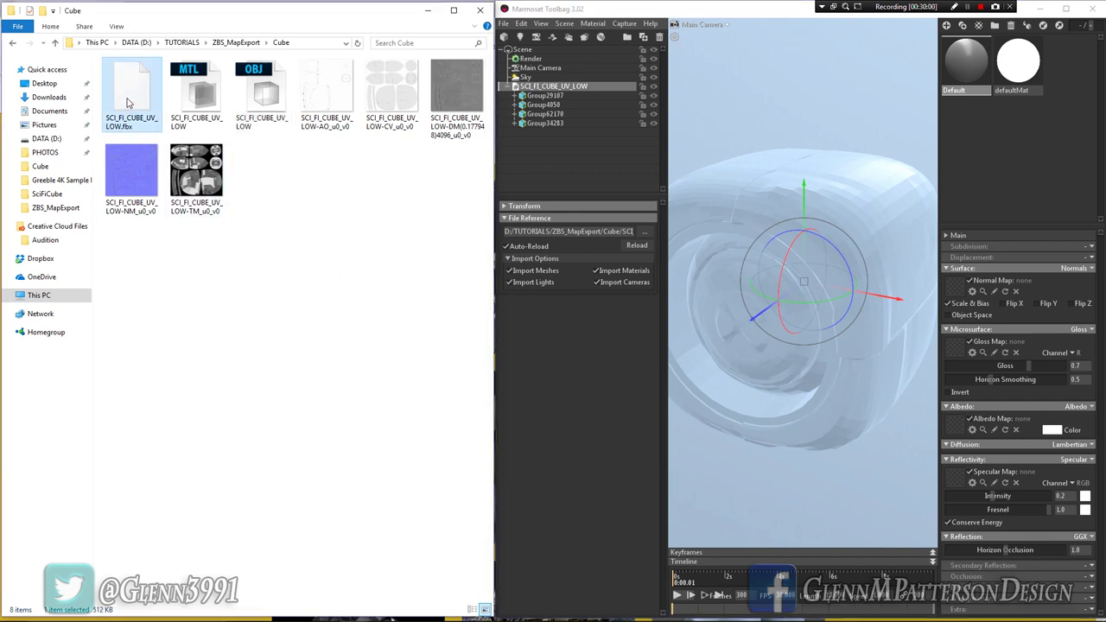
pyautogui.click(607, 86)
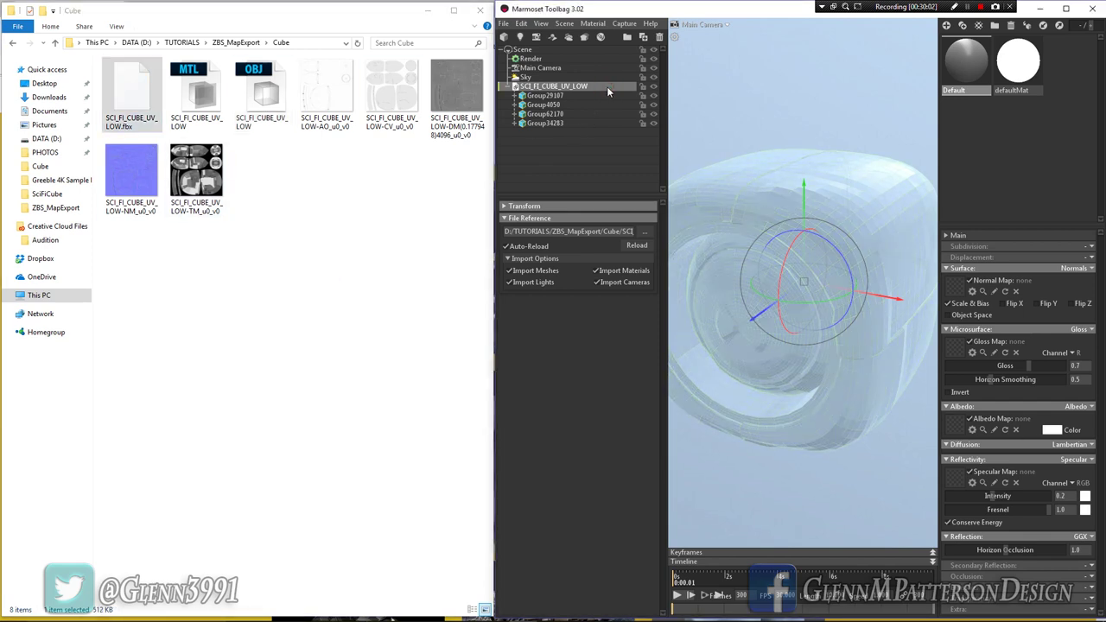
pyautogui.press('Delete')
pyautogui.moveTo(138, 100); pyautogui.dragTo(800, 264)
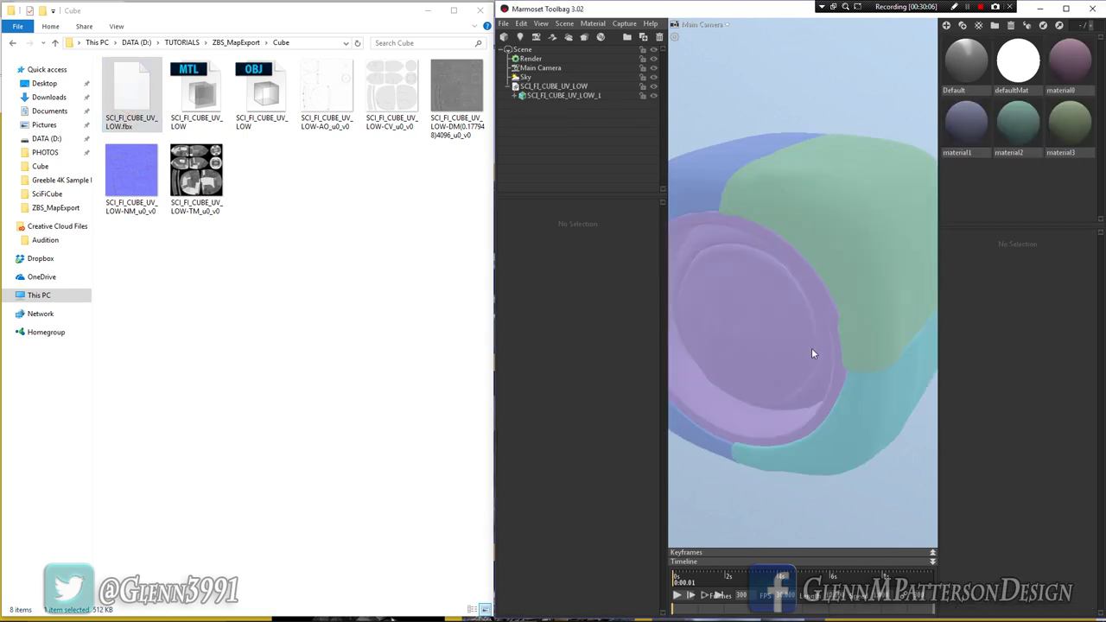
# Step: Assign the Default material to the whole imported SCI_FI_CUBE_UV_LOW FBX model
pyautogui.keyDown('alt'); pyautogui.moveTo(819, 346); pyautogui.dragTo(789, 353); pyautogui.keyUp('alt')
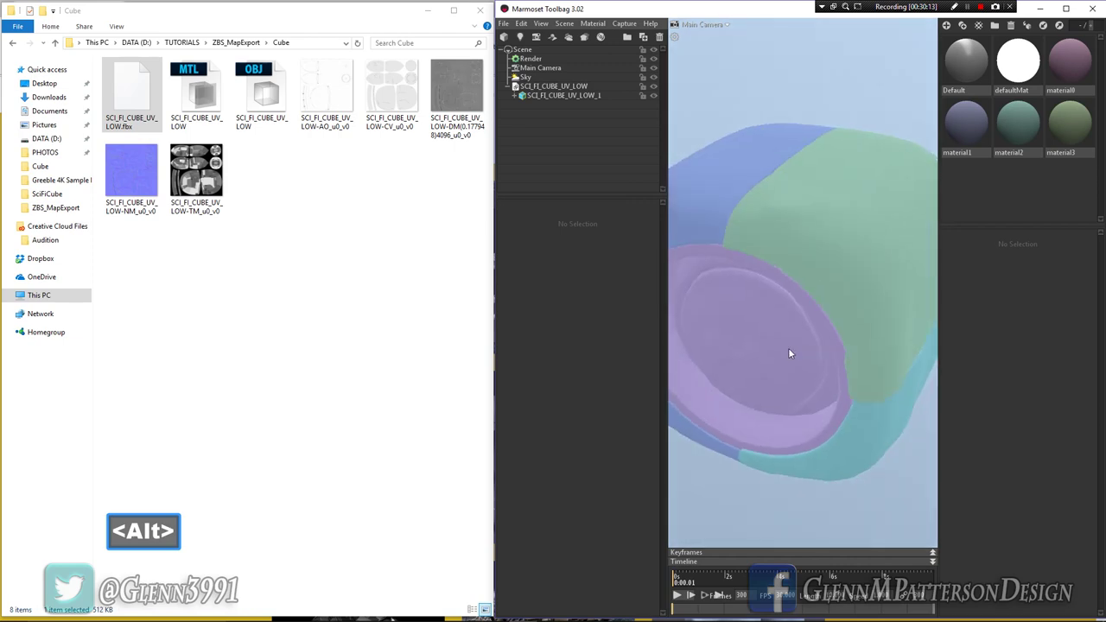
pyautogui.click(963, 64)
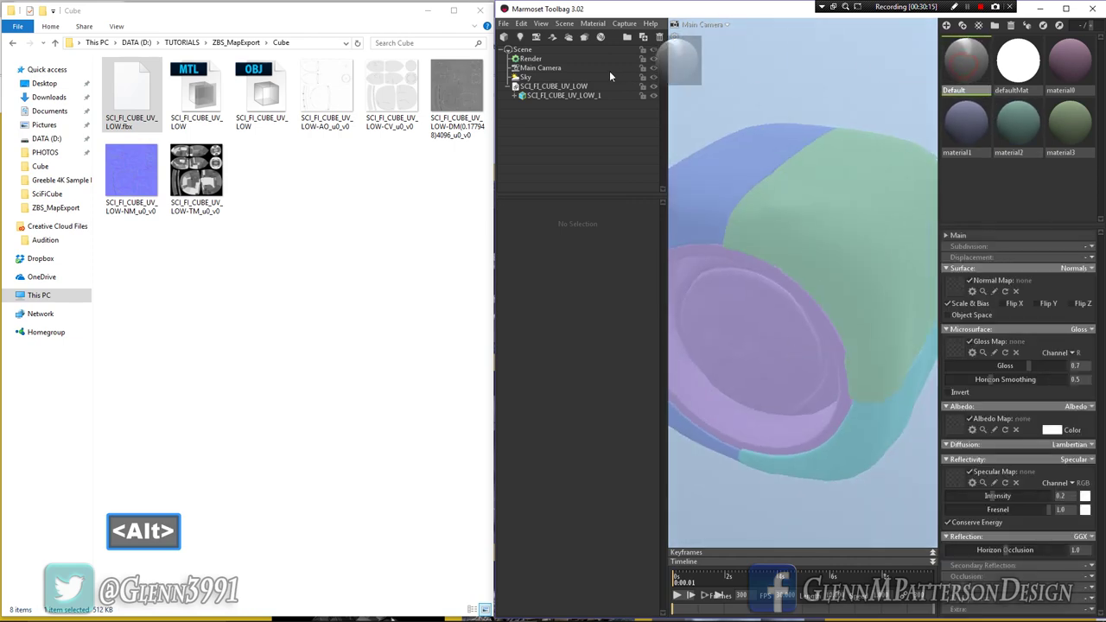
pyautogui.click(559, 78)
pyautogui.click(556, 87)
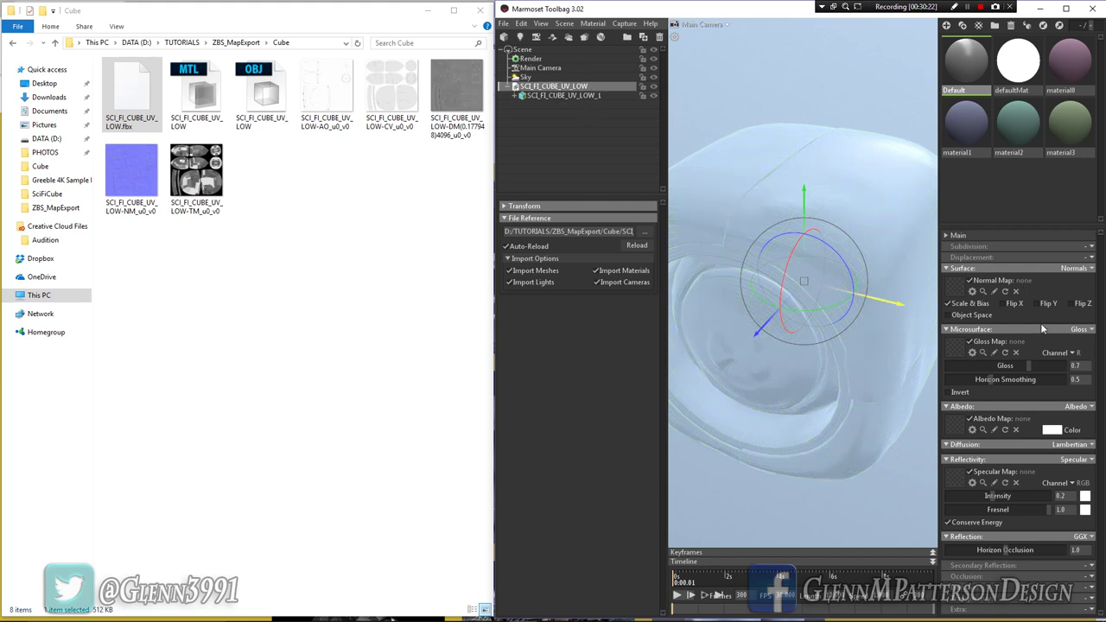
# Step: Assign SCI_FI_CUBE_UV_LOW-NM_u0_v0 as the Default material's normal map and SCI_FI_CUBE_UV_LOW-TM_u0_v0 as its albedo map
pyautogui.moveTo(849, 319); pyautogui.dragTo(844, 322)
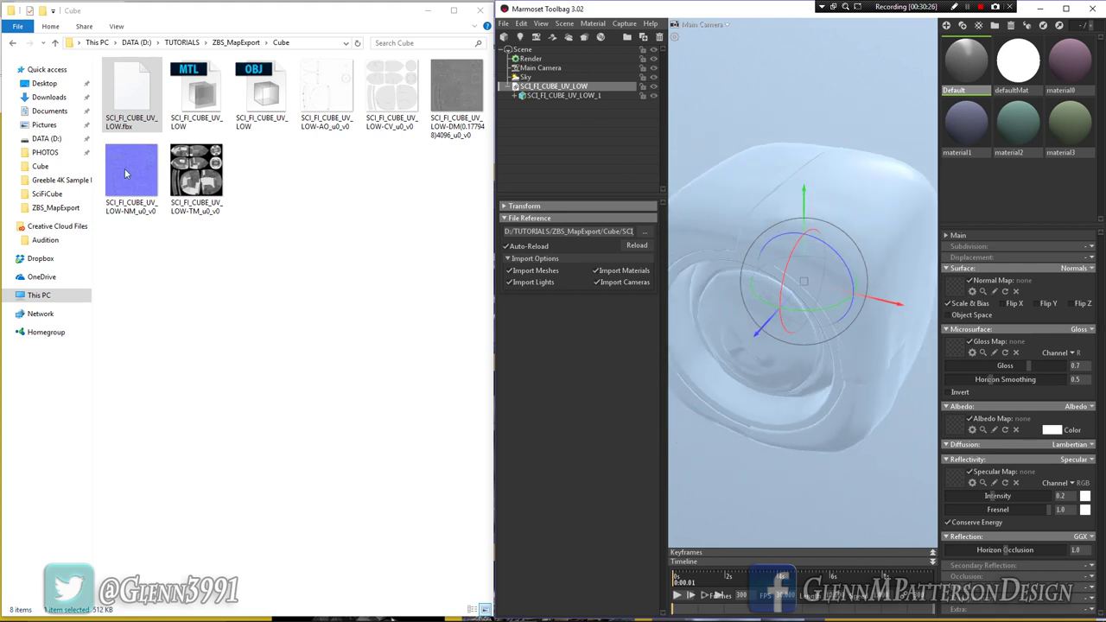
pyautogui.moveTo(124, 173); pyautogui.dragTo(954, 283)
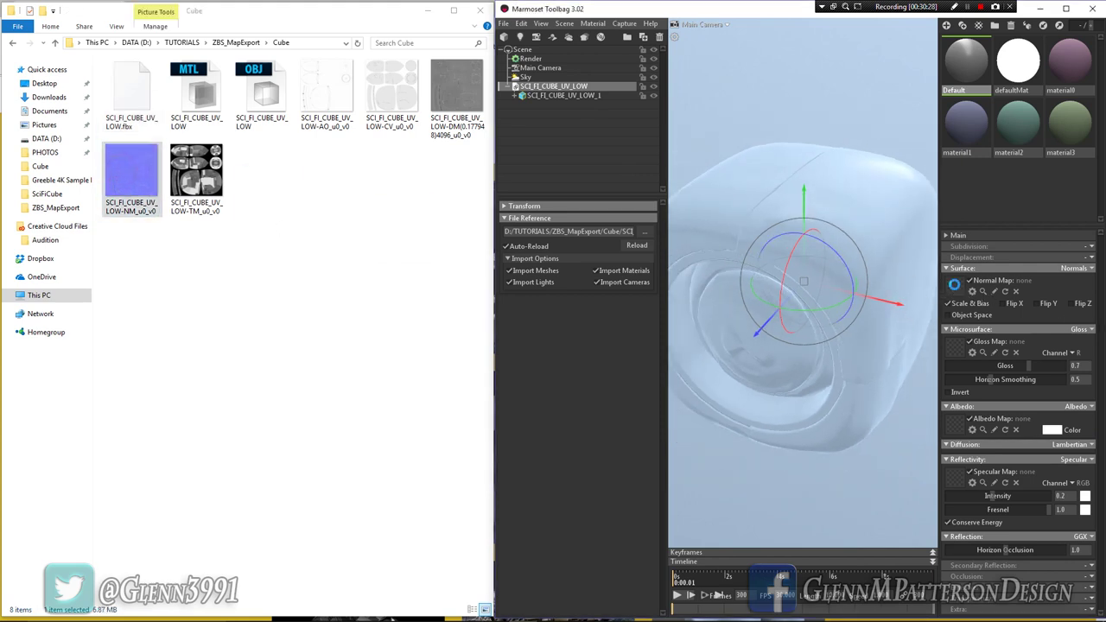
pyautogui.keyDown('alt'); pyautogui.moveTo(879, 363); pyautogui.dragTo(882, 327); pyautogui.keyUp('alt')
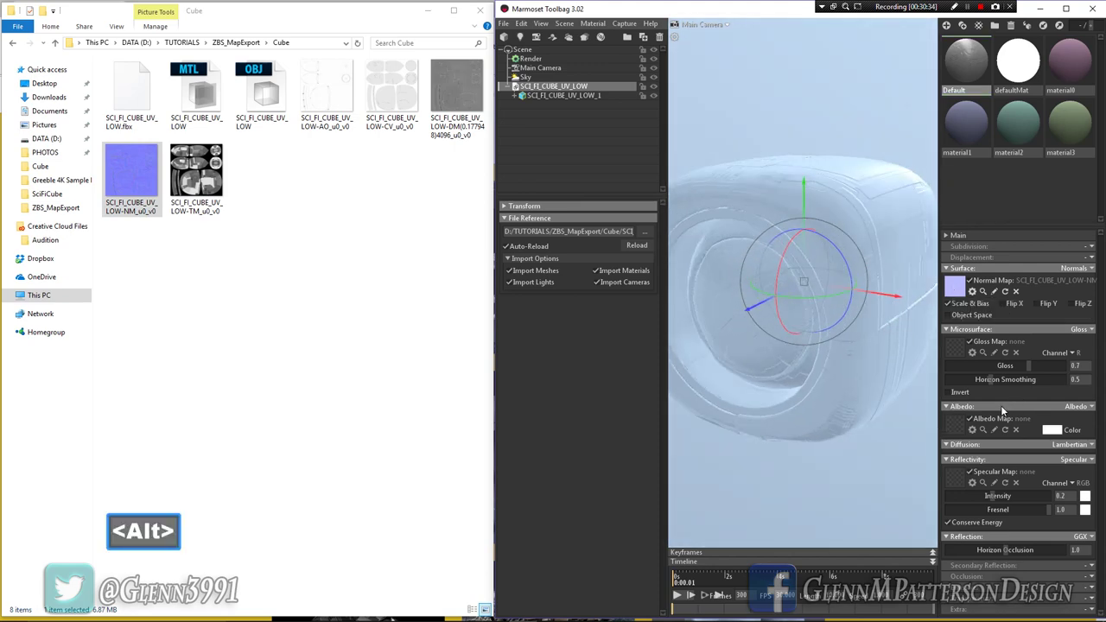
pyautogui.click(193, 183)
pyautogui.moveTo(194, 183); pyautogui.dragTo(956, 427)
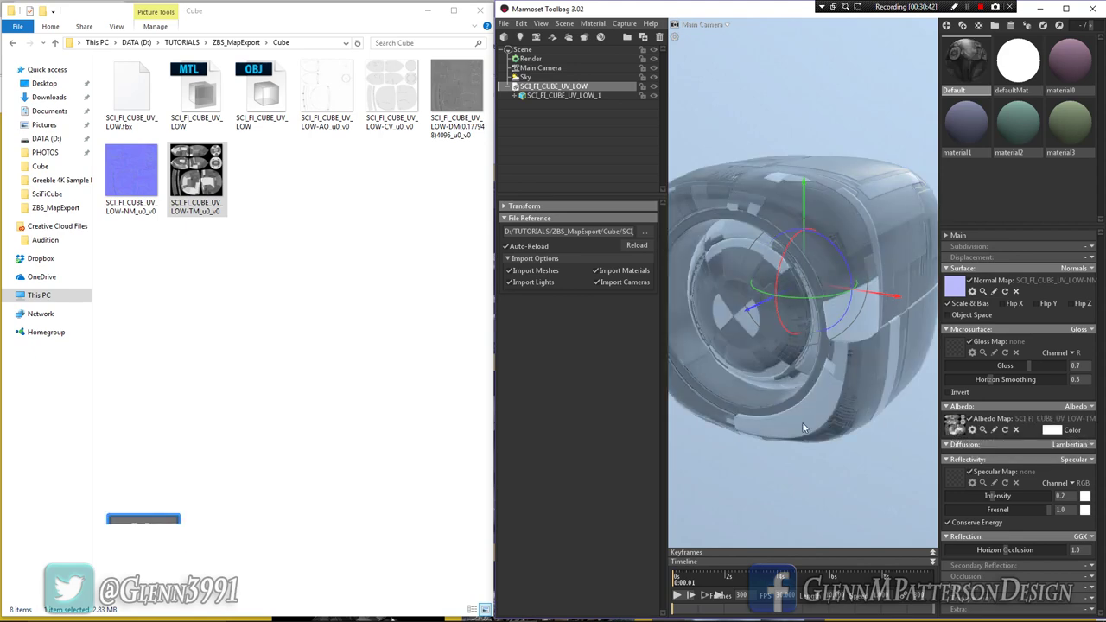
pyautogui.keyDown('alt'); pyautogui.moveTo(802, 422); pyautogui.dragTo(751, 427); pyautogui.keyUp('alt')
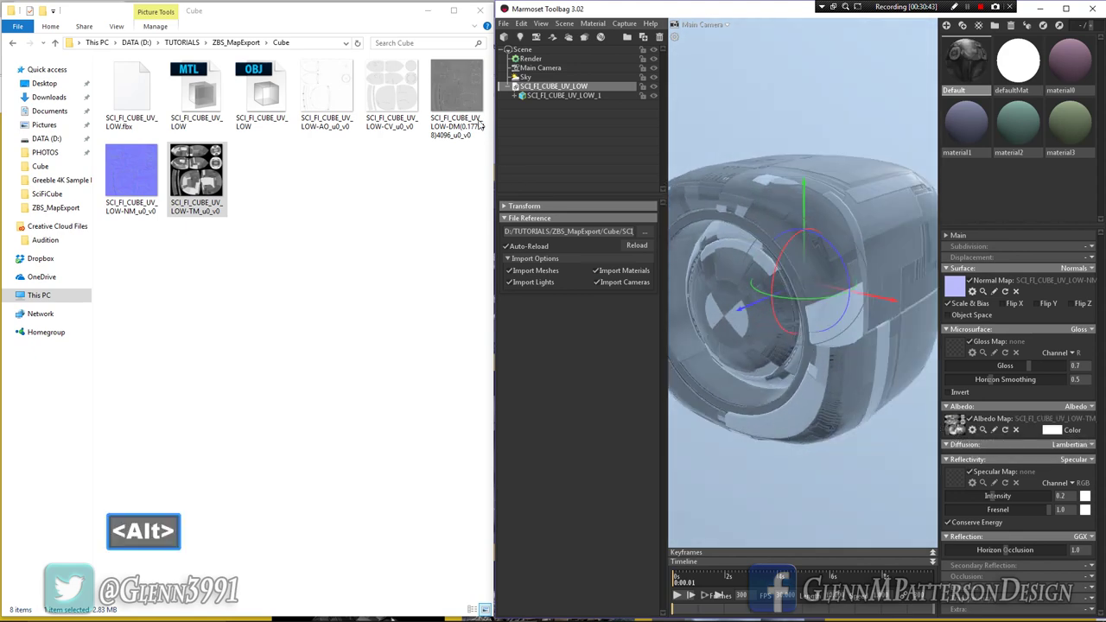
# Step: Apply the Ennis House preset to the scene's sky and set its backdrop mode to Blurred Sky
pyautogui.click(524, 77)
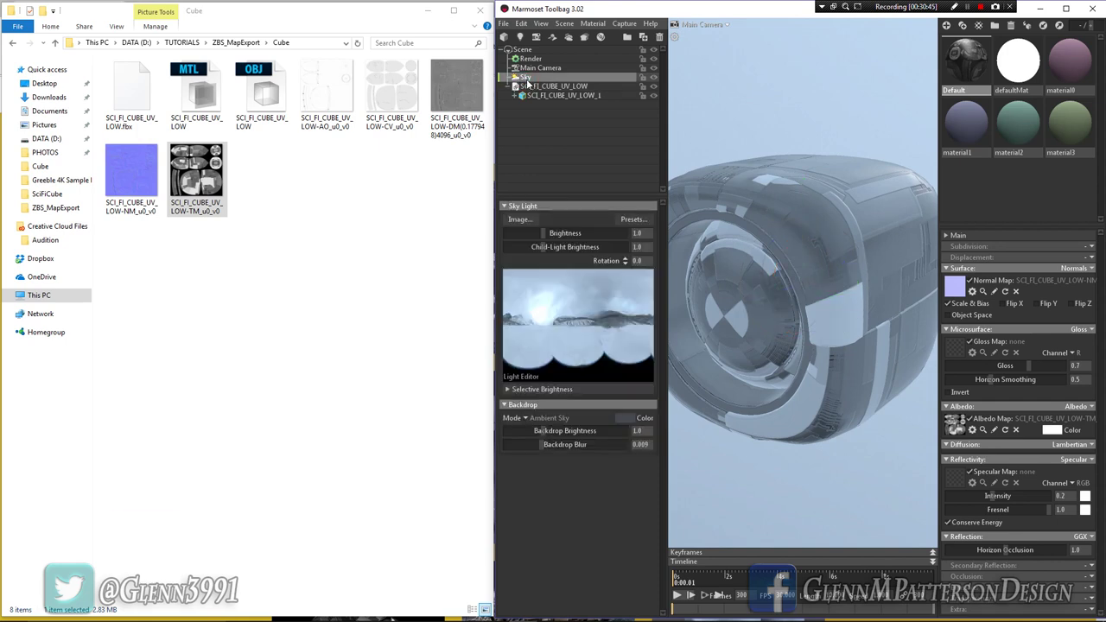
pyautogui.click(633, 220)
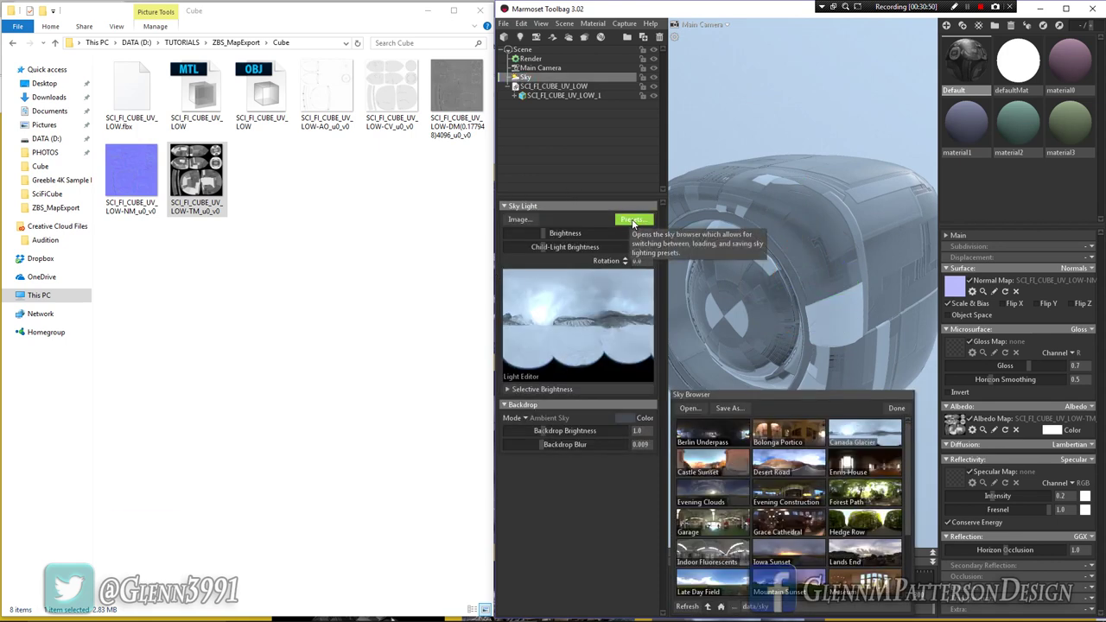
pyautogui.moveTo(881, 605)
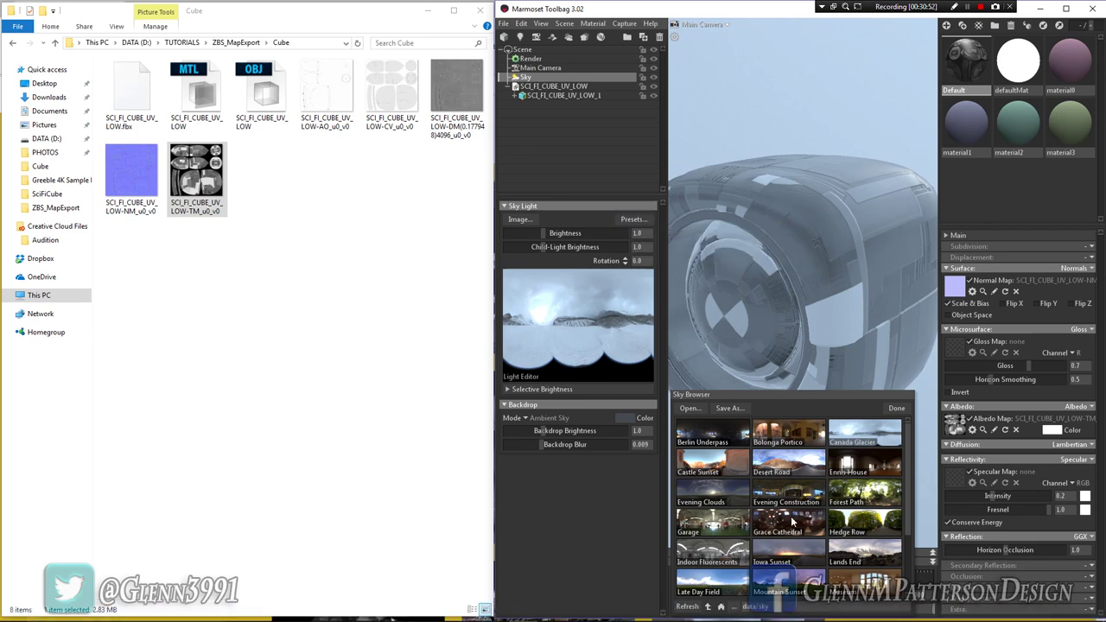
pyautogui.click(878, 467)
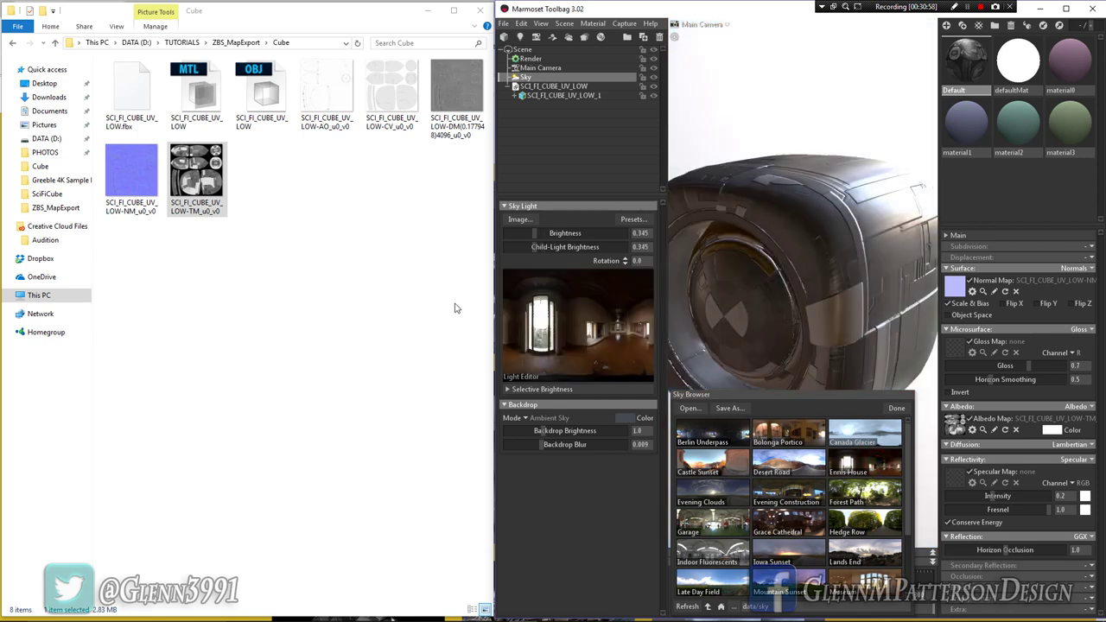
pyautogui.click(895, 407)
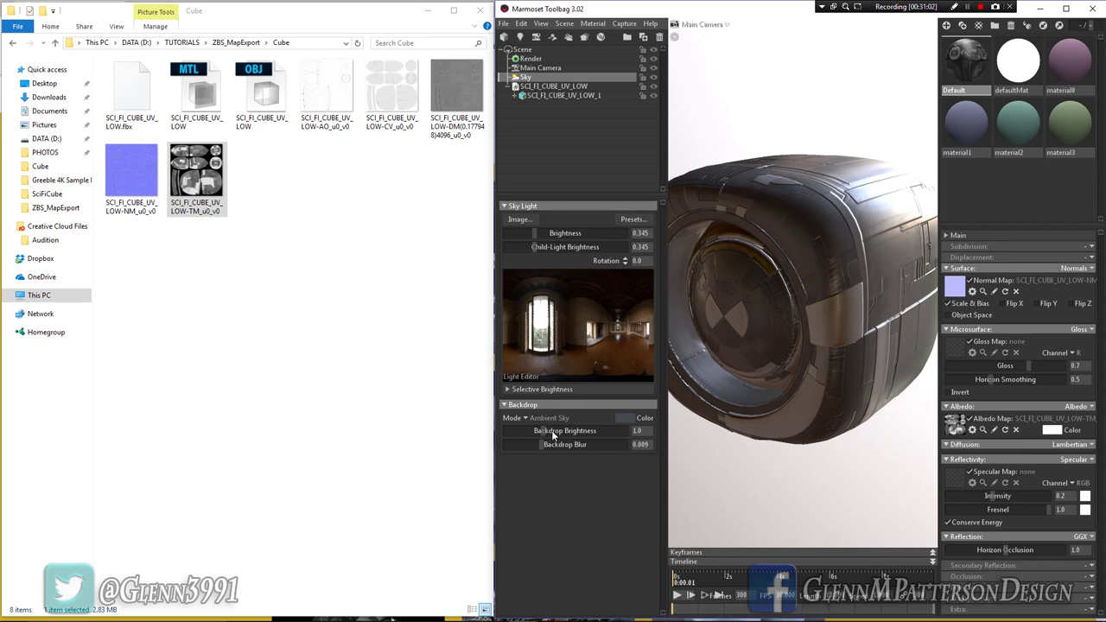
pyautogui.click(525, 417)
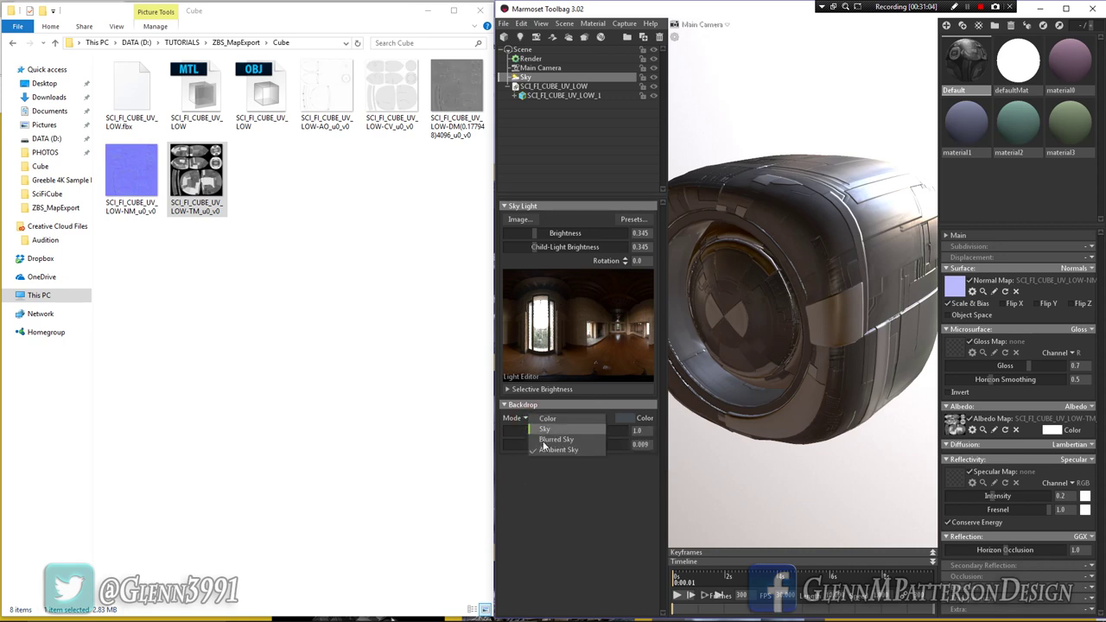
pyautogui.click(543, 445)
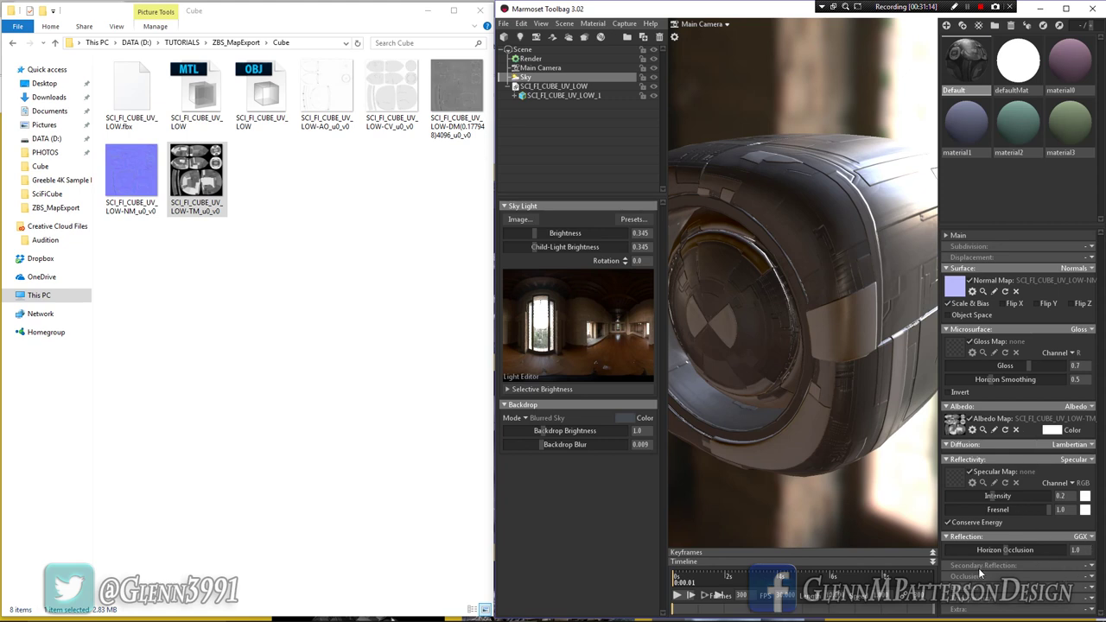
# Step: Enable Occlusion on the Default material, using the SCI_FI_CUBE_UV_LOW AO texture as occlusion map and the CV texture as cavity map
pyautogui.click(1090, 576)
pyautogui.click(1064, 605)
pyautogui.scroll(-2, 1037, 555)
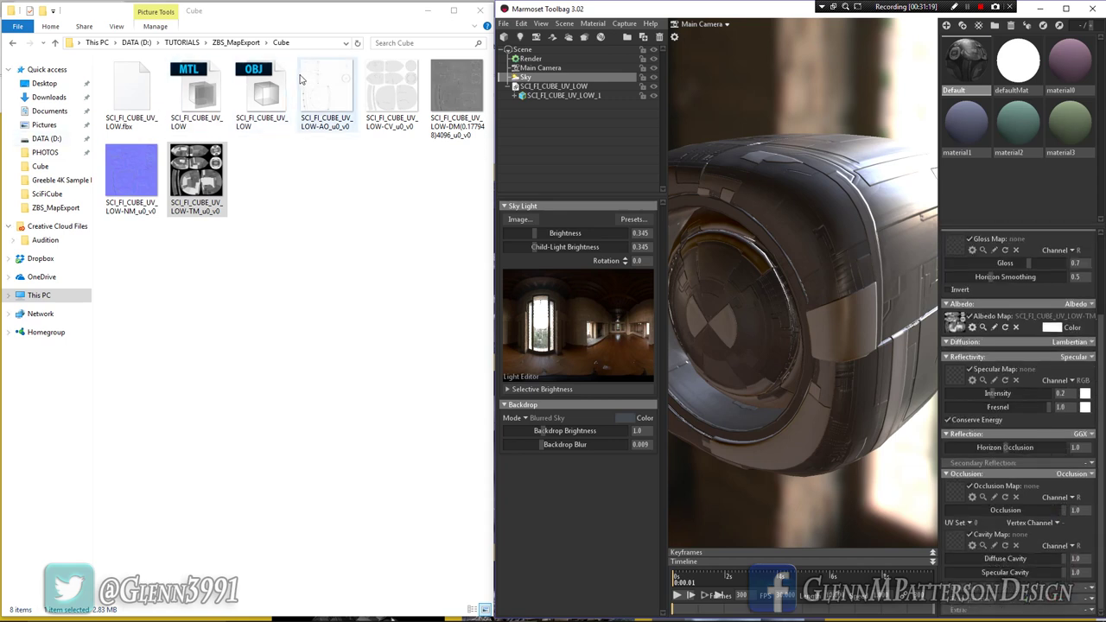
pyautogui.moveTo(326, 91); pyautogui.dragTo(956, 497)
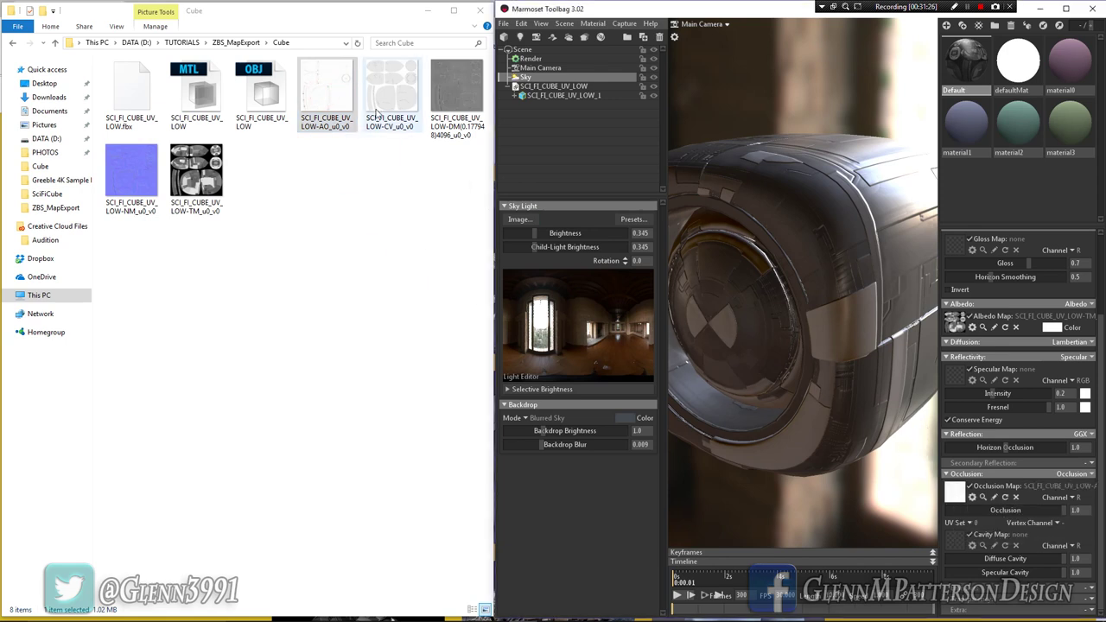
pyautogui.moveTo(382, 98); pyautogui.dragTo(955, 541)
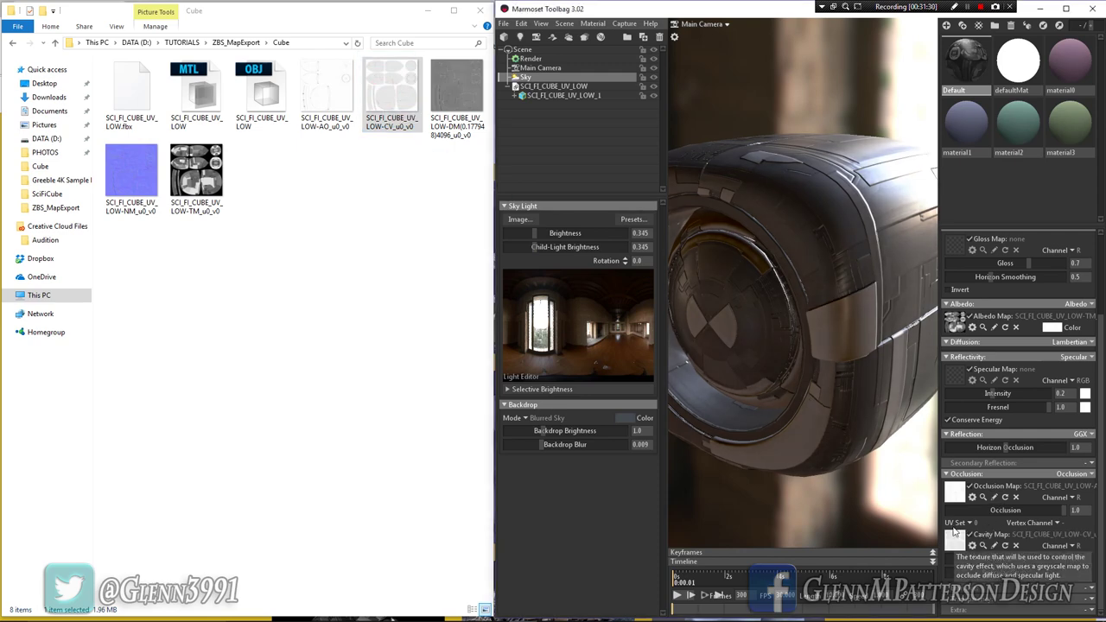
pyautogui.moveTo(806, 431)
pyautogui.keyDown('alt'); pyautogui.mouseDown()
pyautogui.moveTo(763, 411)
pyautogui.moveTo(719, 340)
pyautogui.moveTo(725, 264)
pyautogui.moveTo(742, 256)
pyautogui.moveTo(894, 273)
pyautogui.moveTo(811, 419)
pyautogui.mouseUp(); pyautogui.keyUp('alt')
# Step: Enable Height displacement on the Default material, set its scale to 0.0 and load the SCI_FI_CUBE_UV_LOW DM texture as displacement map
pyautogui.scroll(3, 1031, 331)
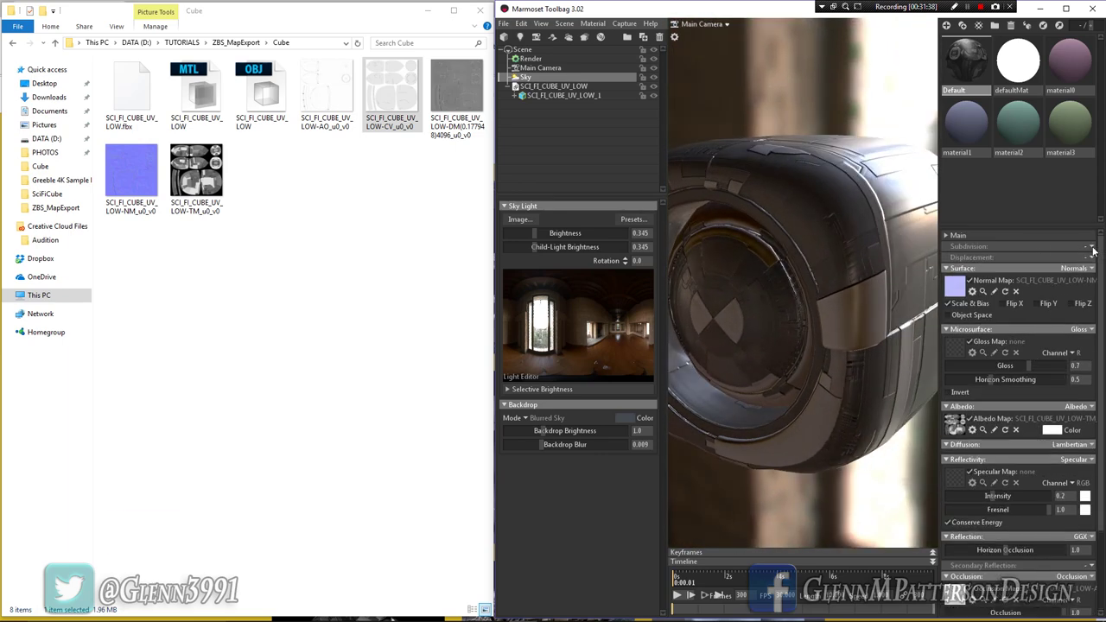
pyautogui.click(1091, 257)
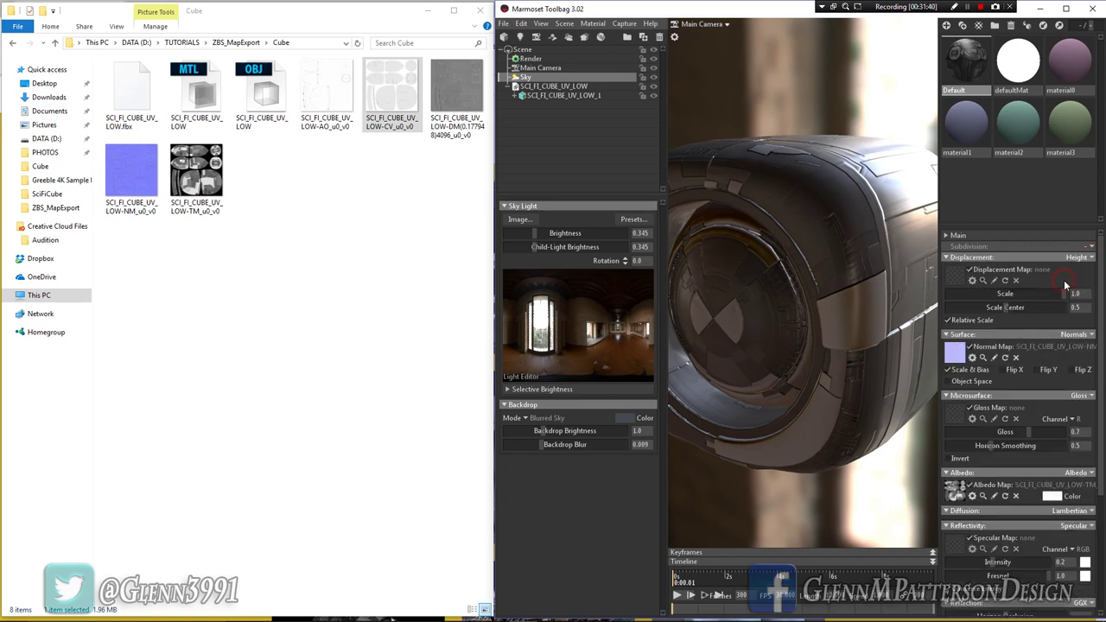
pyautogui.click(1056, 282)
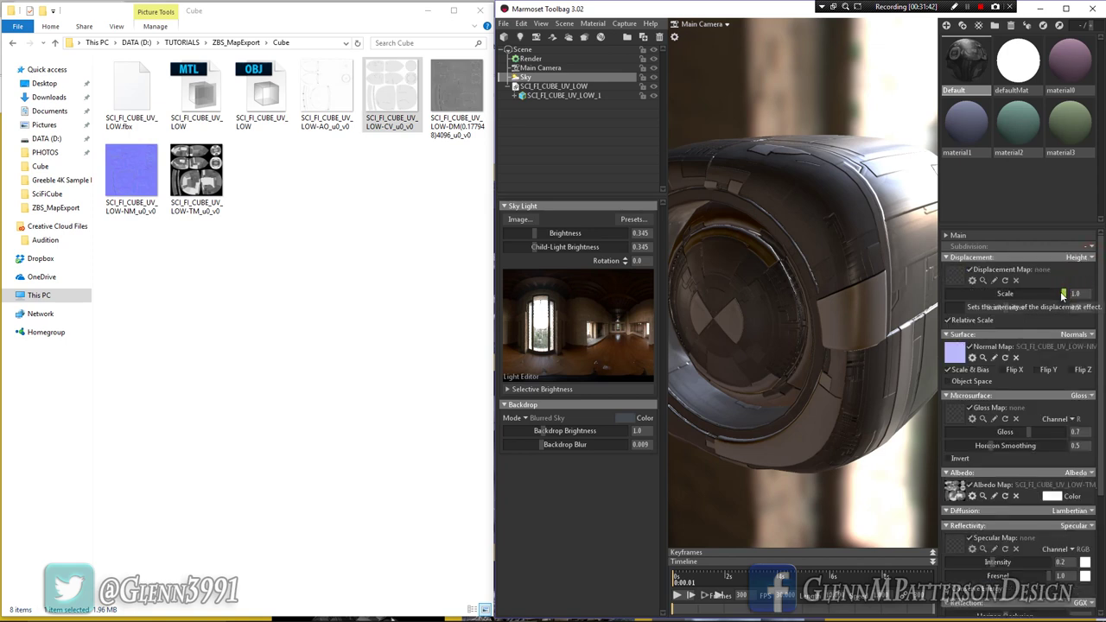
pyautogui.moveTo(1063, 294); pyautogui.dragTo(947, 299)
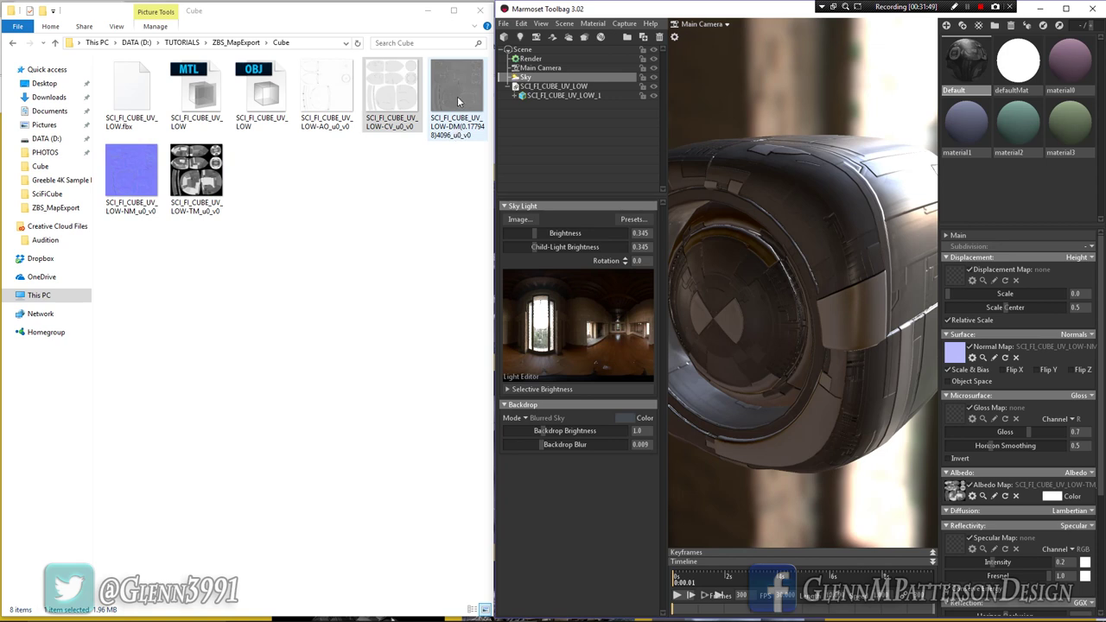
pyautogui.moveTo(458, 102); pyautogui.dragTo(952, 269)
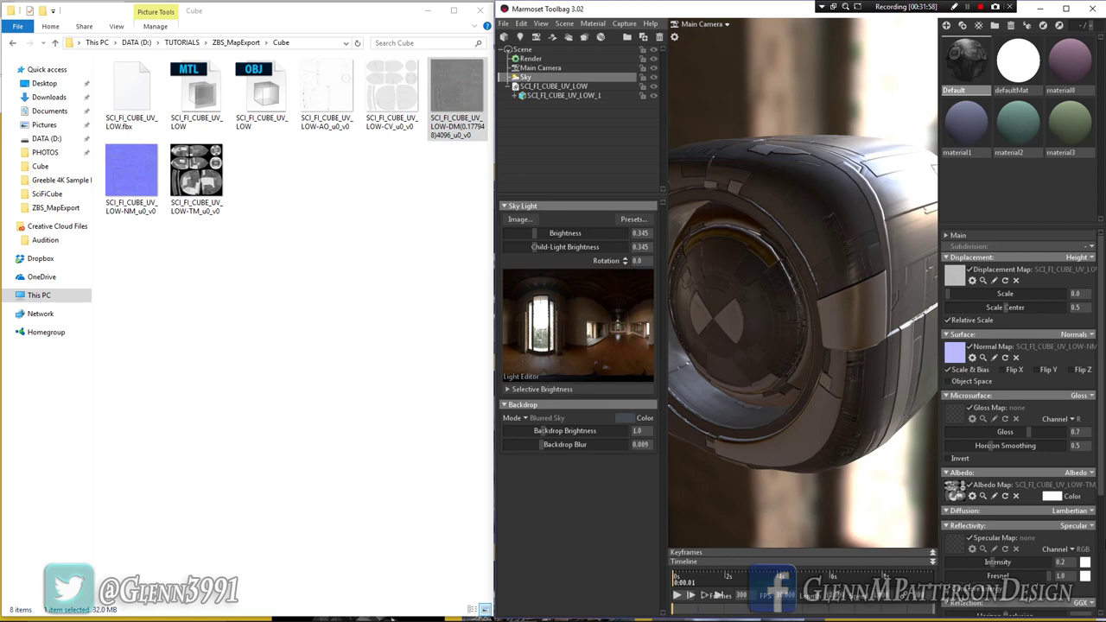
pyautogui.scroll(-3, 1002, 546)
pyautogui.scroll(5, 1003, 546)
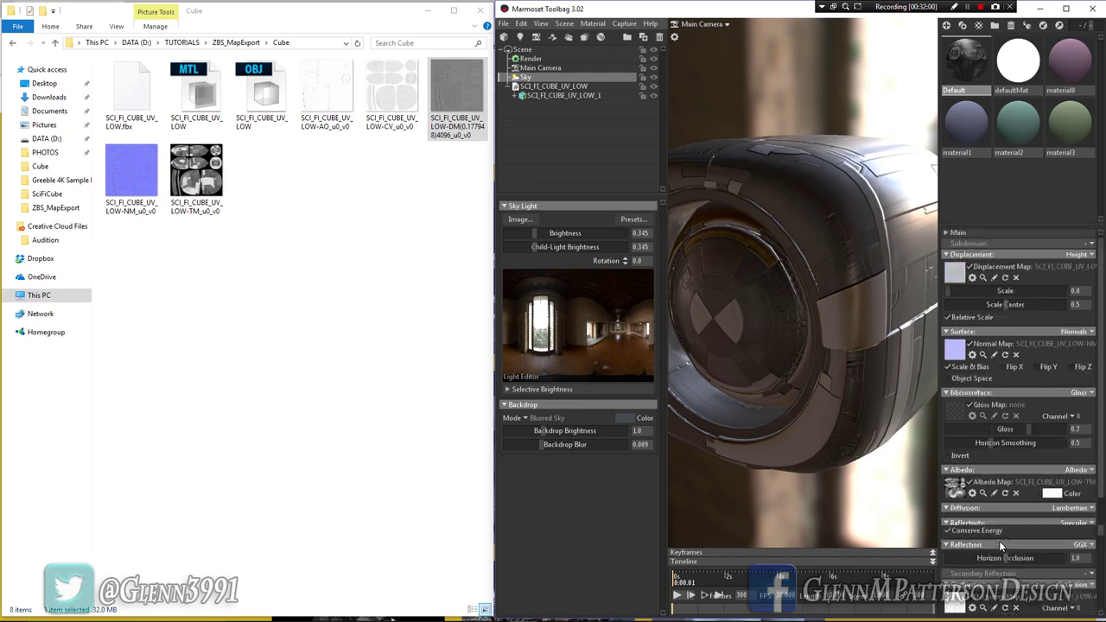
# Step: Rotate the sky lighting to brighten the cube's front and maximize the Toolbag window
pyautogui.moveTo(850, 309)
pyautogui.keyDown('alt'); pyautogui.mouseDown()
pyautogui.moveTo(771, 326)
pyautogui.moveTo(843, 350)
pyautogui.moveTo(864, 326)
pyautogui.moveTo(648, 291)
pyautogui.moveTo(1071, 297)
pyautogui.moveTo(746, 260)
pyautogui.mouseUp(); pyautogui.keyUp('alt')
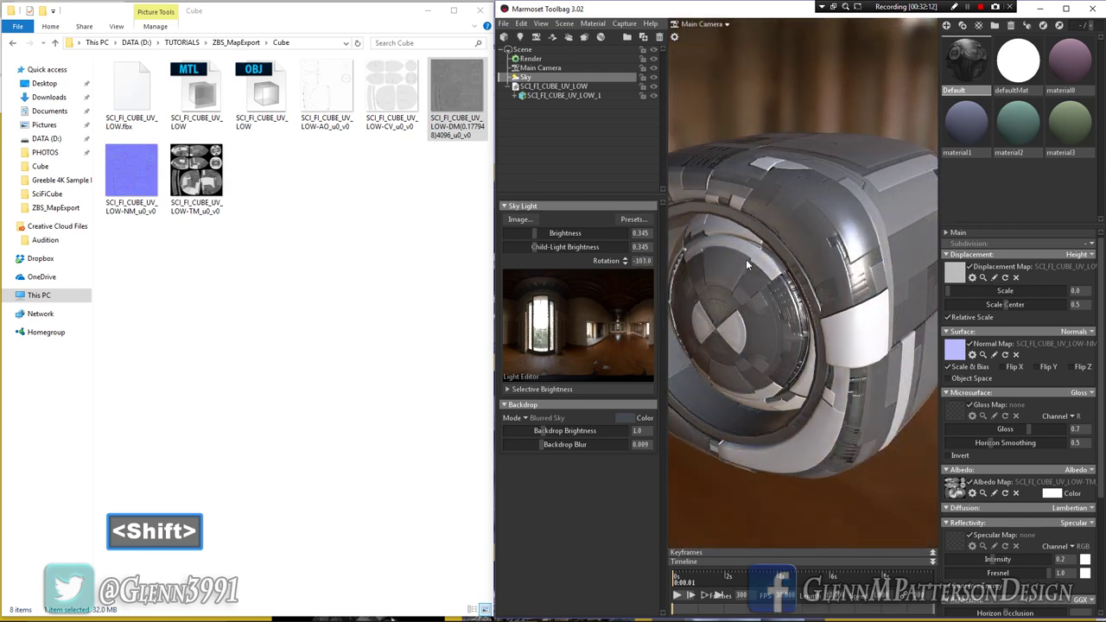
pyautogui.click(1065, 9)
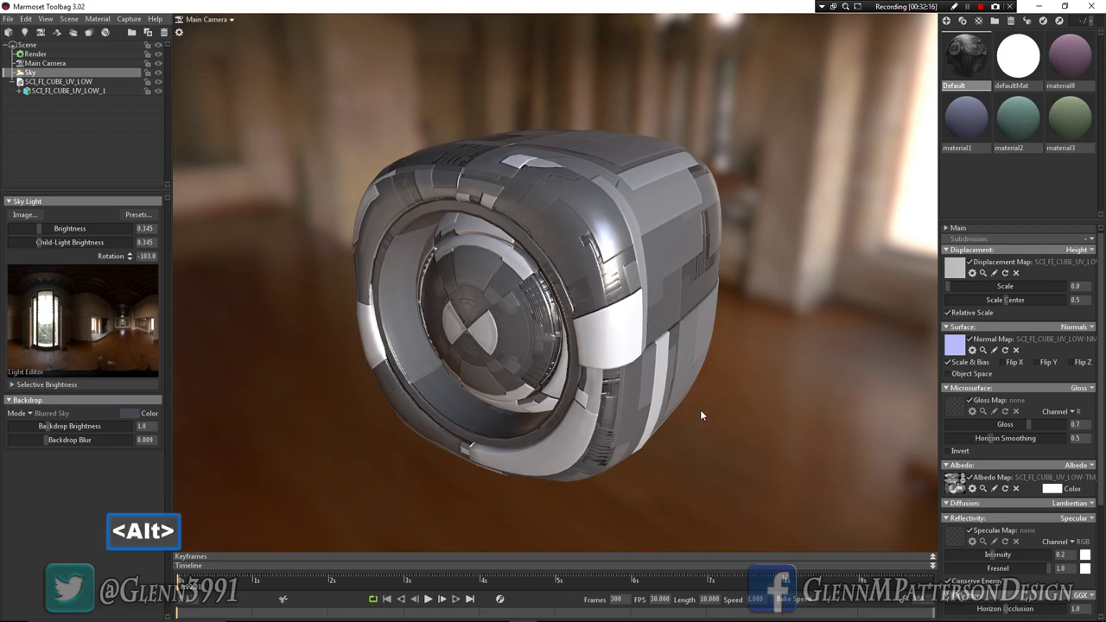
pyautogui.keyDown('alt'); pyautogui.moveTo(700, 411); pyautogui.dragTo(661, 416); pyautogui.keyUp('alt')
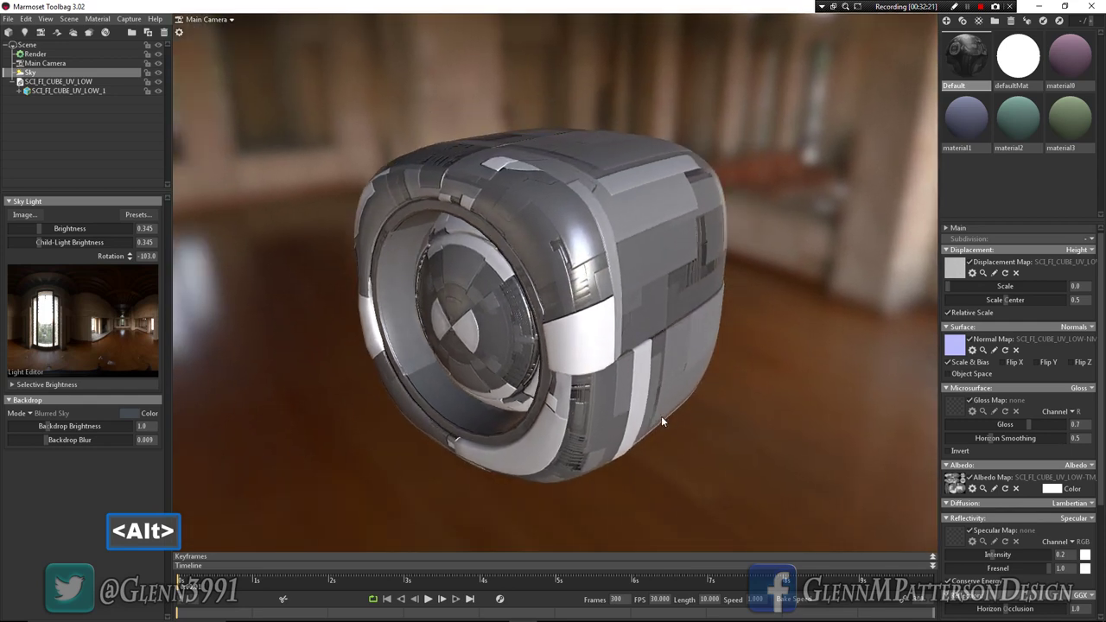
# Step: Set the Default material's subdivision to Flat with tessellation 925.2 and raise the displacement scale to 0.085
pyautogui.click(1091, 240)
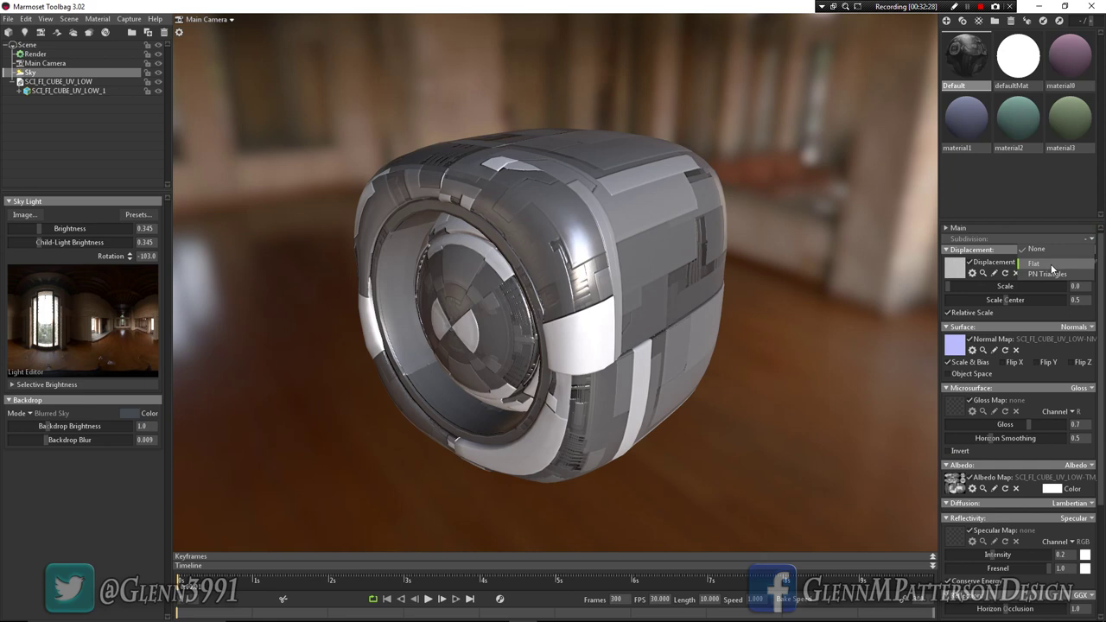
pyautogui.click(1050, 263)
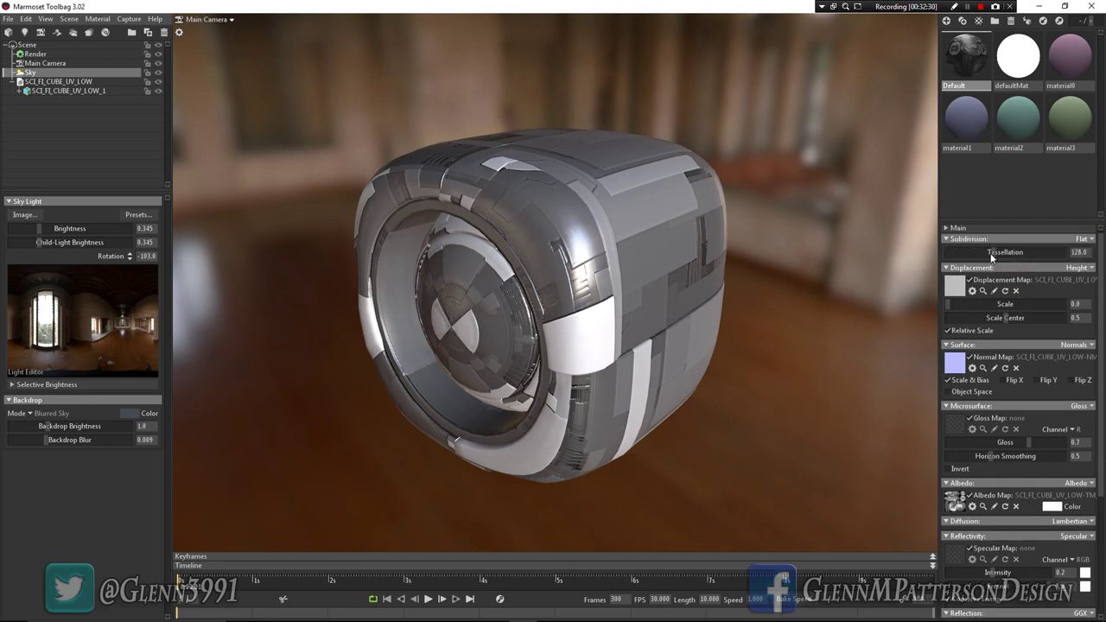
pyautogui.click(948, 306)
pyautogui.moveTo(962, 304); pyautogui.dragTo(1000, 312)
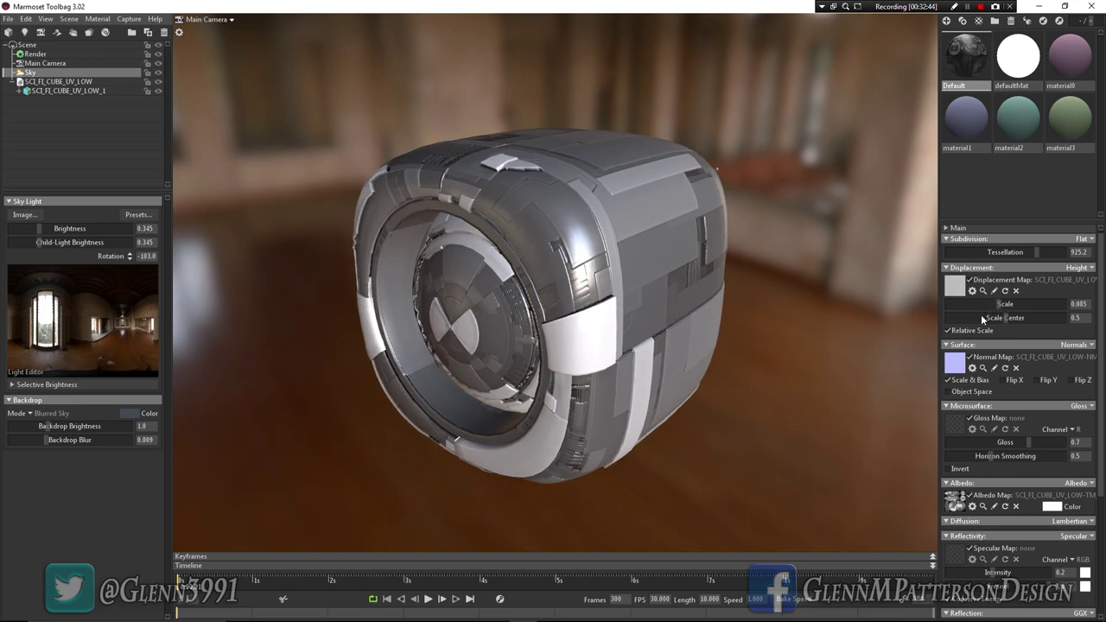
pyautogui.keyDown('alt'); pyautogui.moveTo(719, 361); pyautogui.dragTo(596, 183); pyautogui.keyUp('alt')
pyautogui.keyDown('alt'); pyautogui.moveTo(597, 273); pyautogui.dragTo(713, 351); pyautogui.keyUp('alt')
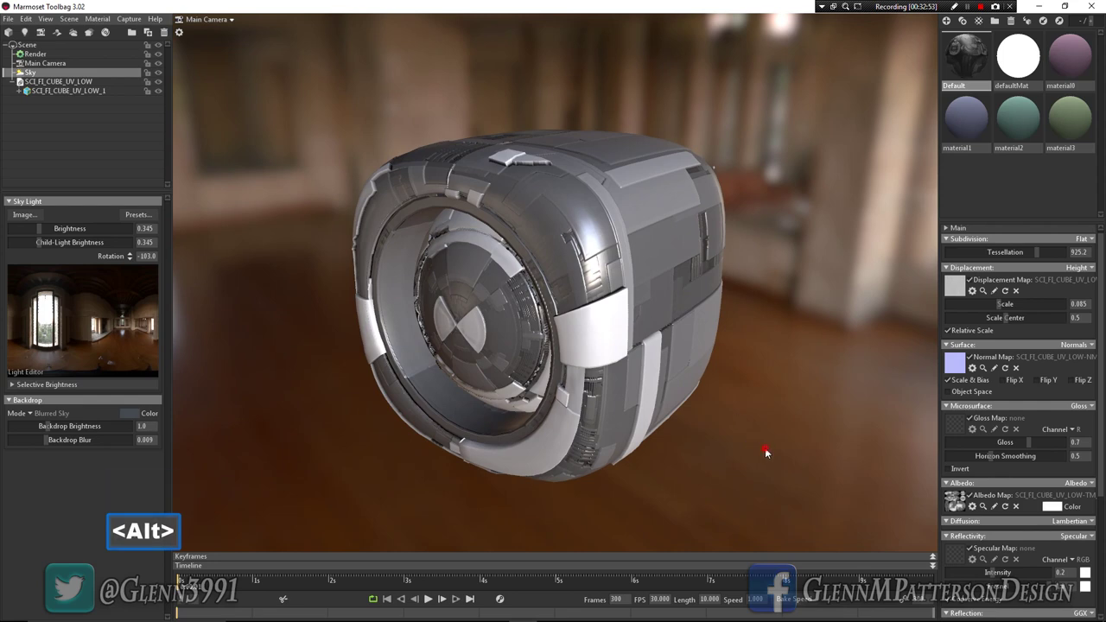
pyautogui.moveTo(765, 450)
pyautogui.keyDown('alt'); pyautogui.mouseDown()
pyautogui.moveTo(580, 393)
pyautogui.moveTo(642, 353)
pyautogui.moveTo(748, 357)
pyautogui.moveTo(743, 430)
pyautogui.moveTo(795, 448)
pyautogui.moveTo(776, 457)
pyautogui.mouseUp(); pyautogui.keyUp('alt')
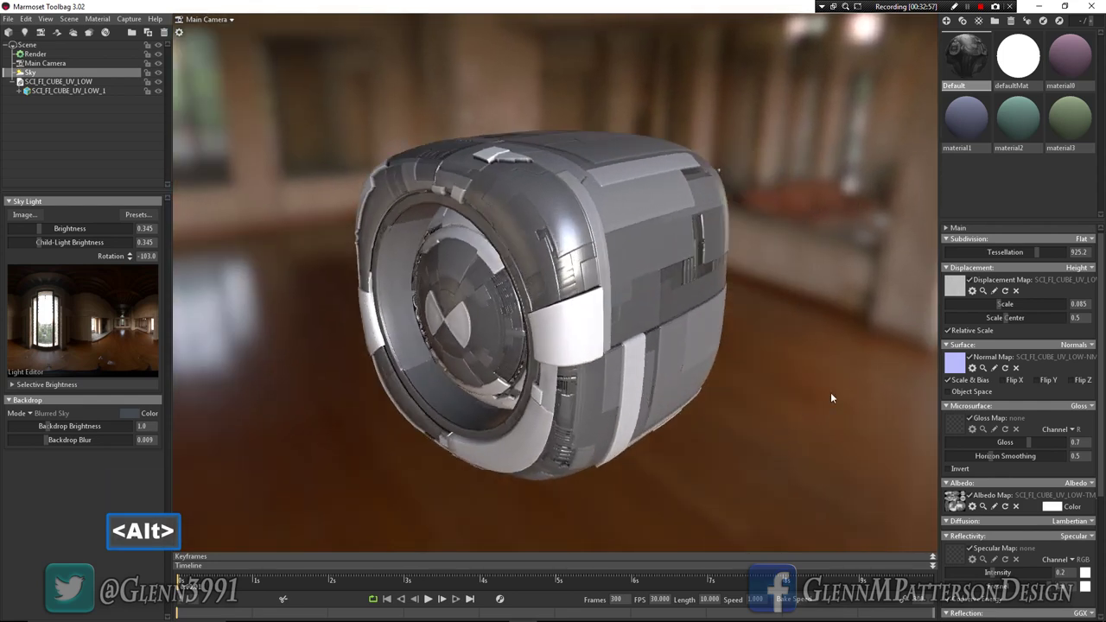
# Step: Switch to the Firefox browser and open textures.com in a new tab
pyautogui.click(1064, 6)
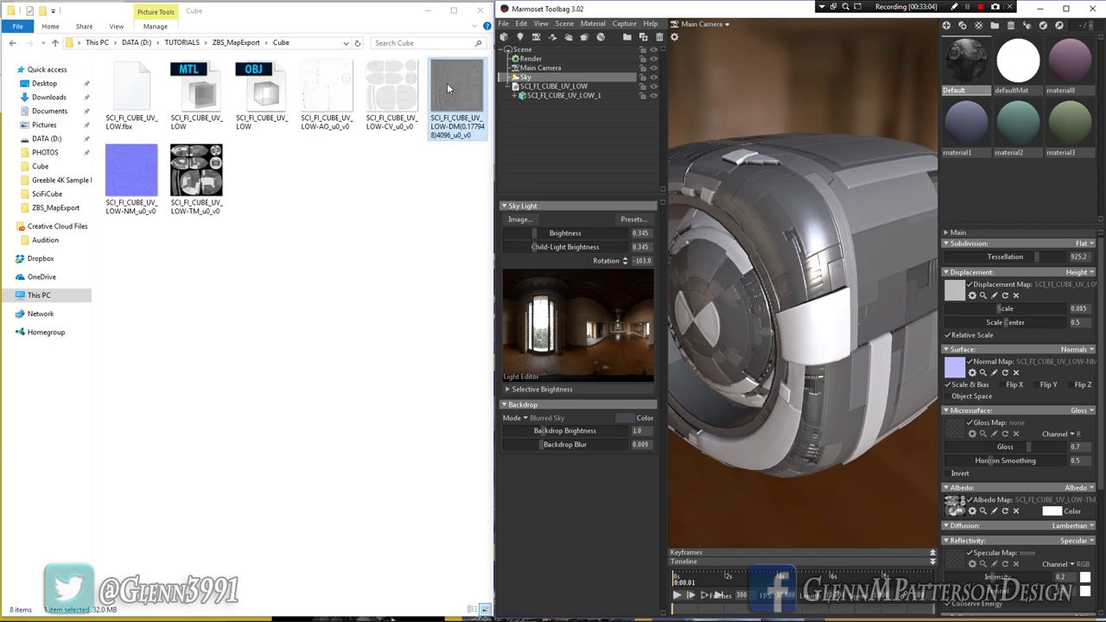
pyautogui.click(424, 12)
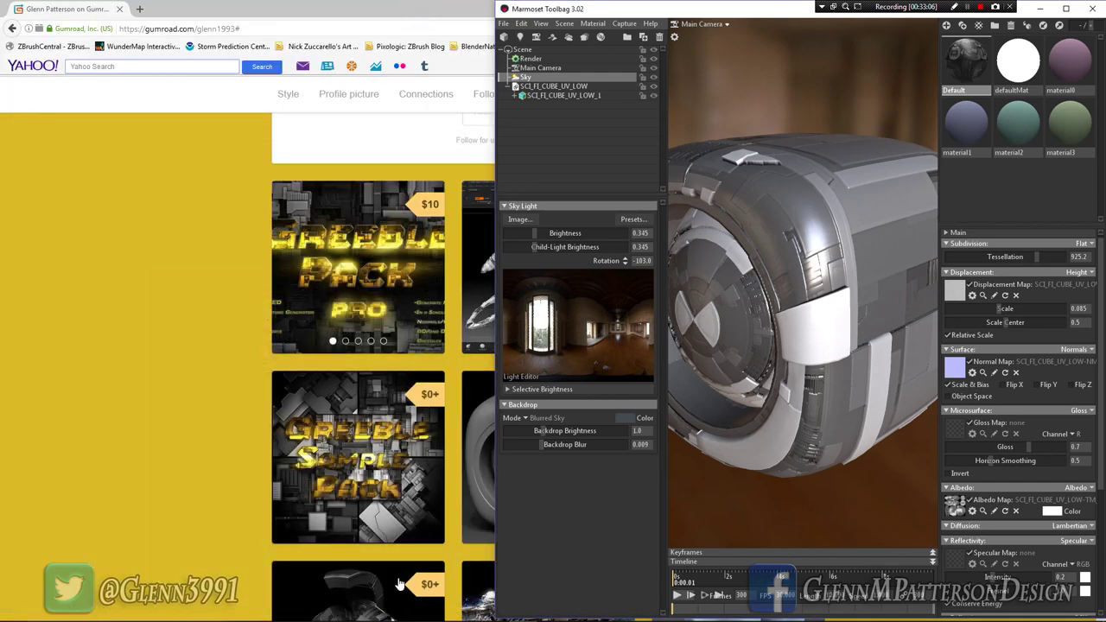
pyautogui.moveTo(465, 598)
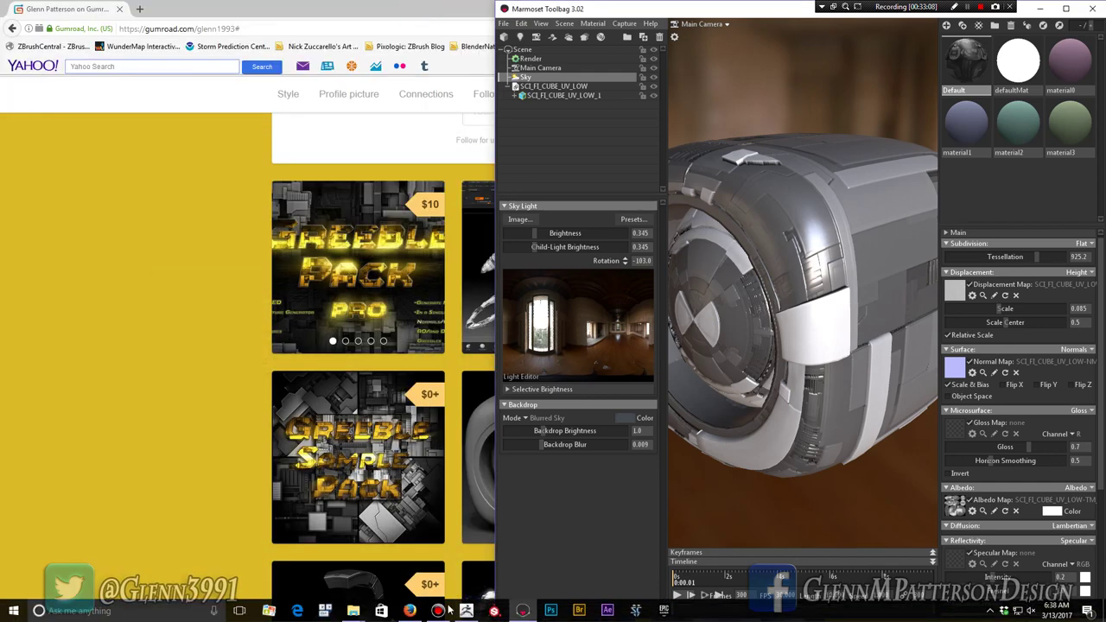
pyautogui.click(154, 321)
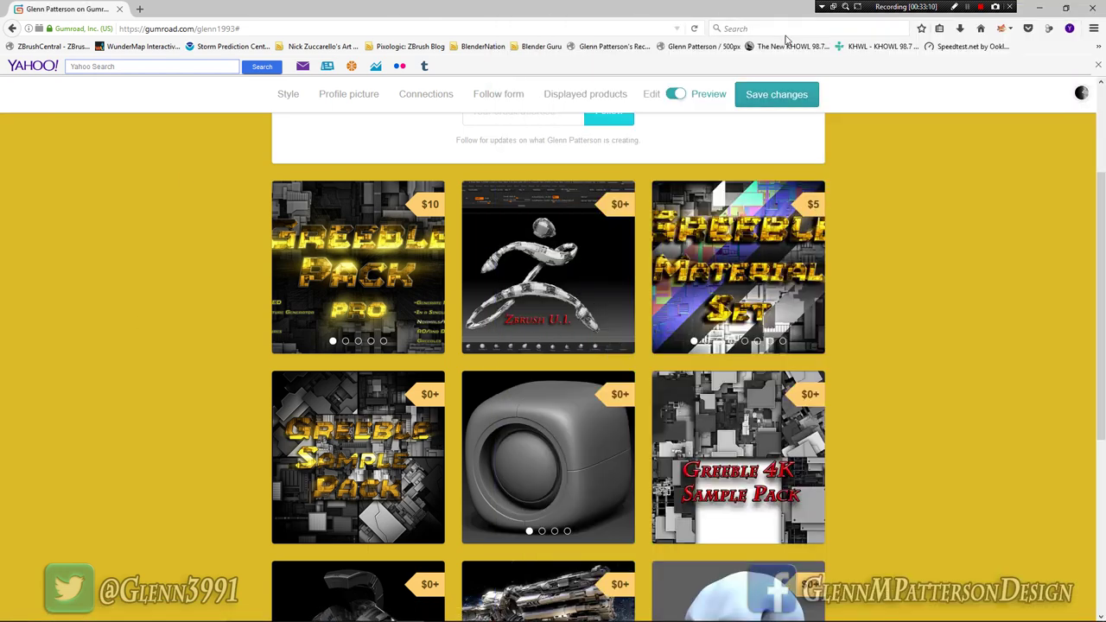
pyautogui.click(139, 8)
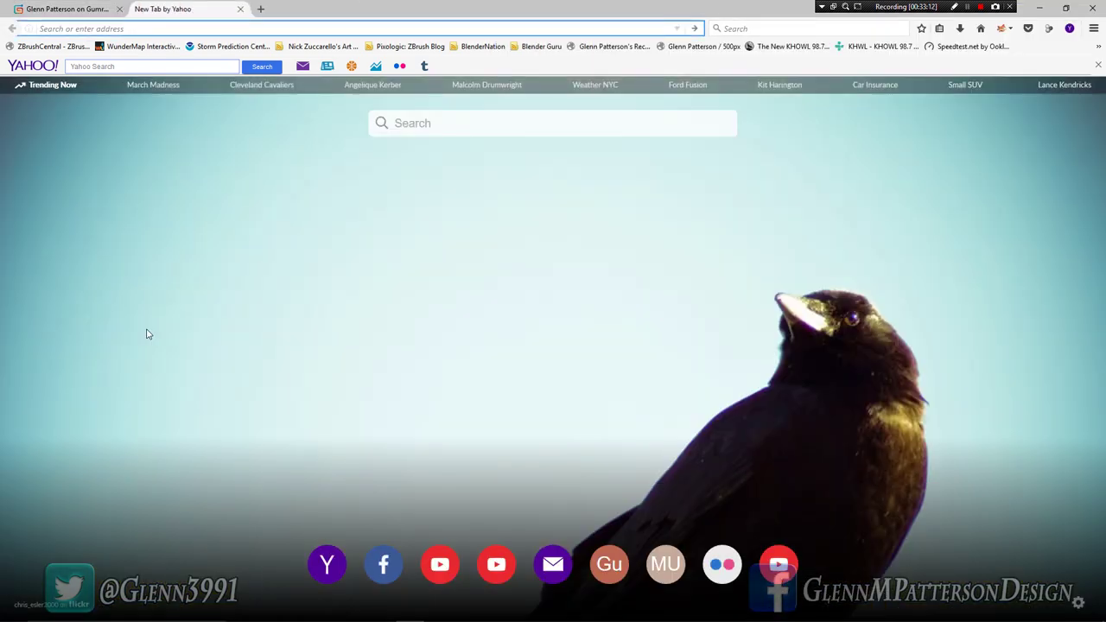
pyautogui.write('texture')
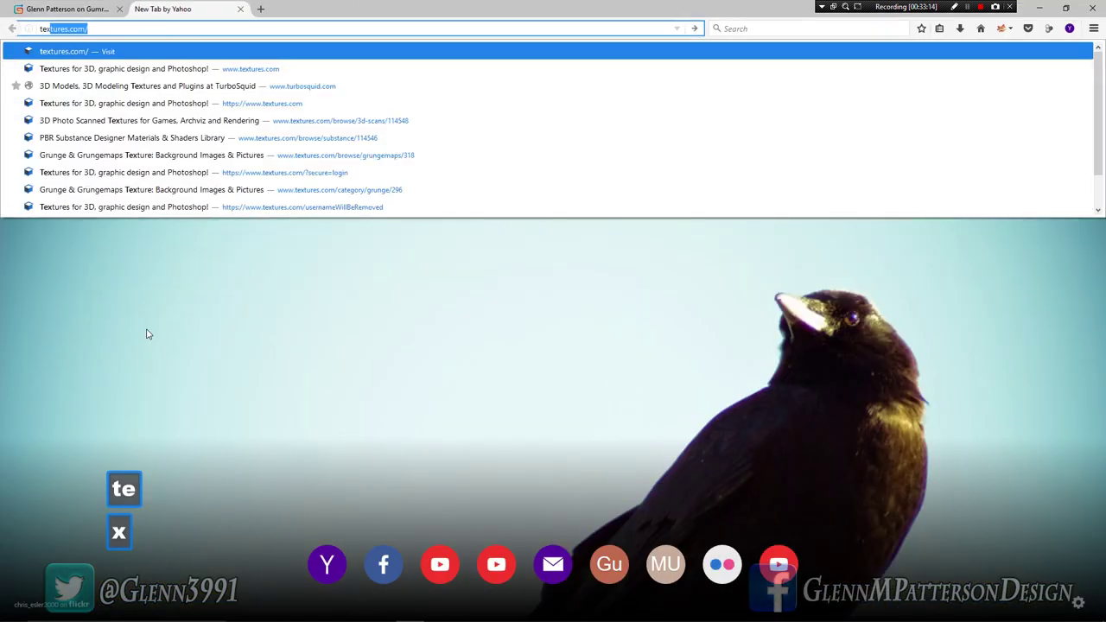
pyautogui.write('s')
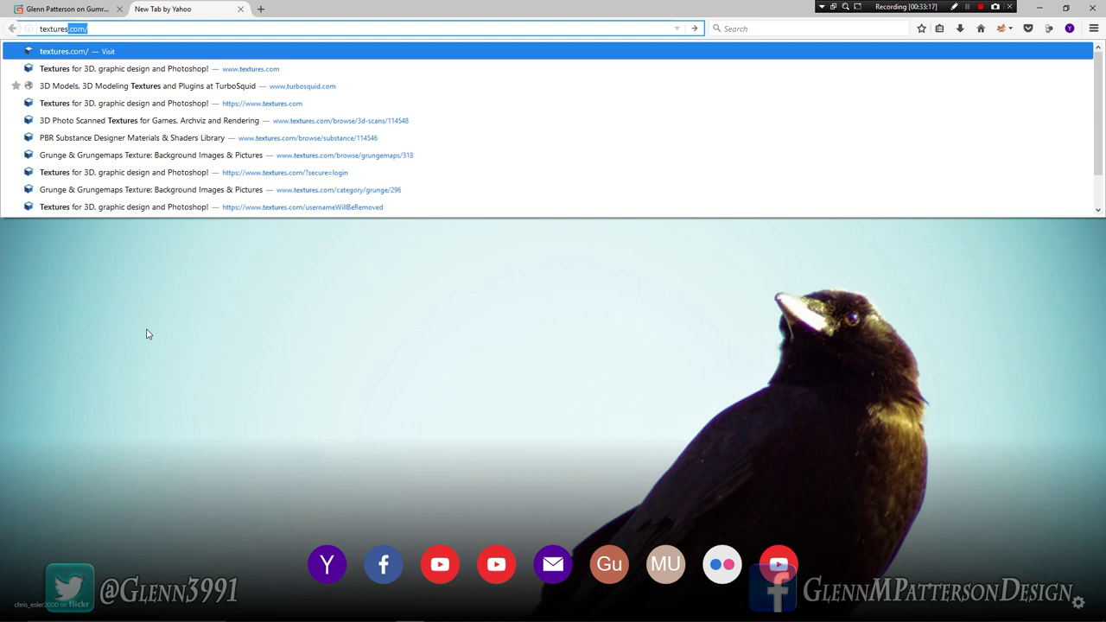
pyautogui.press('Return')
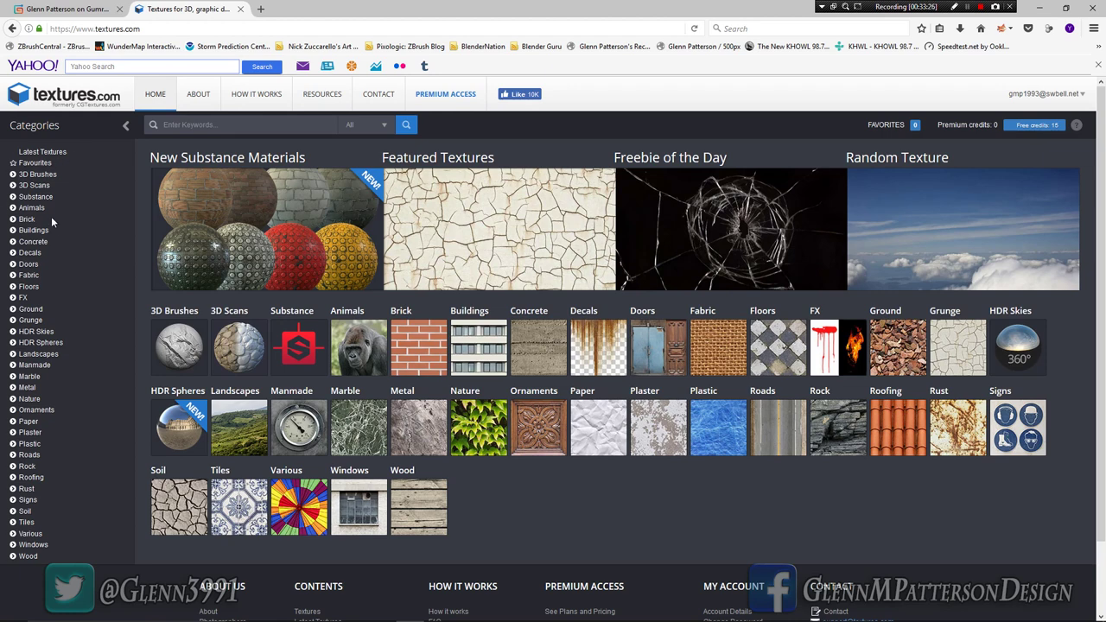
# Step: Browse the Grungemaps subcategory of the Grunge textures for surface wear images
pyautogui.click(31, 322)
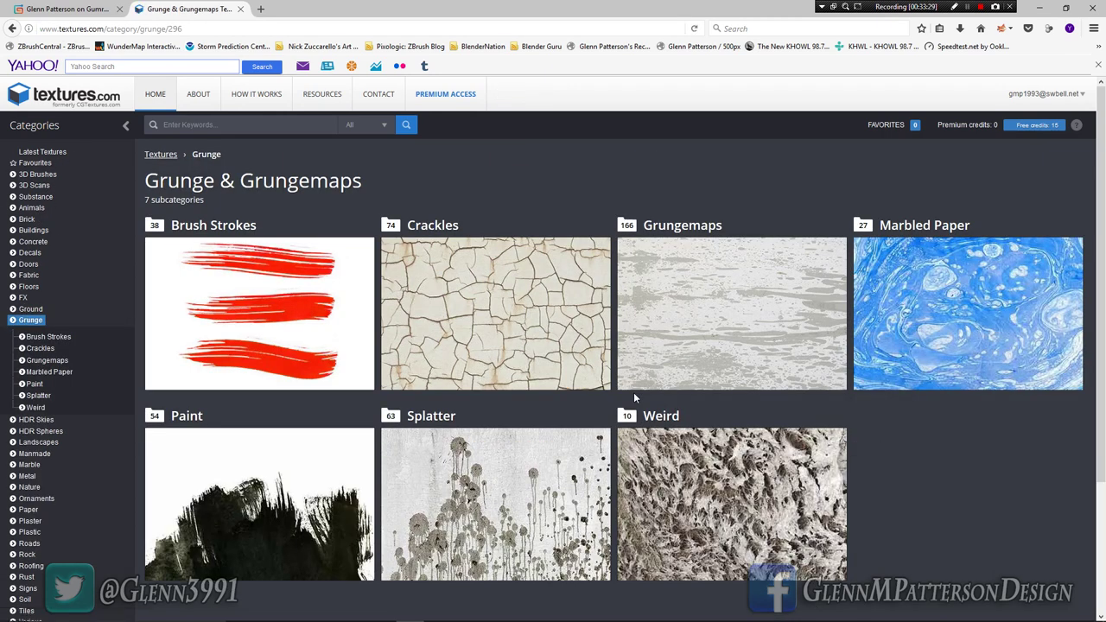
pyautogui.click(735, 319)
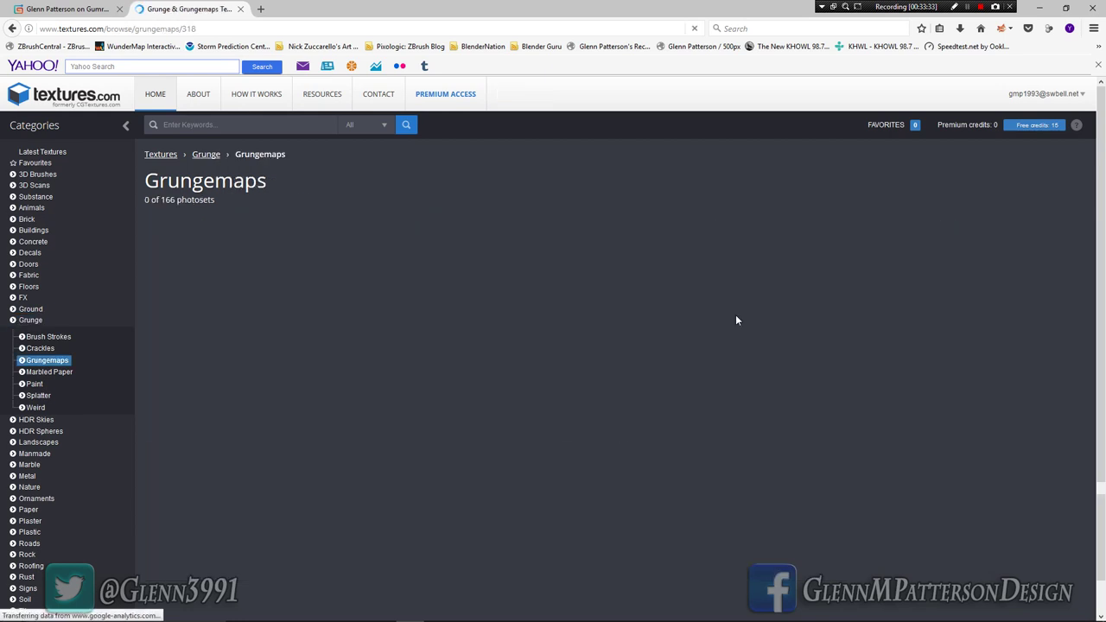
pyautogui.scroll(-15, 549, 433)
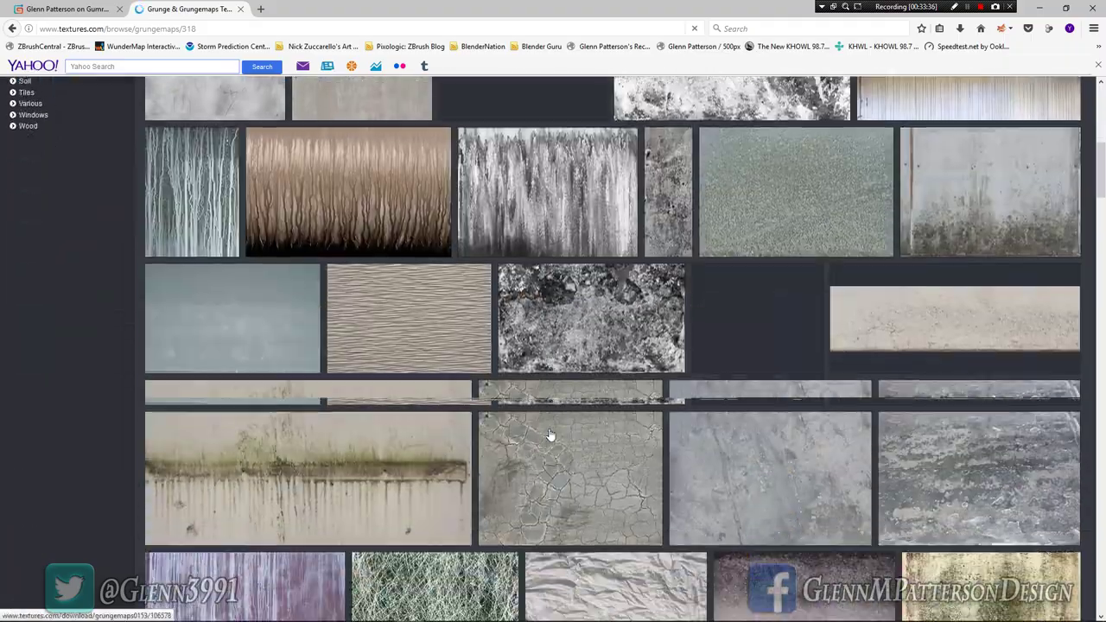
pyautogui.scroll(-10, 549, 434)
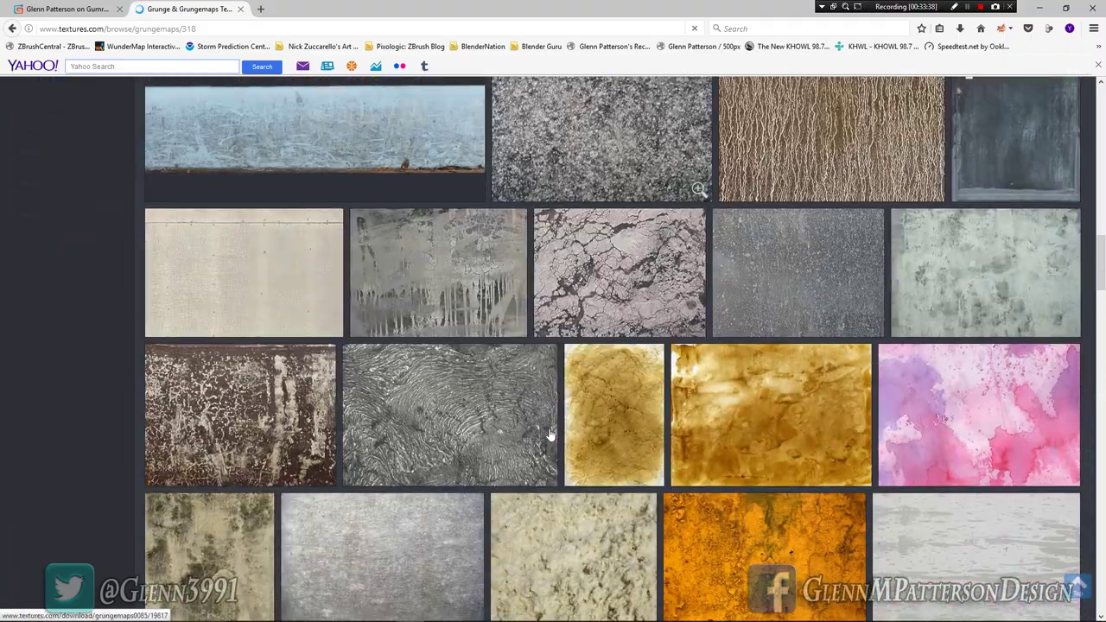
pyautogui.scroll(-3, 546, 426)
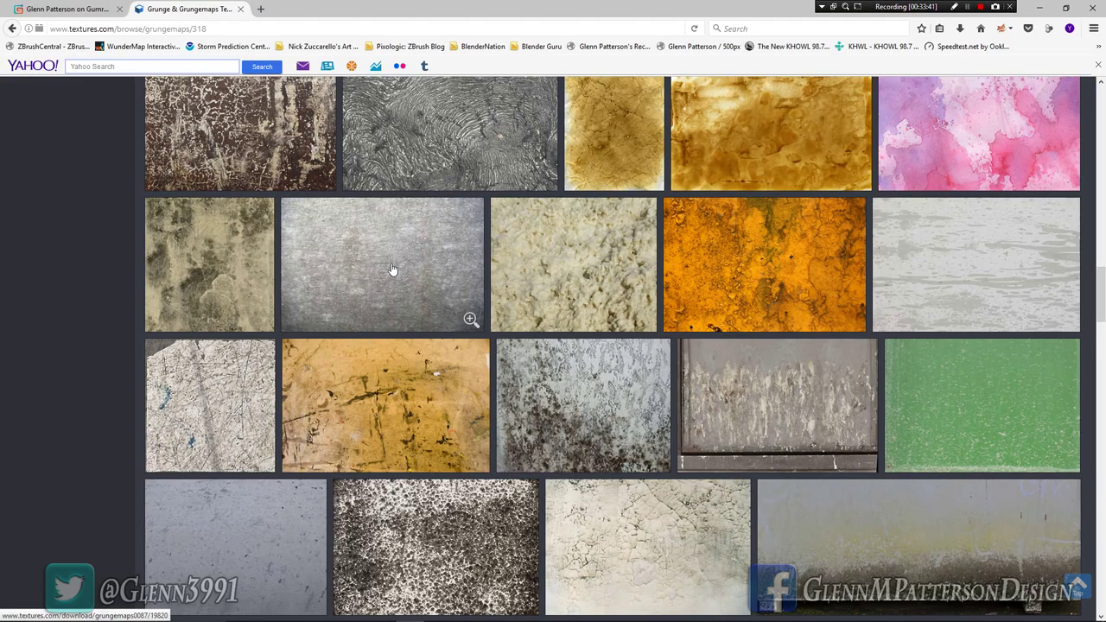
pyautogui.scroll(-10, 391, 269)
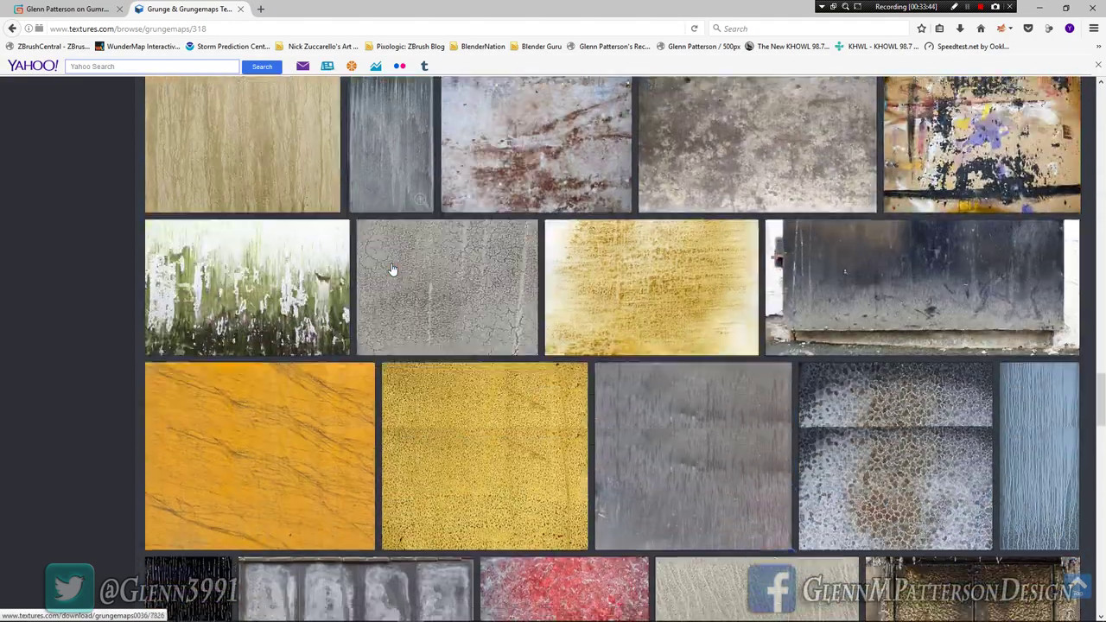
pyautogui.scroll(-5, 391, 269)
# Step: Switch to File Explorer and open the ZBS_MapExport folder that holds the TexturesCom_Grungemaps images
pyautogui.moveTo(467, 614)
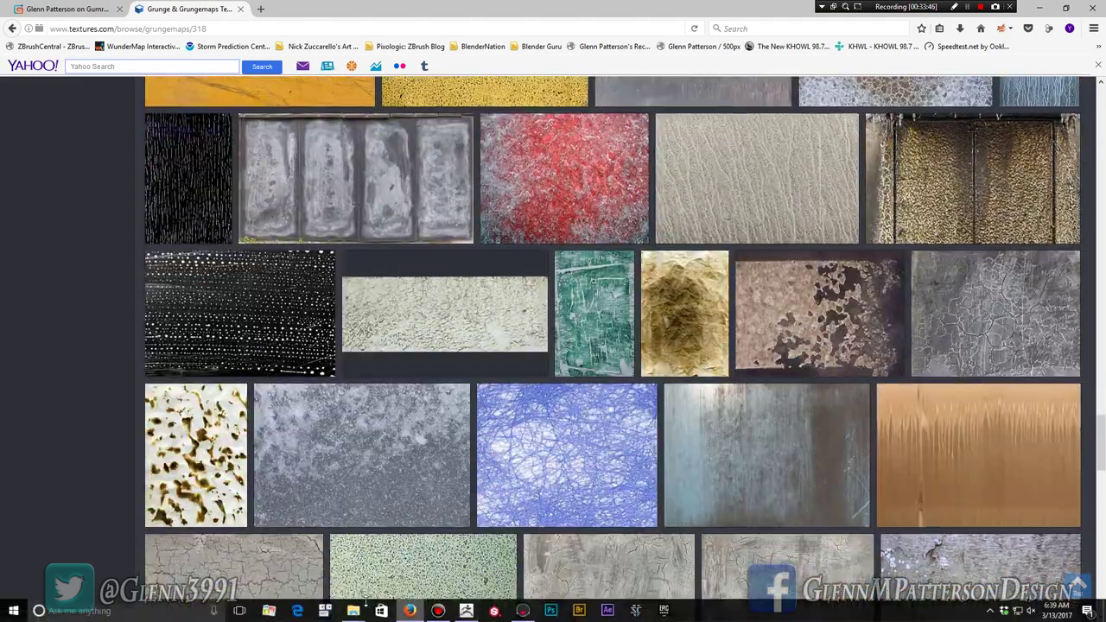
pyautogui.moveTo(354, 612)
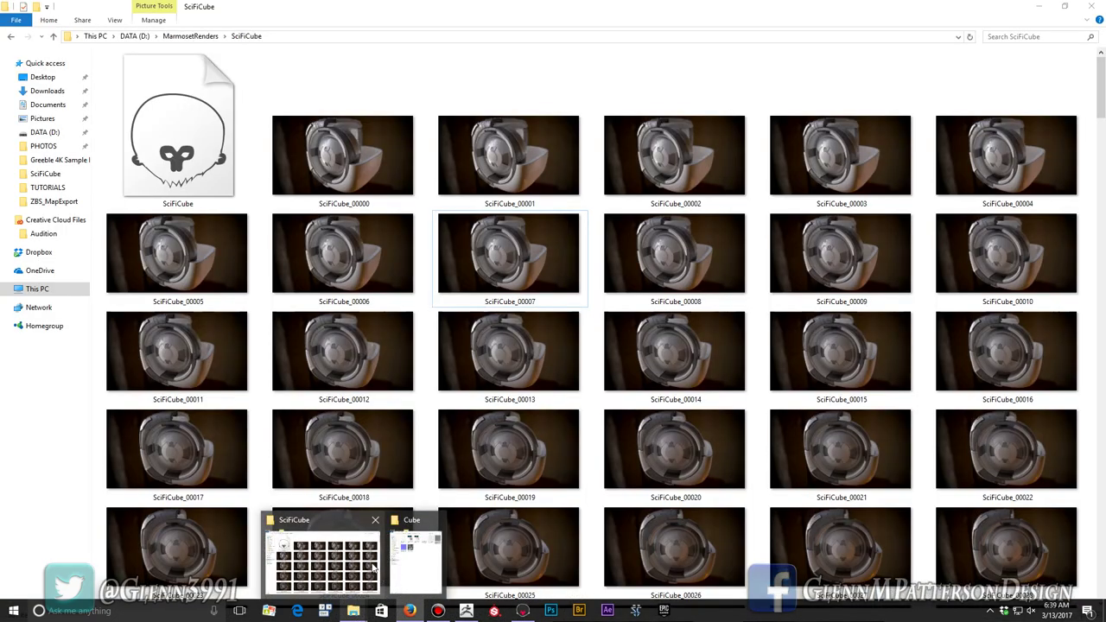
pyautogui.click(374, 566)
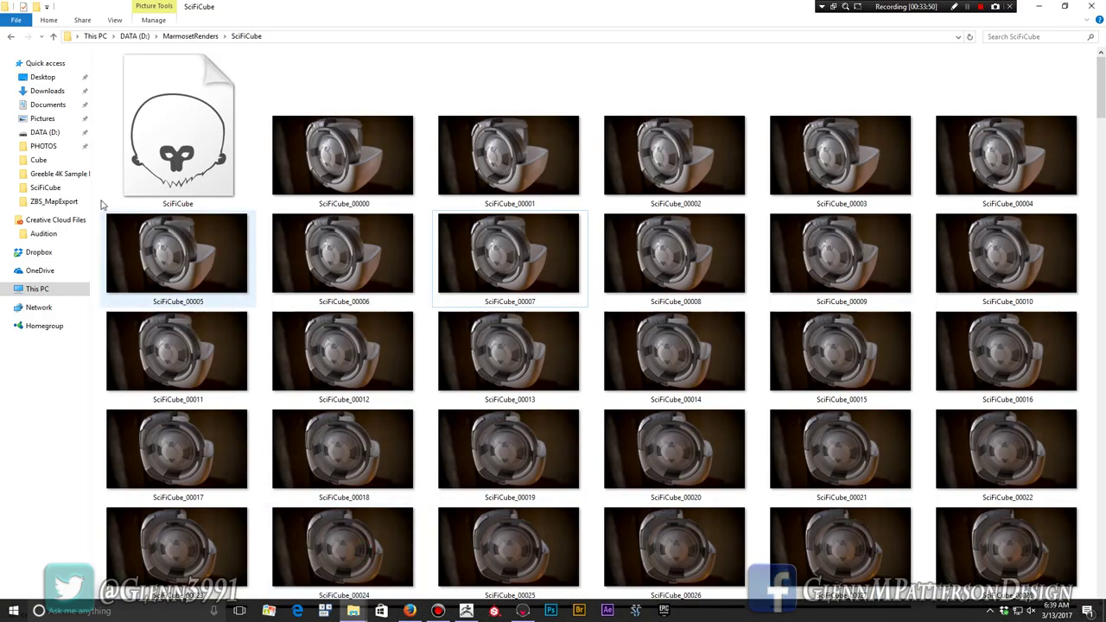
pyautogui.click(42, 192)
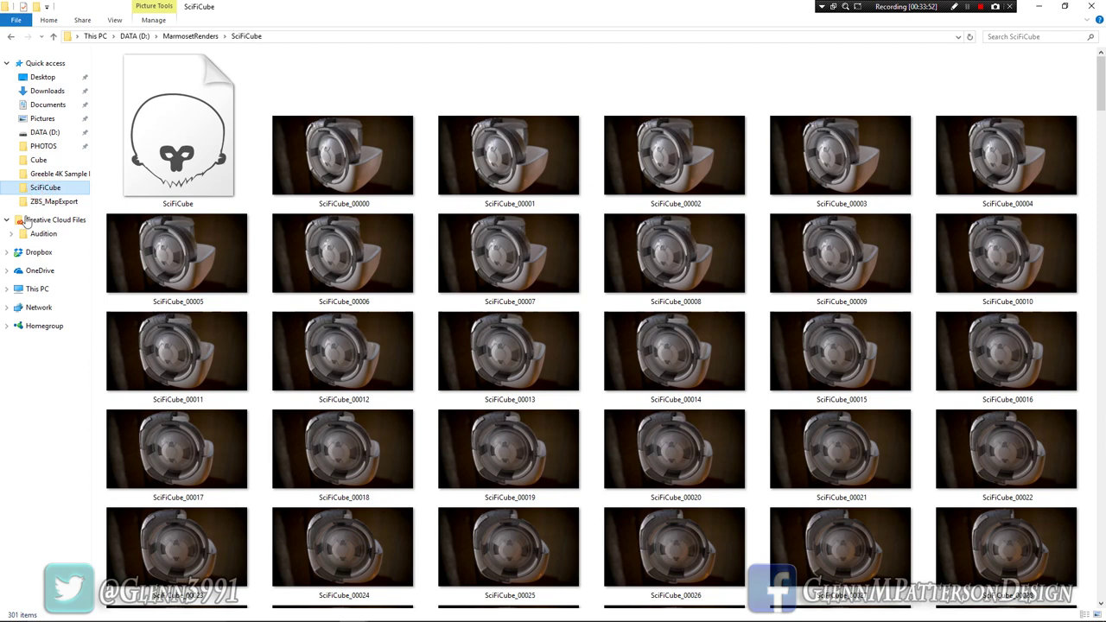
pyautogui.click(192, 36)
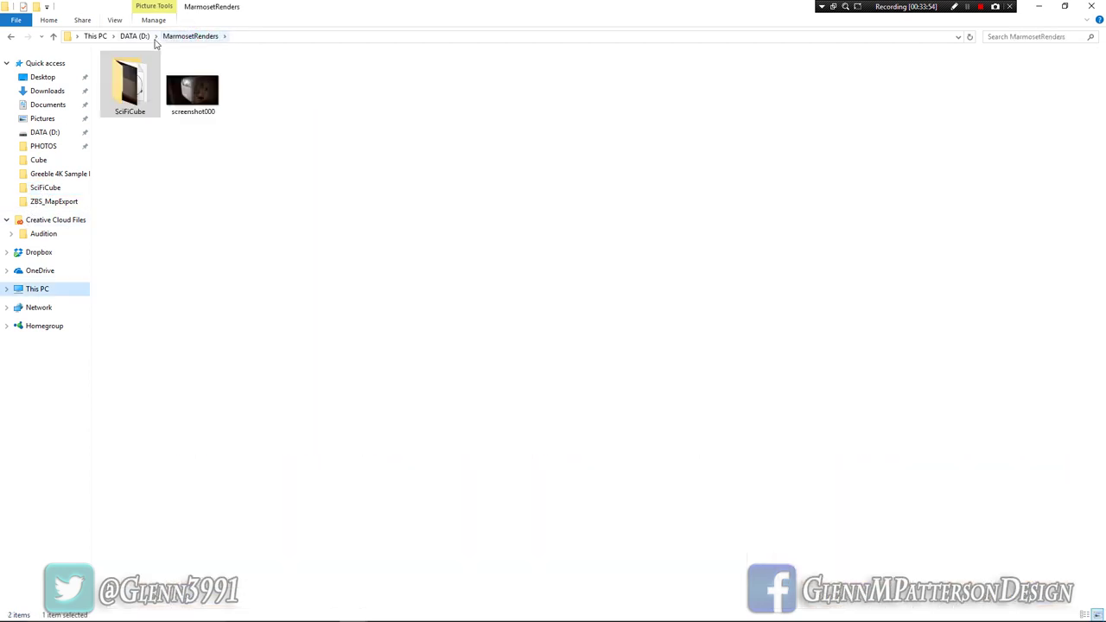
pyautogui.click(50, 202)
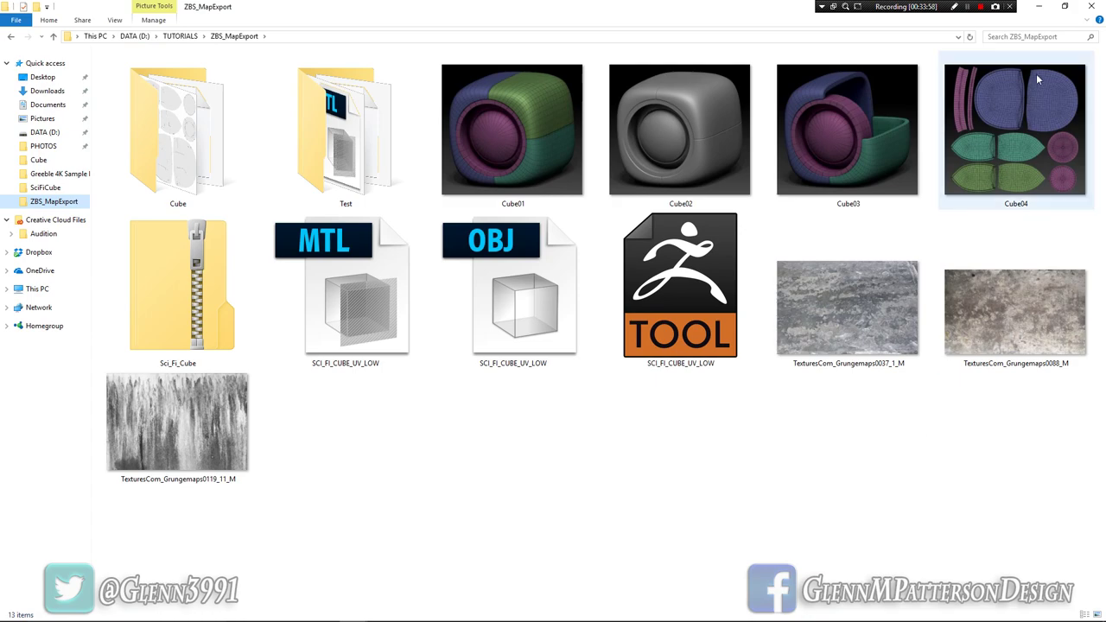
# Step: Arrange the ZBS_MapExport folder window side by side with the Marmoset Toolbag window, keeping the grungemap images in view
pyautogui.click(1064, 6)
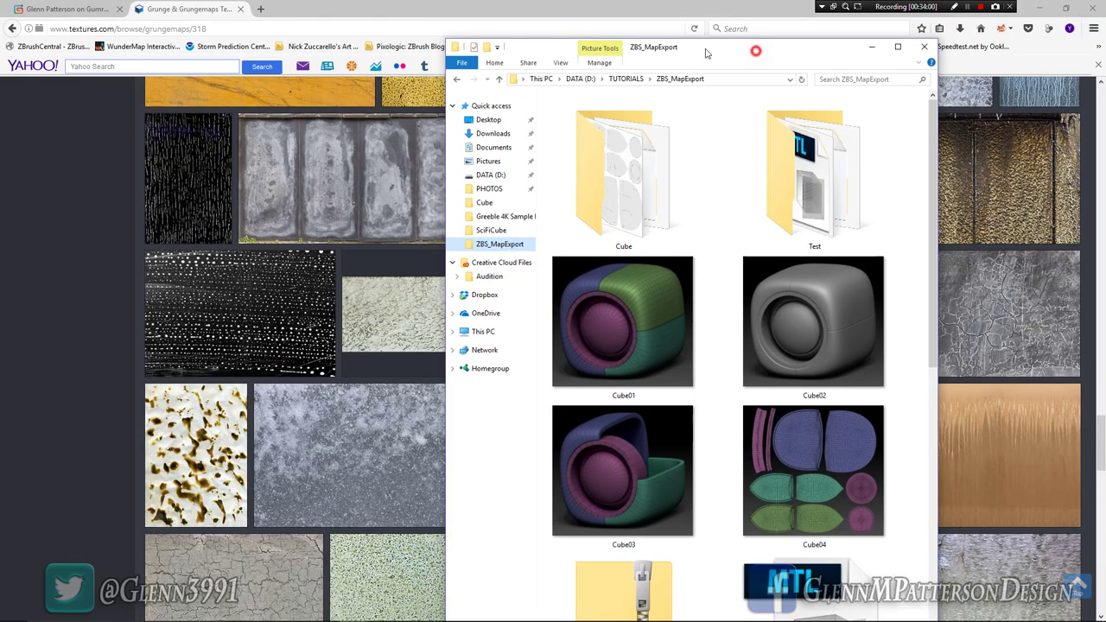
pyautogui.moveTo(705, 53); pyautogui.dragTo(2, 52)
pyautogui.scroll(-5, 308, 228)
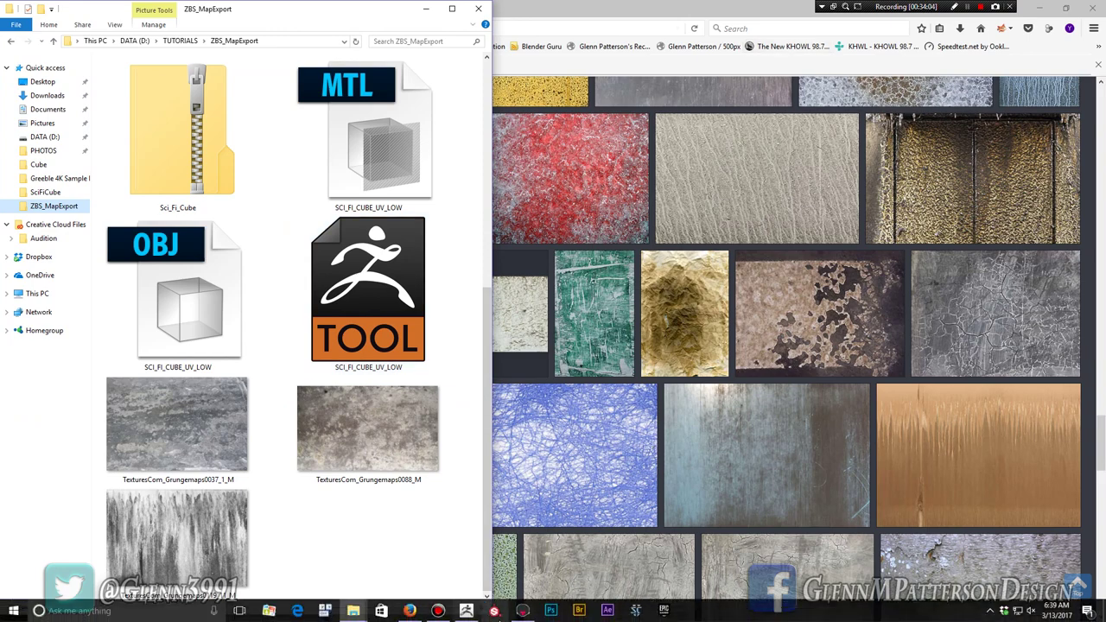
pyautogui.click(495, 612)
pyautogui.click(1065, 7)
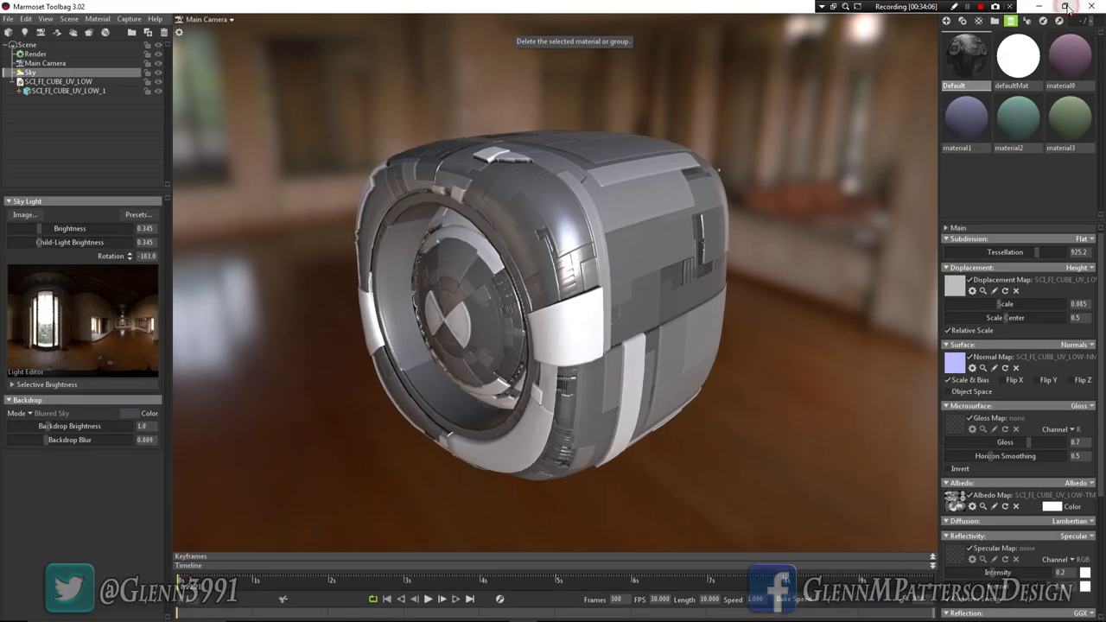
pyautogui.click(1066, 7)
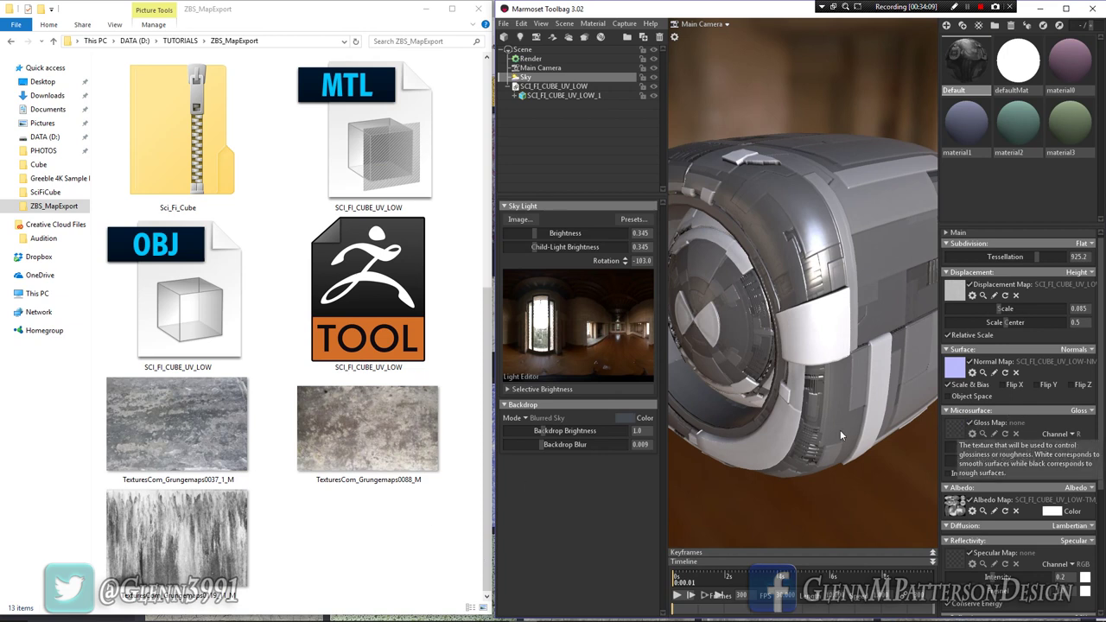
# Step: Load TexturesCom_Grungemaps0037_1_M as the Default material's gloss map and inspect the cube in the maximized Toolbag window
pyautogui.click(178, 441)
pyautogui.moveTo(457, 538); pyautogui.dragTo(957, 432)
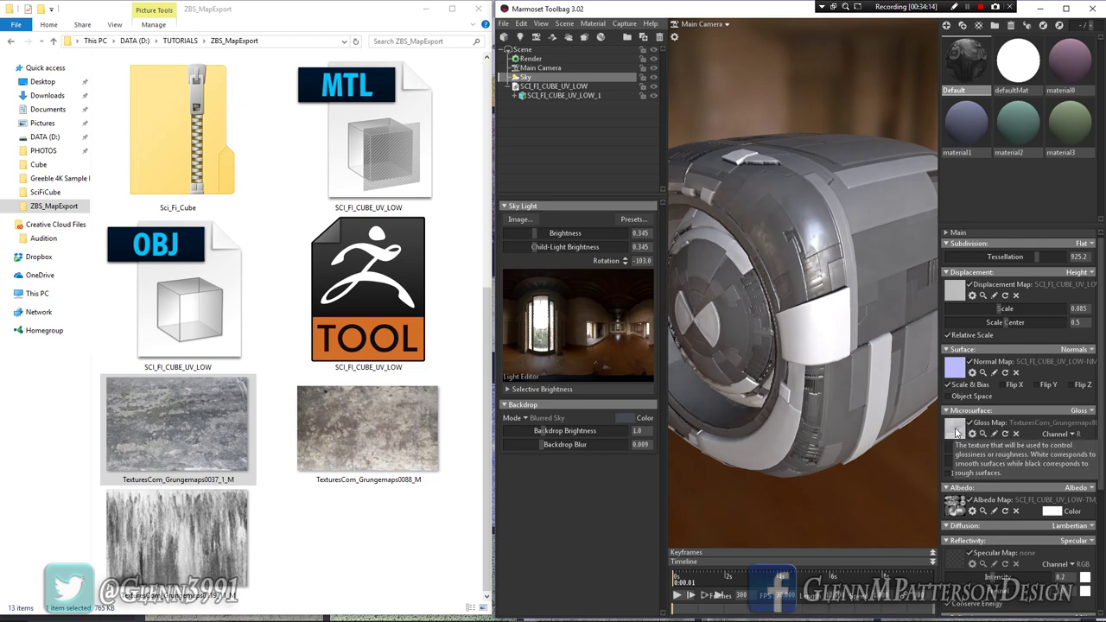
pyautogui.keyDown('alt'); pyautogui.moveTo(825, 388); pyautogui.dragTo(862, 393); pyautogui.keyUp('alt')
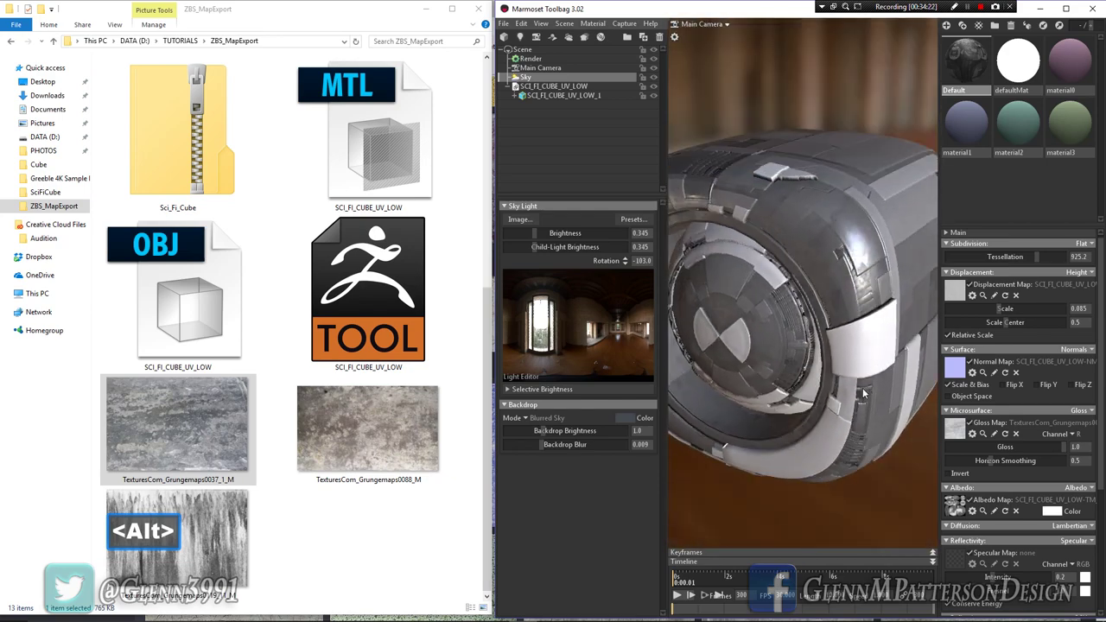
pyautogui.click(1065, 8)
pyautogui.moveTo(713, 447)
pyautogui.keyDown('alt'); pyautogui.mouseDown()
pyautogui.moveTo(685, 424)
pyautogui.moveTo(703, 429)
pyautogui.mouseUp(); pyautogui.keyUp('alt')
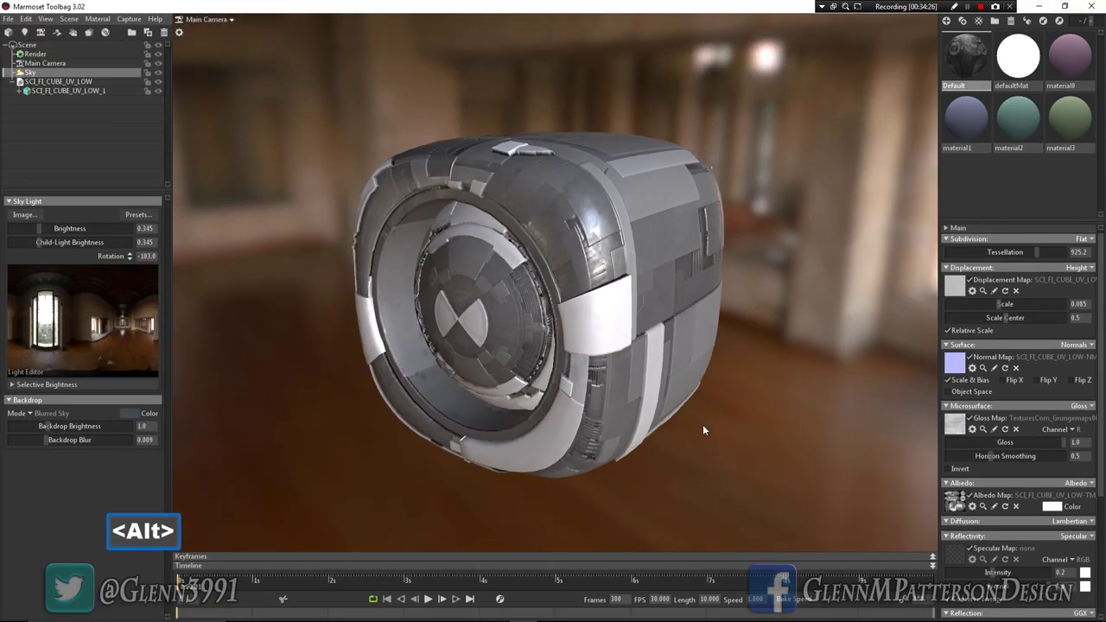
# Step: In the Render lighting settings, enable local reflections and high-res shadows, with ambient occlusion strength 10.71 and size 0.054
pyautogui.click(35, 53)
pyautogui.click(11, 336)
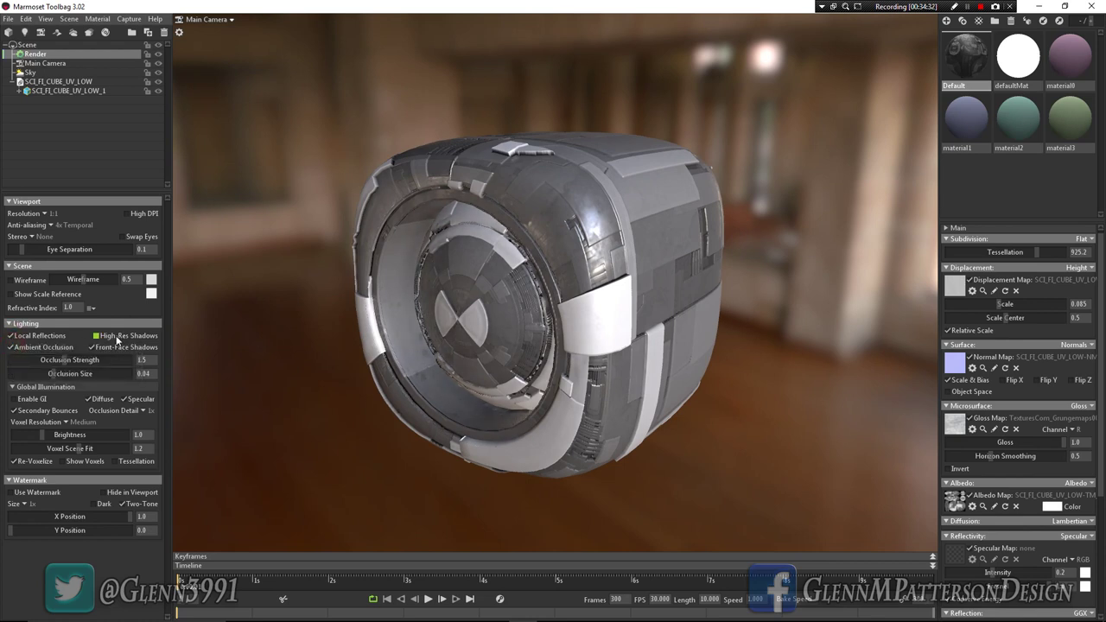
pyautogui.moveTo(69, 360)
pyautogui.mouseDown()
pyautogui.moveTo(141, 360)
pyautogui.moveTo(116, 359)
pyautogui.mouseUp()
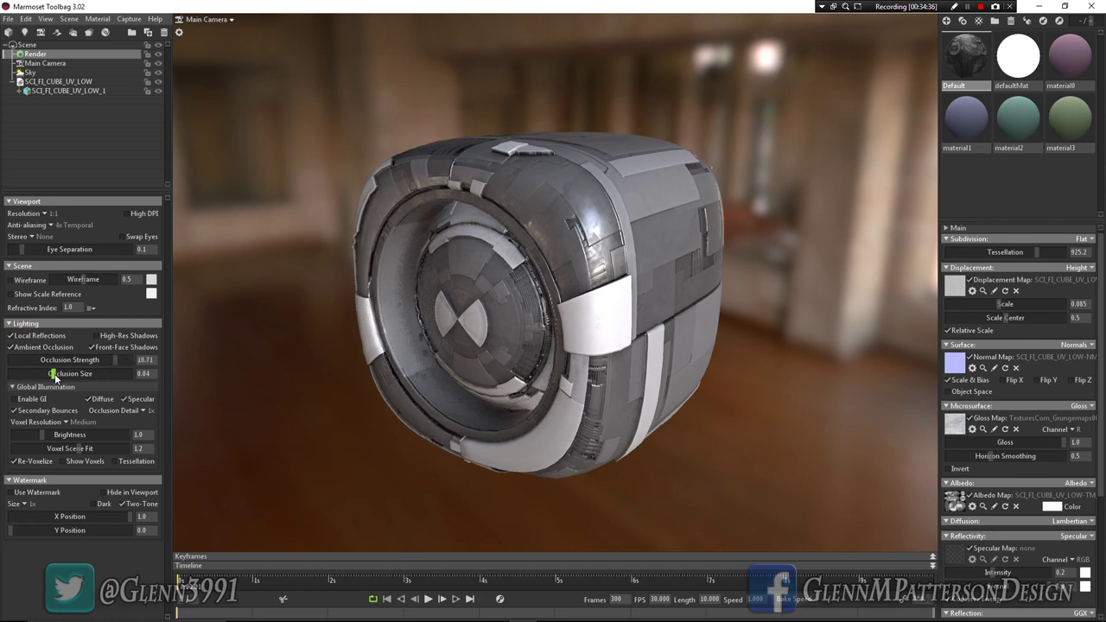
pyautogui.moveTo(55, 378)
pyautogui.mouseDown()
pyautogui.moveTo(92, 374)
pyautogui.moveTo(45, 366)
pyautogui.moveTo(62, 366)
pyautogui.mouseUp()
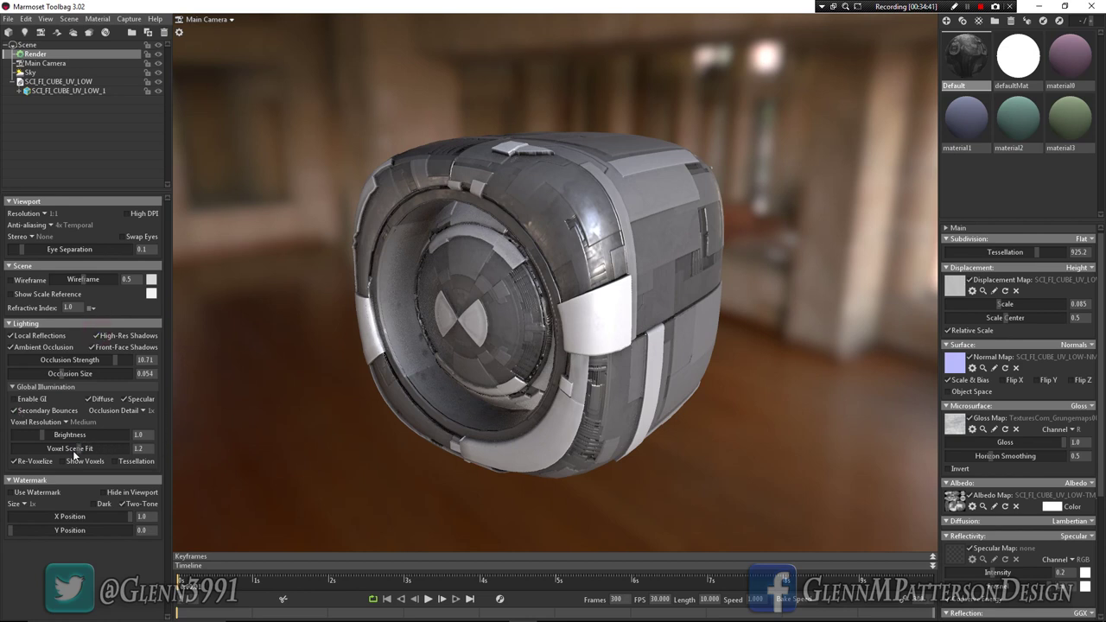
# Step: Enable global illumination for the render and inspect its effect on the cube up close
pyautogui.click(14, 399)
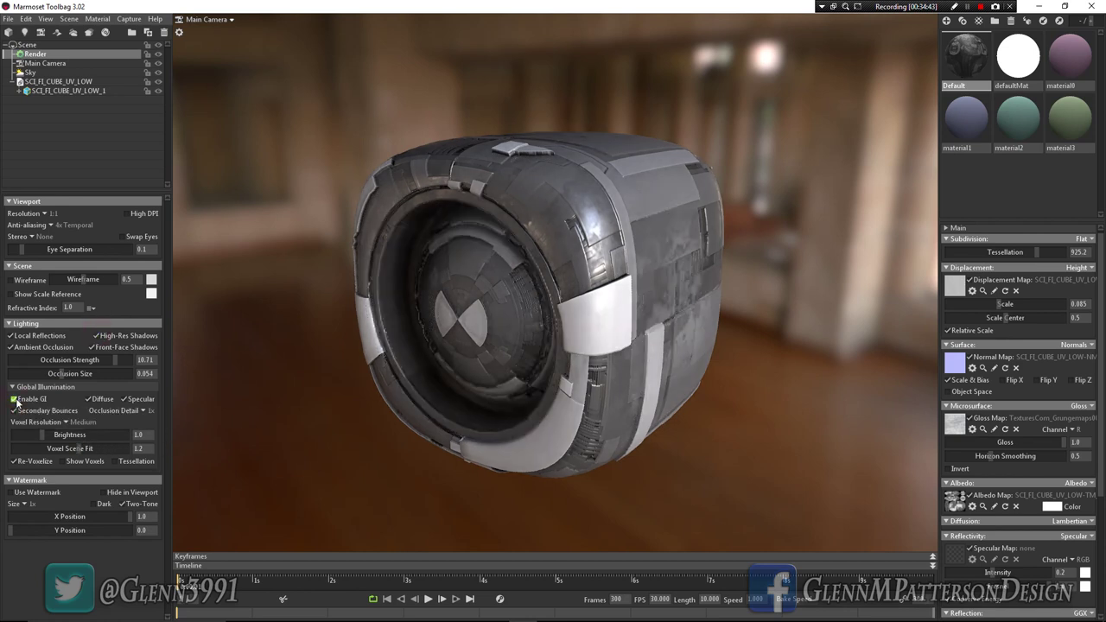
pyautogui.keyDown('alt'); pyautogui.moveTo(449, 433); pyautogui.dragTo(399, 446); pyautogui.keyUp('alt')
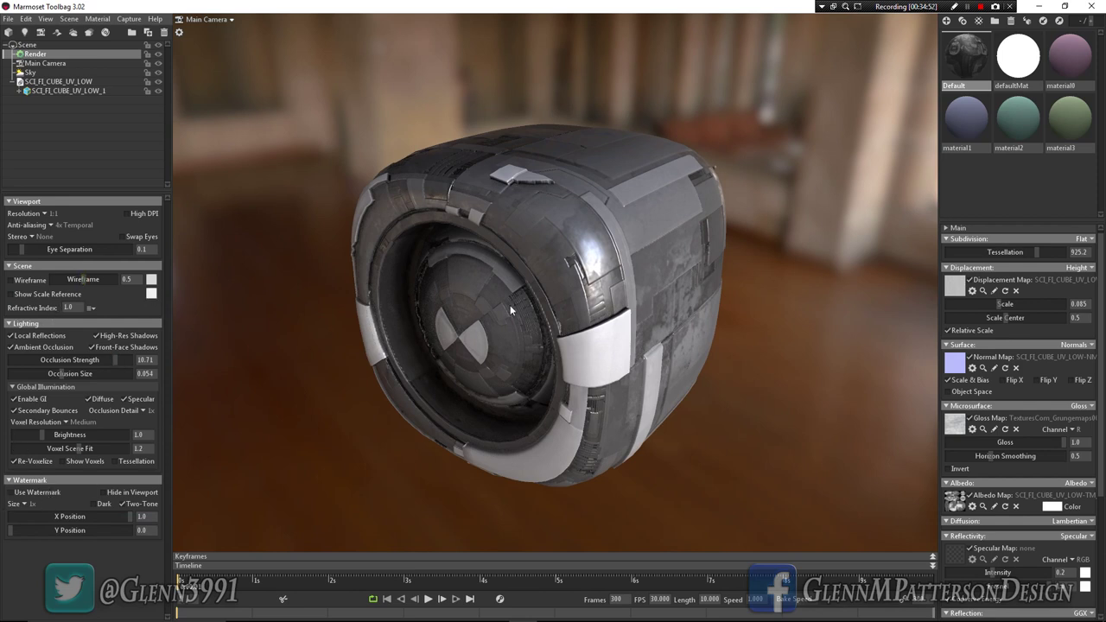
pyautogui.scroll(5, 516, 313)
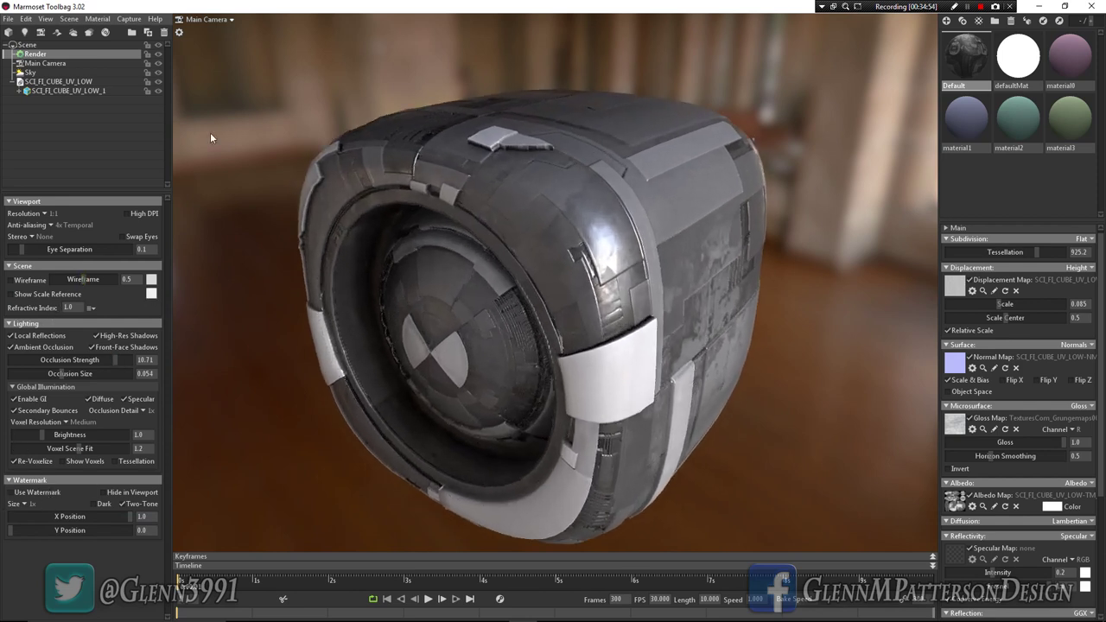
# Step: Add a child light to the Sky, placed just beside the bright window in the sky panorama
pyautogui.click(29, 72)
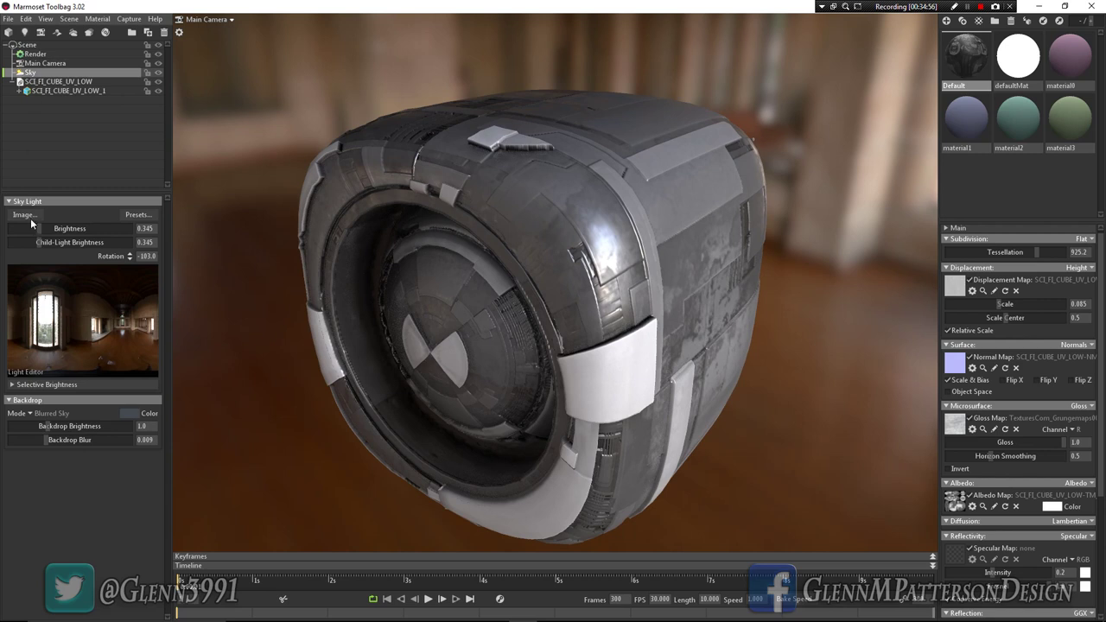
pyautogui.click(77, 316)
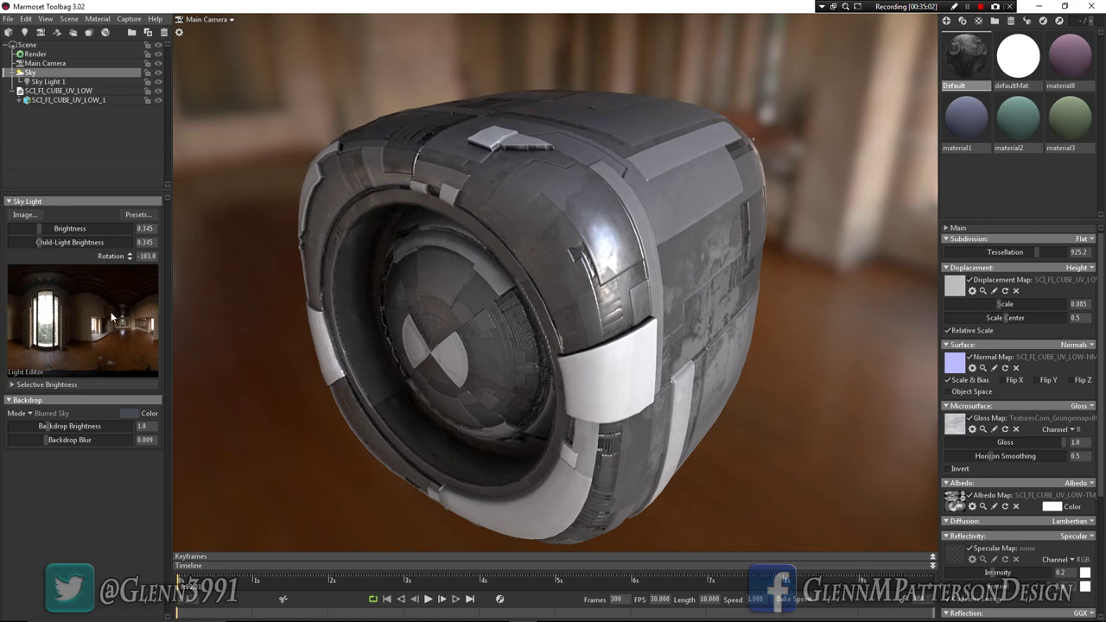
# Step: Add two more child lights to the Sky, one at the panorama's far right edge and one at the base of the bright window
pyautogui.moveTo(95, 329)
pyautogui.mouseDown()
pyautogui.moveTo(143, 321)
pyautogui.moveTo(151, 308)
pyautogui.moveTo(154, 325)
pyautogui.mouseUp()
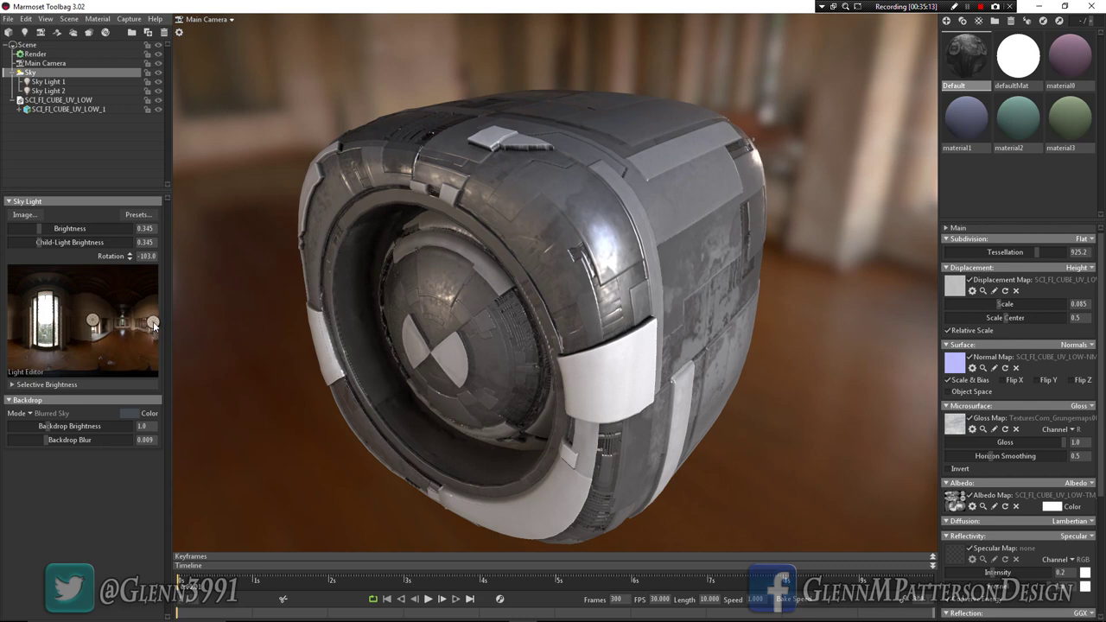
pyautogui.click(40, 300)
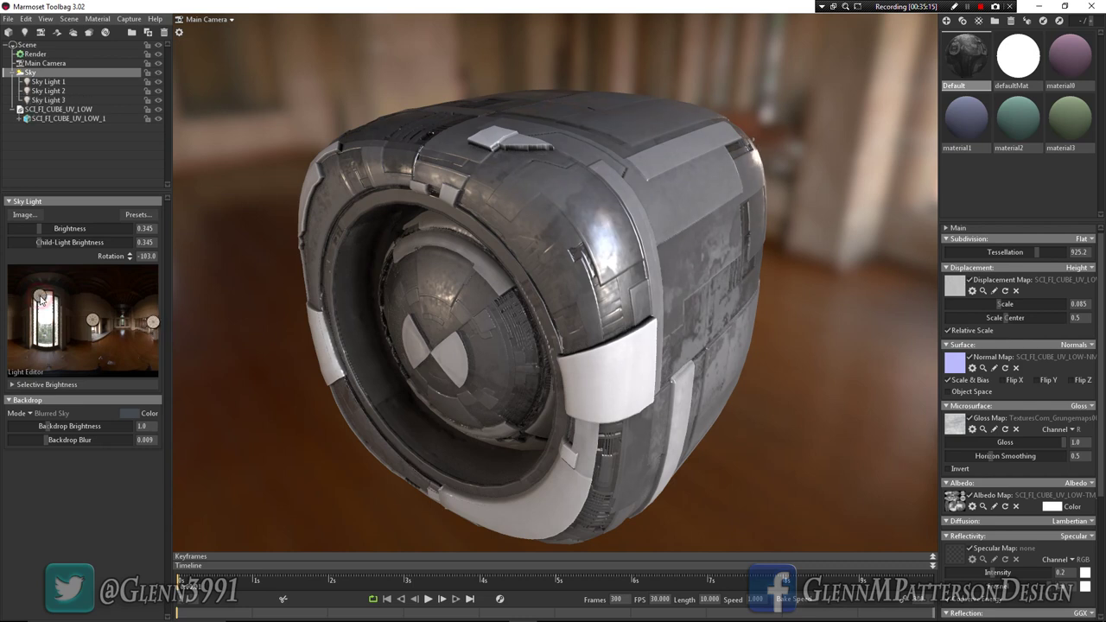
pyautogui.moveTo(41, 318)
pyautogui.mouseDown()
pyautogui.moveTo(44, 363)
pyautogui.moveTo(48, 346)
pyautogui.mouseUp()
pyautogui.moveTo(32, 346); pyautogui.dragTo(37, 344)
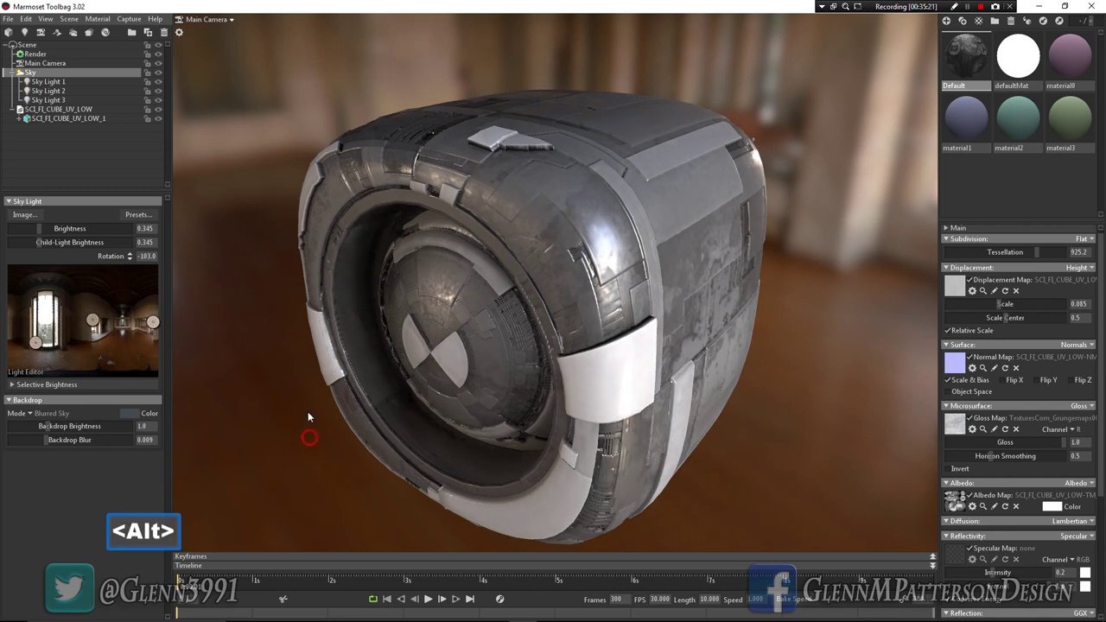
# Step: Raise the Default material's tessellation to about 1095 and check the cube's surface from several angles
pyautogui.keyDown('alt'); pyautogui.moveTo(308, 411); pyautogui.dragTo(311, 398); pyautogui.keyUp('alt')
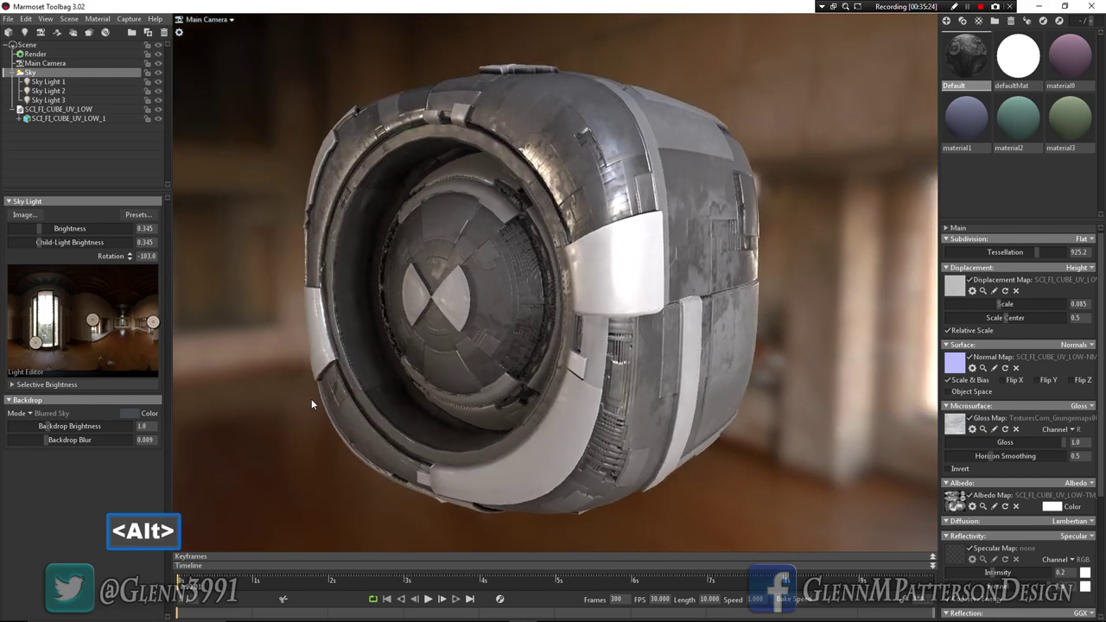
pyautogui.scroll(2, 311, 399)
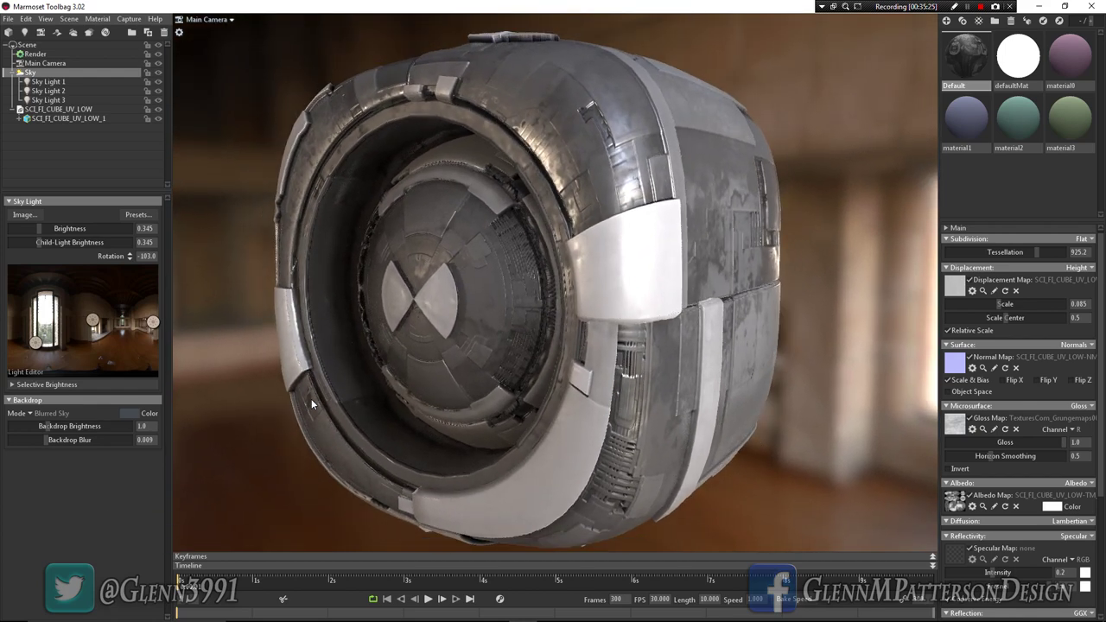
pyautogui.moveTo(311, 398)
pyautogui.keyDown('alt'); pyautogui.mouseDown()
pyautogui.moveTo(305, 434)
pyautogui.moveTo(312, 414)
pyautogui.mouseUp(); pyautogui.keyUp('alt')
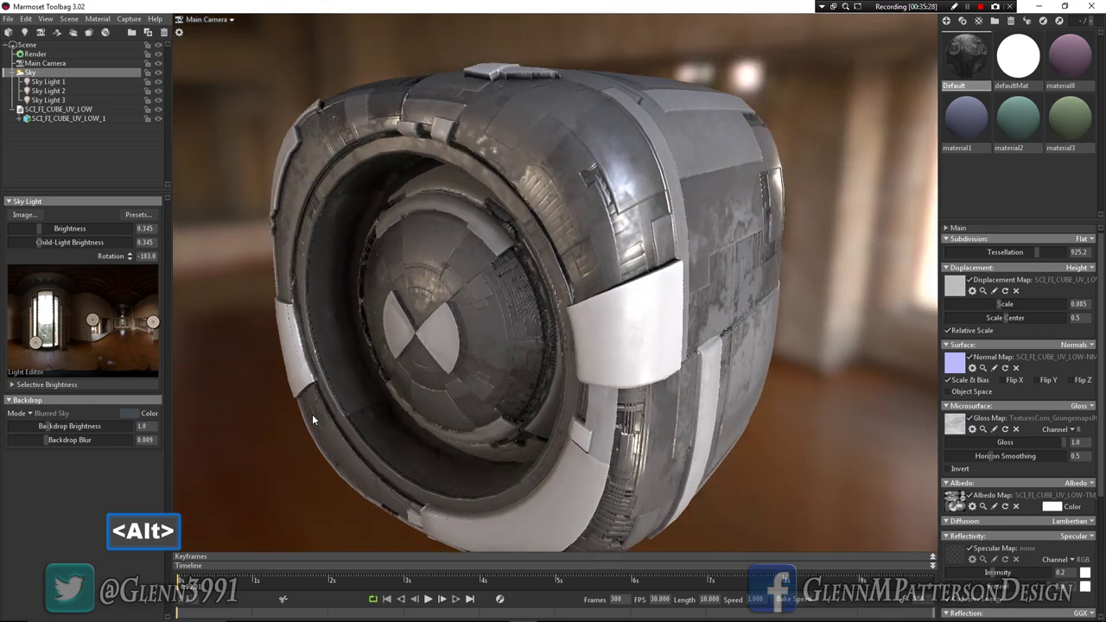
pyautogui.click(1037, 251)
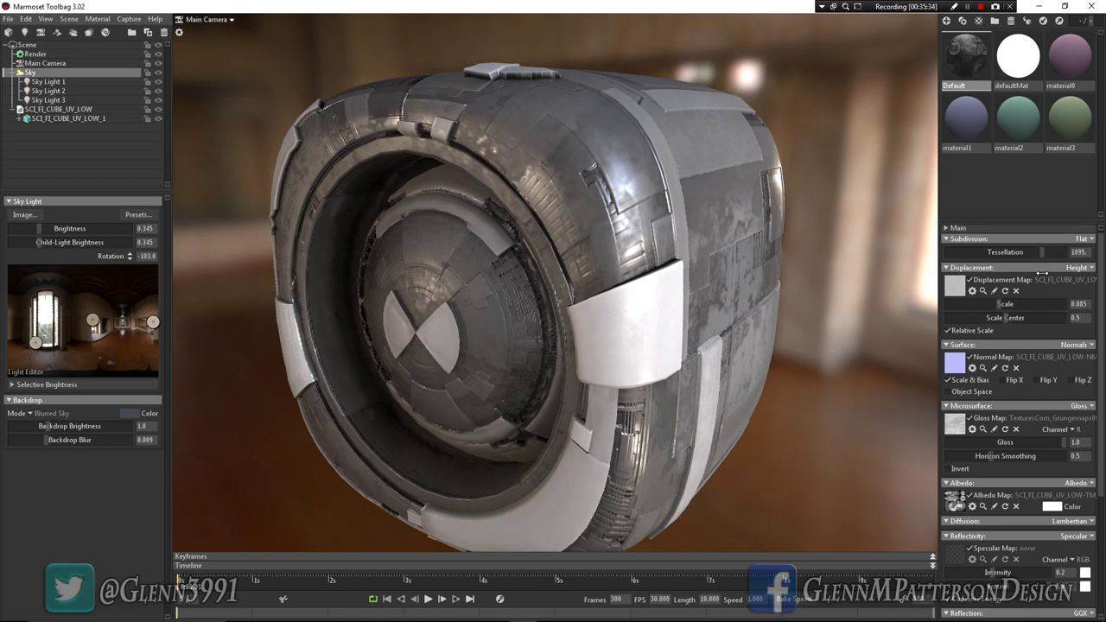
pyautogui.keyDown('alt'); pyautogui.moveTo(731, 346); pyautogui.dragTo(751, 380); pyautogui.keyUp('alt')
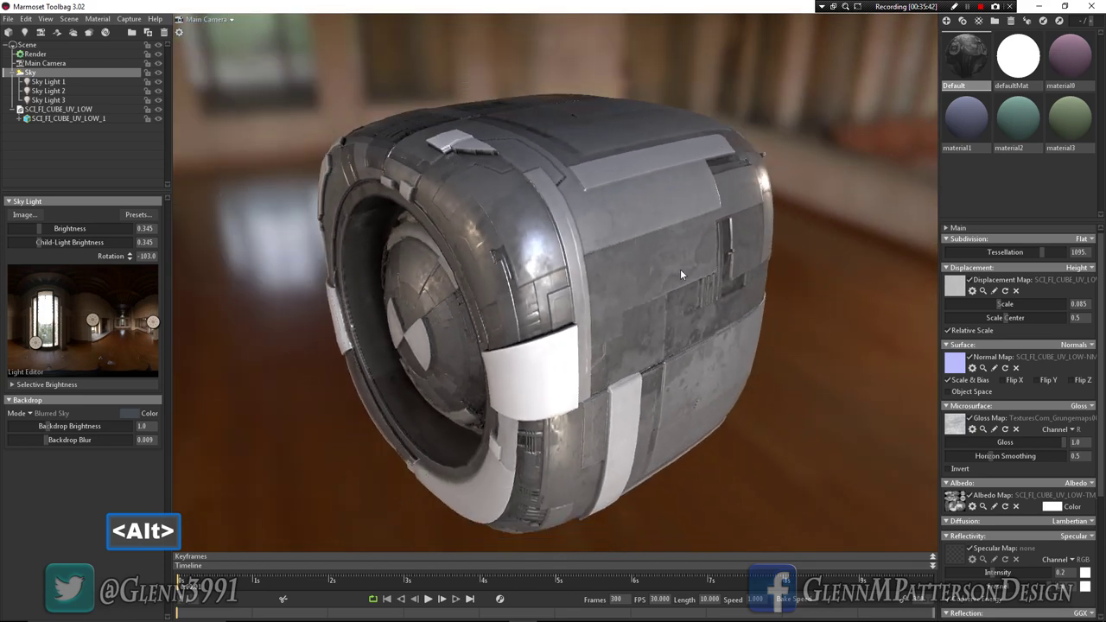
# Step: Hide the material3 submesh of SCI_FI_CUBE_UV_LOW_1 to expose the cube's interior
pyautogui.click(680, 274)
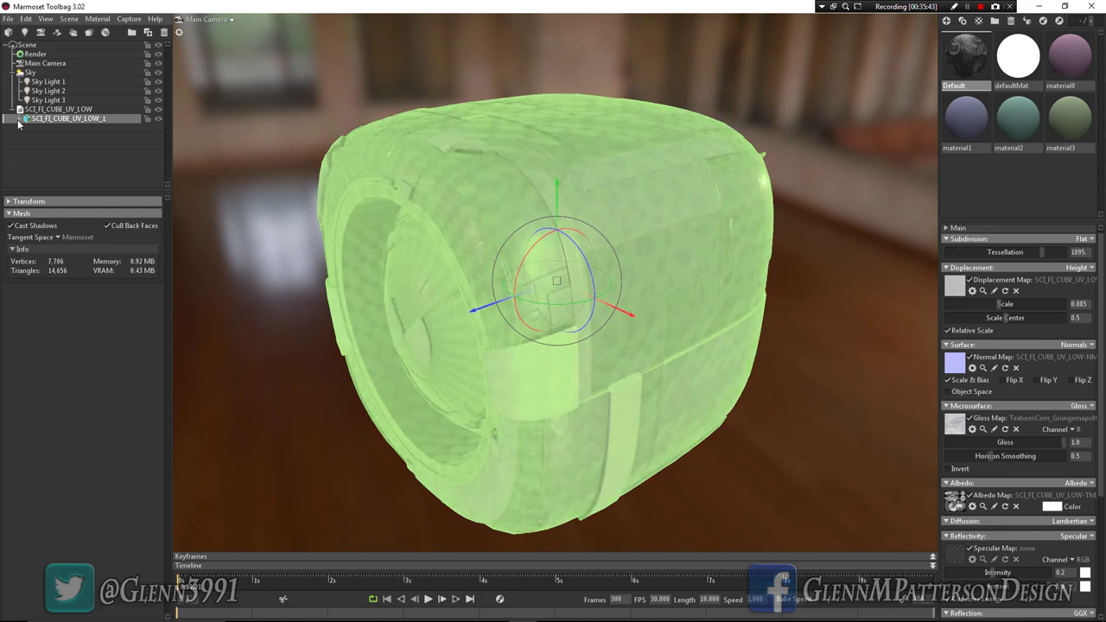
pyautogui.click(21, 124)
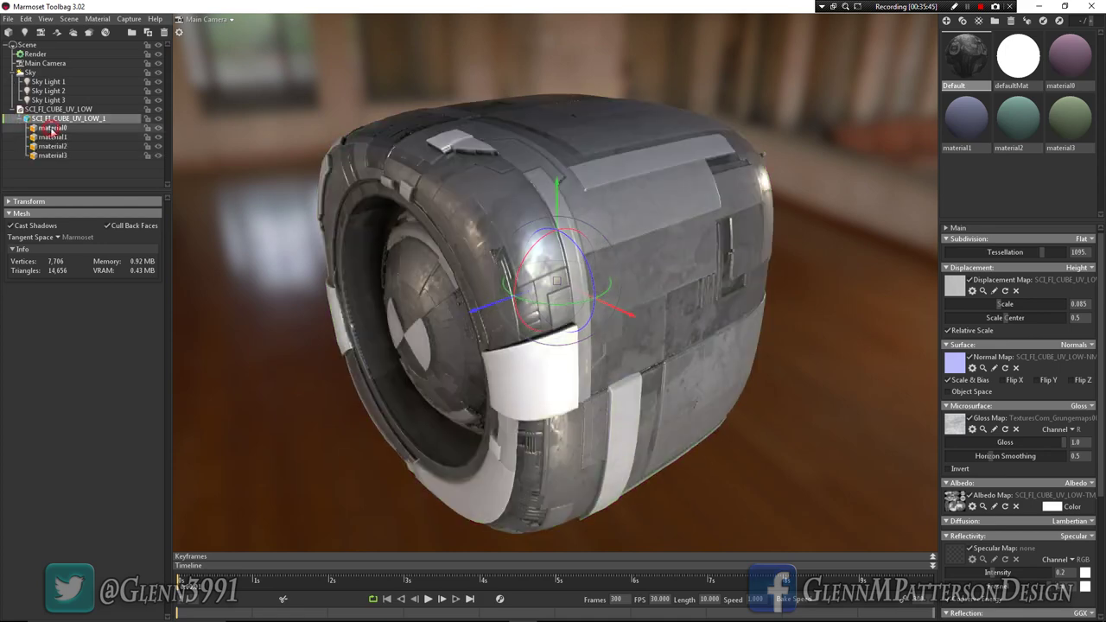
pyautogui.click(52, 128)
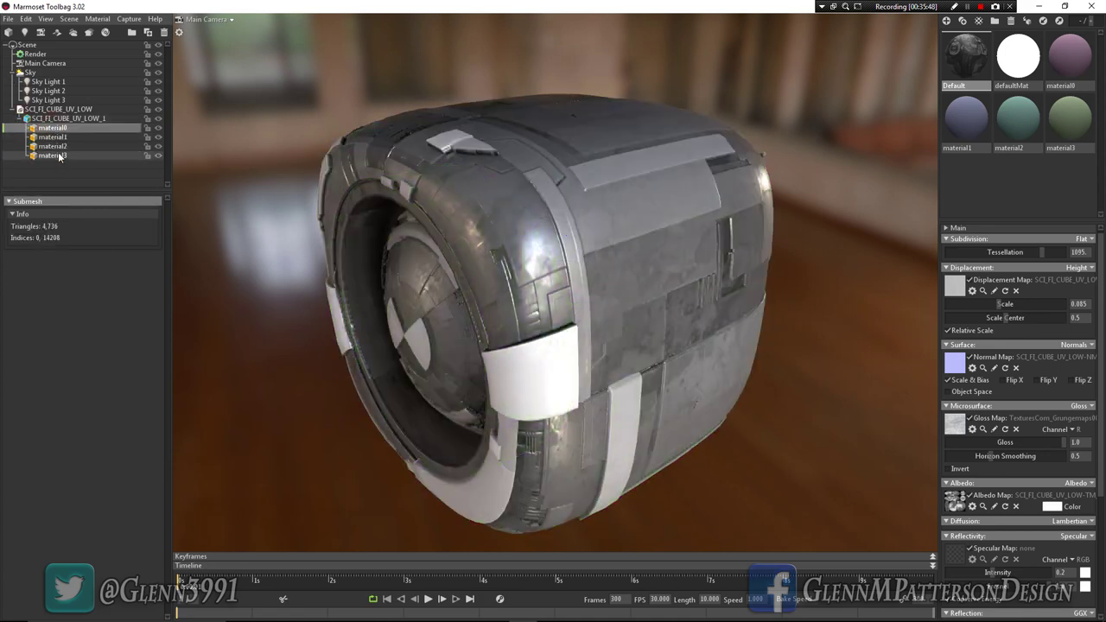
pyautogui.click(54, 156)
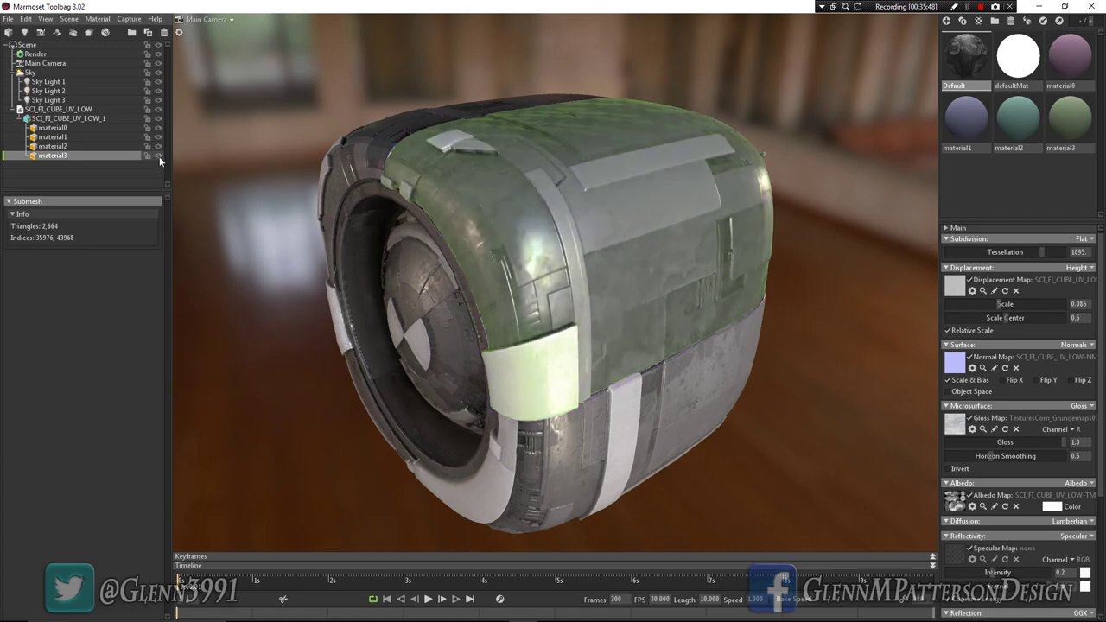
pyautogui.click(159, 156)
pyautogui.keyDown('alt'); pyautogui.moveTo(565, 312); pyautogui.dragTo(606, 297); pyautogui.keyUp('alt')
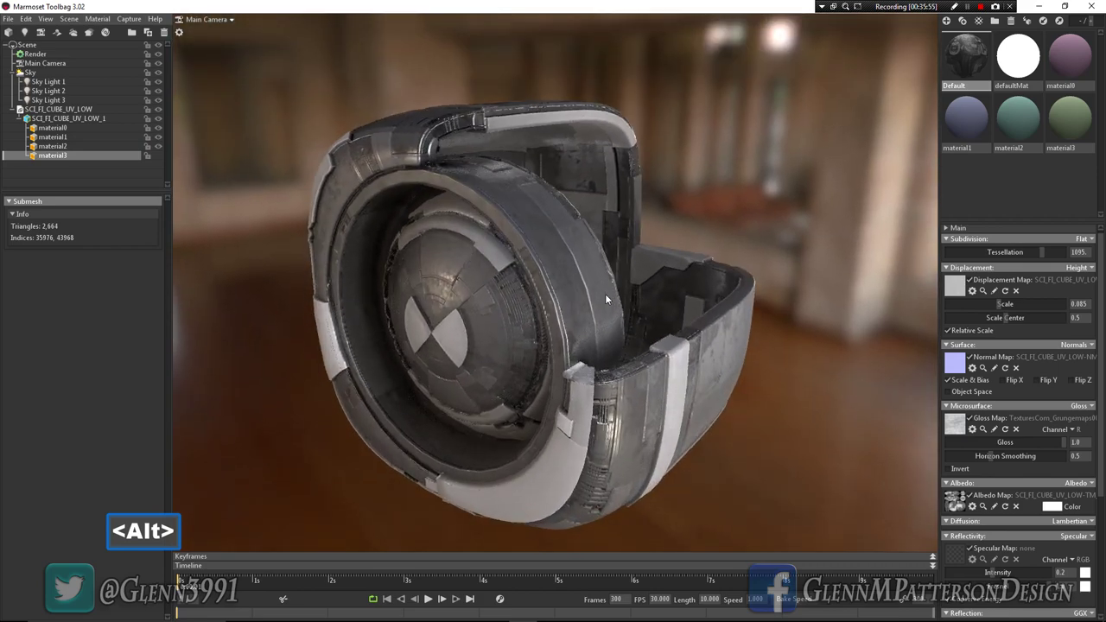
pyautogui.scroll(4, 605, 299)
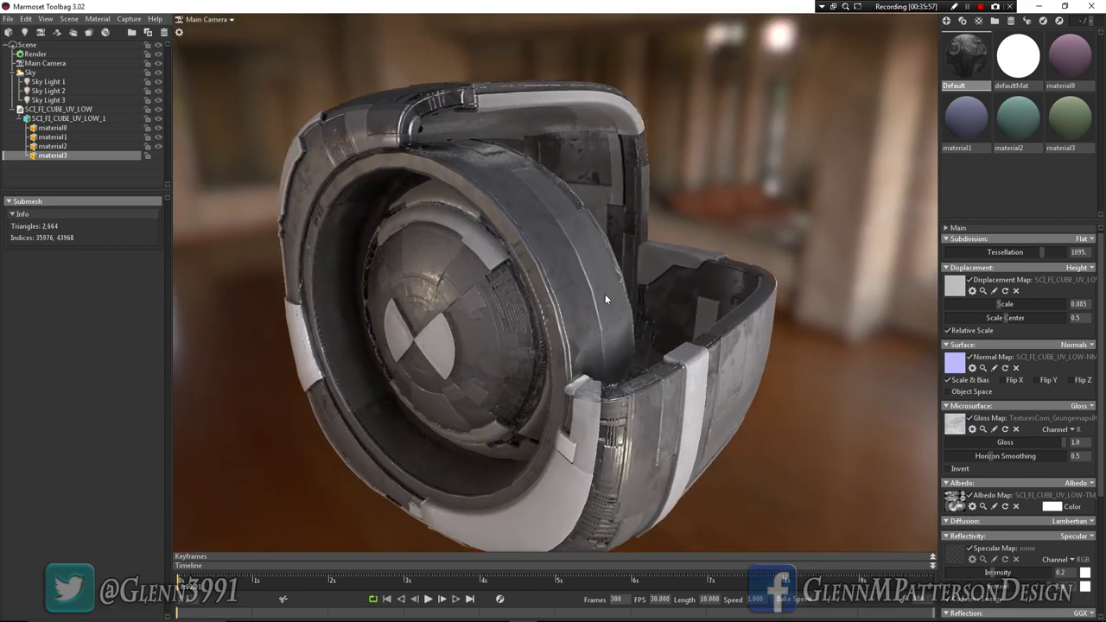
# Step: Capture a still image of the current view and discard screenshot001.png in Photos
pyautogui.click(130, 19)
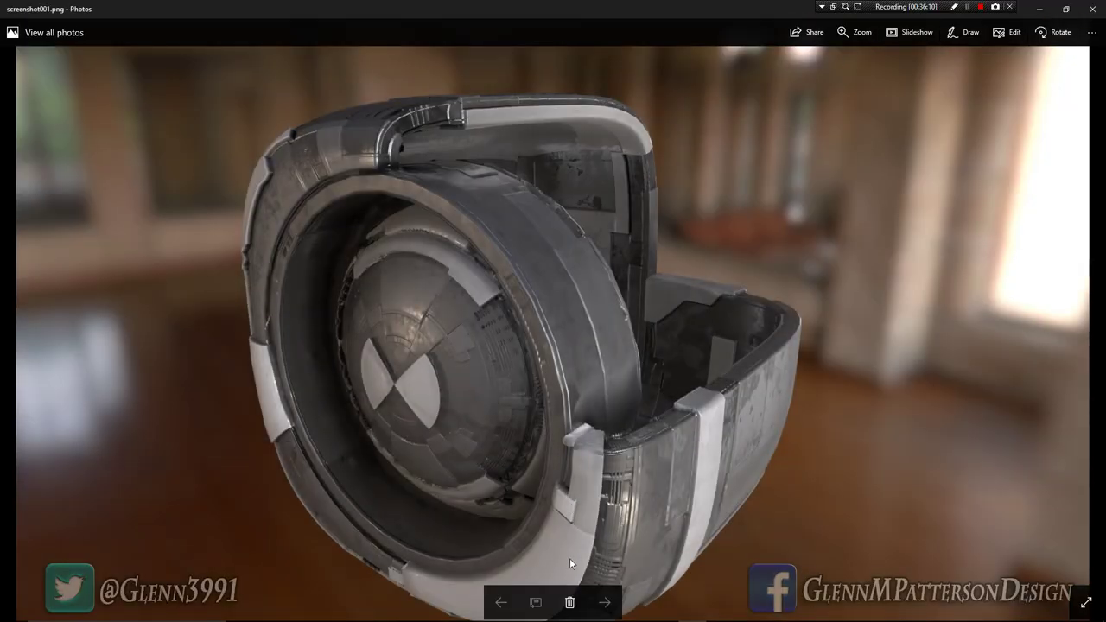
pyautogui.click(569, 602)
pyautogui.click(524, 353)
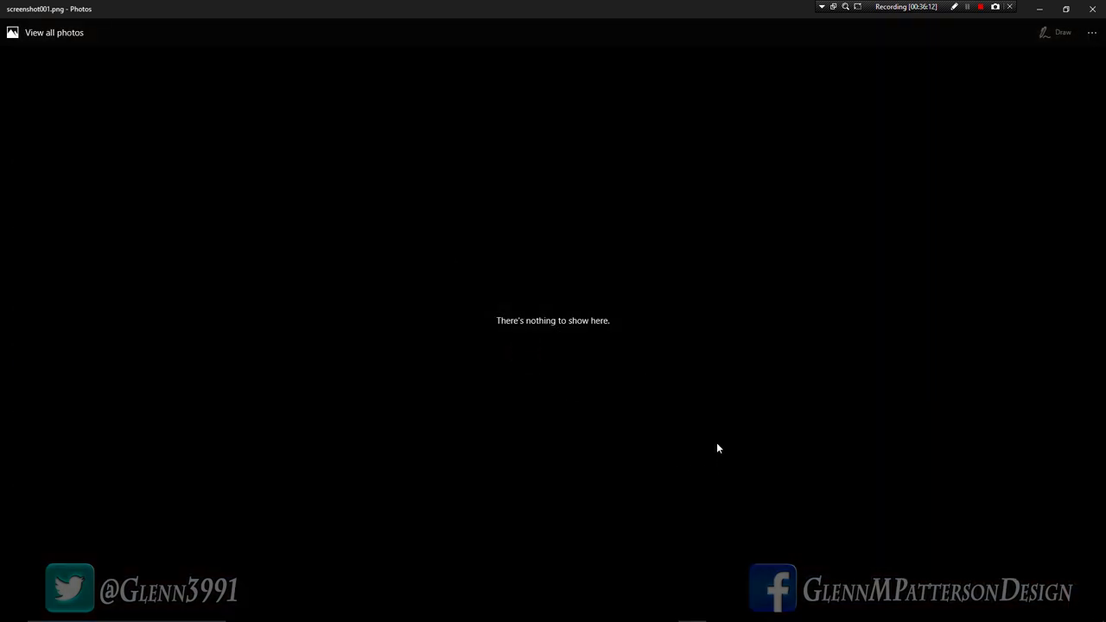
pyautogui.click(1091, 12)
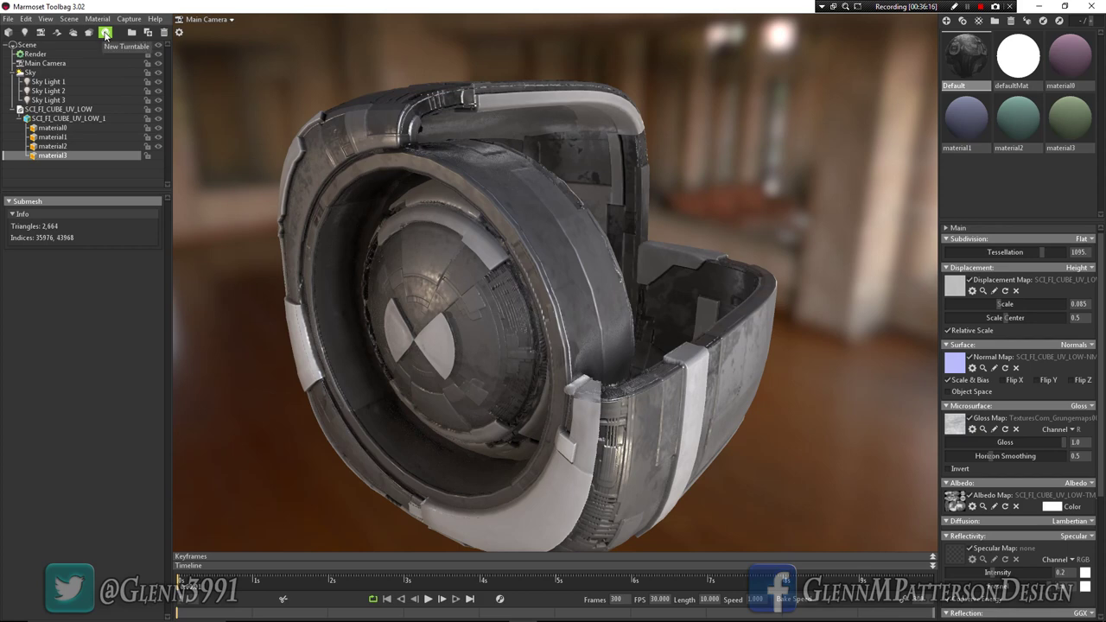
# Step: Undo a turntable applied only to material3 and add one for the whole SCI_FI_CUBE_UV_LOW model instead
pyautogui.click(104, 32)
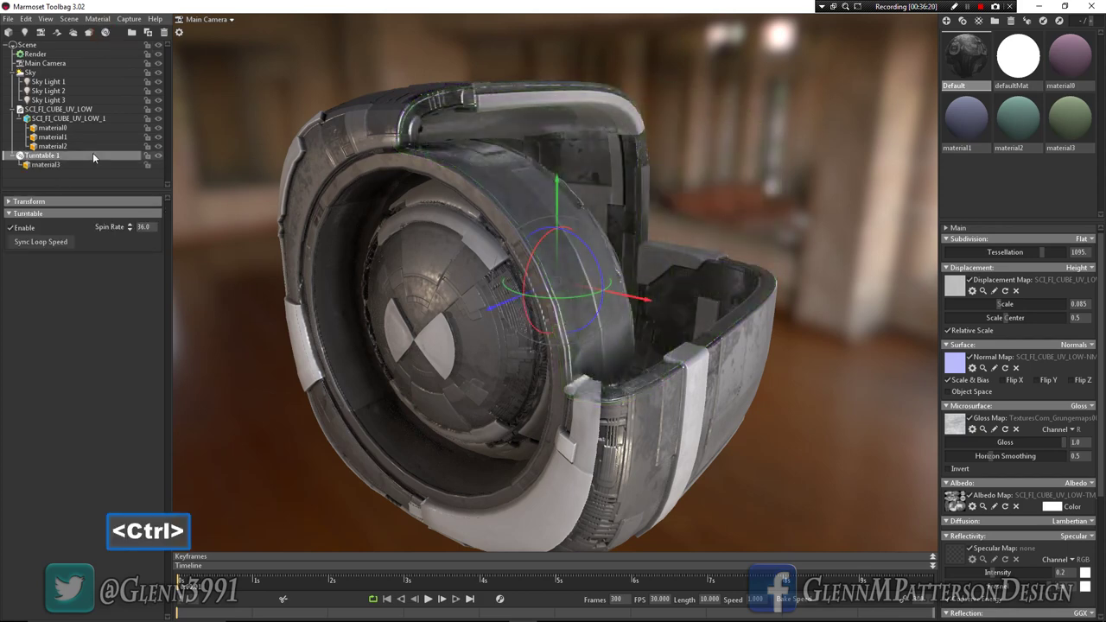
pyautogui.hotkey('ctrl', 'z')
pyautogui.click(50, 110)
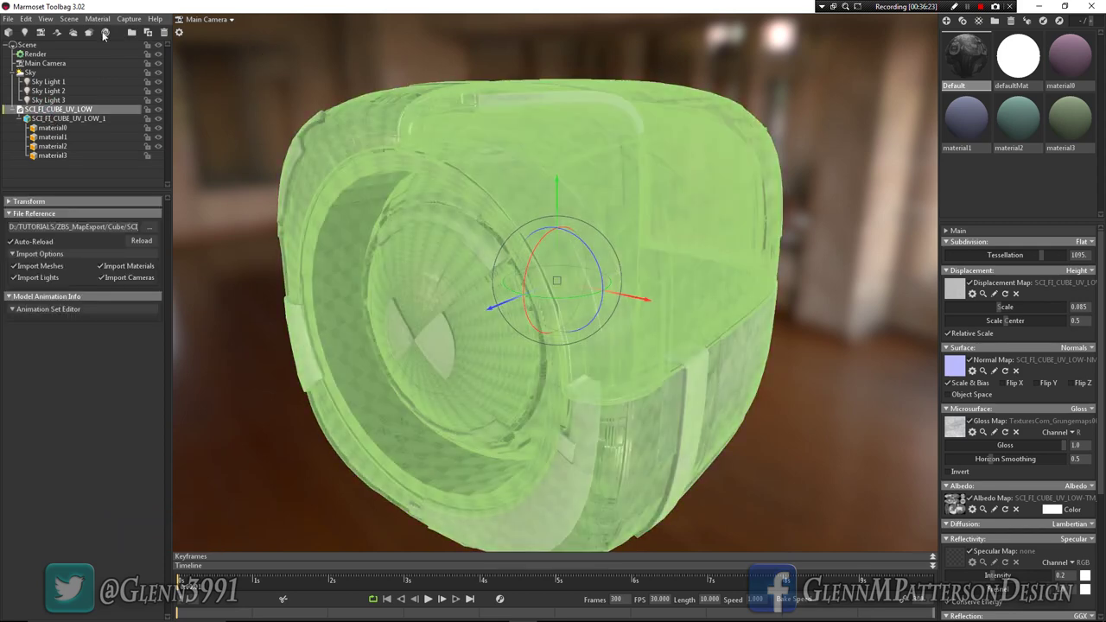
pyautogui.click(106, 33)
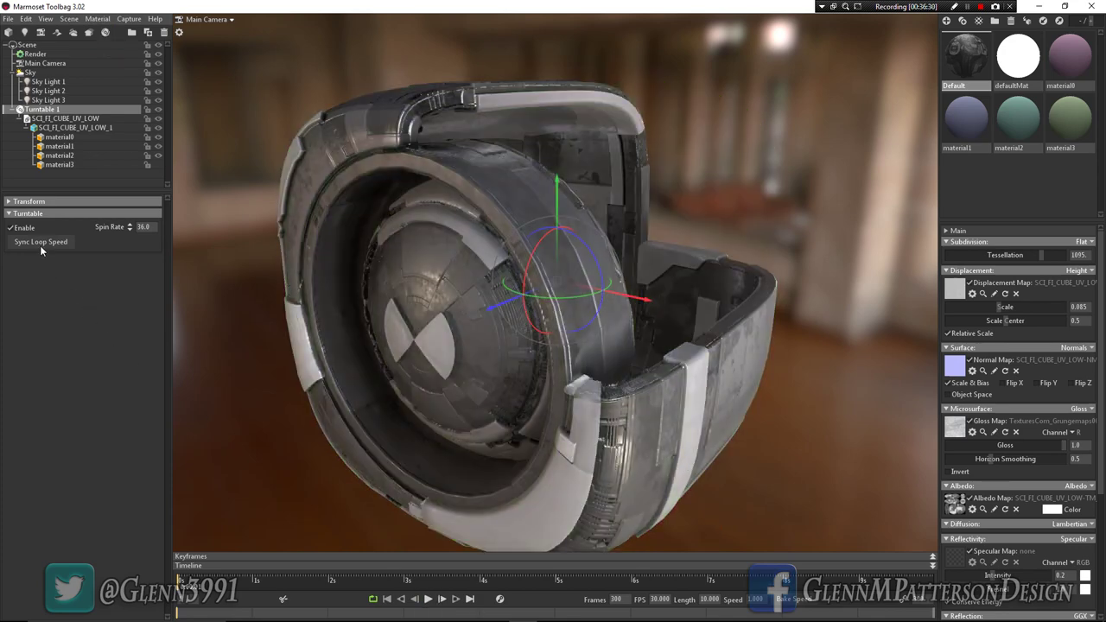
# Step: Play the turntable animation to preview the cube's rotation, and return the timeline to its start
pyautogui.click(429, 599)
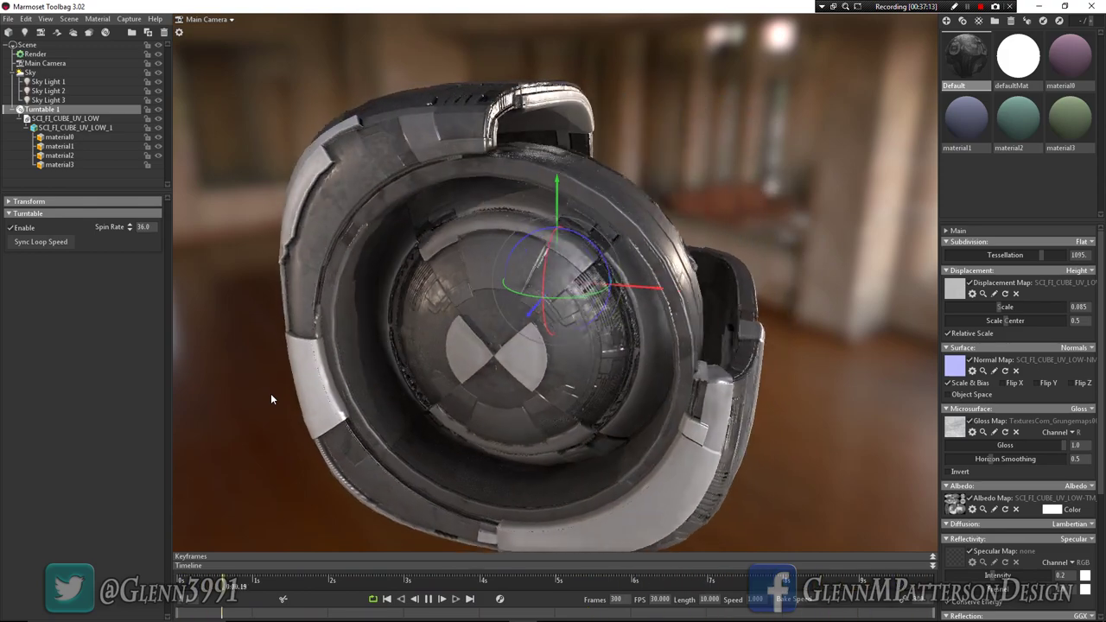
pyautogui.click(429, 598)
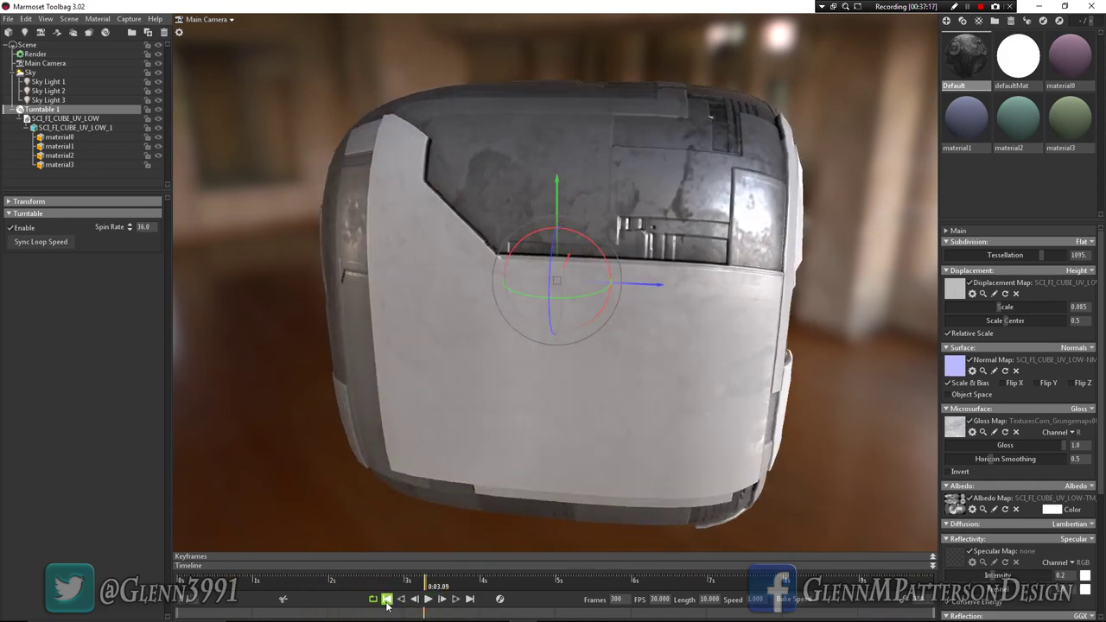
pyautogui.click(386, 601)
pyautogui.scroll(1, 567, 417)
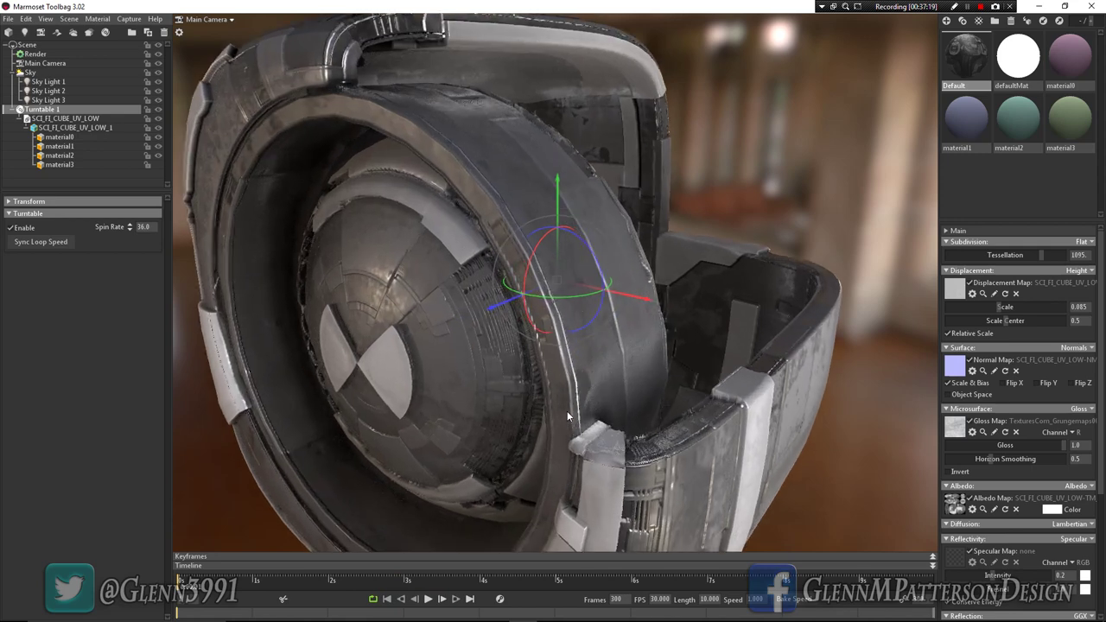
pyautogui.scroll(-3, 567, 416)
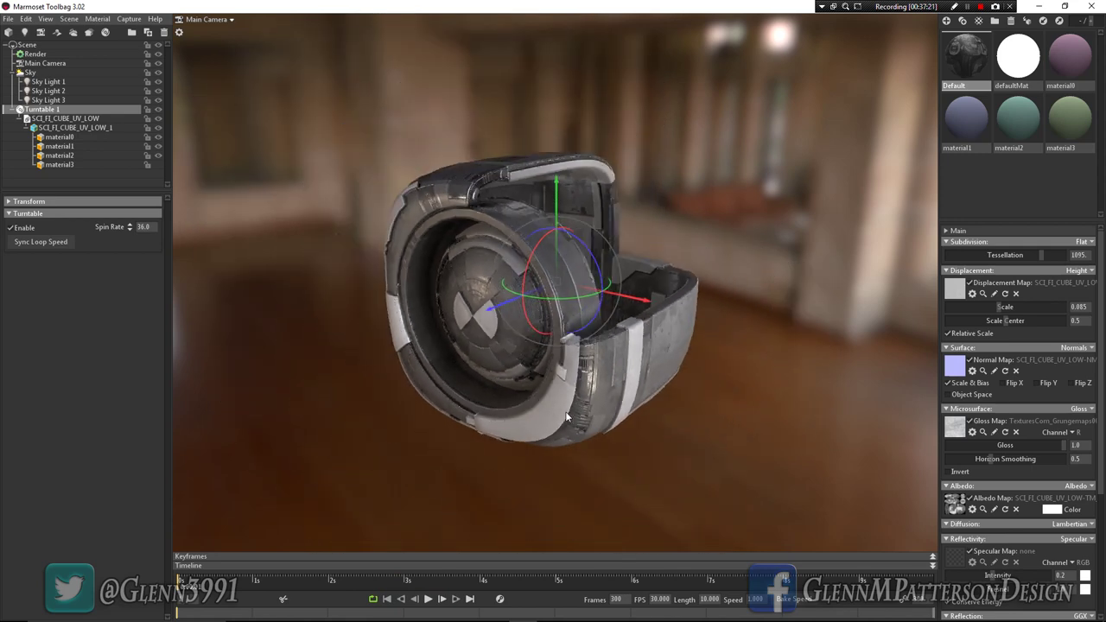
pyautogui.scroll(1, 567, 417)
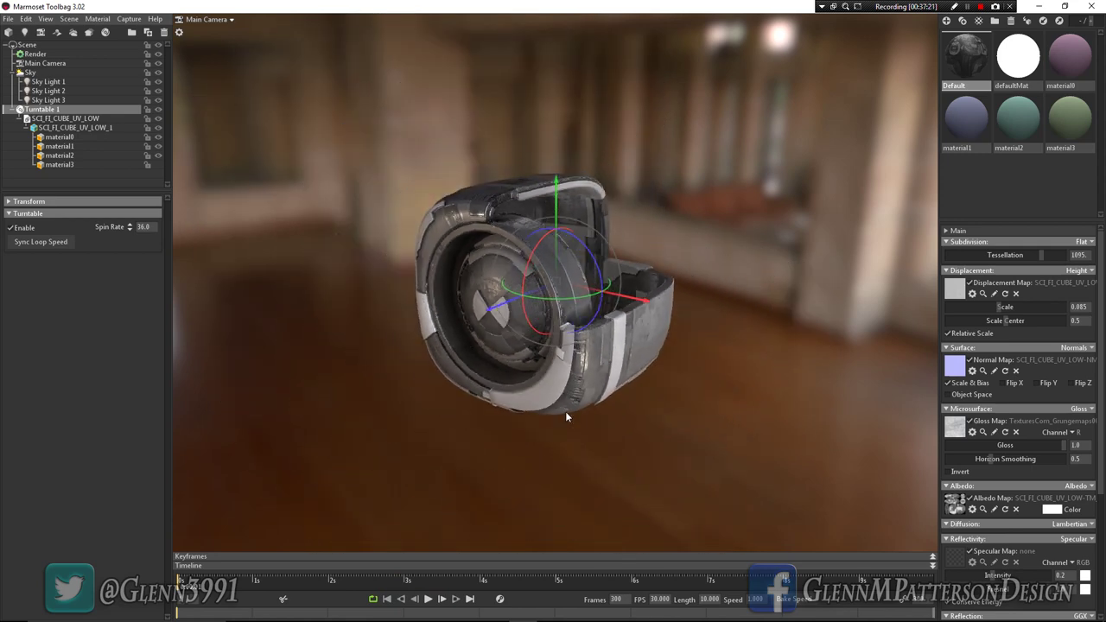
pyautogui.scroll(-2, 564, 416)
pyautogui.scroll(4, 565, 416)
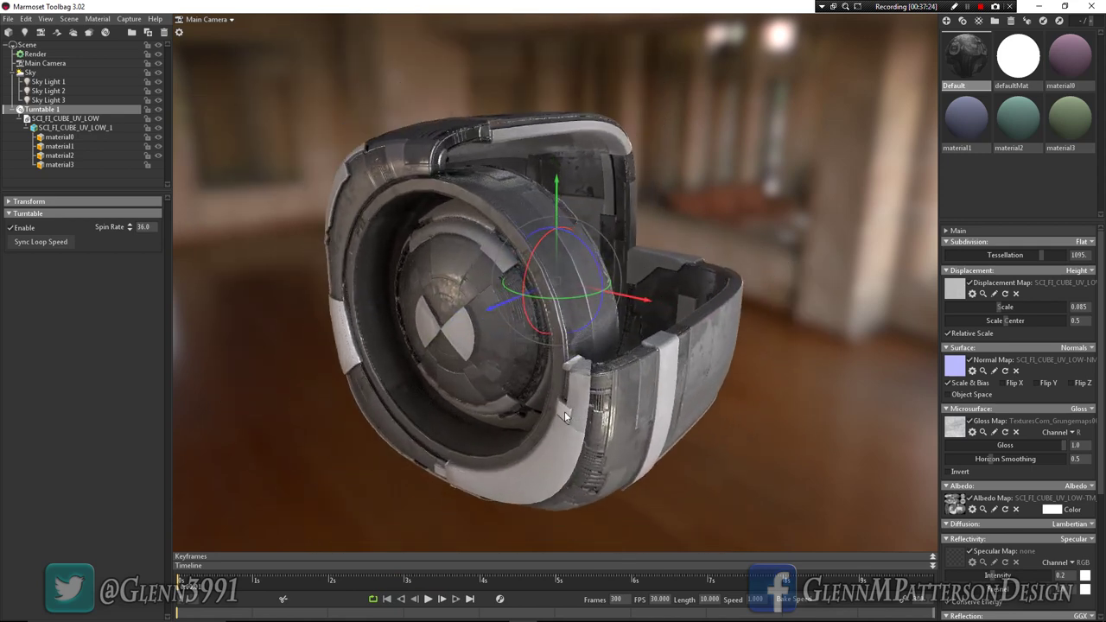